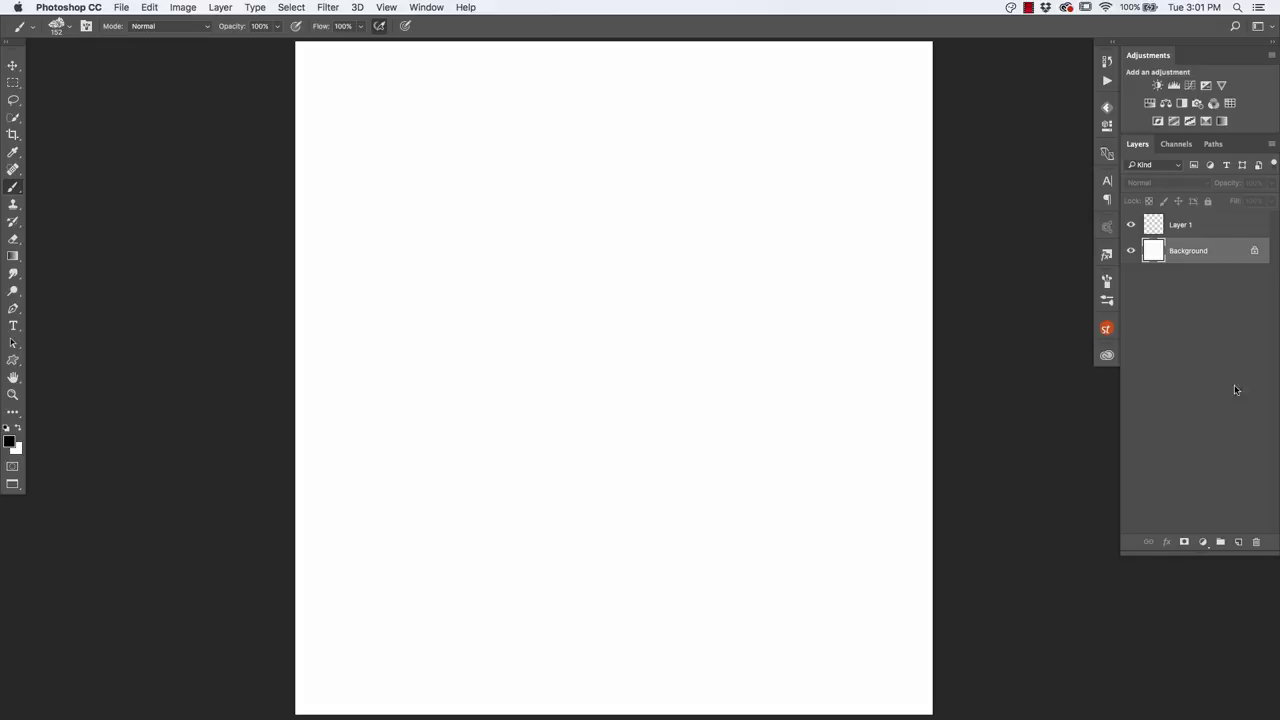
# Step: On Layer 1, shrink the brush and choose a MUNCH painting brush preset
pyautogui.click(1190, 230)
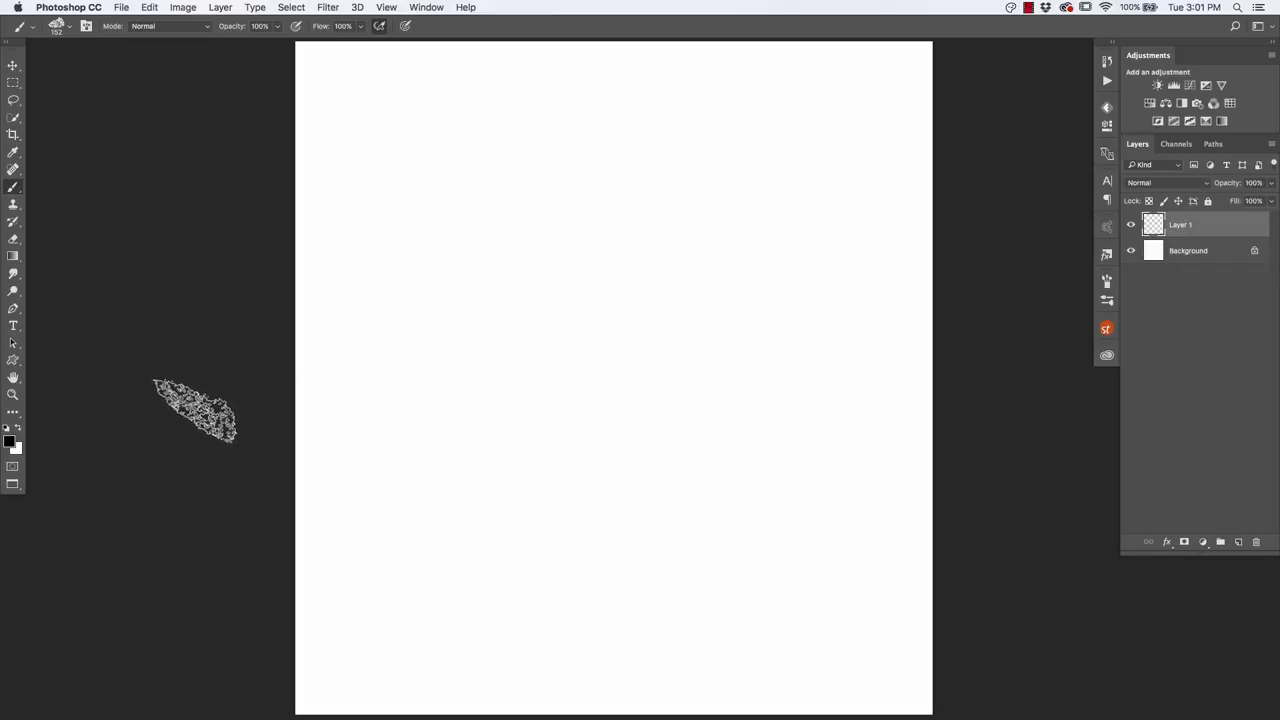
pyautogui.click(354, 426)
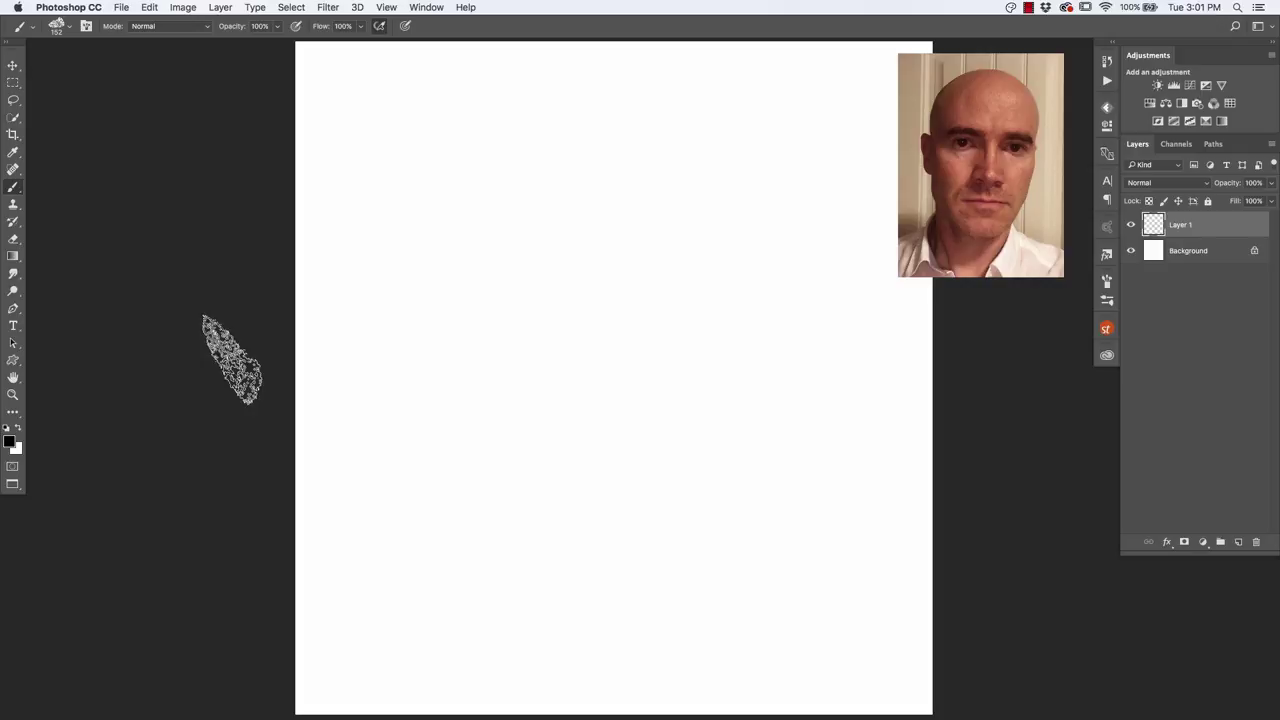
pyautogui.press('Left')
pyautogui.press('Left')
pyautogui.press('Left')
pyautogui.press('Left')
pyautogui.press('Left')
pyautogui.press('Left')
pyautogui.press('Left')
pyautogui.press('Left')
pyautogui.press('Left')
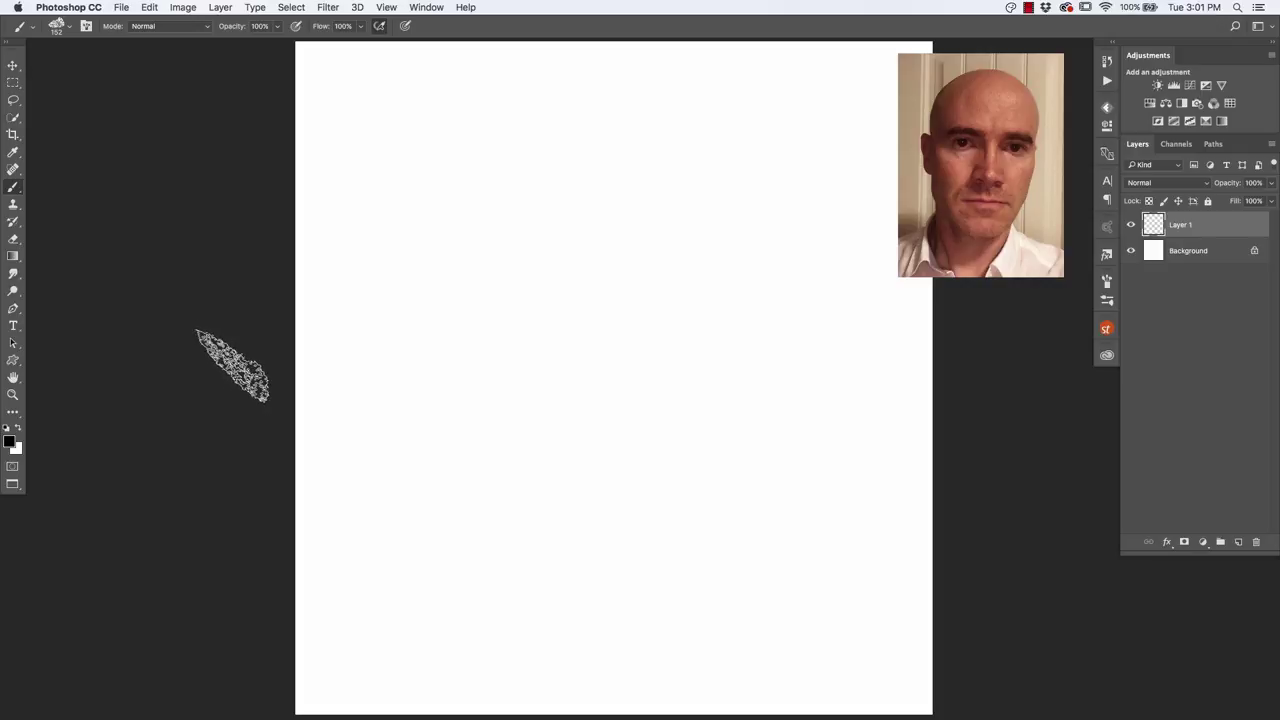
pyautogui.press('Left')
pyautogui.press('Left')
pyautogui.press('Left')
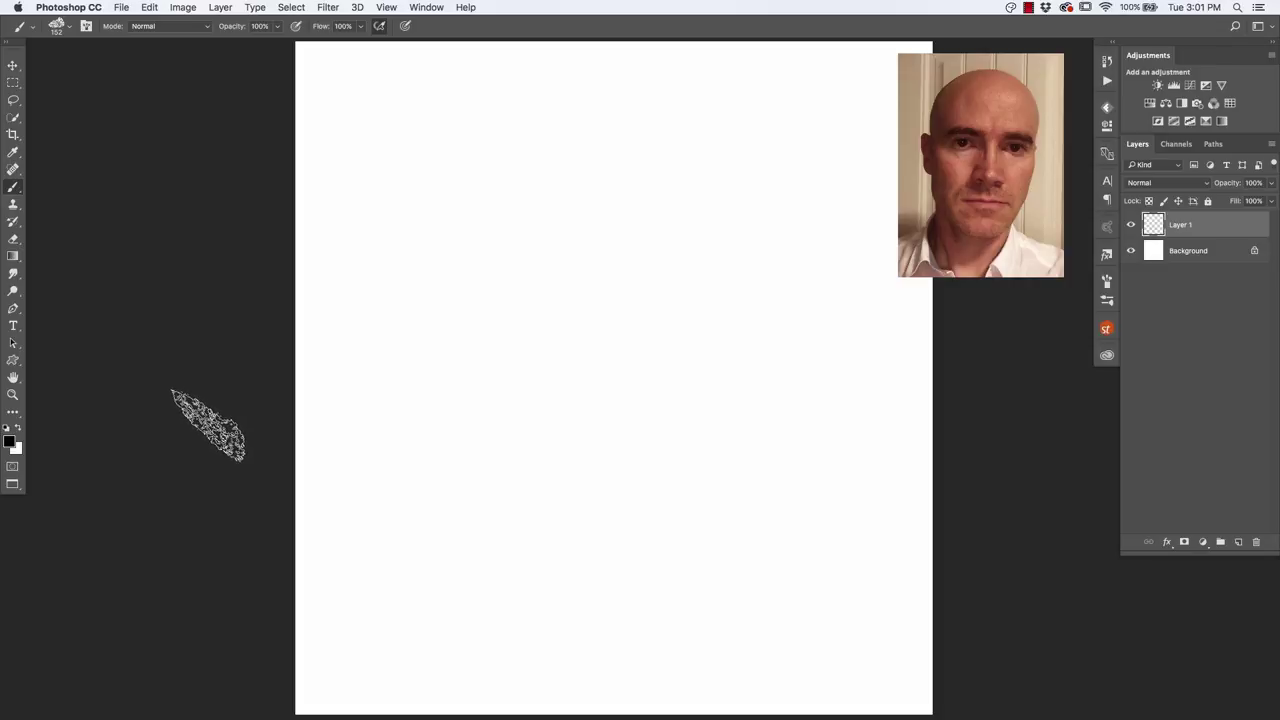
pyautogui.press('[')
pyautogui.press('[')
pyautogui.press('[')
pyautogui.press('[')
pyautogui.press('[')
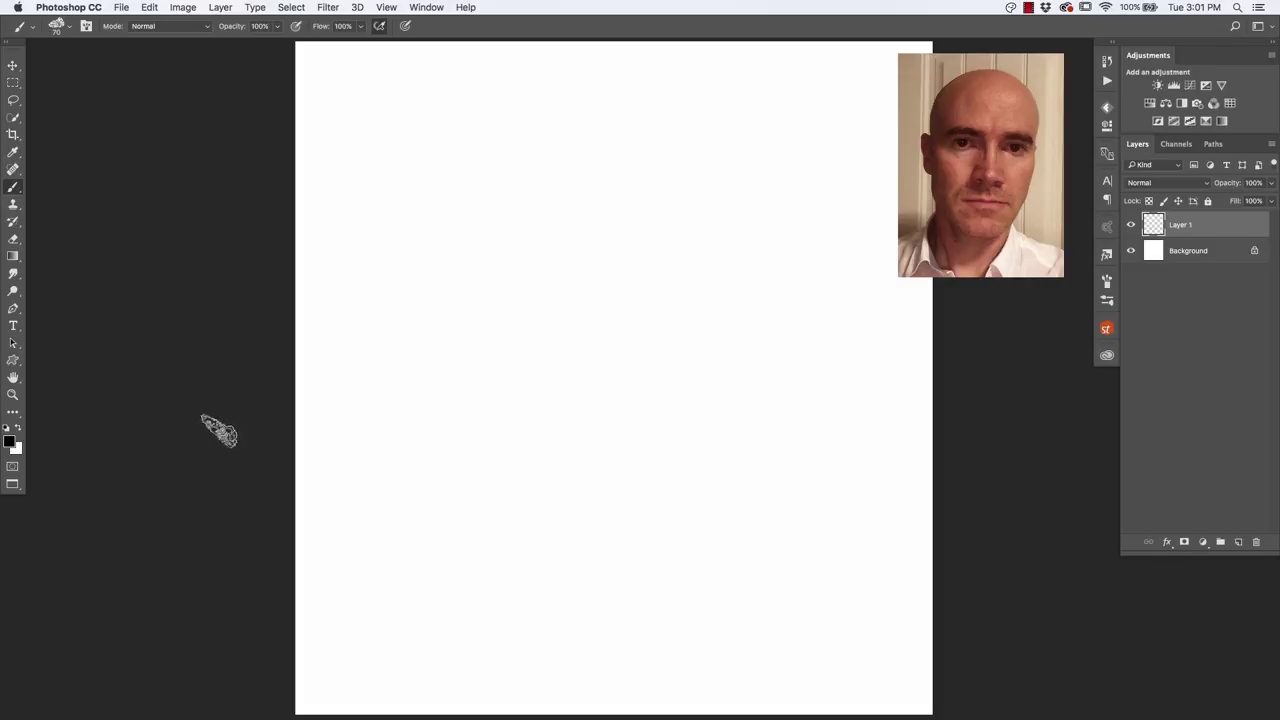
pyautogui.press('[')
pyautogui.press('[')
pyautogui.click(33, 27)
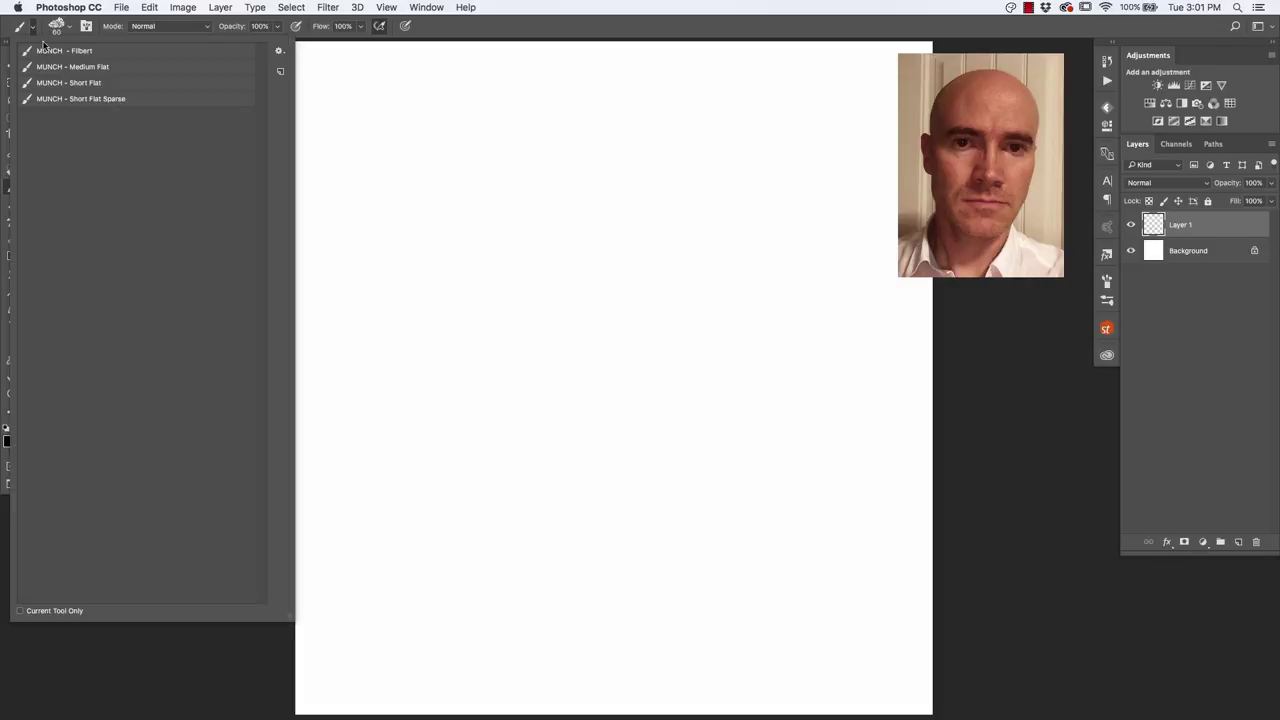
pyautogui.click(114, 66)
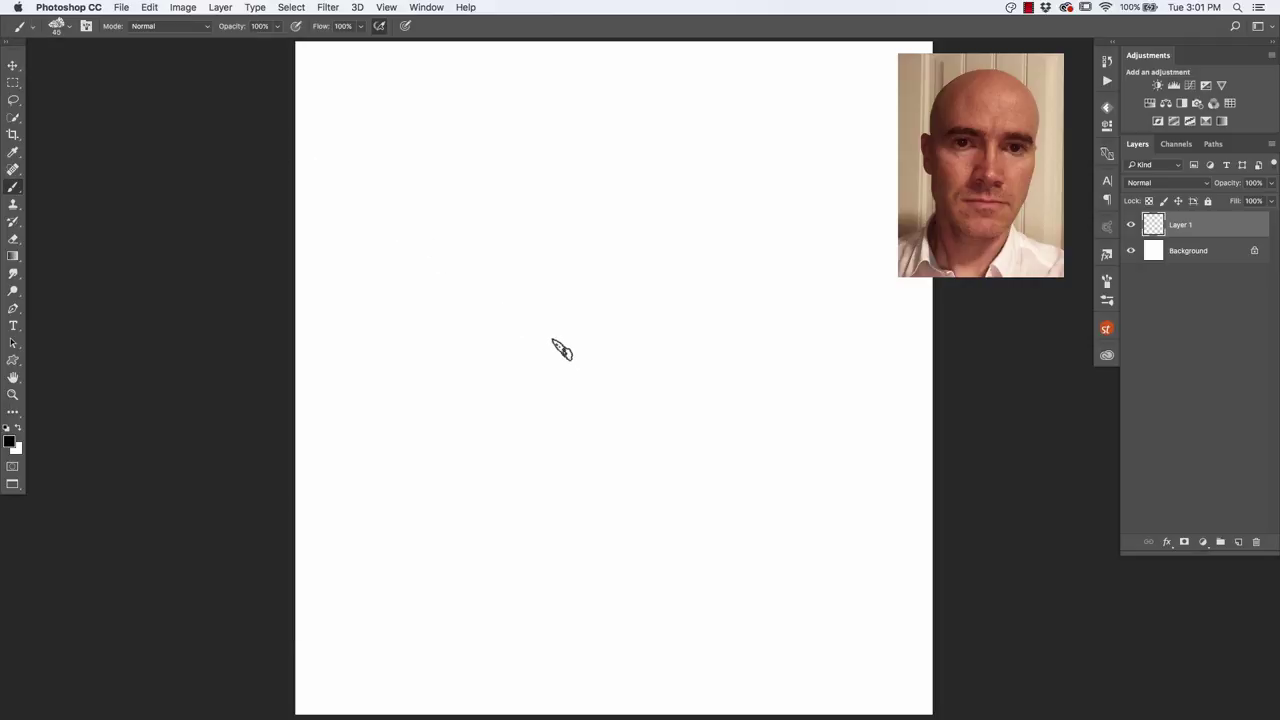
# Step: Undo a curving test stroke, then sketch the rough head outline down to the chin
pyautogui.moveTo(710, 255)
pyautogui.mouseDown()
pyautogui.moveTo(598, 190)
pyautogui.moveTo(538, 452)
pyautogui.moveTo(580, 530)
pyautogui.mouseUp()
pyautogui.hotkey('ctrl', 'z')
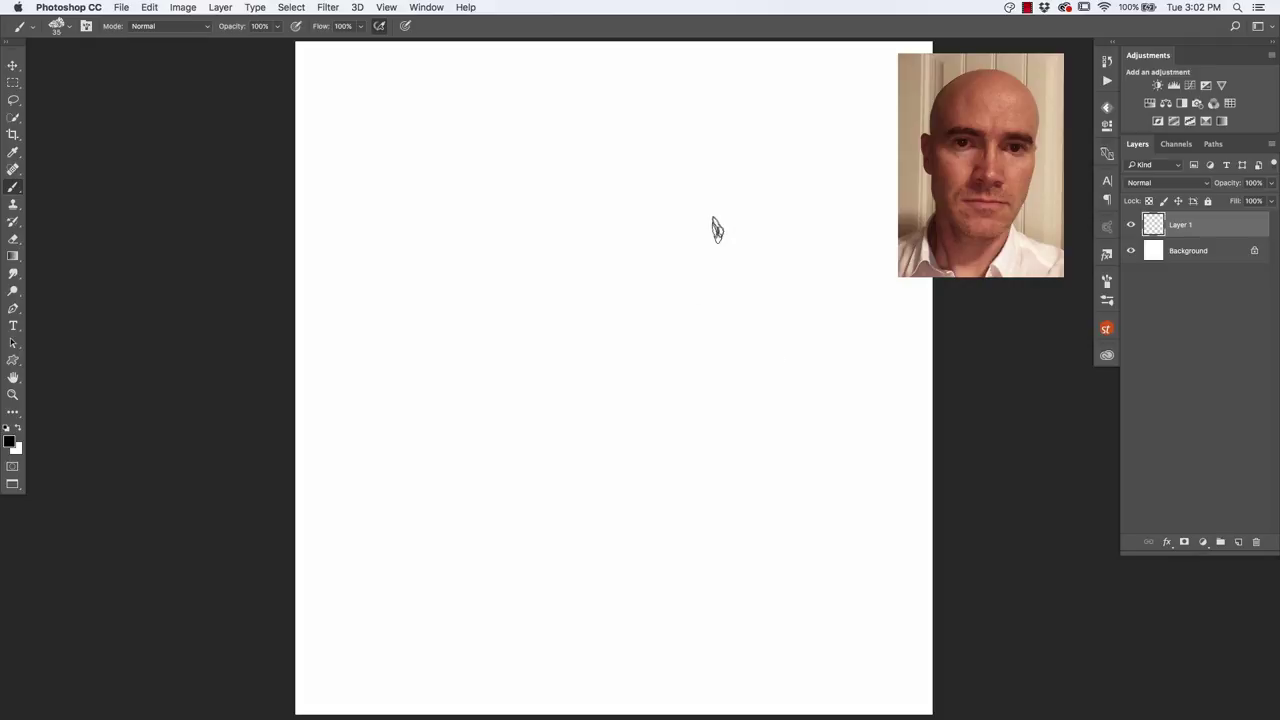
pyautogui.moveTo(500, 230); pyautogui.dragTo(650, 150)
pyautogui.moveTo(470, 260); pyautogui.dragTo(740, 240)
pyautogui.moveTo(520, 170); pyautogui.dragTo(480, 395)
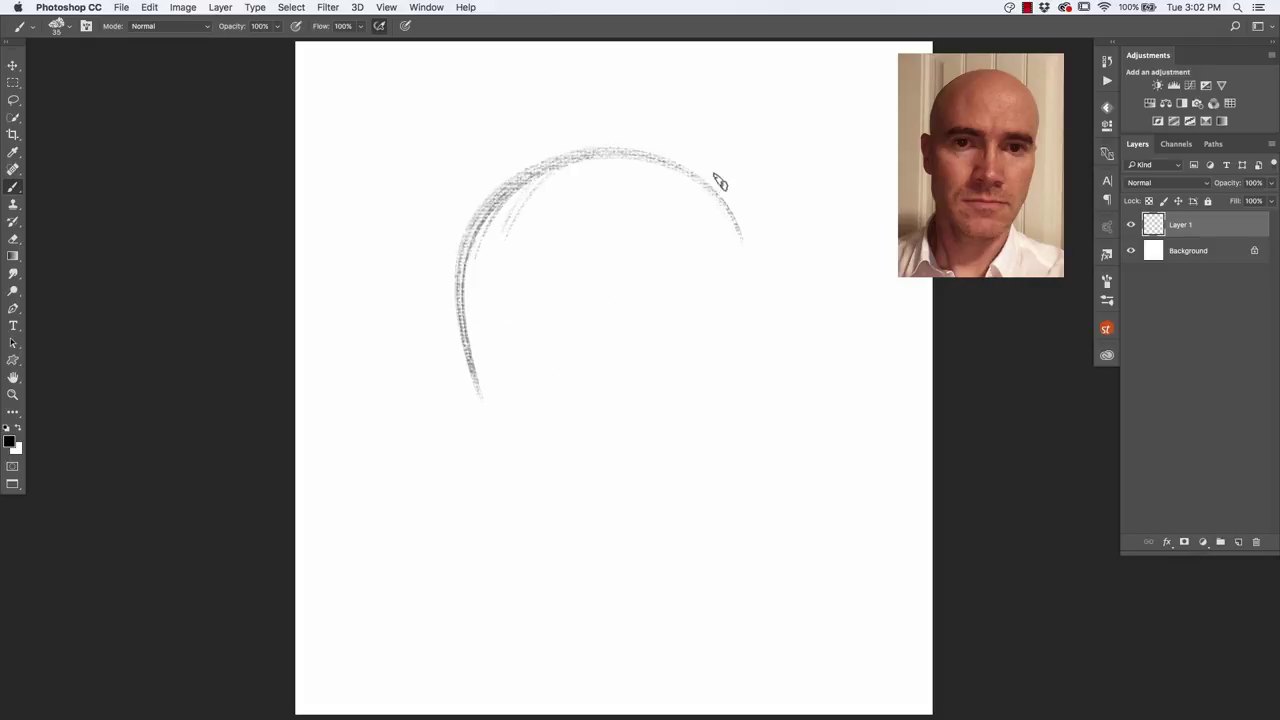
pyautogui.moveTo(720, 183)
pyautogui.mouseDown()
pyautogui.moveTo(548, 532)
pyautogui.moveTo(505, 418)
pyautogui.moveTo(514, 186)
pyautogui.moveTo(700, 480)
pyautogui.moveTo(600, 550)
pyautogui.mouseUp()
pyautogui.moveTo(700, 495)
pyautogui.mouseDown()
pyautogui.moveTo(698, 170)
pyautogui.moveTo(674, 163)
pyautogui.moveTo(737, 271)
pyautogui.moveTo(710, 190)
pyautogui.mouseUp()
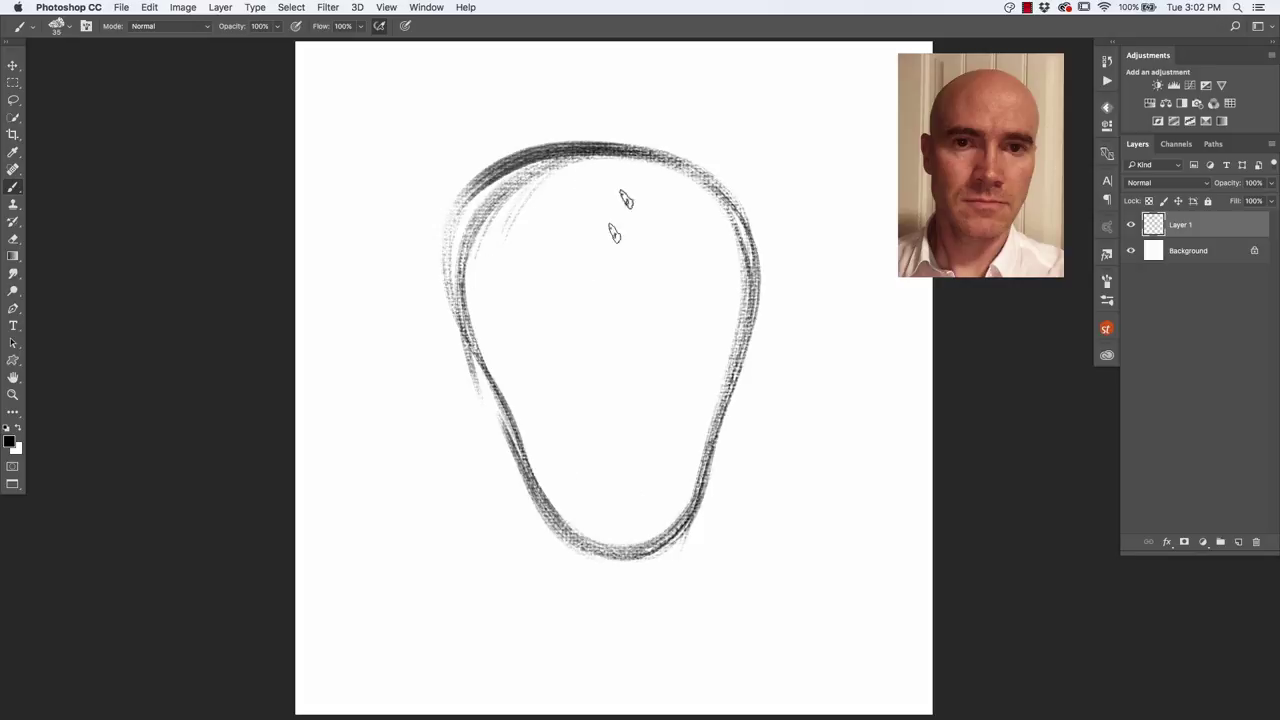
# Step: Add vertical centre and eye-level guide lines and darken the head outline
pyautogui.moveTo(622, 90)
pyautogui.mouseDown()
pyautogui.moveTo(625, 585)
pyautogui.moveTo(628, 520)
pyautogui.mouseUp()
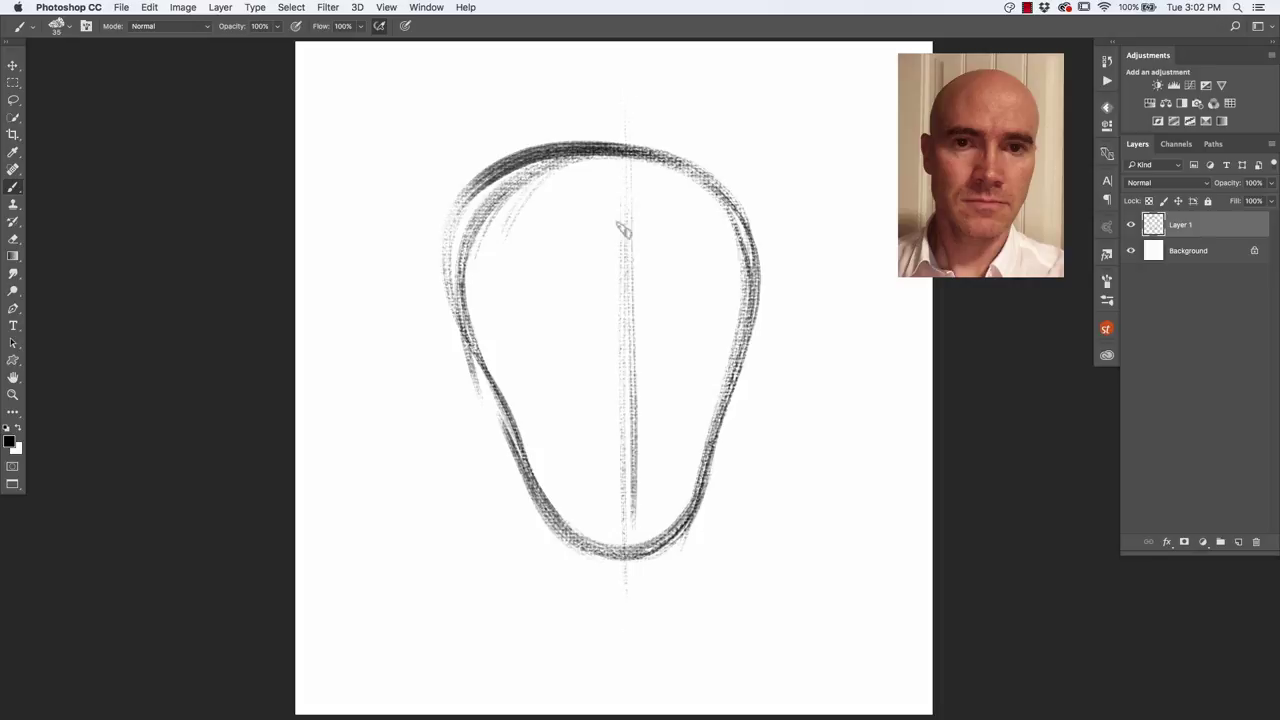
pyautogui.moveTo(622, 230); pyautogui.dragTo(625, 548)
pyautogui.moveTo(744, 349); pyautogui.dragTo(457, 354)
pyautogui.moveTo(790, 347); pyautogui.dragTo(300, 352)
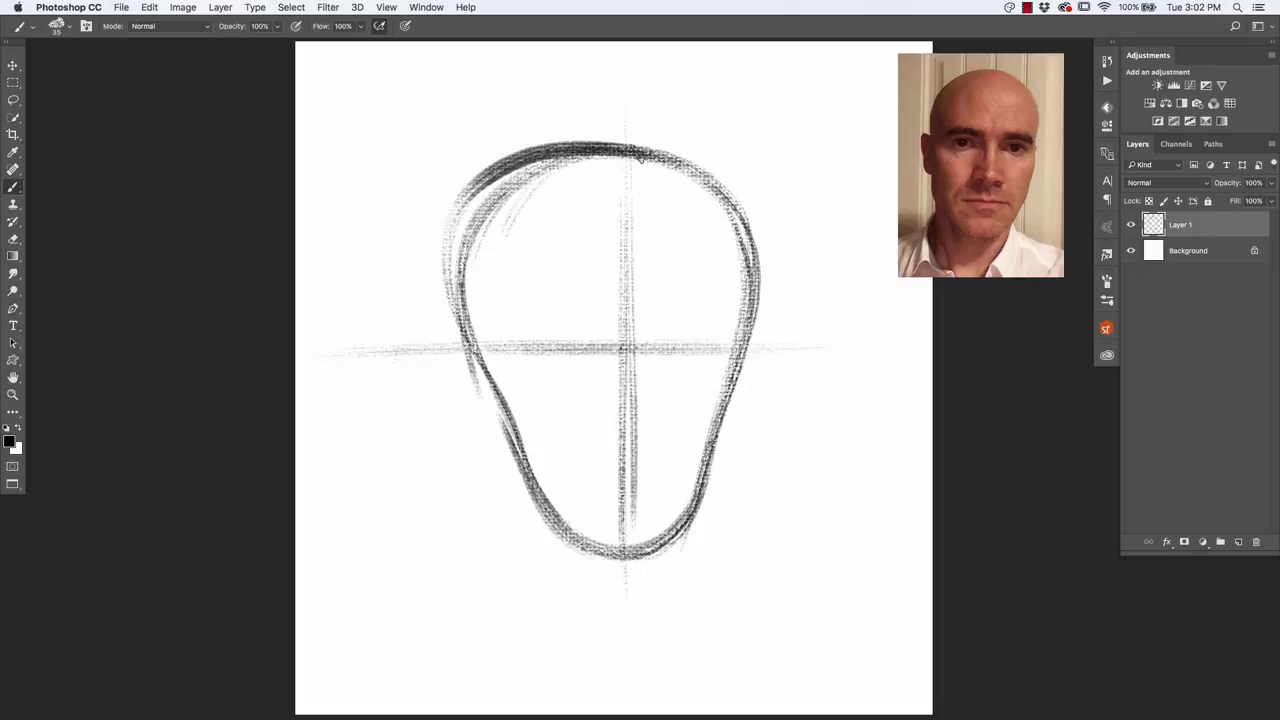
pyautogui.moveTo(640, 152)
pyautogui.mouseDown()
pyautogui.moveTo(722, 200)
pyautogui.moveTo(655, 550)
pyautogui.mouseUp()
pyautogui.moveTo(704, 478); pyautogui.dragTo(582, 548)
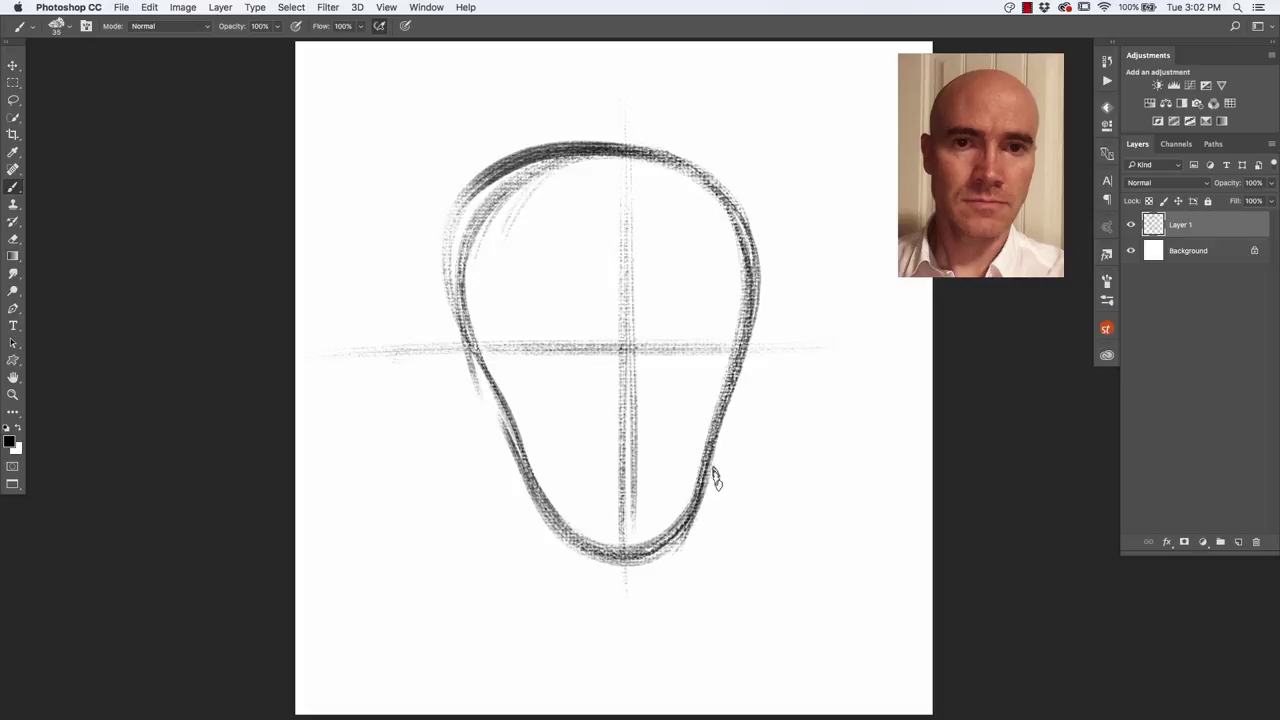
pyautogui.moveTo(714, 478)
pyautogui.mouseDown()
pyautogui.moveTo(640, 531)
pyautogui.moveTo(571, 494)
pyautogui.moveTo(505, 420)
pyautogui.mouseUp()
pyautogui.moveTo(705, 520); pyautogui.dragTo(750, 200)
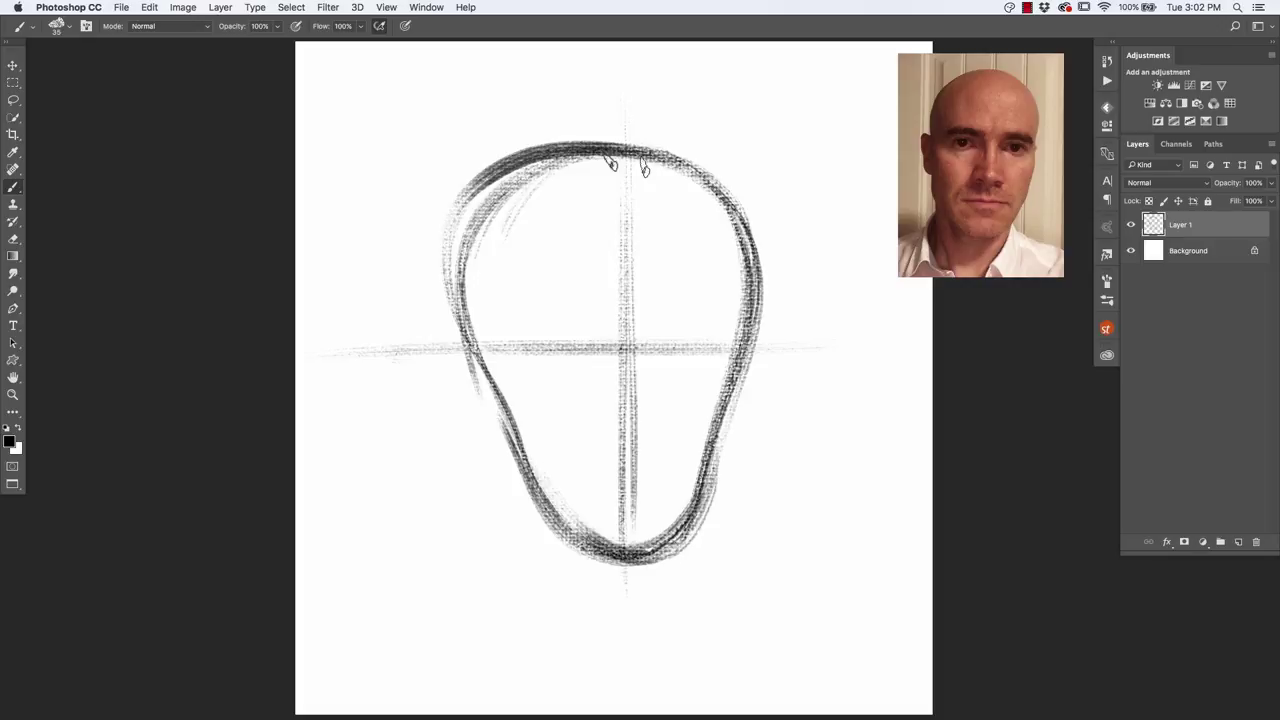
pyautogui.moveTo(644, 168); pyautogui.dragTo(718, 196)
pyautogui.moveTo(530, 150)
pyautogui.mouseDown()
pyautogui.moveTo(458, 290)
pyautogui.moveTo(690, 545)
pyautogui.moveTo(733, 465)
pyautogui.mouseUp()
pyautogui.moveTo(614, 338)
pyautogui.mouseDown()
pyautogui.moveTo(590, 232)
pyautogui.moveTo(594, 244)
pyautogui.mouseUp()
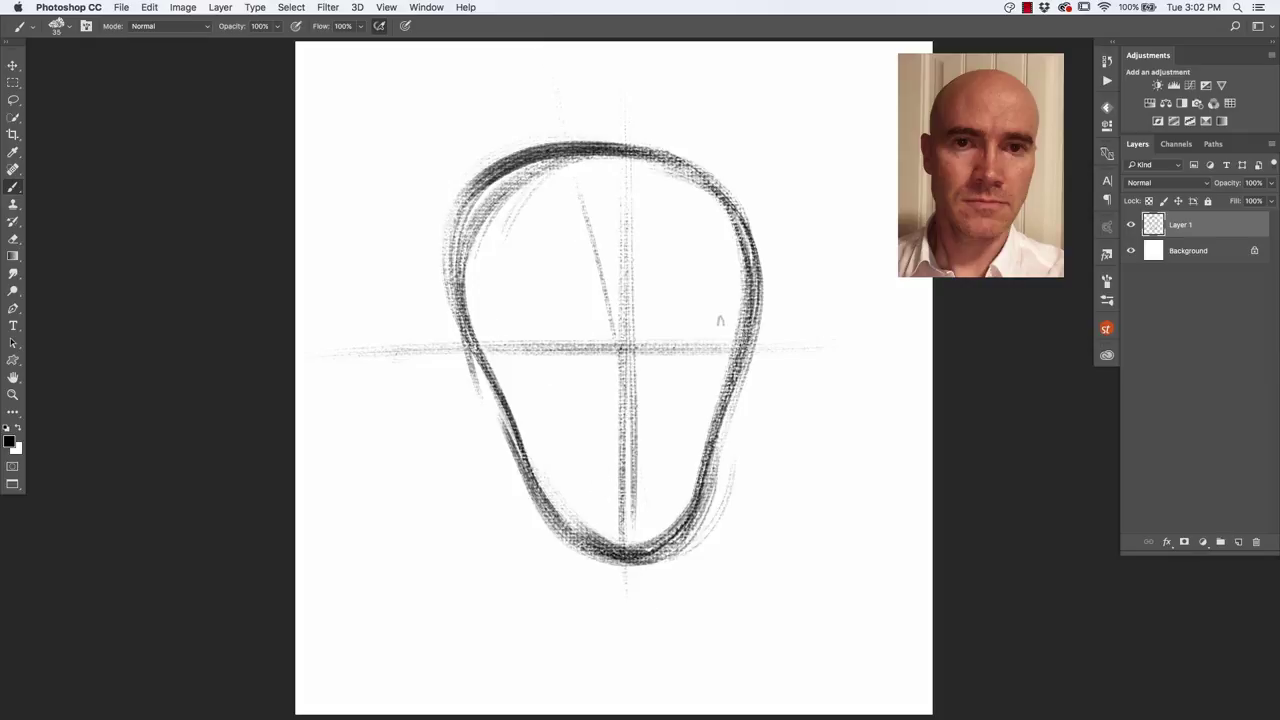
# Step: Draw both eyebrows above the eye line and the right eye
pyautogui.moveTo(719, 320)
pyautogui.mouseDown()
pyautogui.moveTo(640, 348)
pyautogui.moveTo(560, 316)
pyautogui.moveTo(499, 338)
pyautogui.mouseUp()
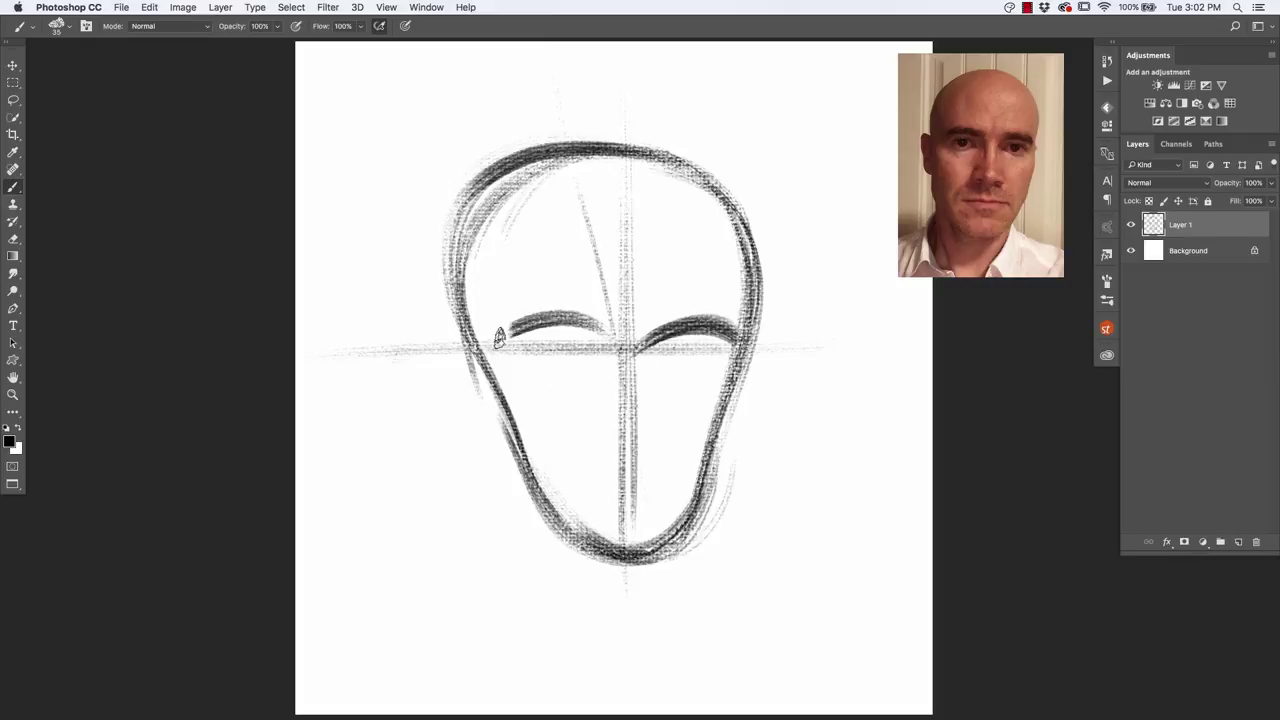
pyautogui.moveTo(602, 330)
pyautogui.mouseDown()
pyautogui.moveTo(497, 354)
pyautogui.moveTo(574, 358)
pyautogui.moveTo(528, 362)
pyautogui.mouseUp()
pyautogui.moveTo(690, 355)
pyautogui.mouseDown()
pyautogui.moveTo(700, 352)
pyautogui.moveTo(652, 440)
pyautogui.moveTo(612, 430)
pyautogui.moveTo(598, 395)
pyautogui.moveTo(640, 430)
pyautogui.moveTo(655, 410)
pyautogui.moveTo(635, 440)
pyautogui.moveTo(597, 440)
pyautogui.moveTo(650, 479)
pyautogui.moveTo(625, 478)
pyautogui.moveTo(670, 484)
pyautogui.moveTo(577, 485)
pyautogui.mouseUp()
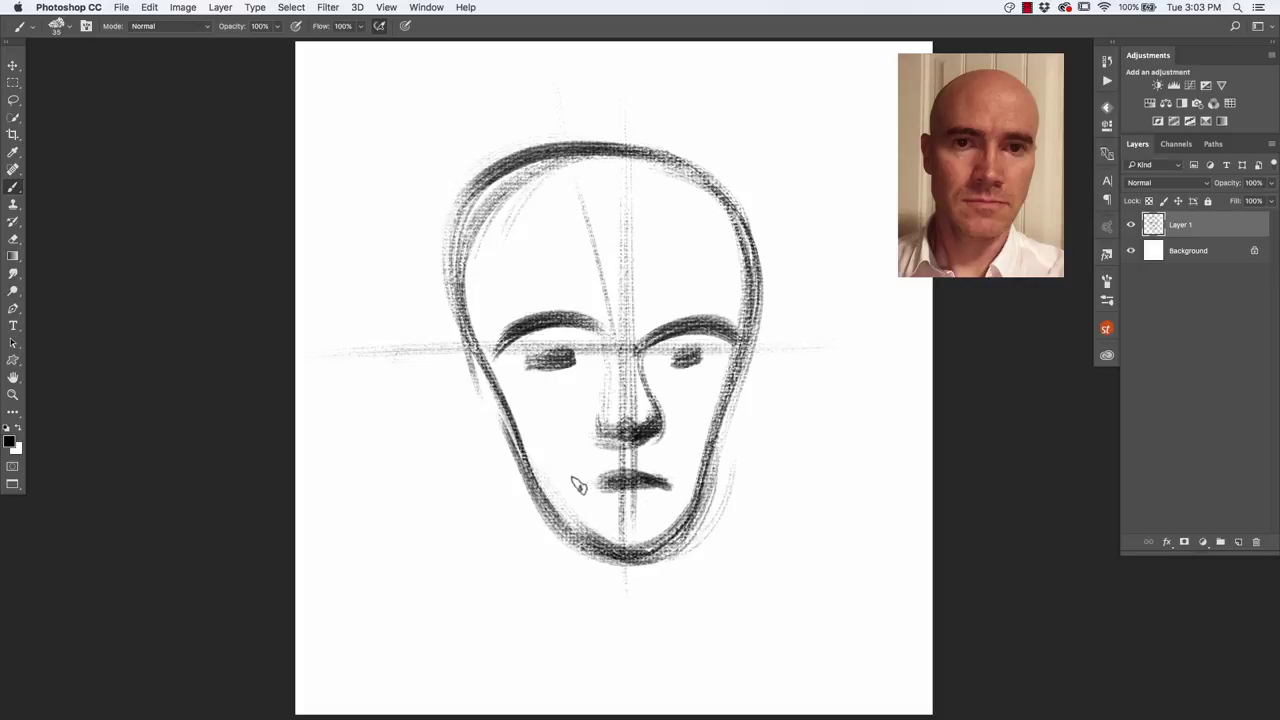
# Step: Draw and darken both cheek and jaw lines and bolden the top of the skull
pyautogui.moveTo(482, 352); pyautogui.dragTo(567, 526)
pyautogui.moveTo(742, 345); pyautogui.dragTo(688, 502)
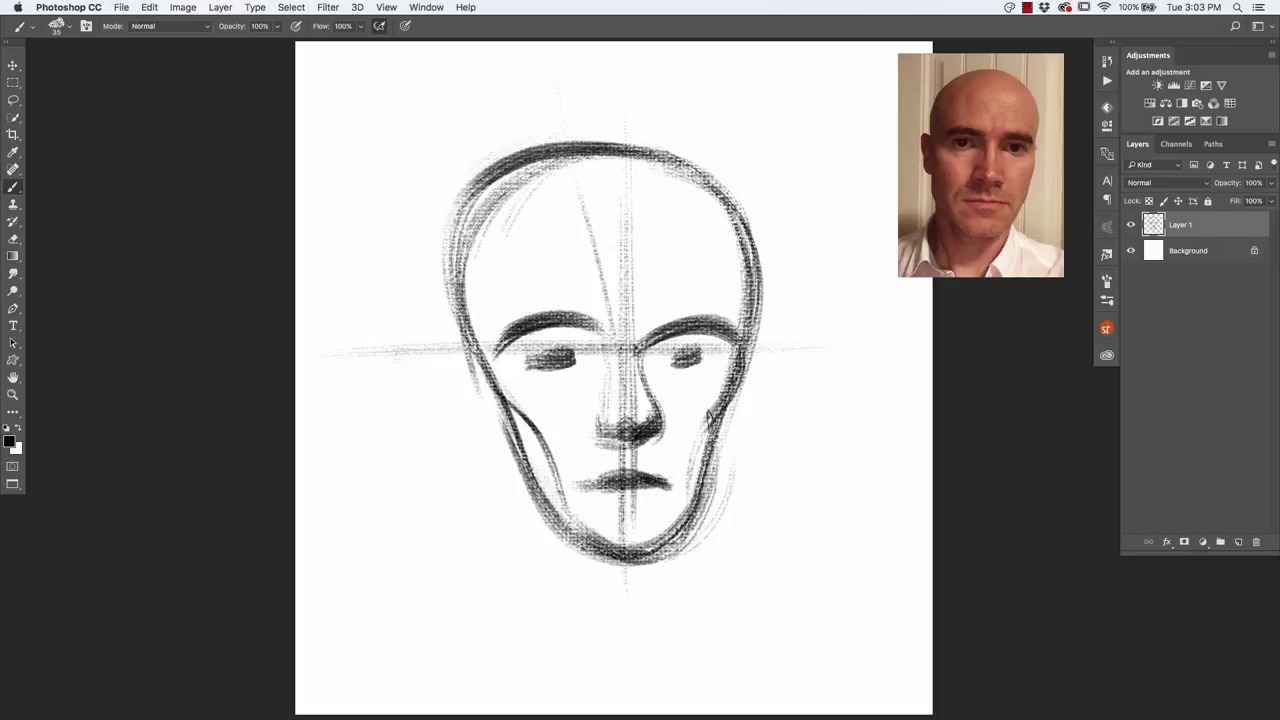
pyautogui.moveTo(700, 450); pyautogui.dragTo(664, 540)
pyautogui.moveTo(740, 362); pyautogui.dragTo(706, 432)
pyautogui.moveTo(740, 340); pyautogui.dragTo(668, 530)
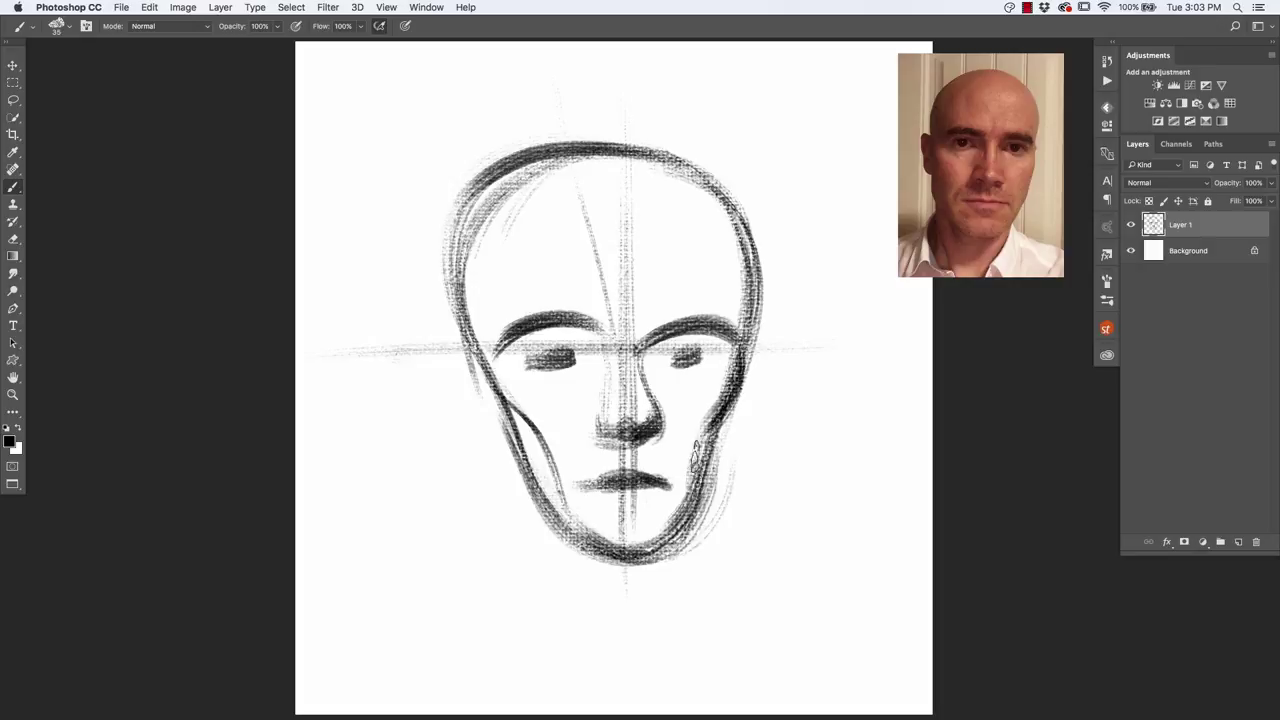
pyautogui.moveTo(700, 445); pyautogui.dragTo(596, 552)
pyautogui.moveTo(522, 430); pyautogui.dragTo(501, 383)
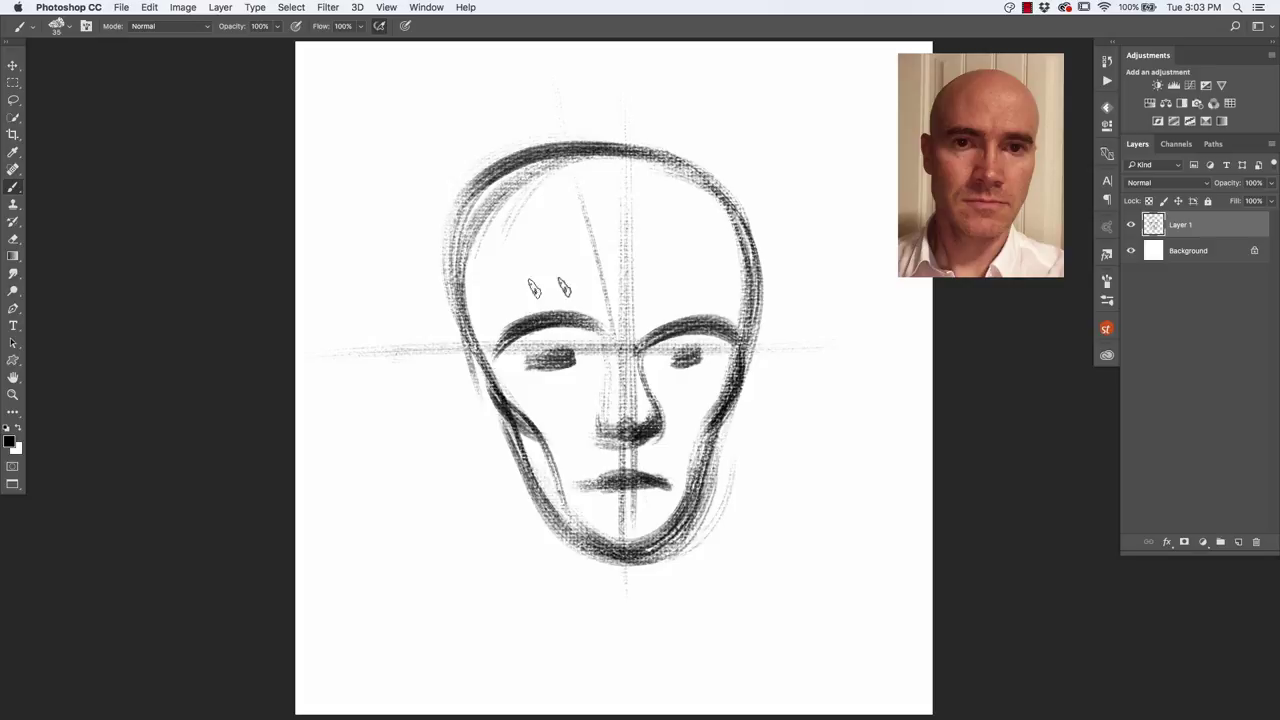
pyautogui.moveTo(749, 345); pyautogui.dragTo(734, 228)
pyautogui.moveTo(745, 298); pyautogui.dragTo(684, 203)
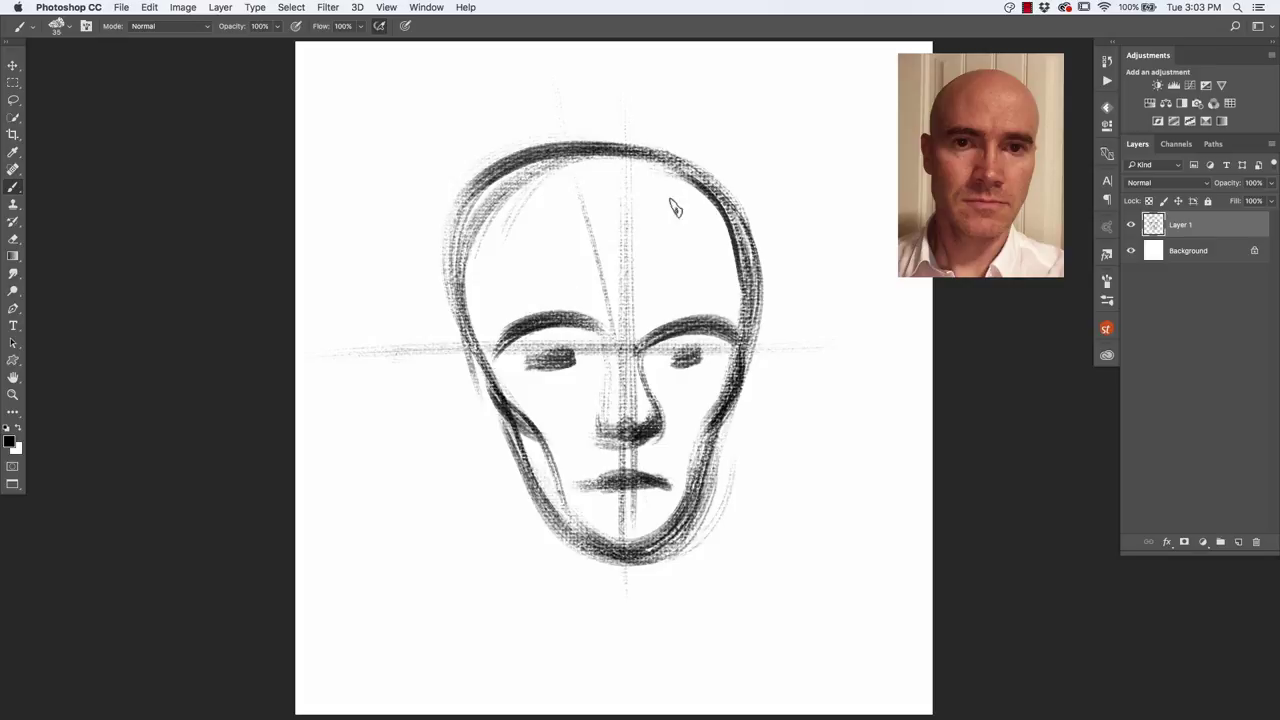
pyautogui.moveTo(752, 300)
pyautogui.mouseDown()
pyautogui.moveTo(528, 155)
pyautogui.moveTo(484, 200)
pyautogui.mouseUp()
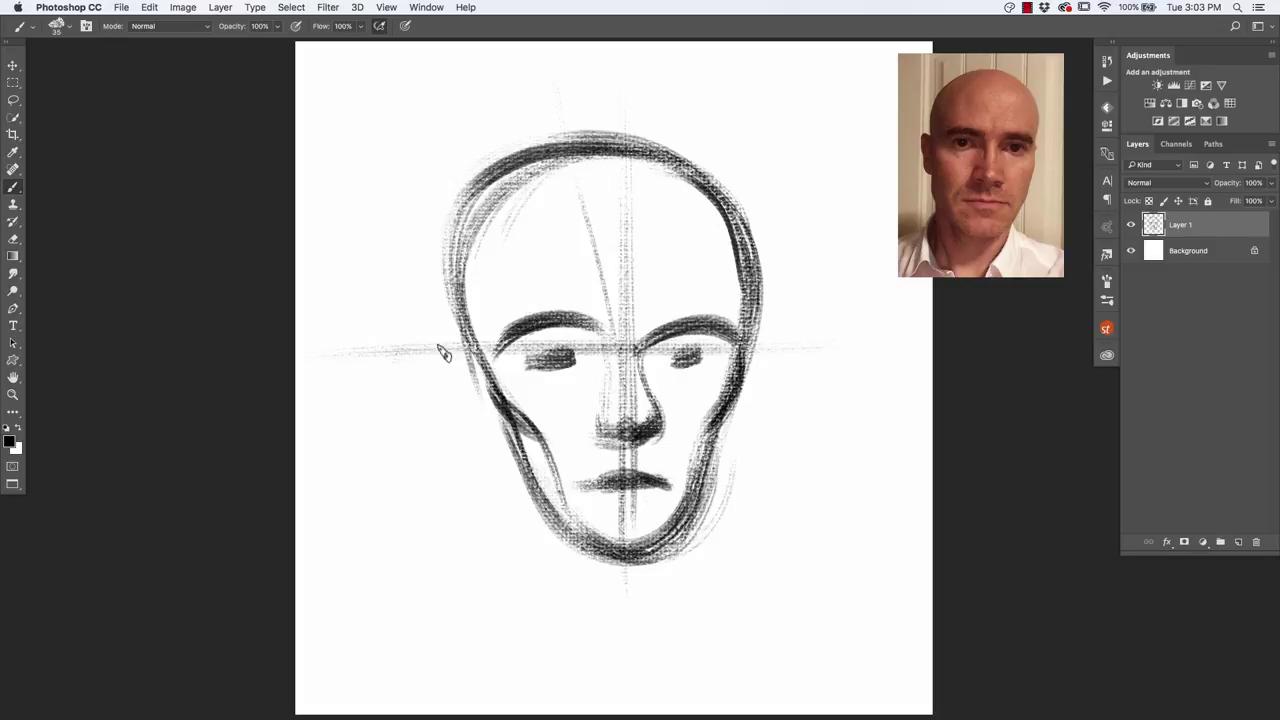
# Step: Sketch both ears beside the cheeks
pyautogui.moveTo(443, 353)
pyautogui.mouseDown()
pyautogui.moveTo(440, 405)
pyautogui.moveTo(505, 448)
pyautogui.mouseUp()
pyautogui.moveTo(767, 340)
pyautogui.mouseDown()
pyautogui.moveTo(770, 378)
pyautogui.moveTo(718, 452)
pyautogui.mouseUp()
pyautogui.moveTo(446, 355)
pyautogui.mouseDown()
pyautogui.moveTo(505, 447)
pyautogui.moveTo(543, 588)
pyautogui.mouseUp()
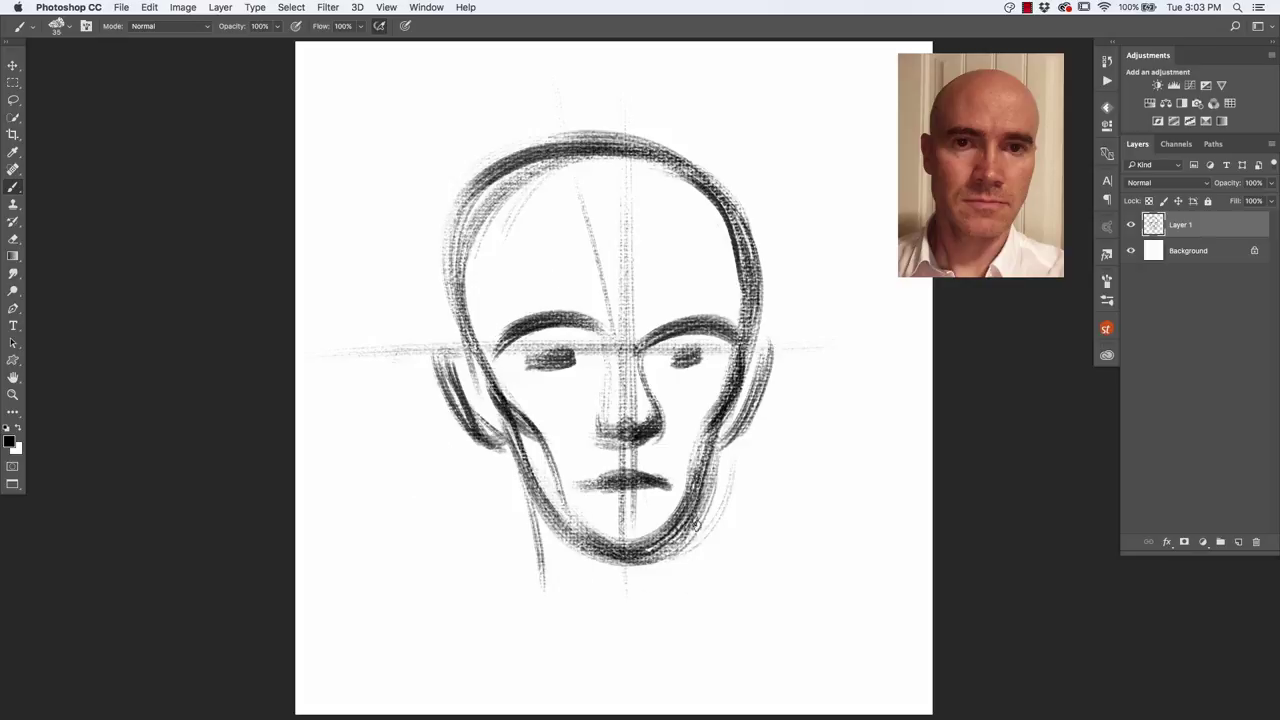
# Step: Draw the two neck lines and both shoulder lines out to the canvas edges
pyautogui.moveTo(698, 475); pyautogui.dragTo(688, 578)
pyautogui.moveTo(697, 510); pyautogui.dragTo(686, 618)
pyautogui.moveTo(525, 498); pyautogui.dragTo(602, 712)
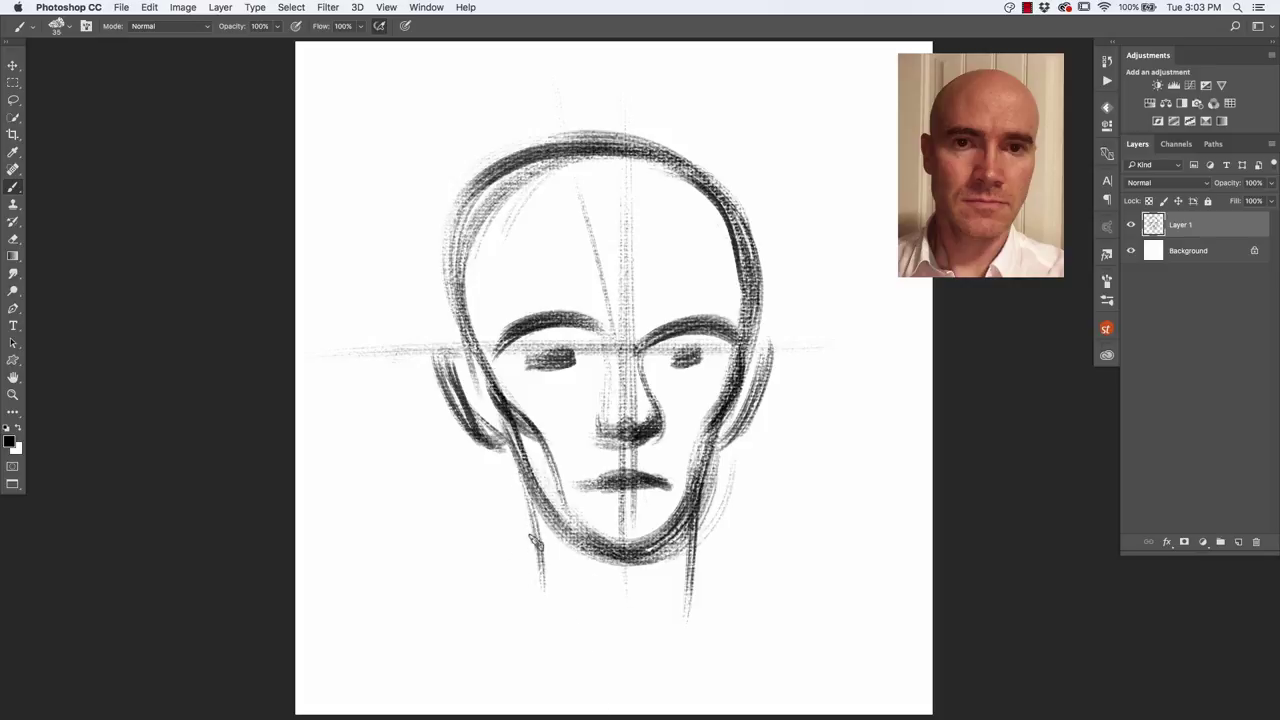
pyautogui.moveTo(535, 528); pyautogui.dragTo(415, 625)
pyautogui.moveTo(505, 565)
pyautogui.mouseDown()
pyautogui.moveTo(300, 700)
pyautogui.moveTo(298, 668)
pyautogui.mouseUp()
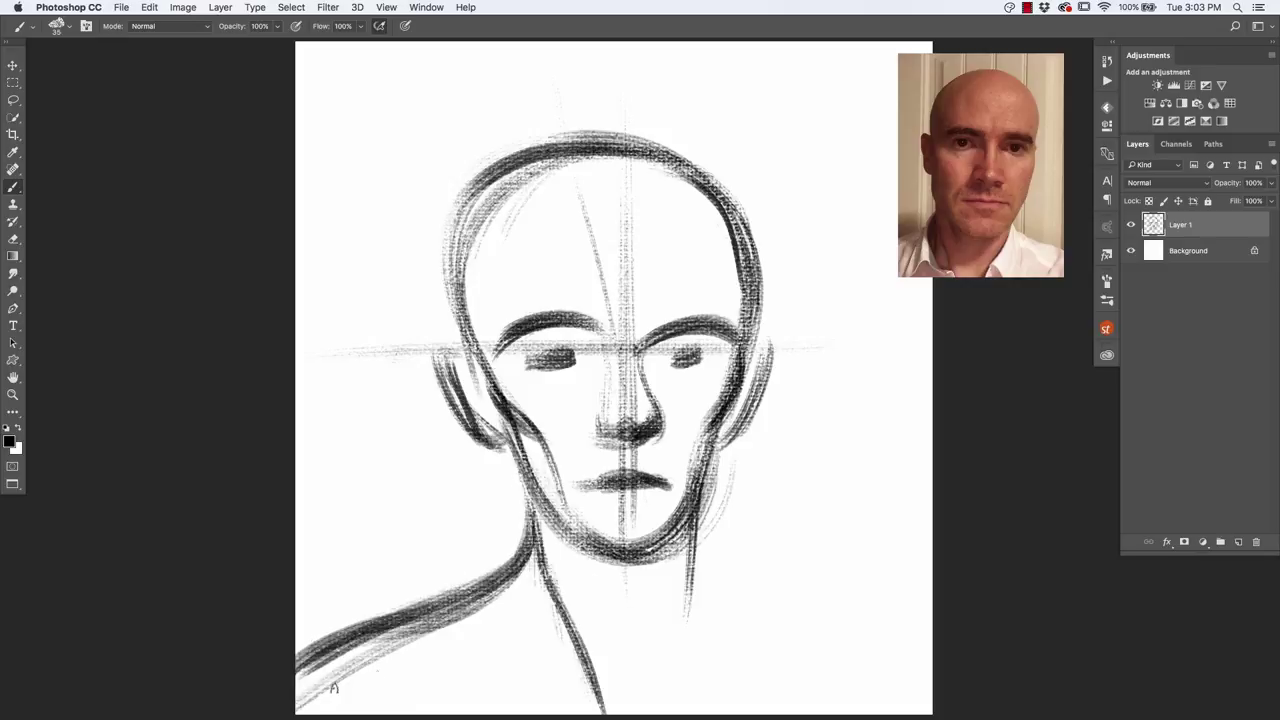
pyautogui.moveTo(694, 540); pyautogui.dragTo(664, 690)
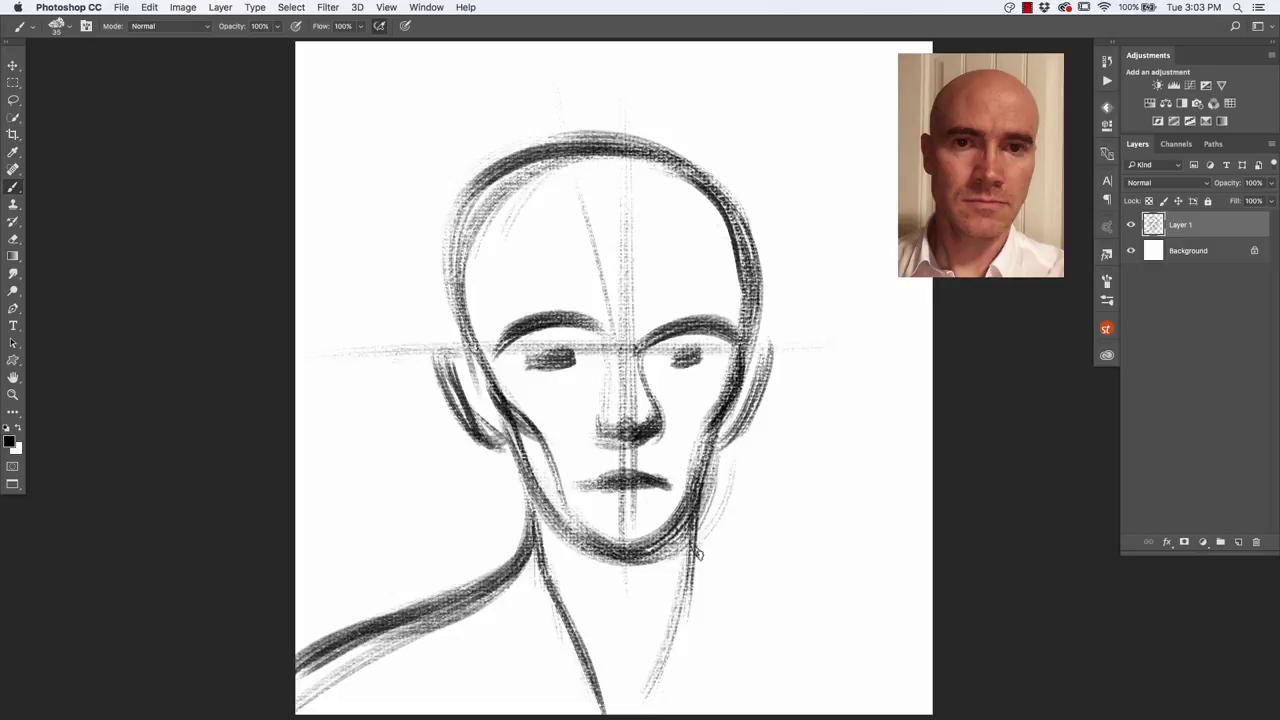
pyautogui.moveTo(697, 558); pyautogui.dragTo(928, 672)
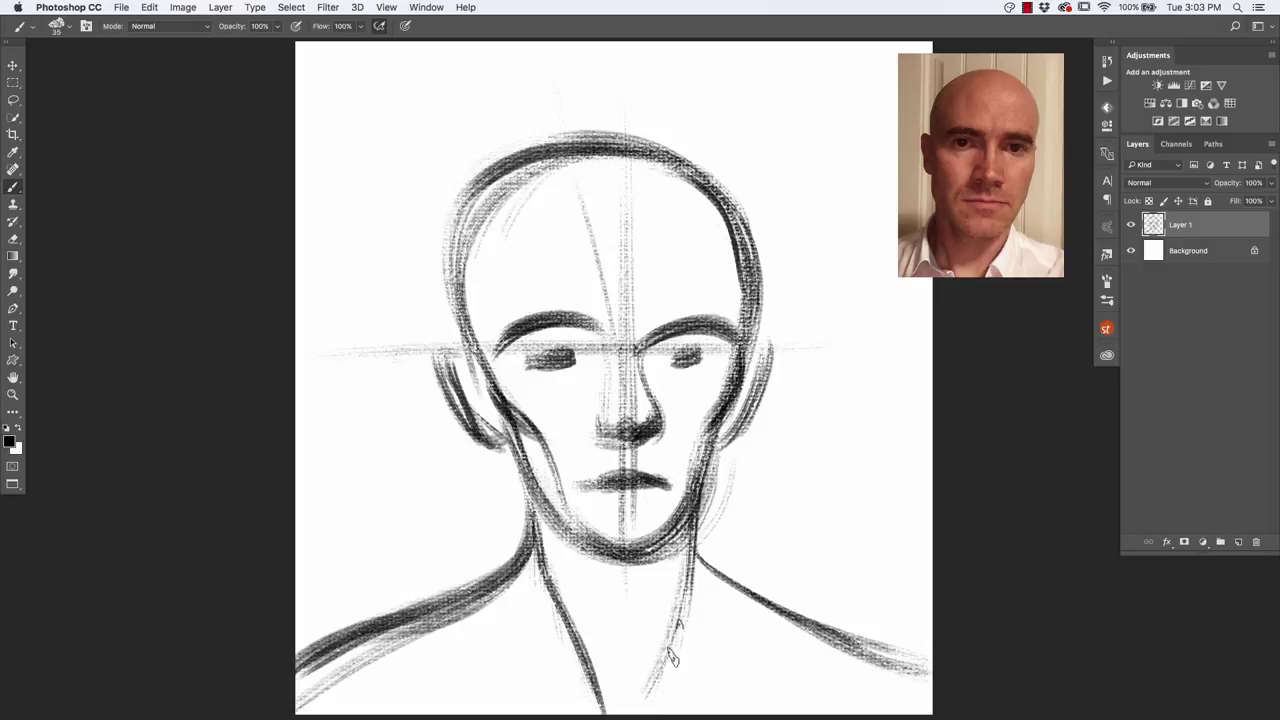
# Step: Darken the neck and shoulders and hatch dark strokes across the left shoulder
pyautogui.moveTo(697, 542); pyautogui.dragTo(722, 712)
pyautogui.moveTo(540, 570); pyautogui.dragTo(514, 705)
pyautogui.moveTo(535, 500); pyautogui.dragTo(515, 698)
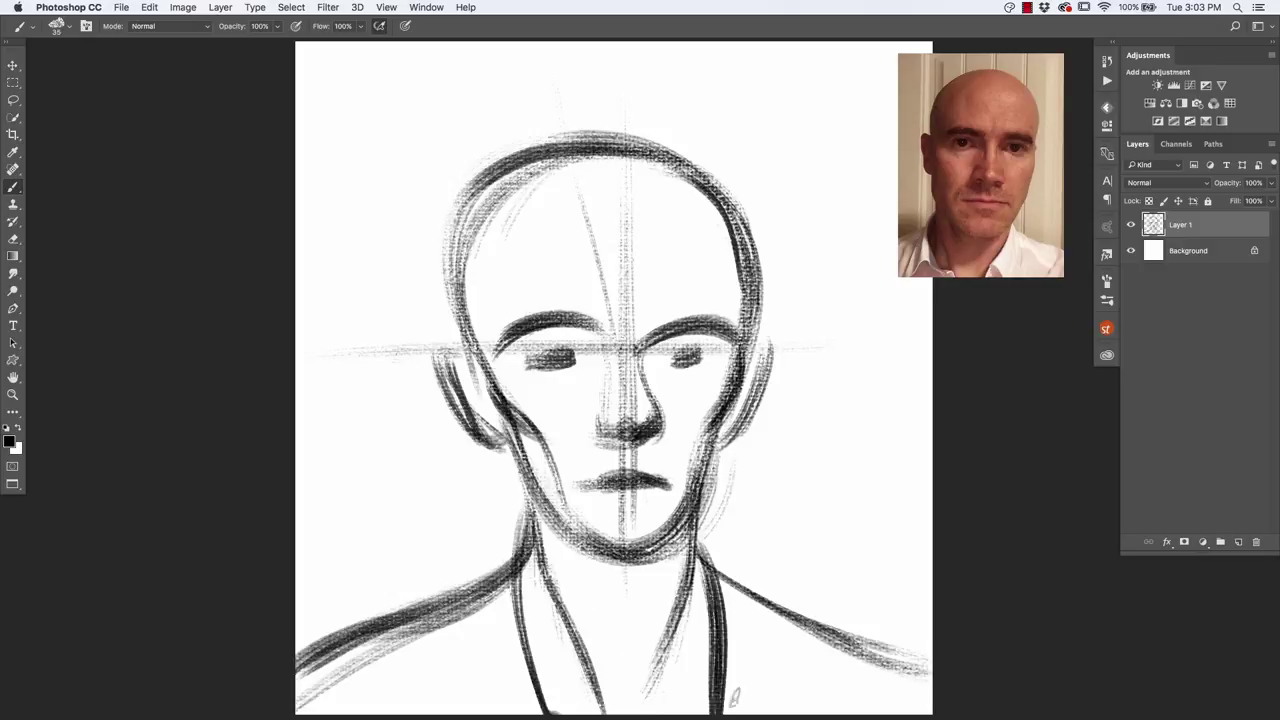
pyautogui.moveTo(726, 620); pyautogui.dragTo(740, 714)
pyautogui.moveTo(718, 585); pyautogui.dragTo(744, 714)
pyautogui.moveTo(790, 626); pyautogui.dragTo(870, 662)
pyautogui.moveTo(752, 606); pyautogui.dragTo(932, 714)
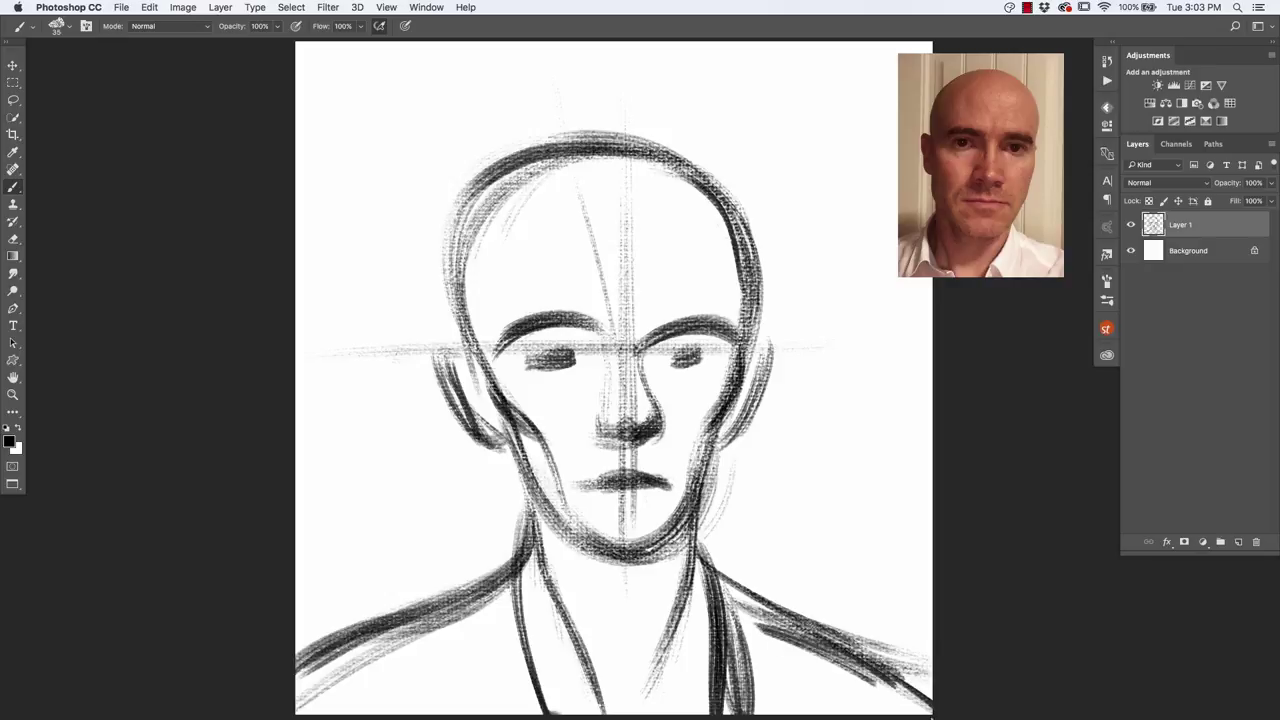
pyautogui.moveTo(760, 638)
pyautogui.mouseDown()
pyautogui.moveTo(932, 716)
pyautogui.moveTo(876, 716)
pyautogui.mouseUp()
pyautogui.moveTo(472, 612)
pyautogui.mouseDown()
pyautogui.moveTo(542, 714)
pyautogui.moveTo(530, 714)
pyautogui.mouseUp()
pyautogui.moveTo(390, 635); pyautogui.dragTo(500, 716)
pyautogui.moveTo(330, 650); pyautogui.dragTo(450, 716)
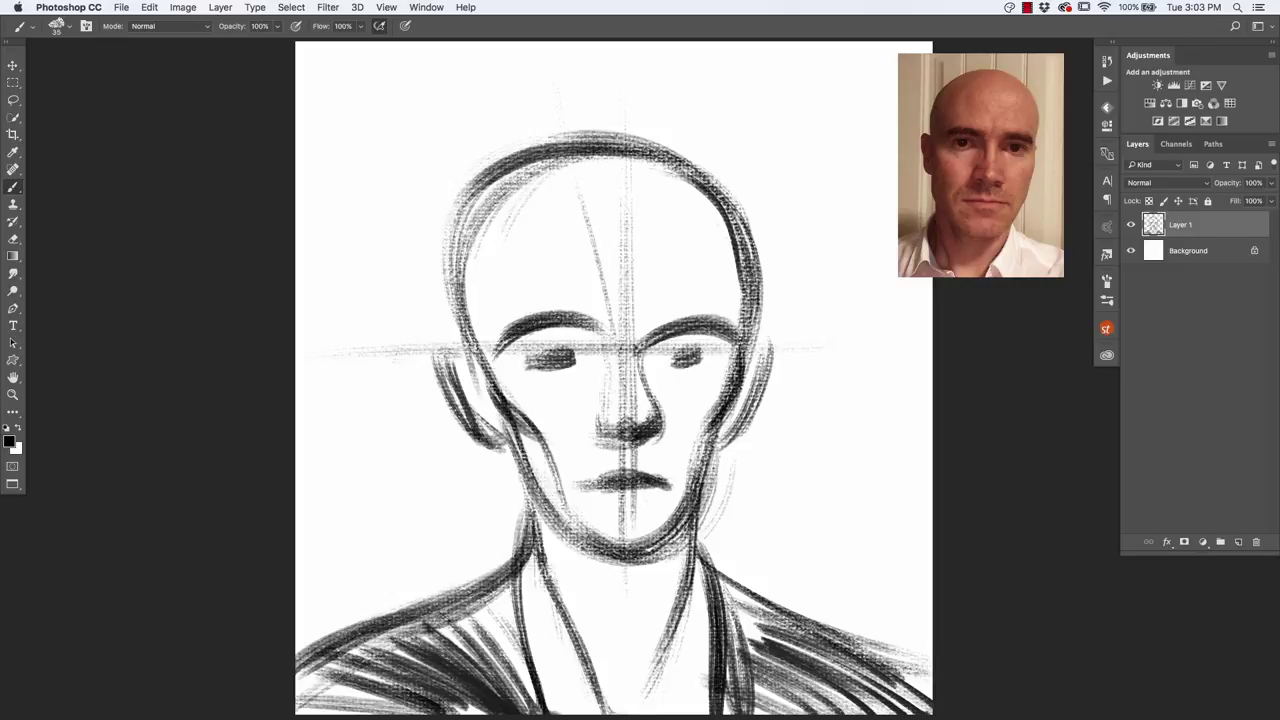
# Step: Draw and darken the collar lines below the chin
pyautogui.moveTo(540, 545); pyautogui.dragTo(615, 650)
pyautogui.moveTo(690, 540); pyautogui.dragTo(635, 700)
pyautogui.moveTo(545, 560); pyautogui.dragTo(615, 665)
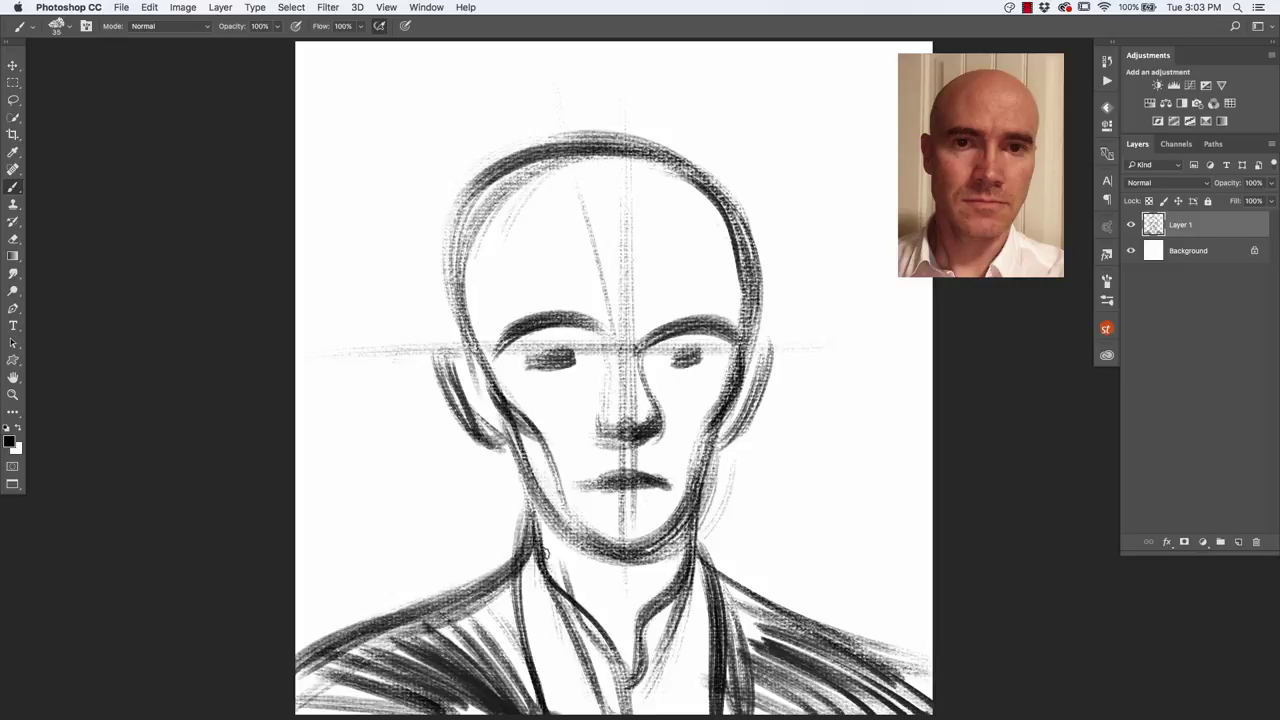
pyautogui.moveTo(585, 610); pyautogui.dragTo(628, 705)
pyautogui.moveTo(520, 615)
pyautogui.mouseDown()
pyautogui.moveTo(560, 714)
pyautogui.moveTo(590, 714)
pyautogui.moveTo(552, 670)
pyautogui.mouseUp()
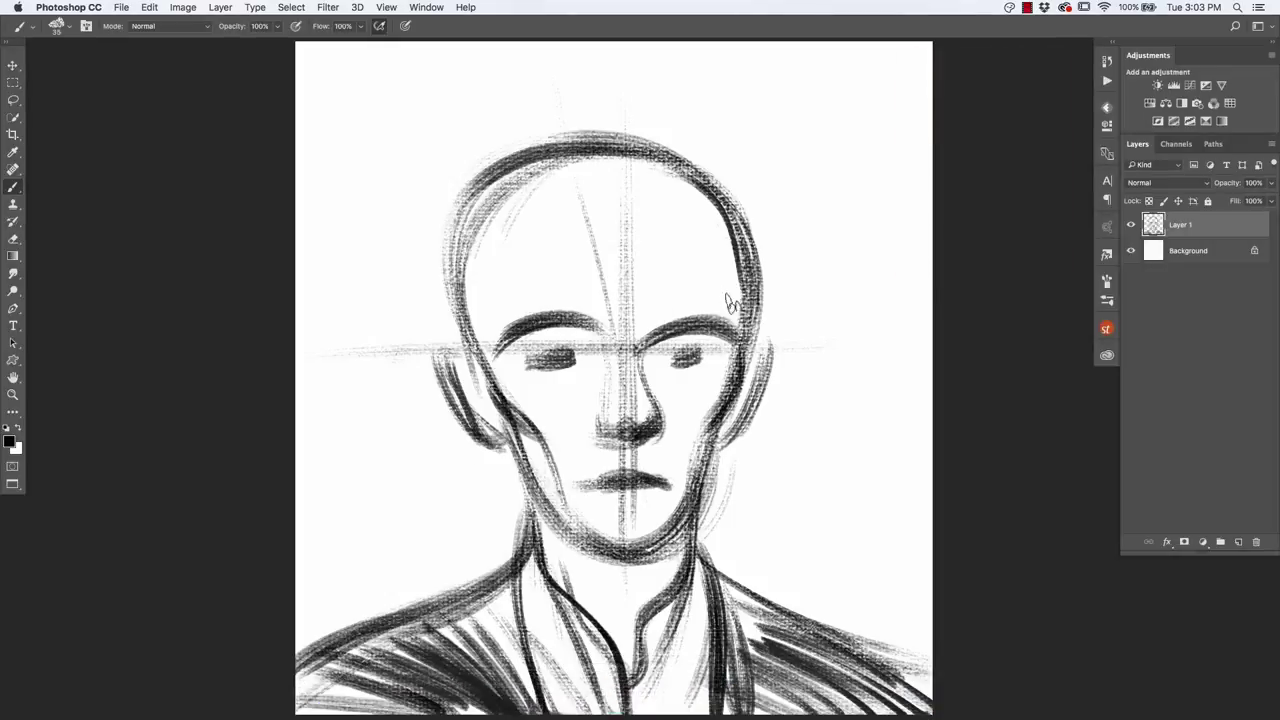
# Step: Retrace and strengthen the top and both sides of the head outline
pyautogui.moveTo(735, 250)
pyautogui.mouseDown()
pyautogui.moveTo(666, 171)
pyautogui.moveTo(490, 212)
pyautogui.moveTo(482, 320)
pyautogui.mouseUp()
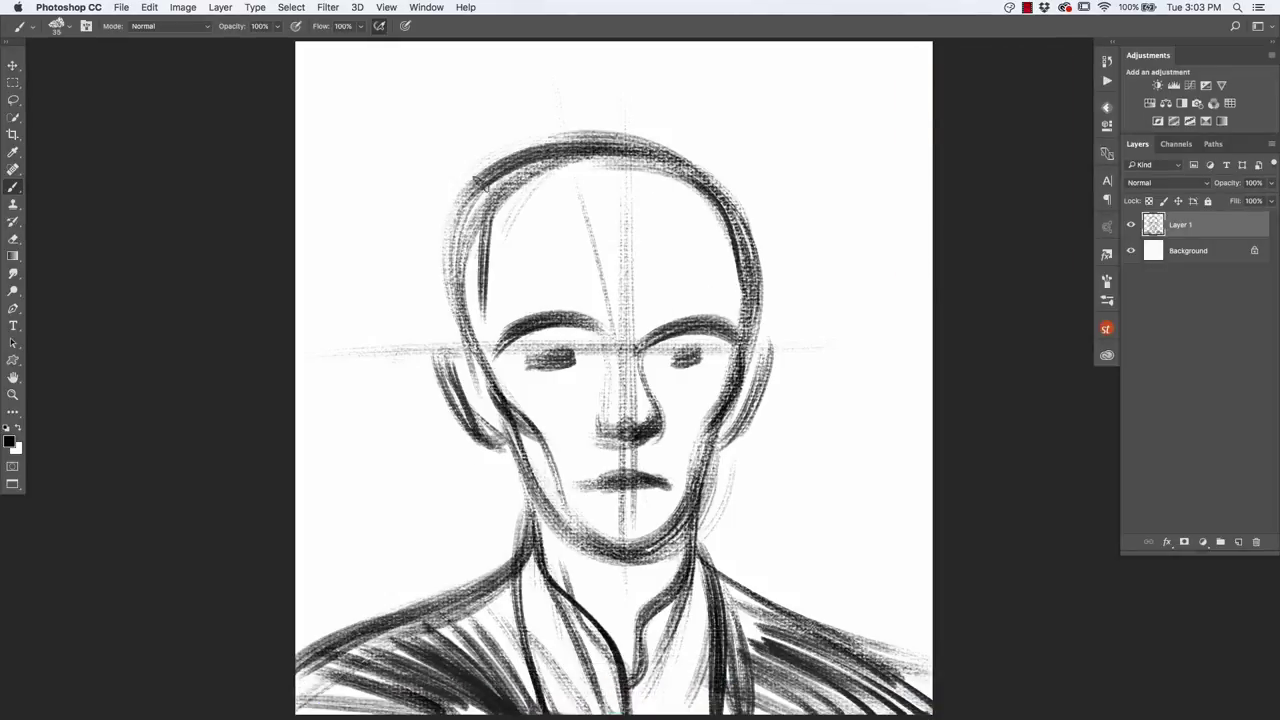
pyautogui.moveTo(465, 255); pyautogui.dragTo(470, 285)
pyautogui.moveTo(493, 350)
pyautogui.mouseDown()
pyautogui.moveTo(485, 240)
pyautogui.moveTo(505, 165)
pyautogui.mouseUp()
pyautogui.moveTo(505, 215); pyautogui.dragTo(545, 145)
pyautogui.moveTo(728, 225); pyautogui.dragTo(735, 335)
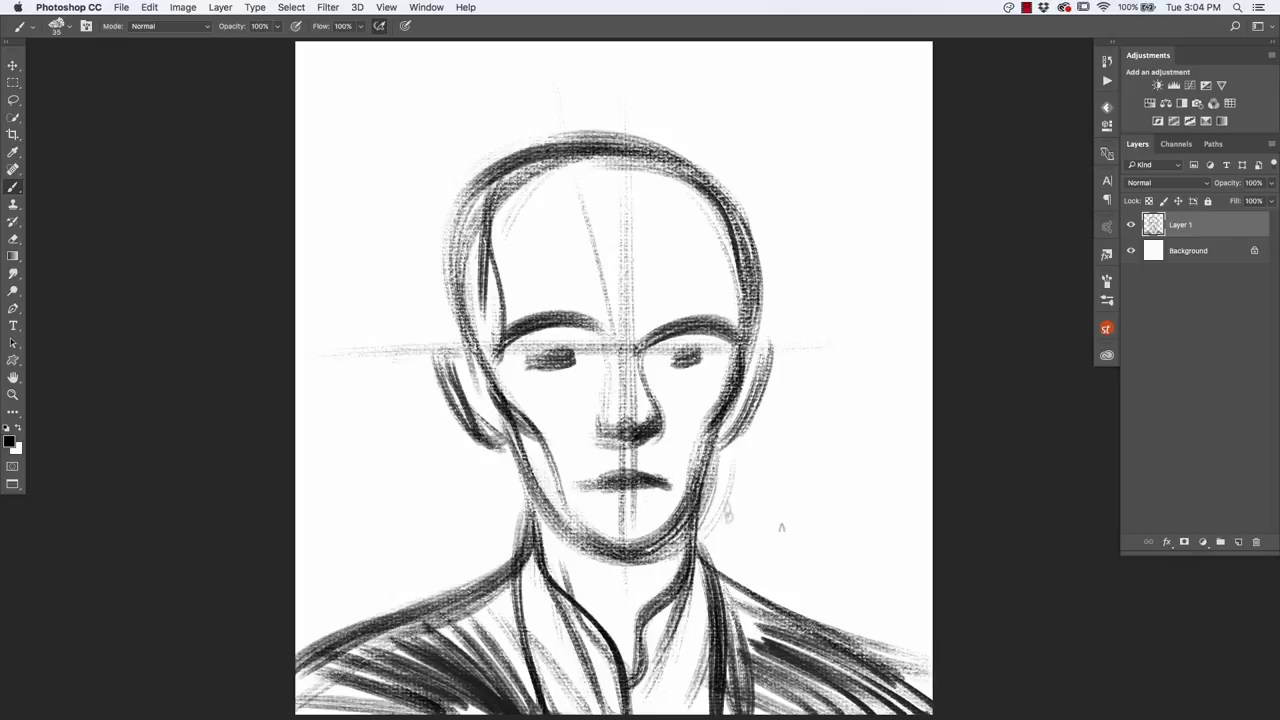
# Step: Sweep long swirling curves beside the head and across the top of the canvas
pyautogui.moveTo(925, 570); pyautogui.dragTo(828, 214)
pyautogui.moveTo(772, 520)
pyautogui.mouseDown()
pyautogui.moveTo(787, 290)
pyautogui.moveTo(808, 575)
pyautogui.mouseUp()
pyautogui.moveTo(860, 290); pyautogui.dragTo(775, 120)
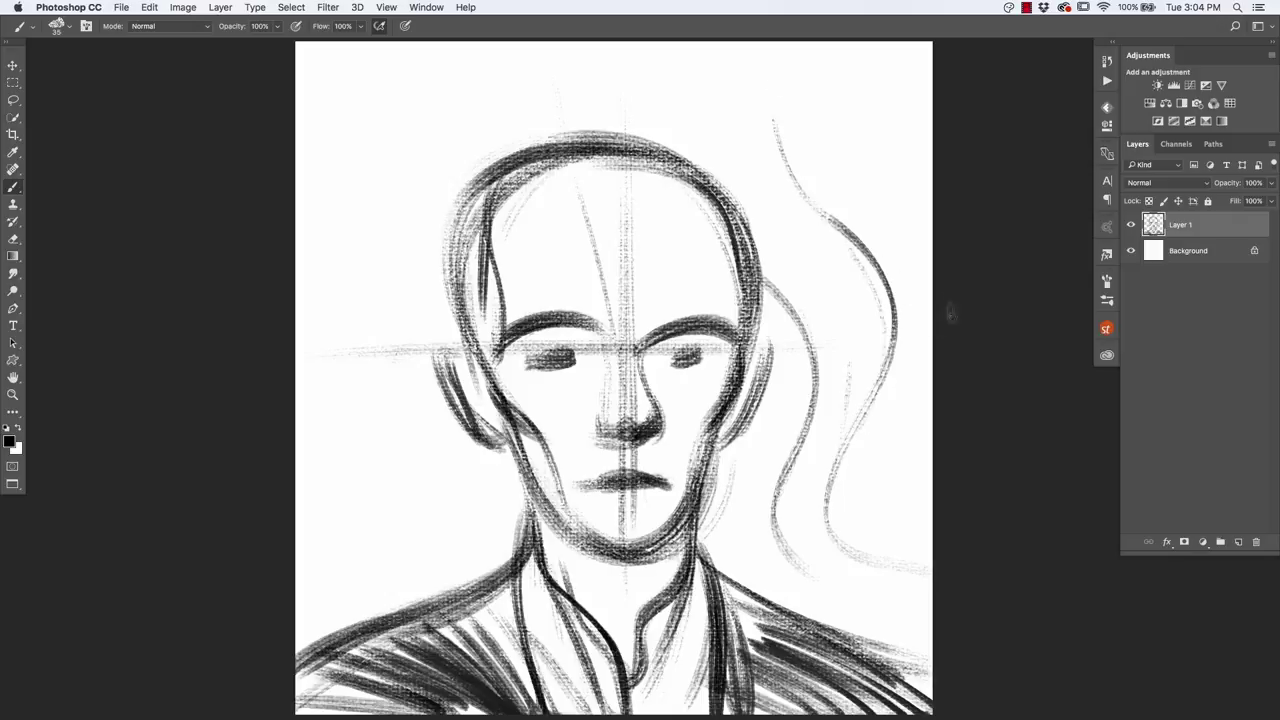
pyautogui.moveTo(935, 235); pyautogui.dragTo(735, 95)
pyautogui.moveTo(930, 175); pyautogui.dragTo(745, 72)
pyautogui.moveTo(925, 120)
pyautogui.mouseDown()
pyautogui.moveTo(775, 57)
pyautogui.moveTo(450, 118)
pyautogui.mouseUp()
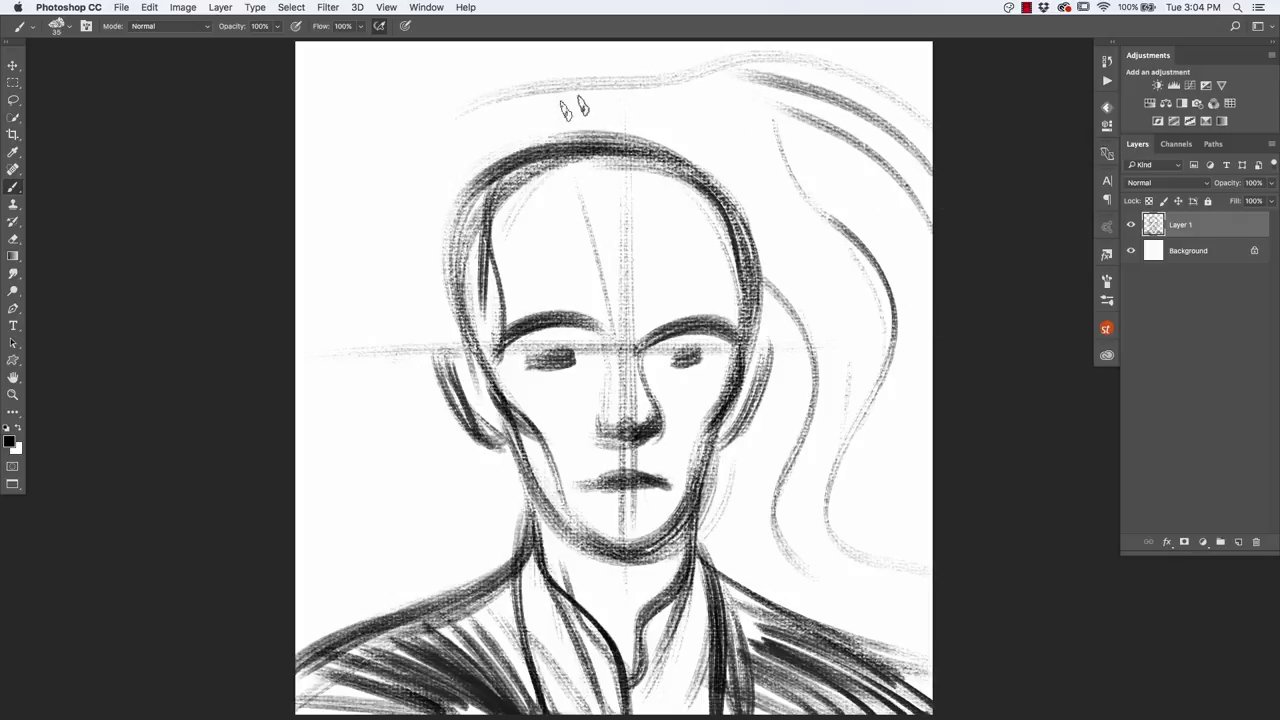
pyautogui.moveTo(615, 85); pyautogui.dragTo(440, 42)
pyautogui.moveTo(227, 211)
pyautogui.mouseDown()
pyautogui.moveTo(369, 140)
pyautogui.moveTo(783, 167)
pyautogui.mouseUp()
pyautogui.moveTo(578, 112); pyautogui.dragTo(279, 132)
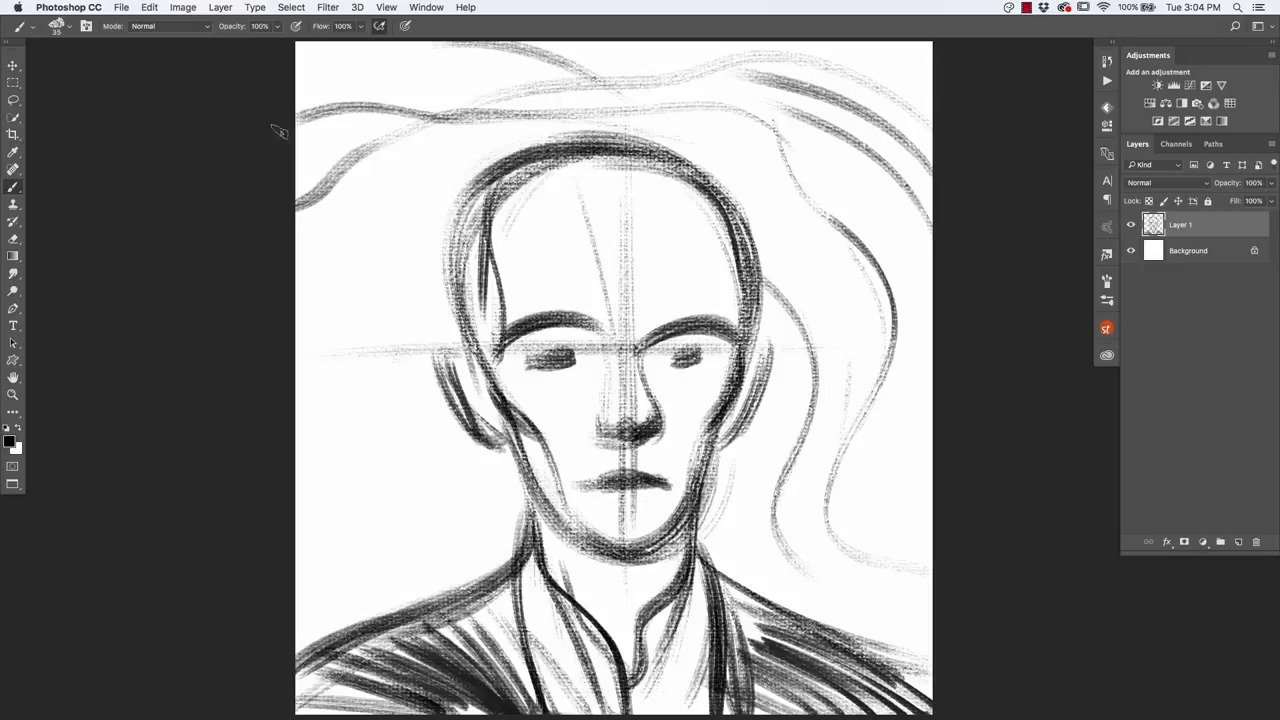
pyautogui.moveTo(365, 115); pyautogui.dragTo(680, 85)
pyautogui.moveTo(840, 230); pyautogui.dragTo(590, 50)
# Step: Add swirls along the left edge and right of the face, and darken both eyes
pyautogui.moveTo(297, 338); pyautogui.dragTo(440, 440)
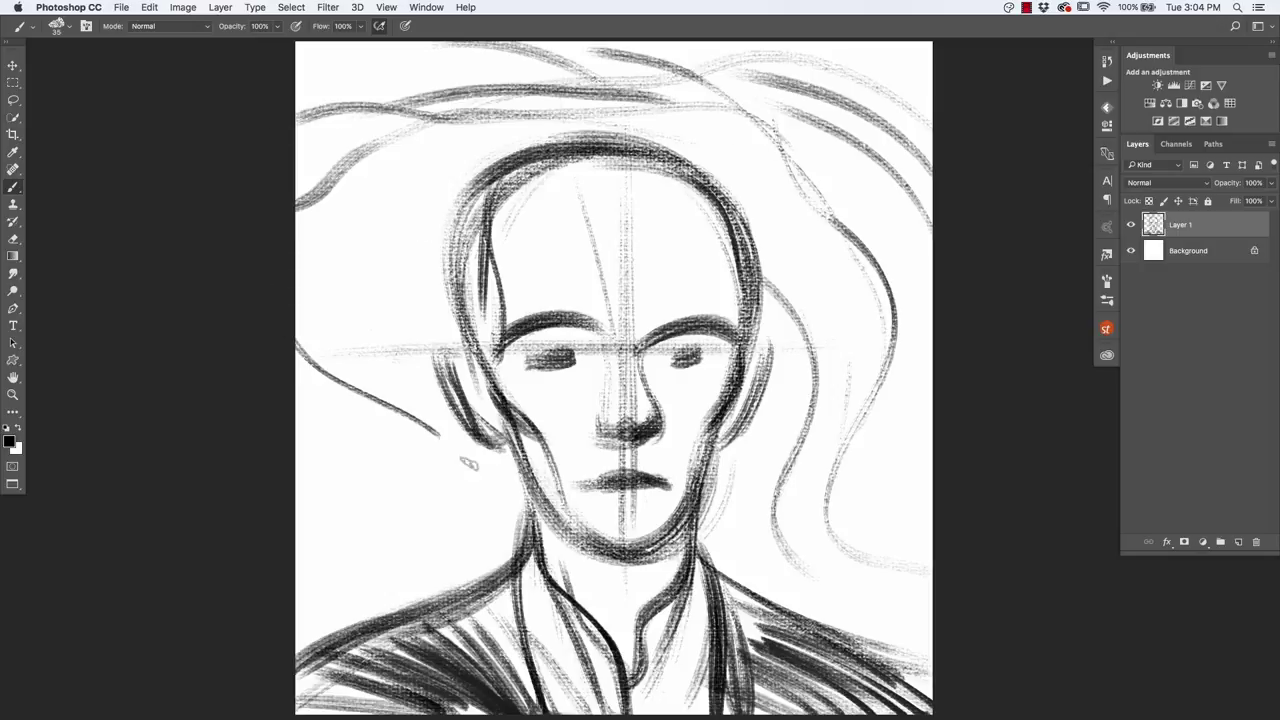
pyautogui.moveTo(350, 428); pyautogui.dragTo(470, 510)
pyautogui.moveTo(296, 442); pyautogui.dragTo(340, 448)
pyautogui.moveTo(335, 462)
pyautogui.mouseDown()
pyautogui.moveTo(450, 528)
pyautogui.moveTo(330, 550)
pyautogui.moveTo(298, 468)
pyautogui.mouseUp()
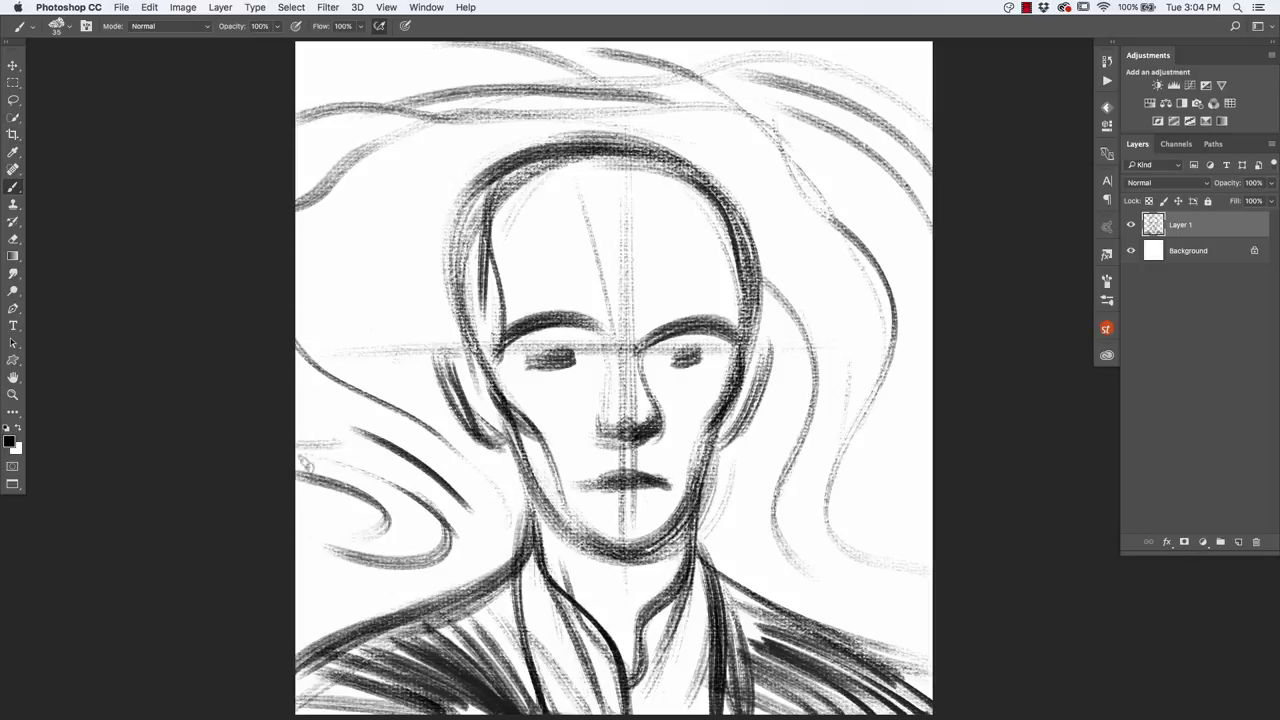
pyautogui.moveTo(296, 275); pyautogui.dragTo(418, 405)
pyautogui.moveTo(778, 282)
pyautogui.mouseDown()
pyautogui.moveTo(830, 500)
pyautogui.moveTo(888, 385)
pyautogui.moveTo(875, 525)
pyautogui.mouseUp()
pyautogui.moveTo(930, 468); pyautogui.dragTo(900, 525)
pyautogui.moveTo(835, 545); pyautogui.dragTo(895, 580)
pyautogui.moveTo(530, 358); pyautogui.dragTo(584, 362)
pyautogui.moveTo(664, 354); pyautogui.dragTo(702, 356)
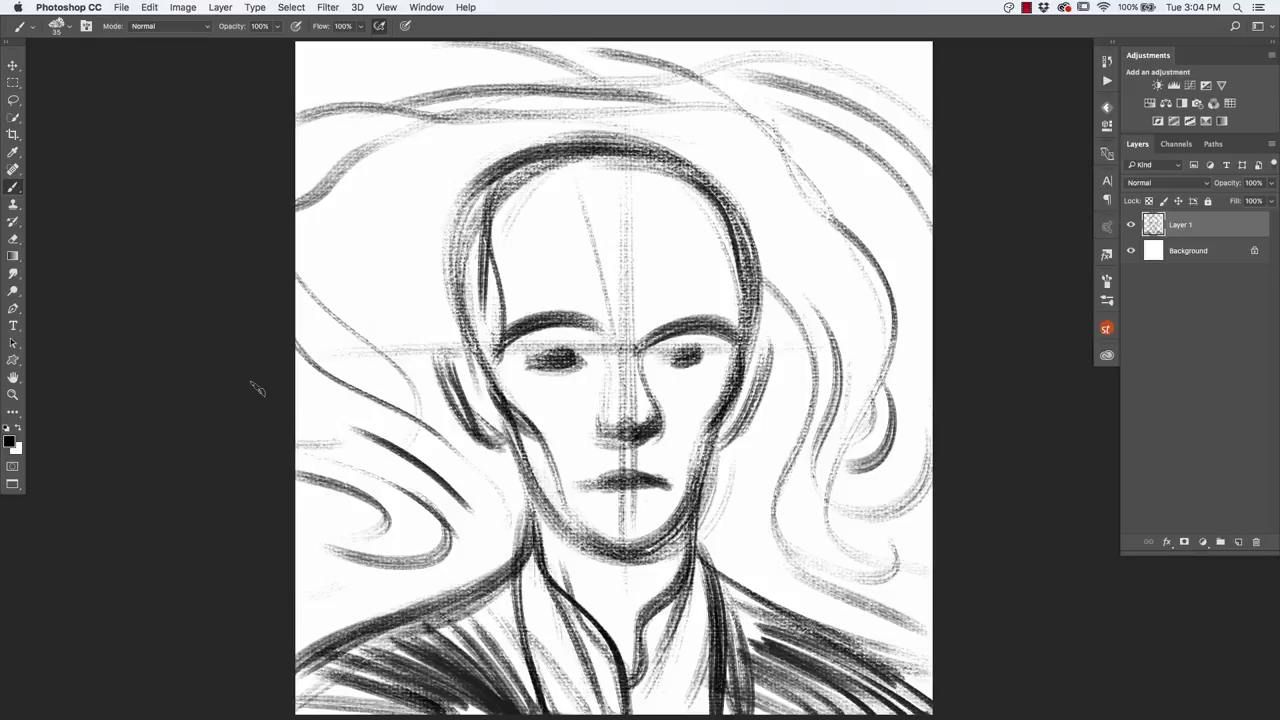
# Step: Add a new layer and paint a yellow-orange swatch at the top right
pyautogui.click(1239, 543)
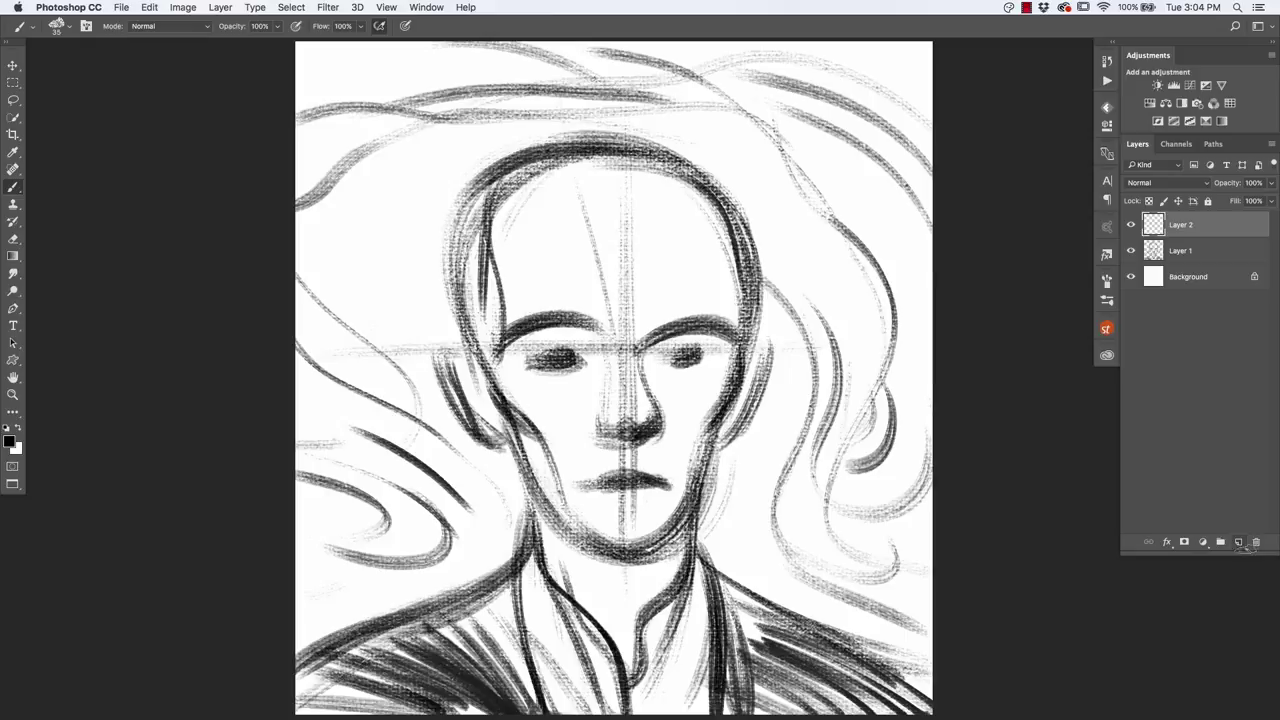
pyautogui.click(12, 441)
pyautogui.click(237, 385)
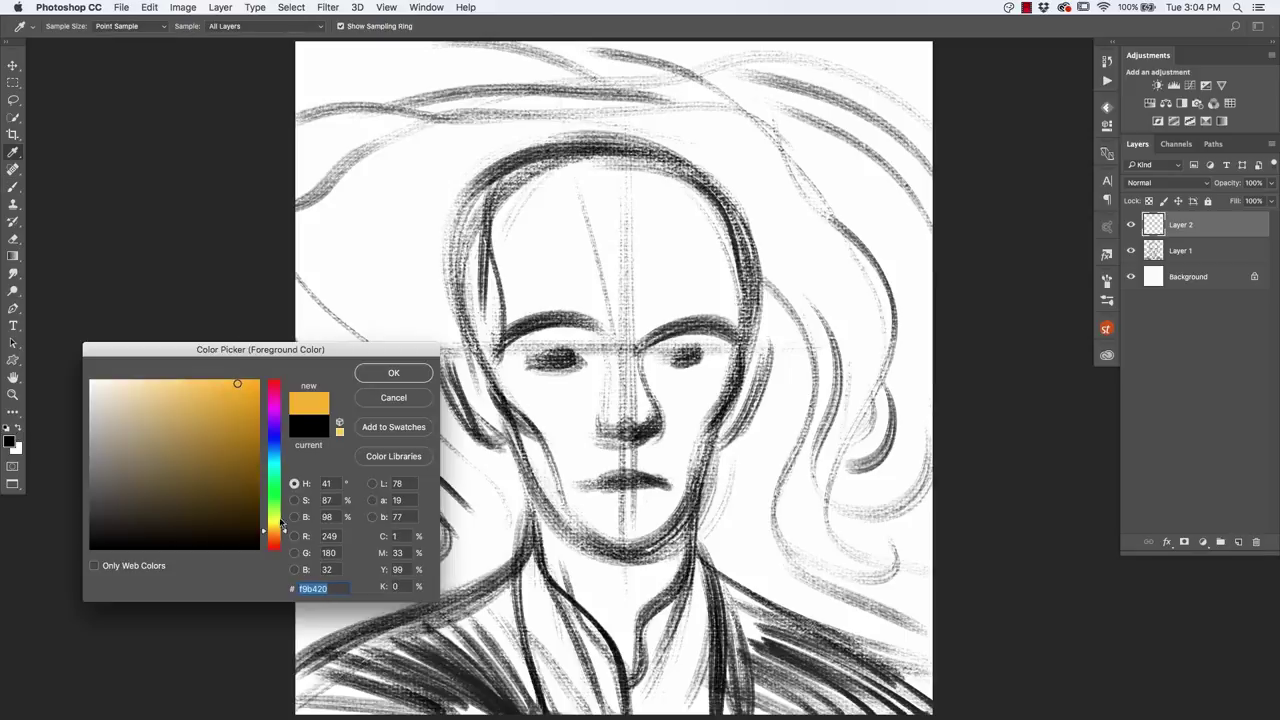
pyautogui.click(378, 372)
pyautogui.press('b')
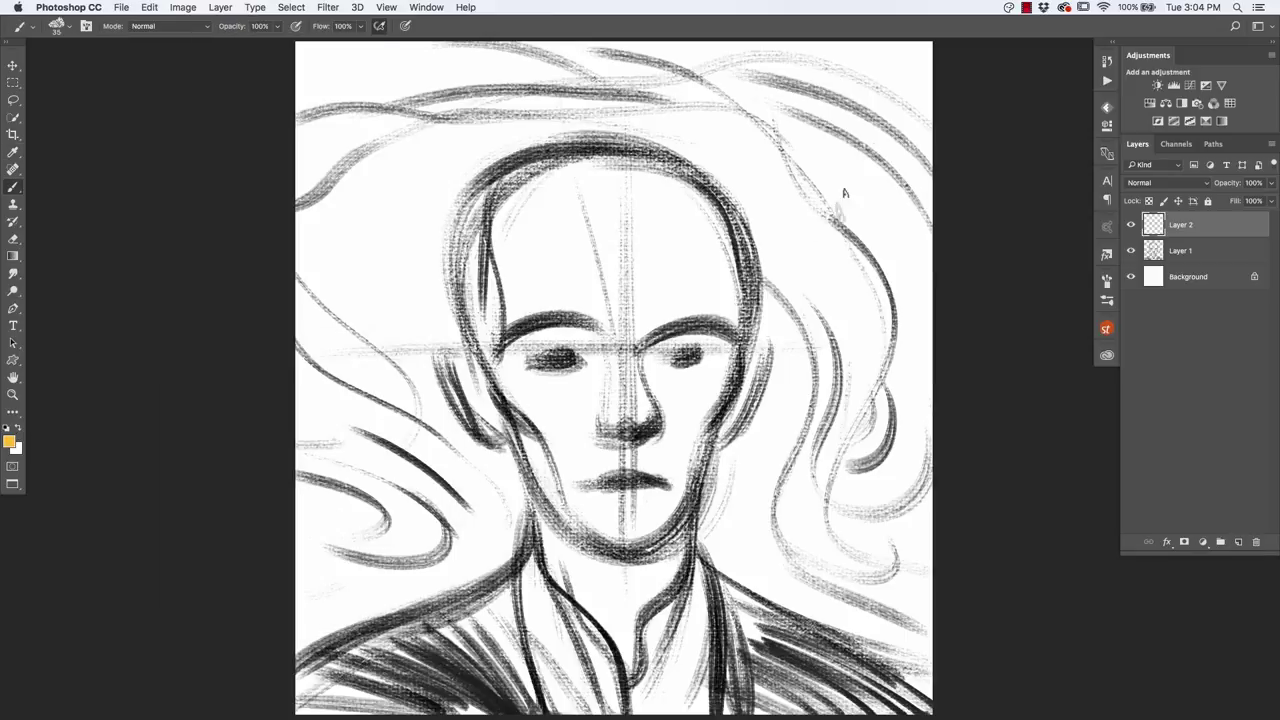
pyautogui.moveTo(890, 85)
pyautogui.mouseDown()
pyautogui.moveTo(895, 130)
pyautogui.moveTo(880, 145)
pyautogui.moveTo(868, 97)
pyautogui.moveTo(904, 138)
pyautogui.mouseUp()
# Step: Paint a purple swatch below the yellow one
pyautogui.click(9, 440)
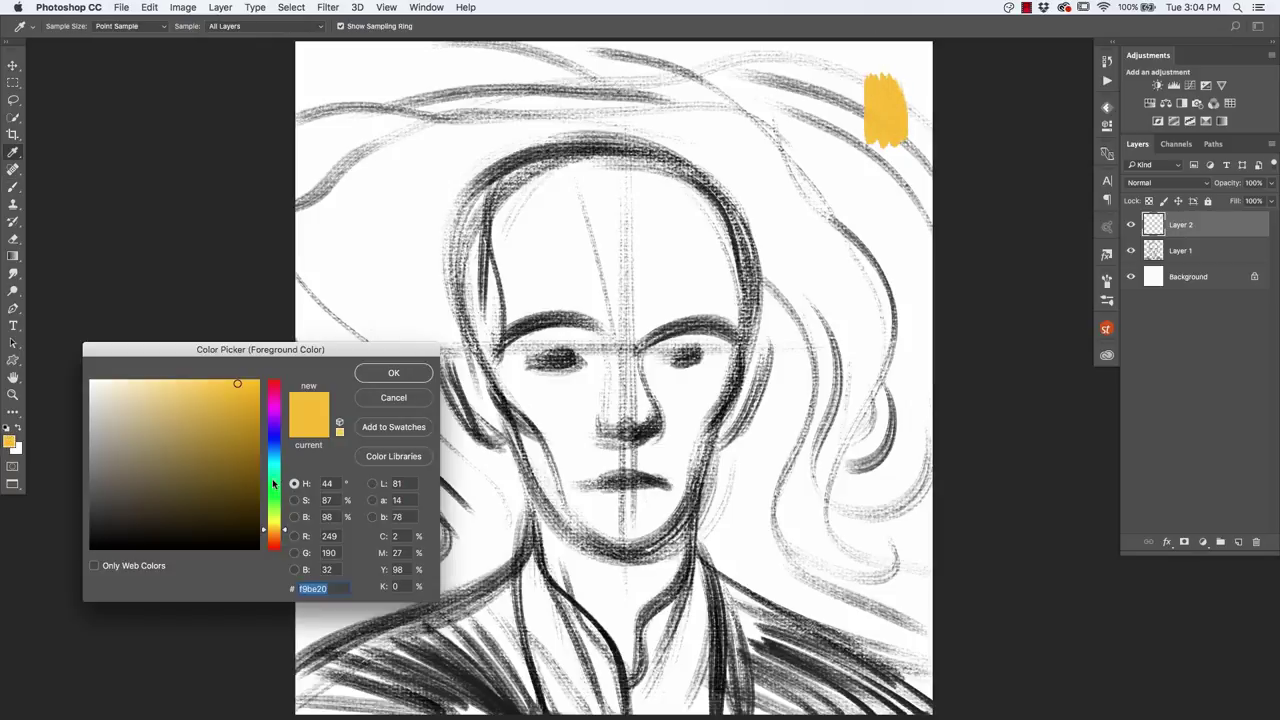
pyautogui.moveTo(277, 432); pyautogui.dragTo(277, 413)
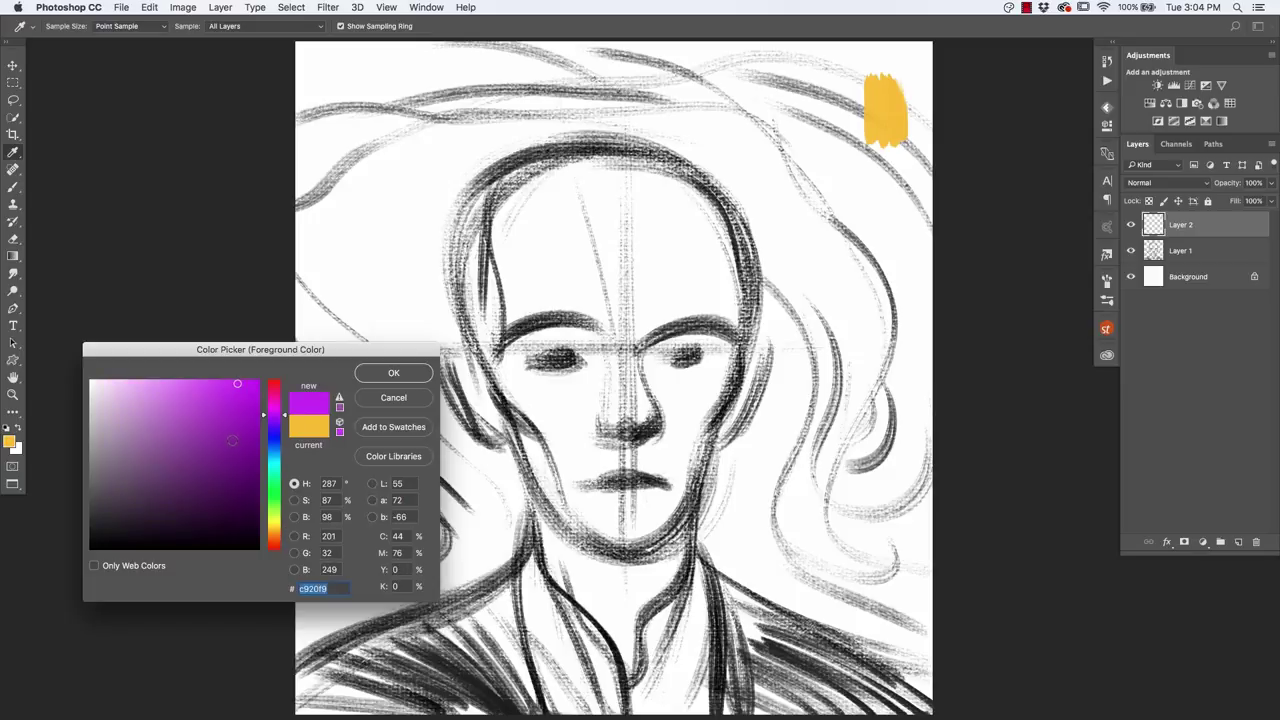
pyautogui.click(241, 439)
pyautogui.press('Return')
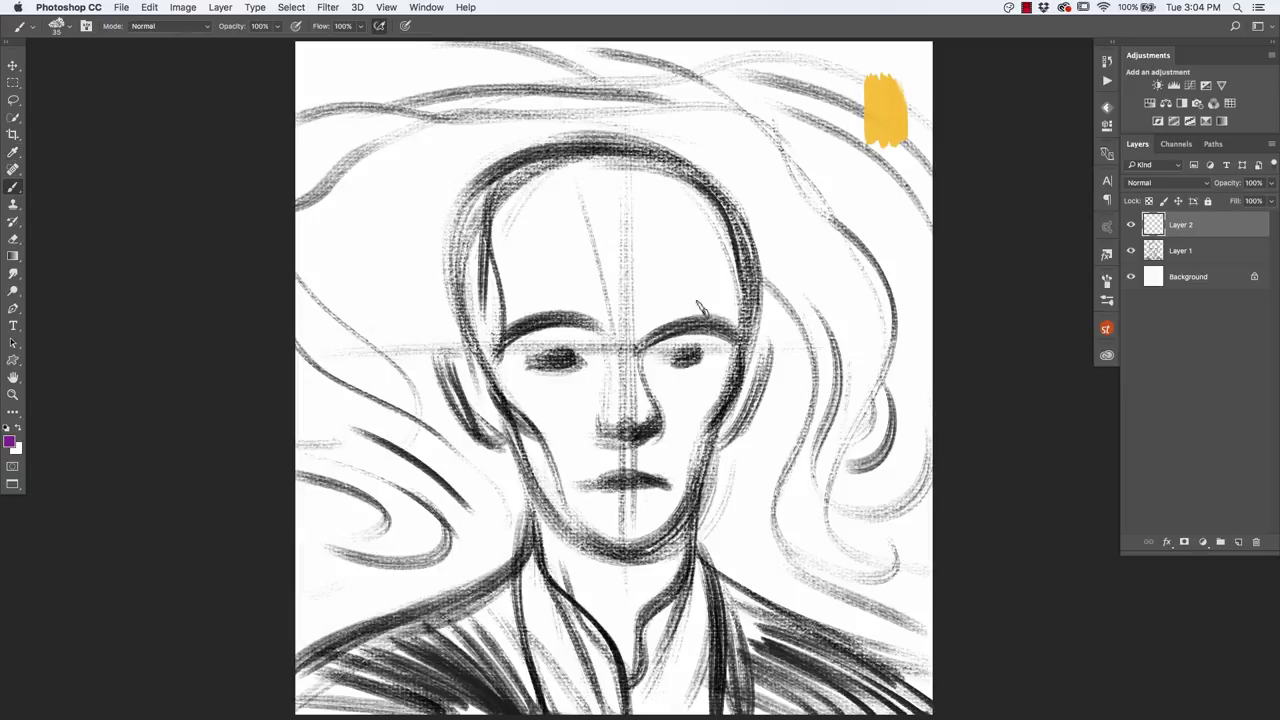
pyautogui.moveTo(893, 172)
pyautogui.mouseDown()
pyautogui.moveTo(898, 212)
pyautogui.moveTo(882, 185)
pyautogui.moveTo(868, 195)
pyautogui.moveTo(880, 200)
pyautogui.moveTo(870, 190)
pyautogui.mouseUp()
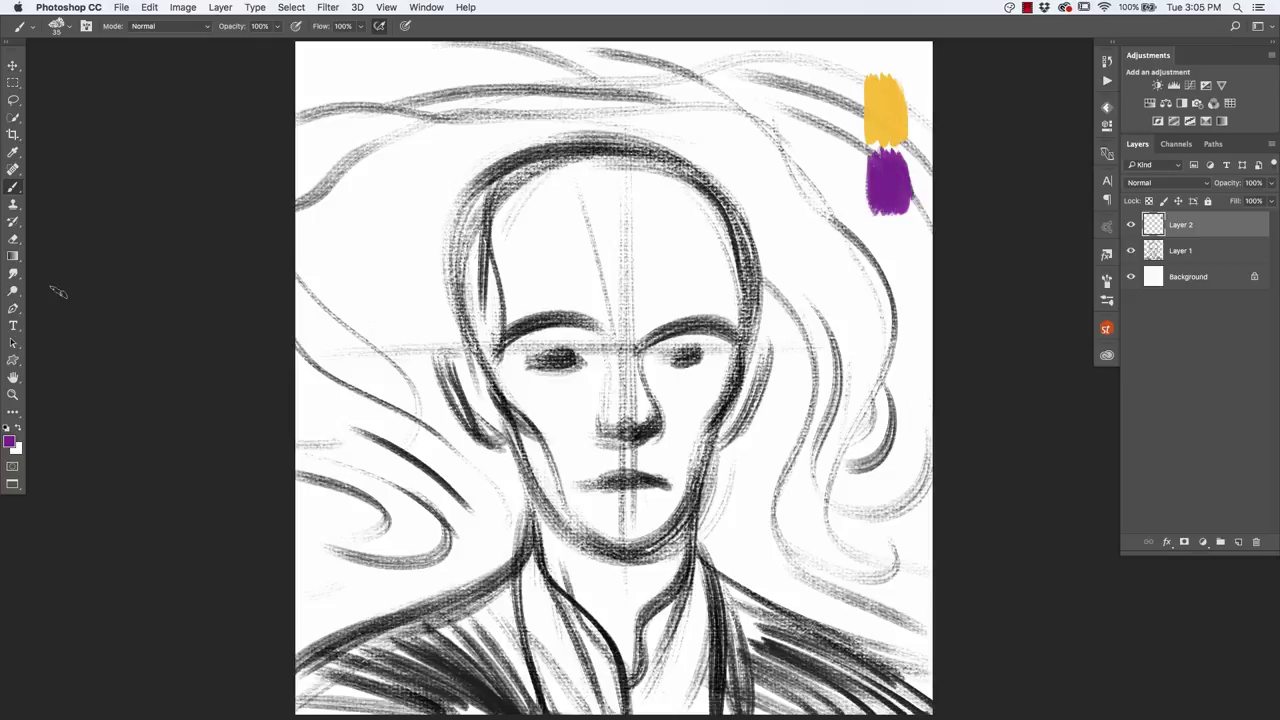
# Step: Paint a dark navy swatch below the purple one
pyautogui.click(10, 442)
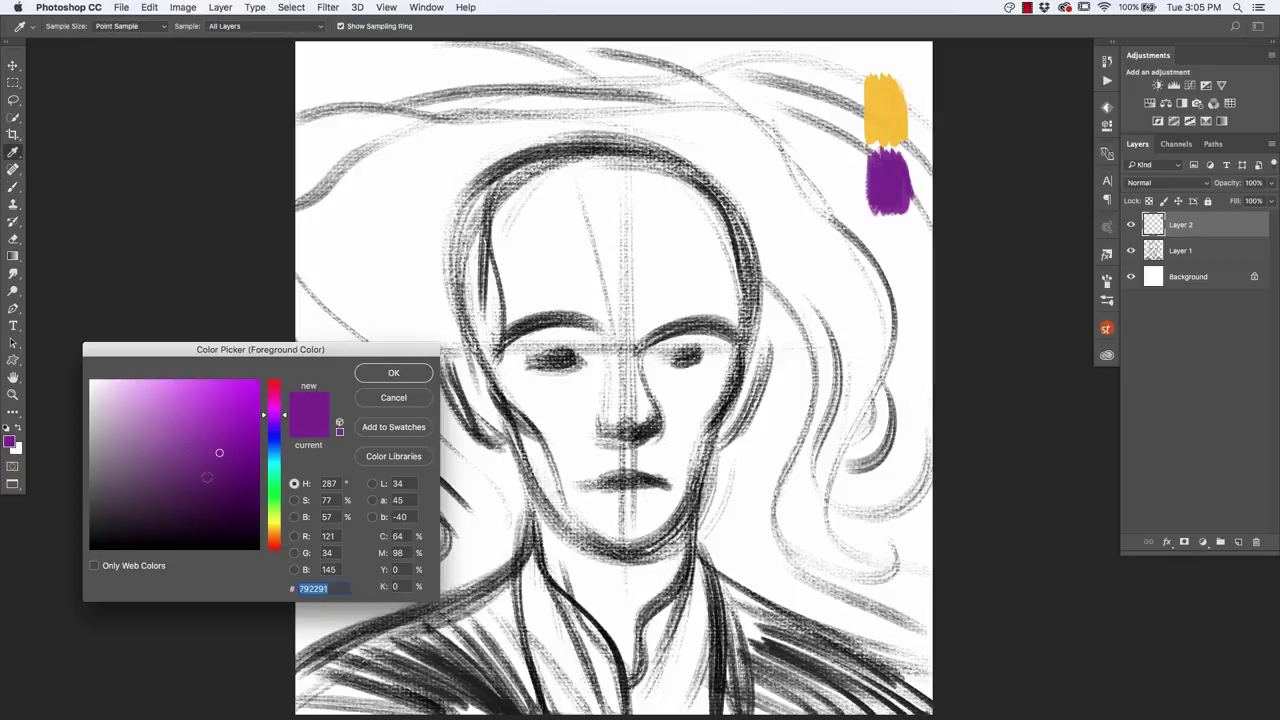
pyautogui.click(225, 514)
pyautogui.moveTo(284, 414); pyautogui.dragTo(284, 447)
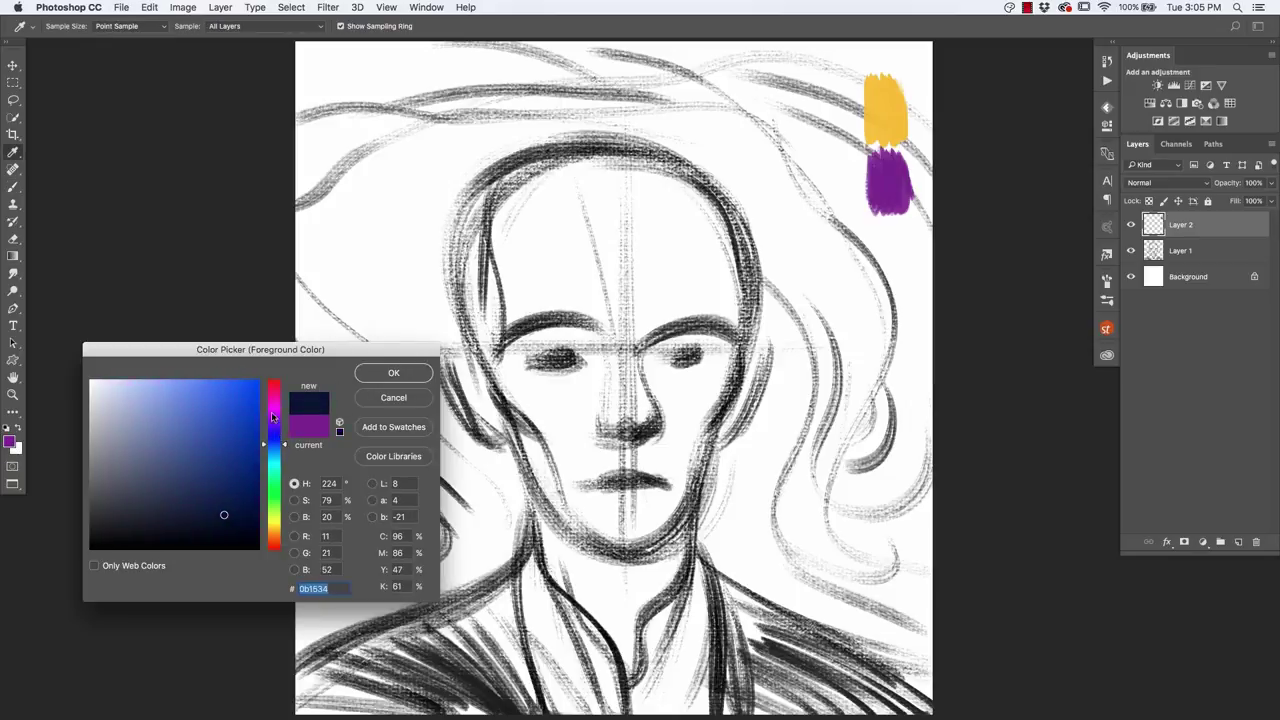
pyautogui.click(380, 373)
pyautogui.moveTo(900, 230); pyautogui.dragTo(880, 280)
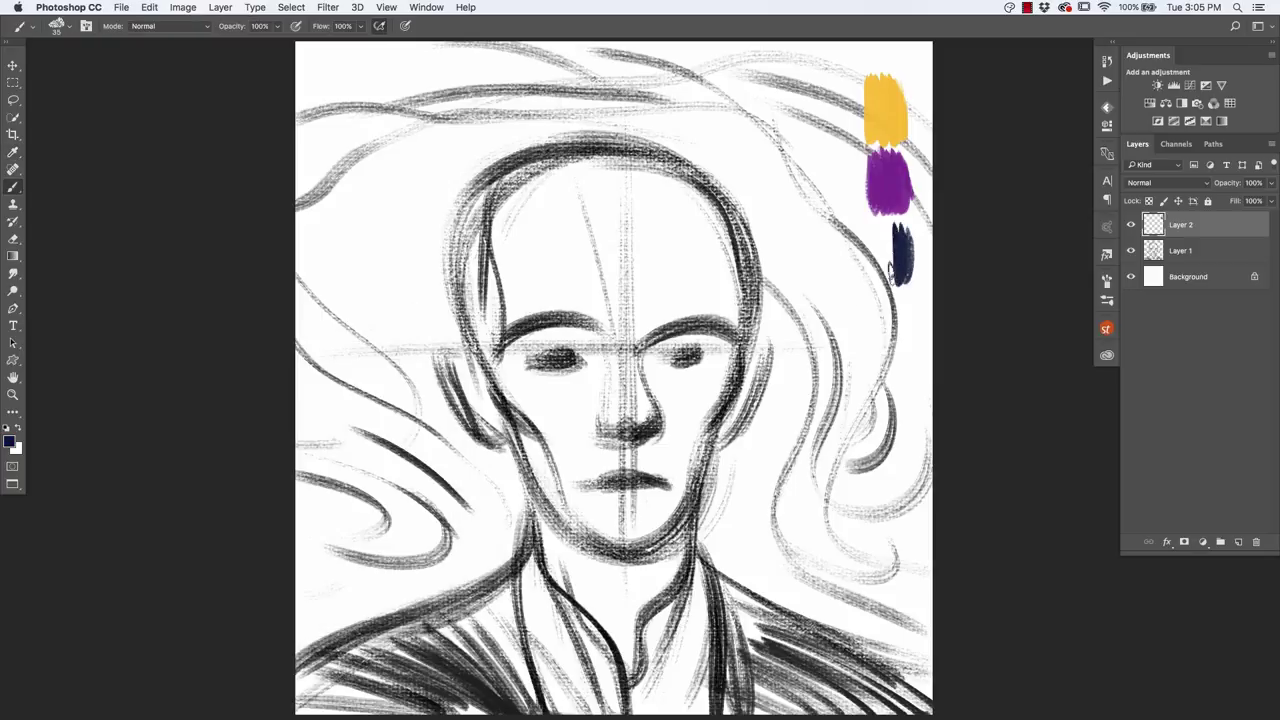
pyautogui.moveTo(875, 225); pyautogui.dragTo(870, 280)
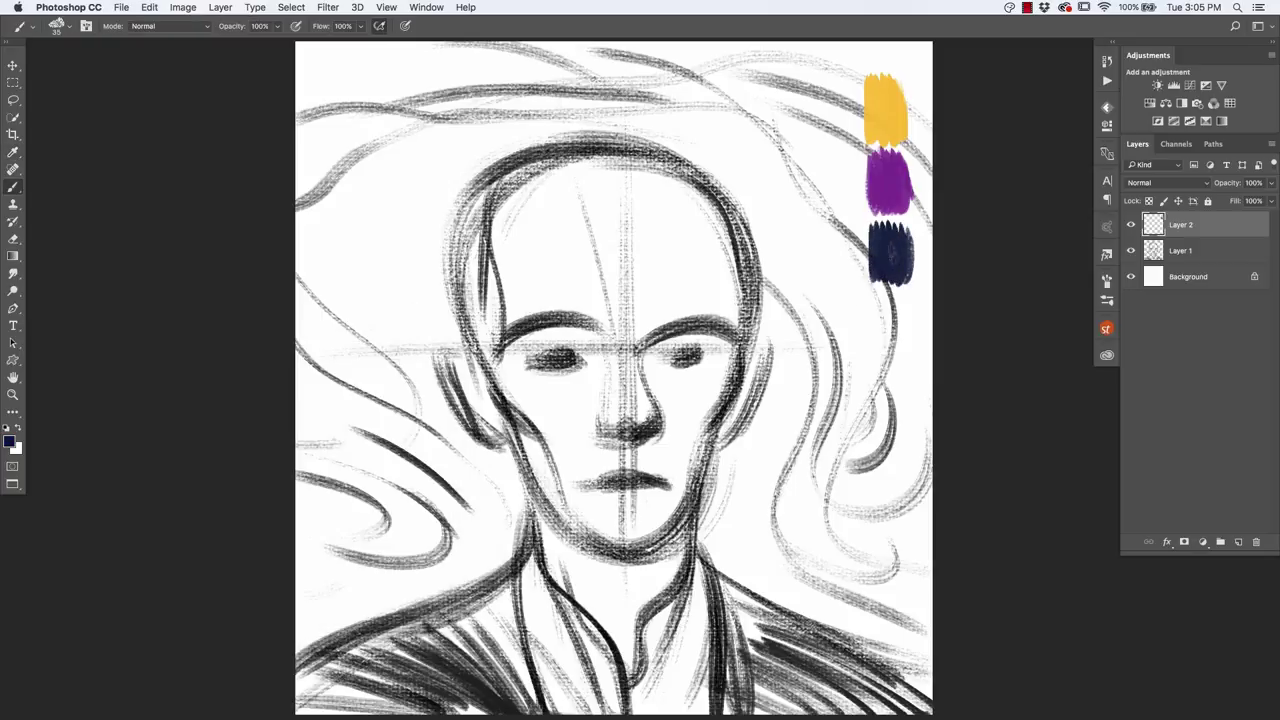
# Step: Paint a bright orange swatch left of the yellow one
pyautogui.click(10, 440)
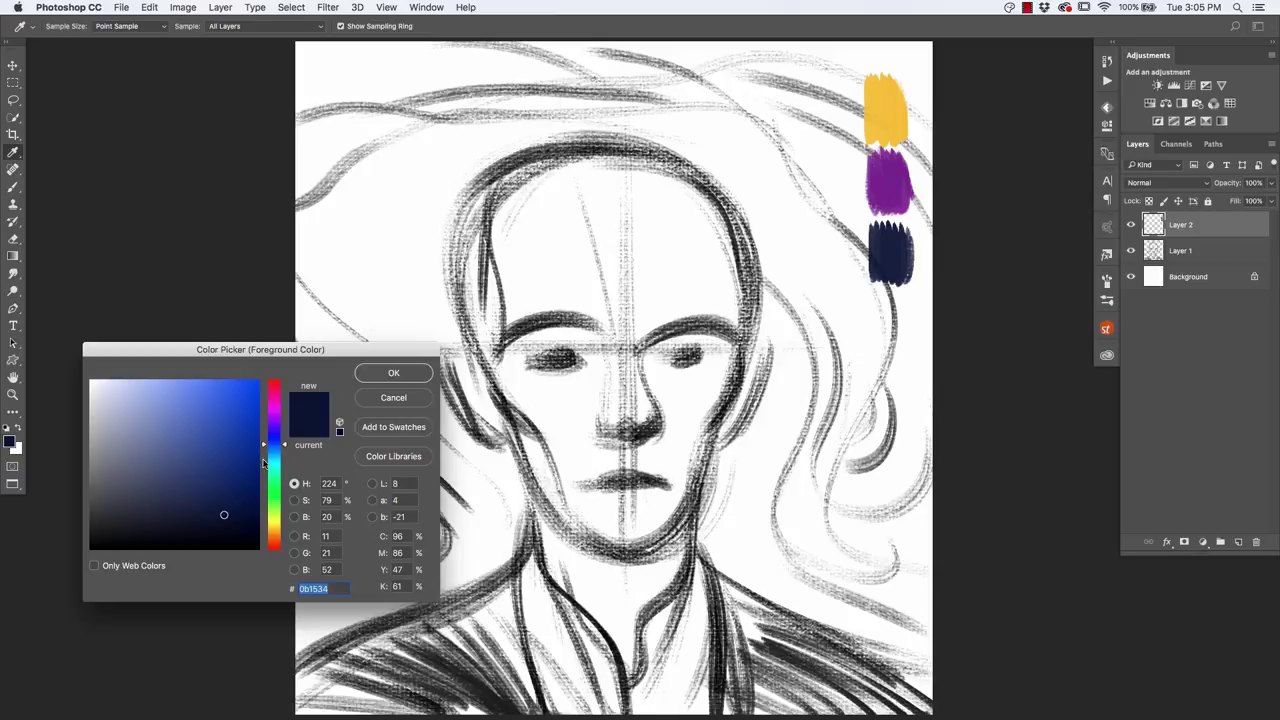
pyautogui.click(276, 540)
pyautogui.click(237, 399)
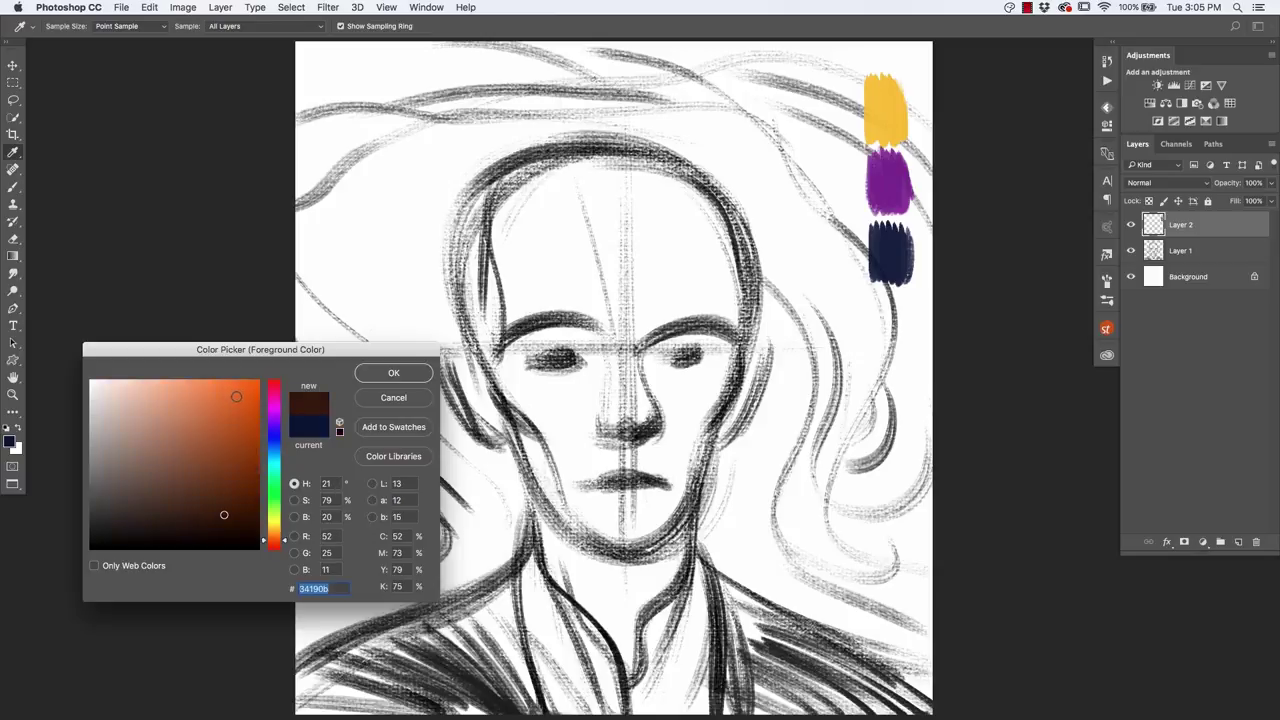
pyautogui.click(366, 378)
pyautogui.moveTo(848, 95); pyautogui.dragTo(842, 113)
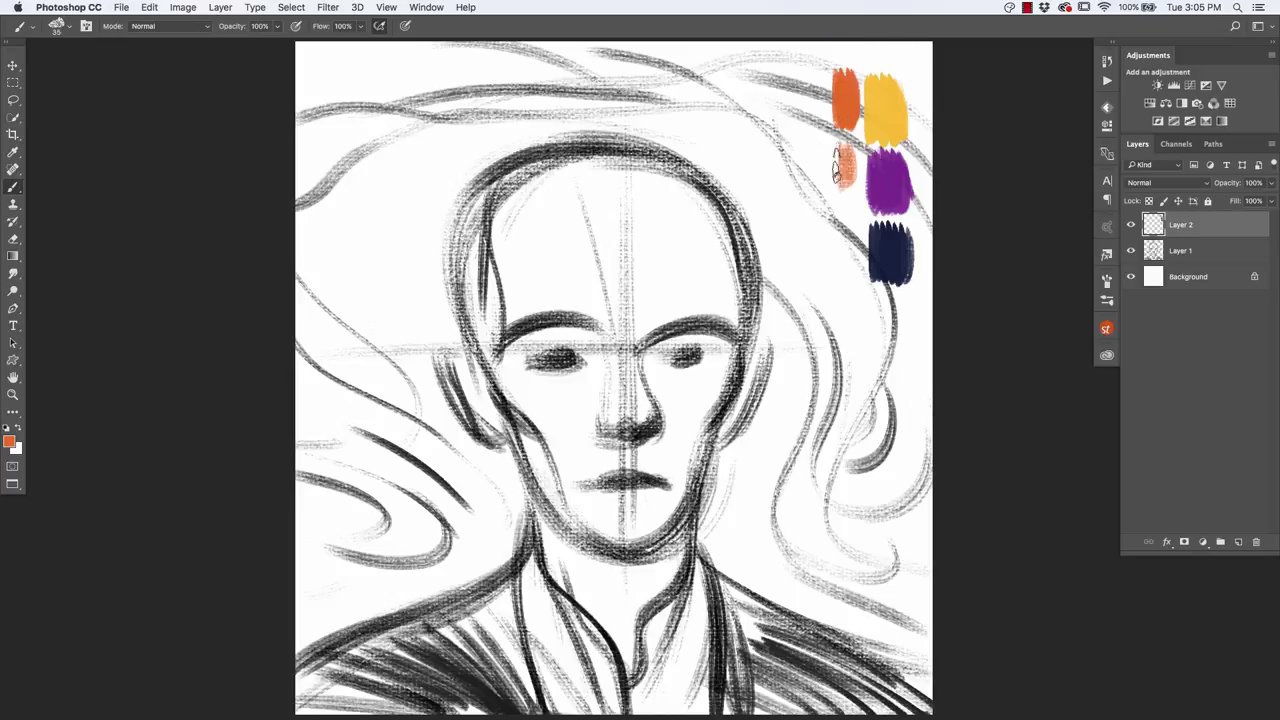
# Step: Sample swatch colours and cover the lower light-orange swatch with red-orange
pyautogui.keyDown('alt'); pyautogui.click(874, 112); pyautogui.keyUp('alt')
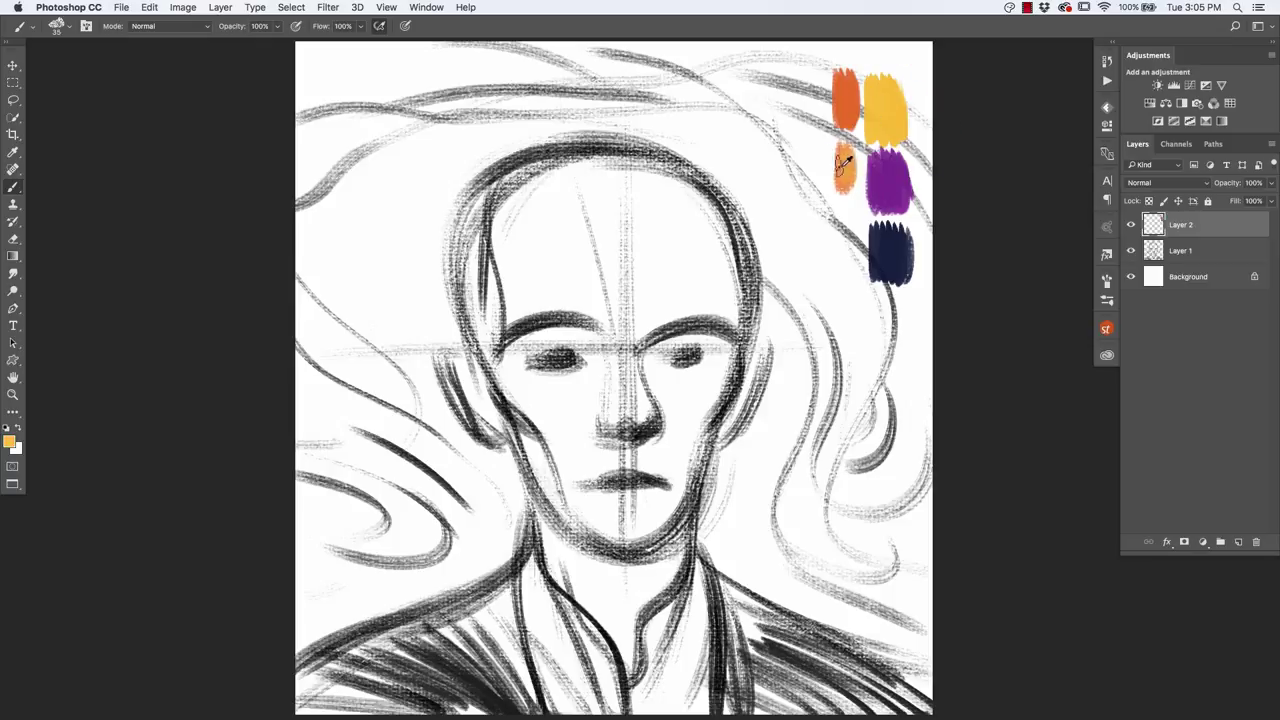
pyautogui.keyDown('alt'); pyautogui.click(845, 163); pyautogui.keyUp('alt')
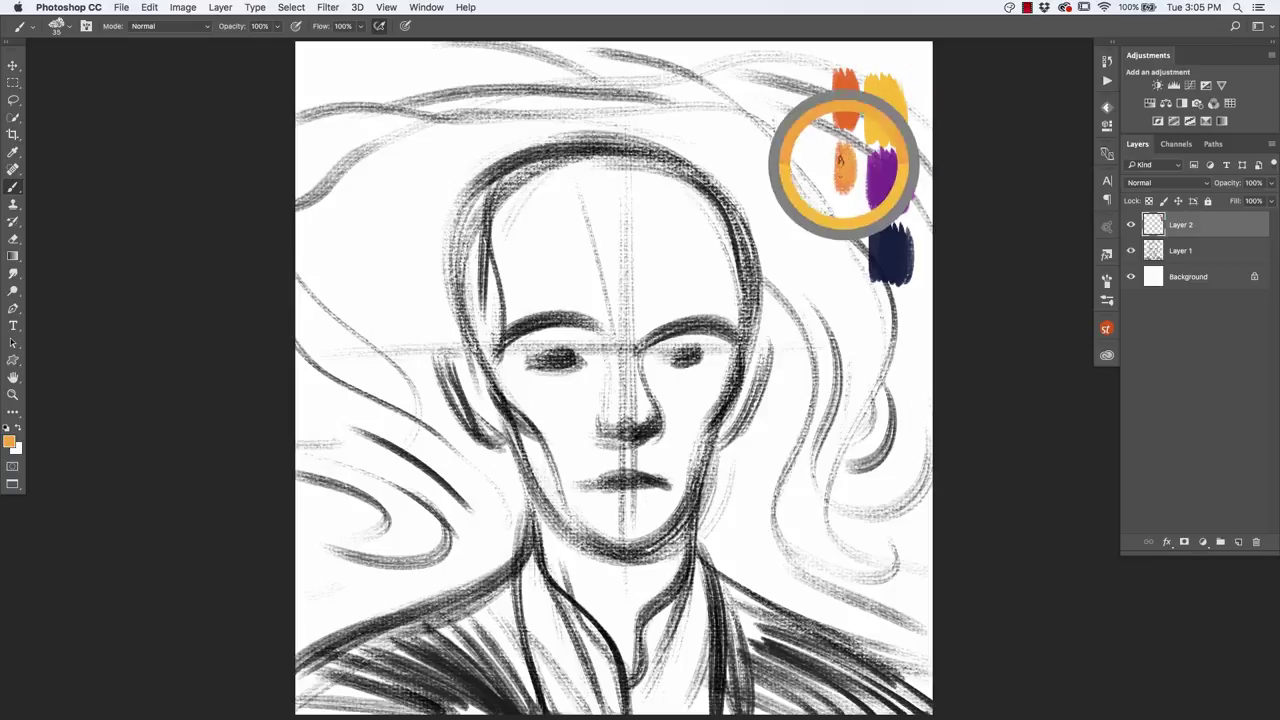
pyautogui.keyDown('alt'); pyautogui.click(843, 108); pyautogui.keyUp('alt')
pyautogui.moveTo(843, 155); pyautogui.dragTo(842, 180)
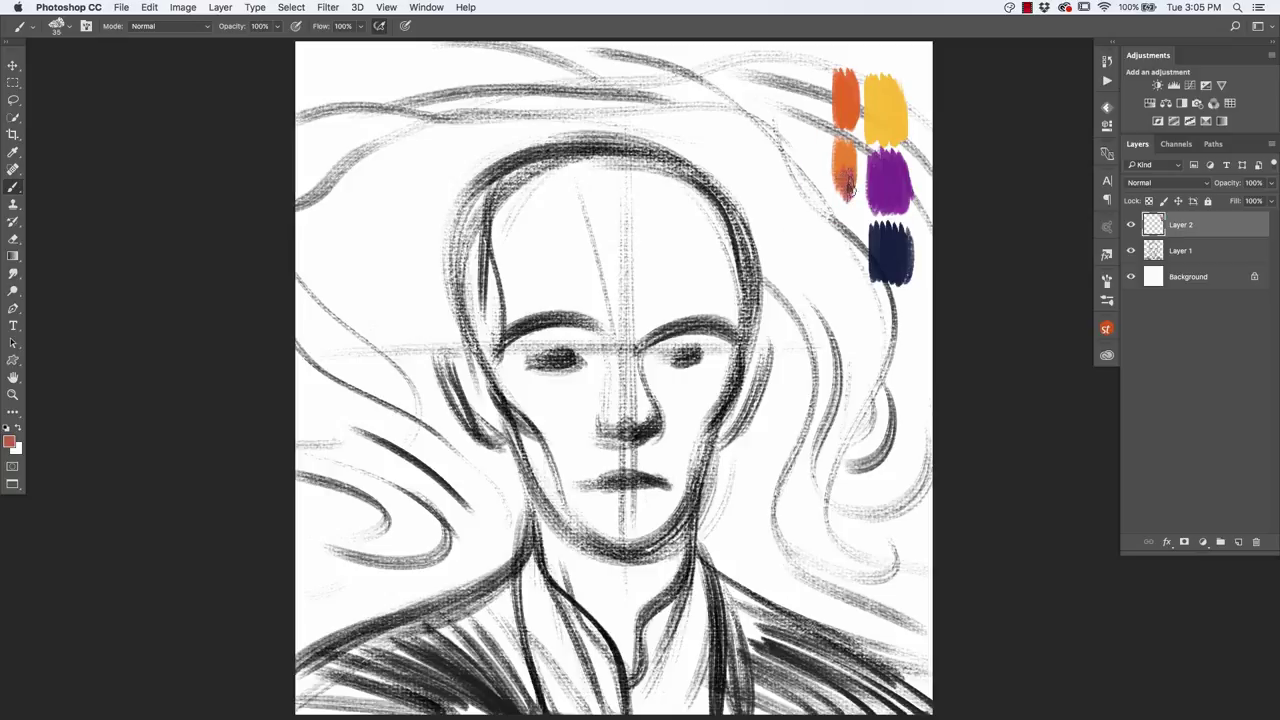
pyautogui.moveTo(848, 186)
pyautogui.mouseDown()
pyautogui.moveTo(836, 190)
pyautogui.moveTo(849, 182)
pyautogui.mouseUp()
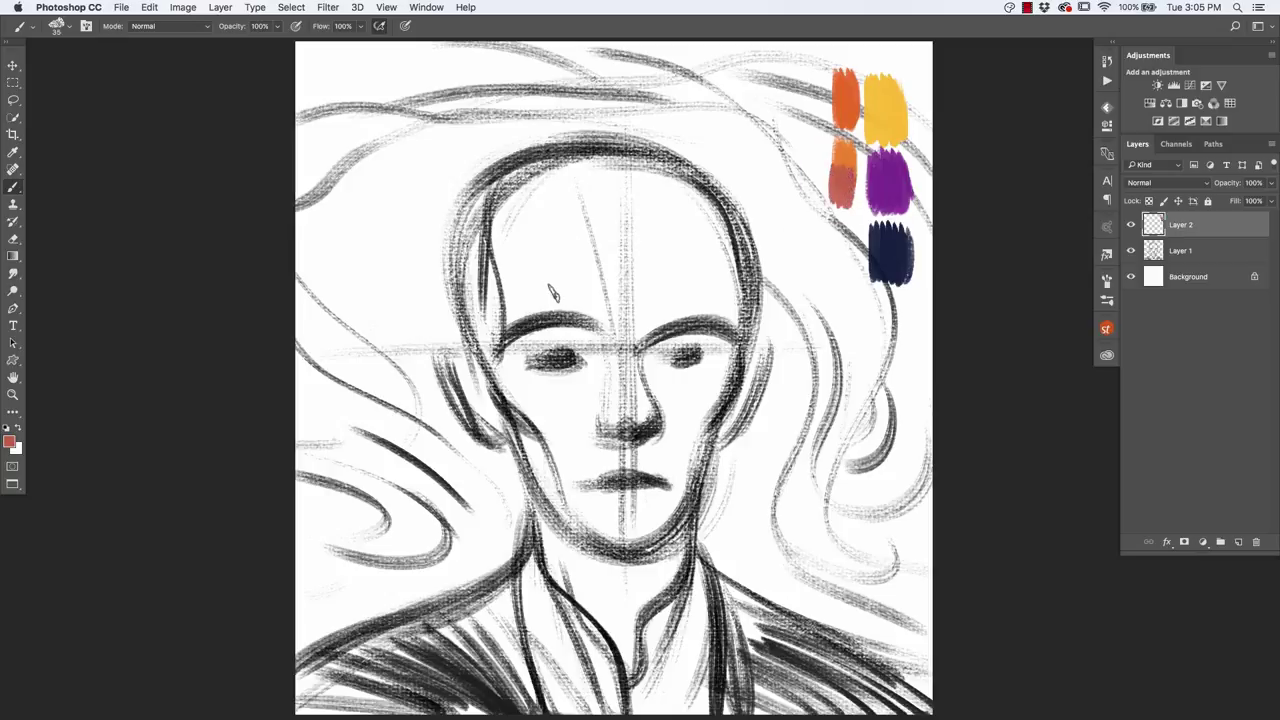
# Step: Sample navy and maroon and paint dark strokes over the upper orange swatch
pyautogui.keyDown('alt'); pyautogui.click(885, 248); pyautogui.keyUp('alt')
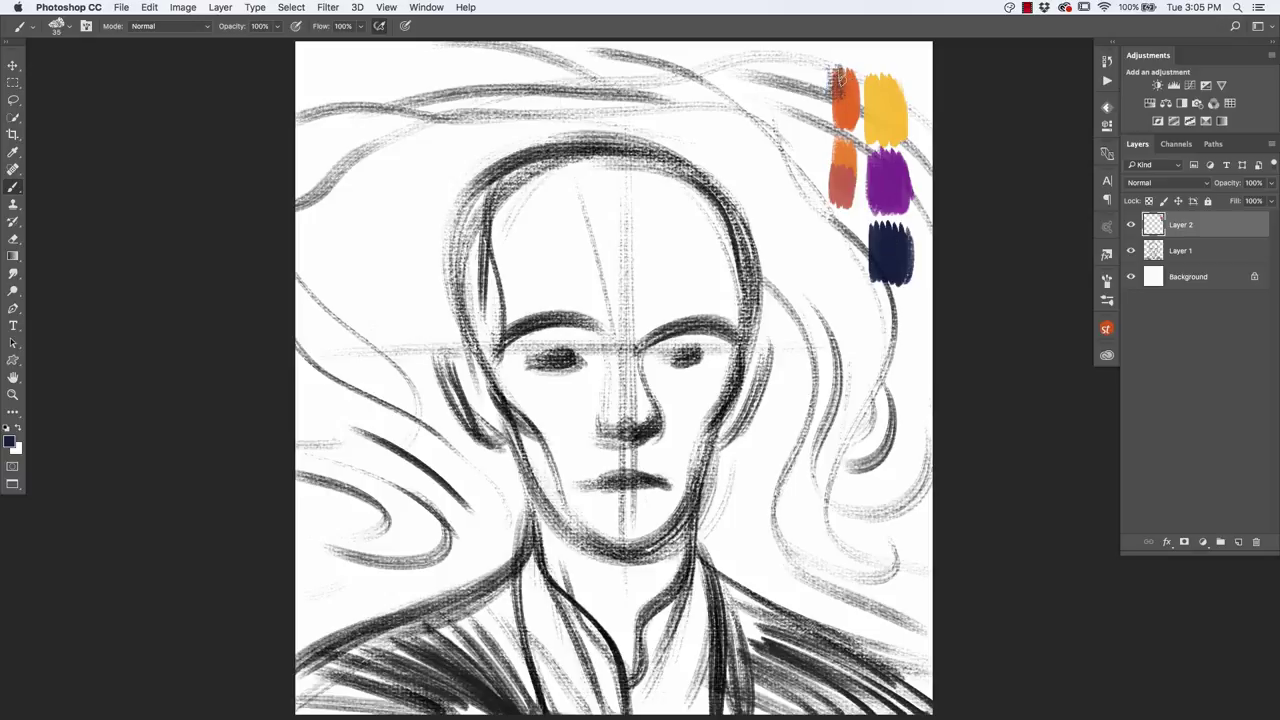
pyautogui.moveTo(840, 68); pyautogui.dragTo(824, 90)
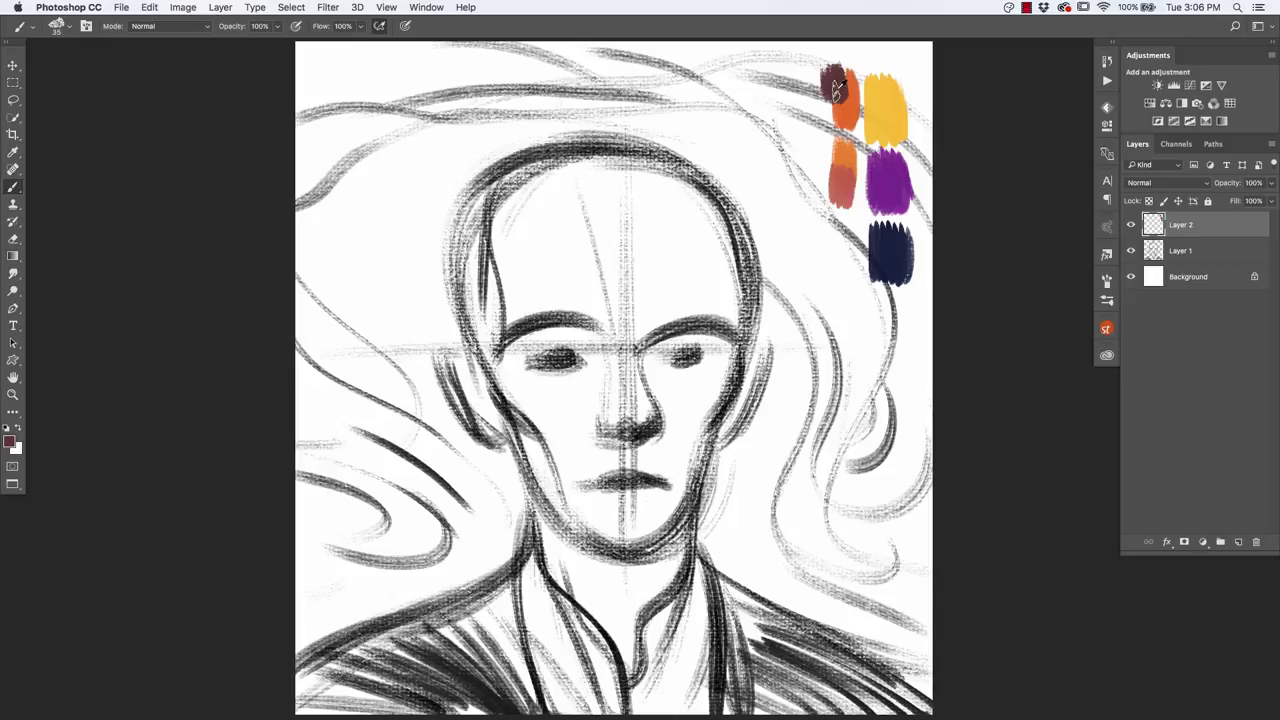
pyautogui.keyDown('alt'); pyautogui.click(837, 87); pyautogui.keyUp('alt')
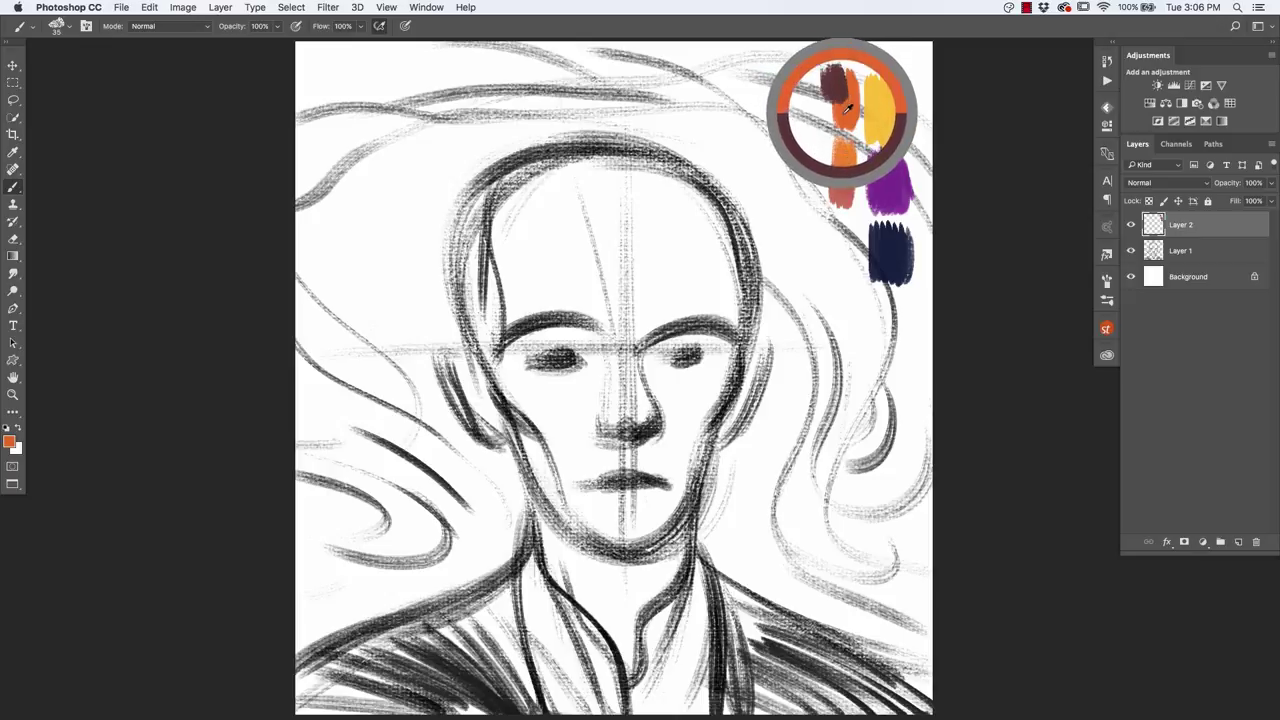
pyautogui.moveTo(840, 84)
pyautogui.mouseDown()
pyautogui.moveTo(884, 96)
pyautogui.moveTo(796, 94)
pyautogui.mouseUp()
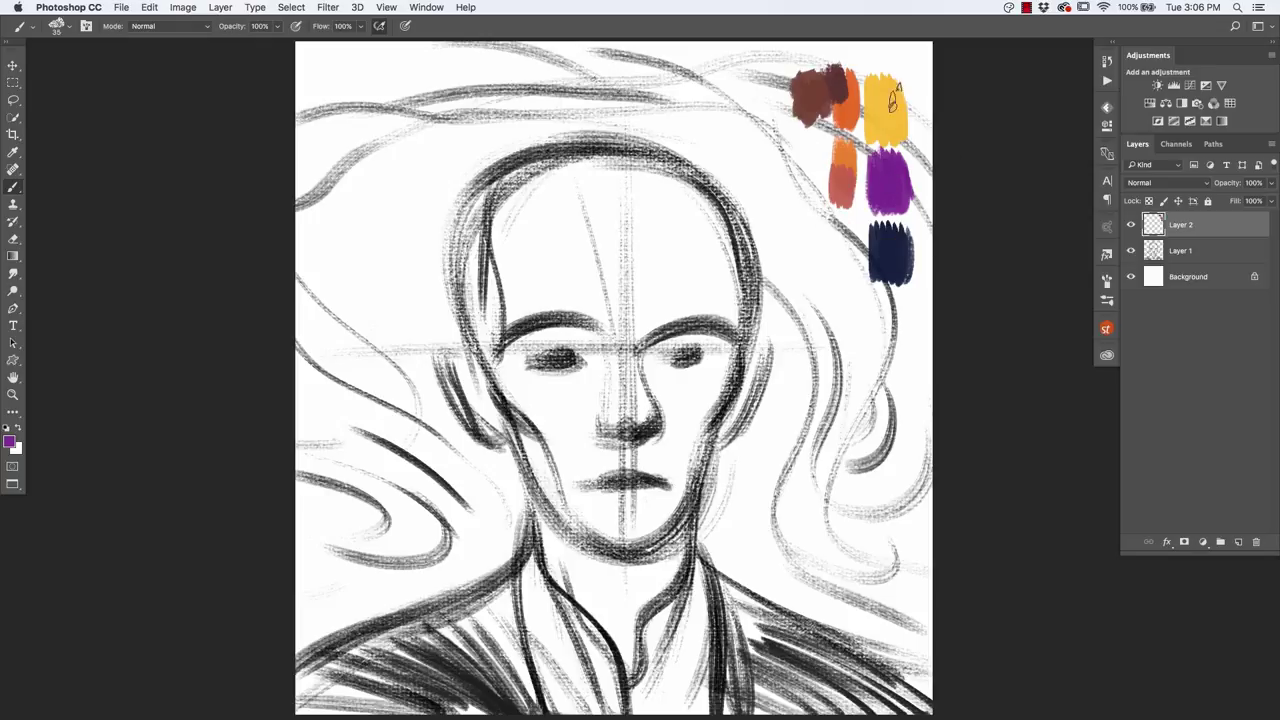
# Step: Dab mauve and light pink mixes onto the palette beside the swatches
pyautogui.moveTo(897, 90)
pyautogui.mouseDown()
pyautogui.moveTo(899, 69)
pyautogui.moveTo(891, 92)
pyautogui.mouseUp()
pyautogui.keyDown('alt'); pyautogui.click(899, 90); pyautogui.keyUp('alt')
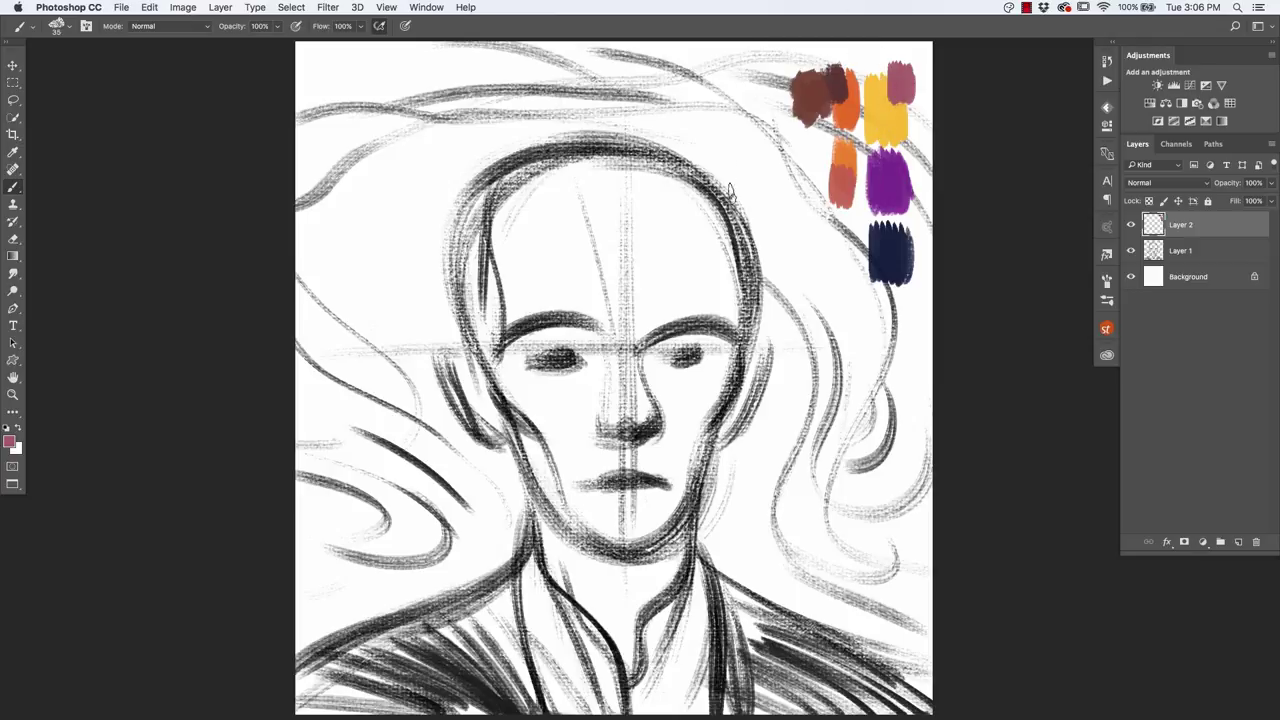
pyautogui.keyDown('alt'); pyautogui.click(900, 72); pyautogui.keyUp('alt')
pyautogui.moveTo(912, 52); pyautogui.dragTo(904, 82)
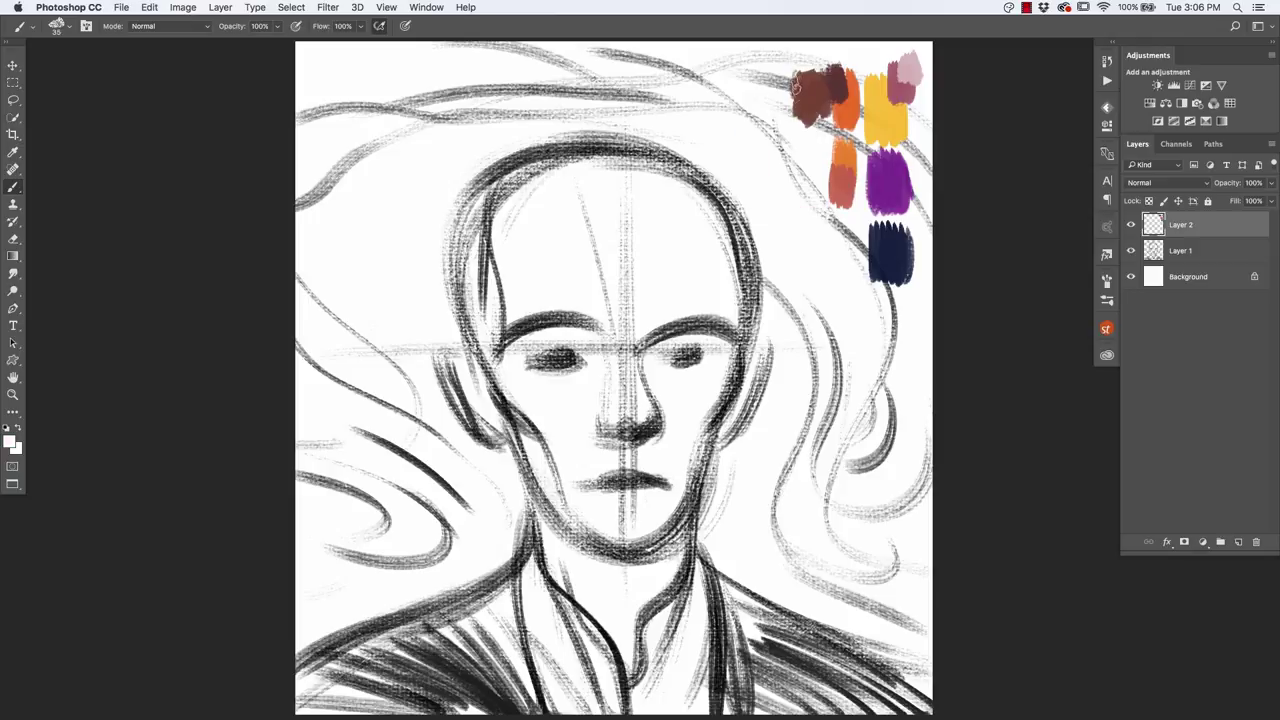
pyautogui.moveTo(800, 88)
pyautogui.mouseDown()
pyautogui.moveTo(788, 76)
pyautogui.moveTo(790, 90)
pyautogui.mouseUp()
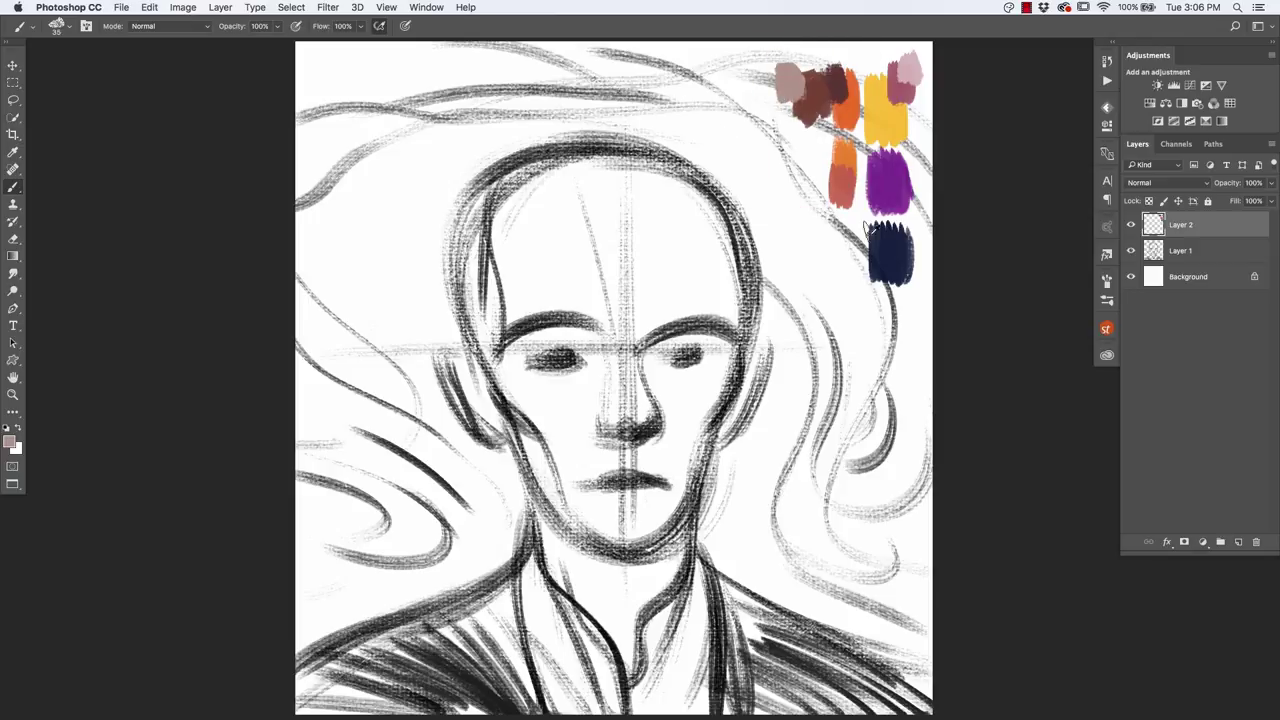
# Step: Brush a brown mix along the navy swatch's edge
pyautogui.keyDown('alt'); pyautogui.click(870, 125); pyautogui.keyUp('alt')
pyautogui.moveTo(898, 250)
pyautogui.mouseDown()
pyautogui.moveTo(907, 305)
pyautogui.moveTo(900, 268)
pyautogui.mouseUp()
pyautogui.keyDown('alt'); pyautogui.click(905, 259); pyautogui.keyUp('alt')
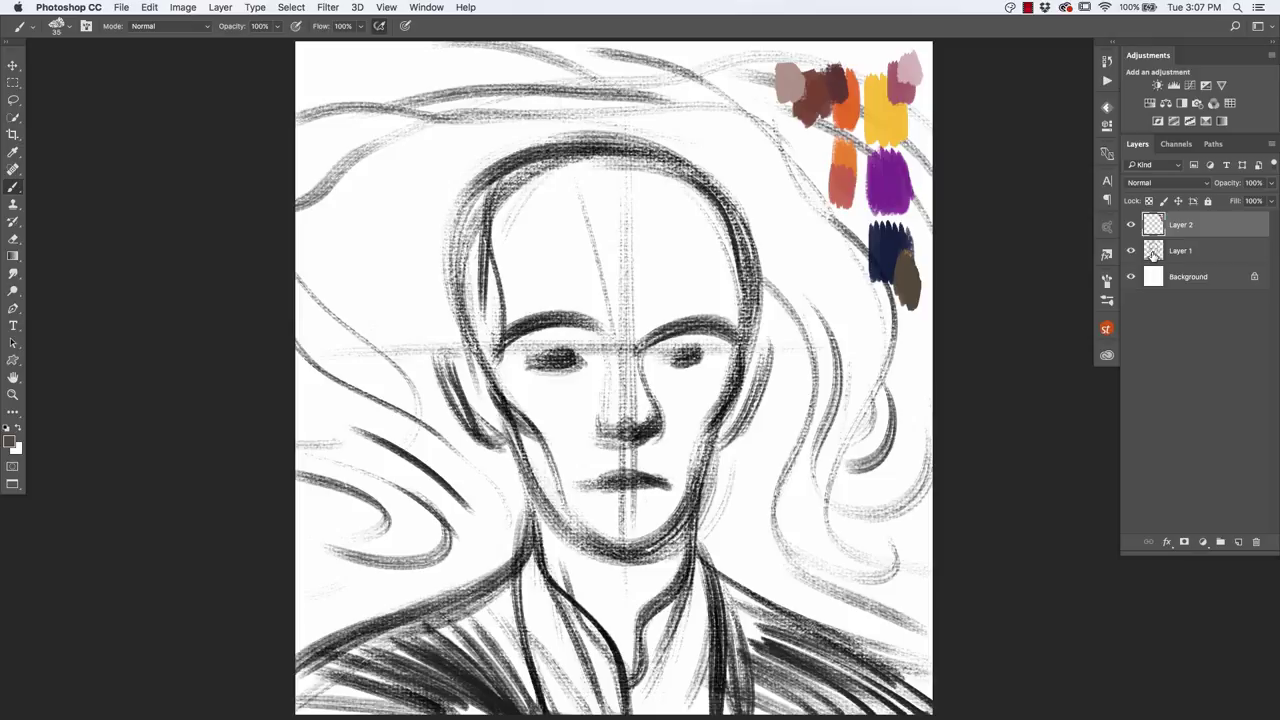
# Step: Add a new layer above the Background and paint brown test strokes on it
pyautogui.click(1154, 256)
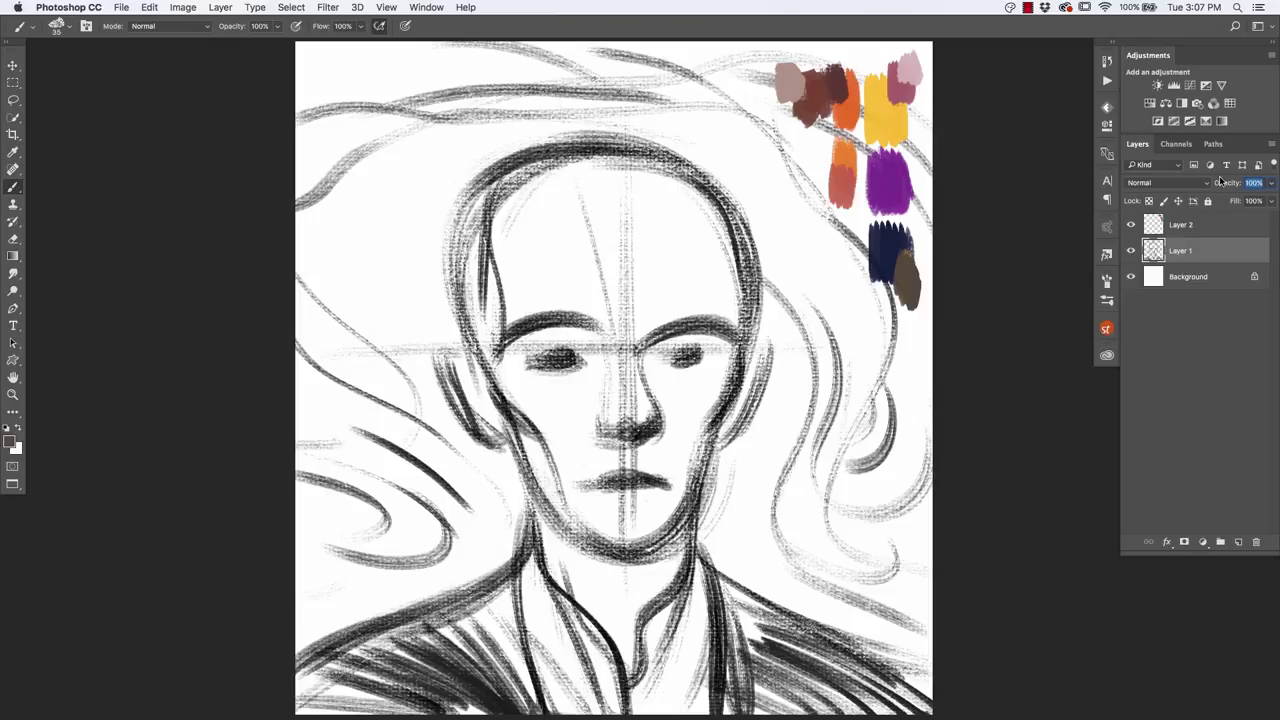
pyautogui.write('12')
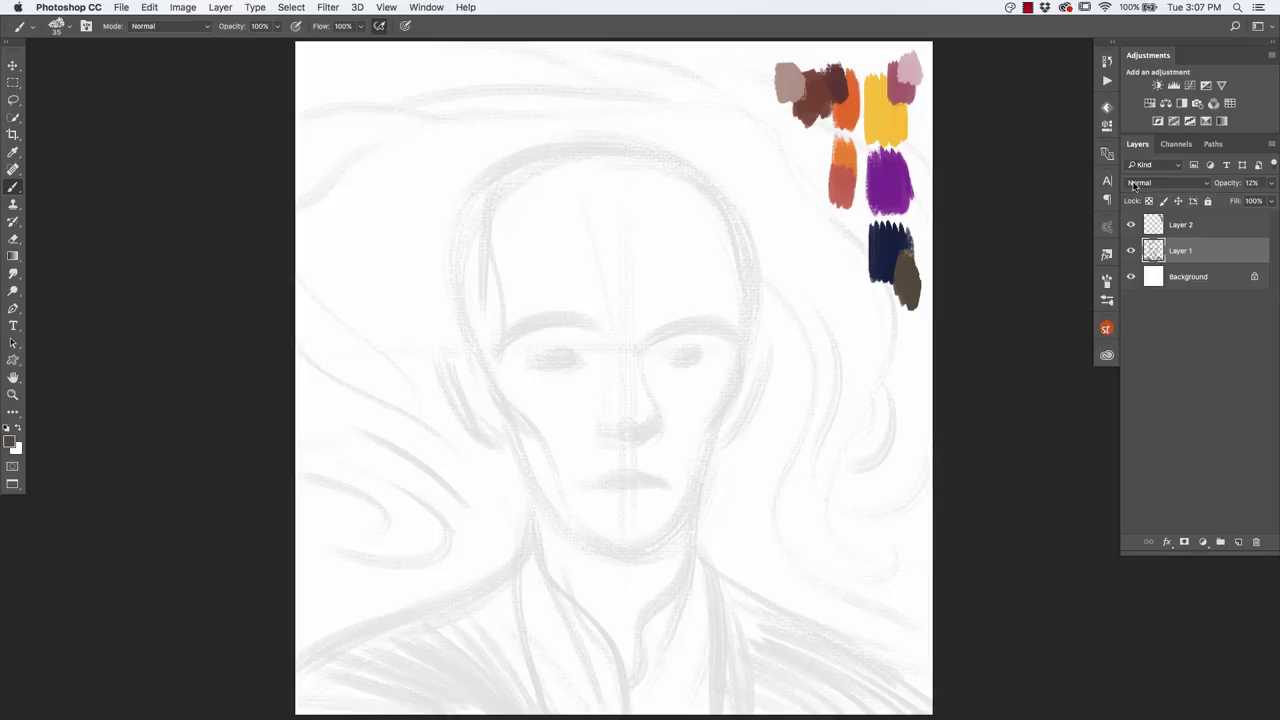
pyautogui.click(1145, 280)
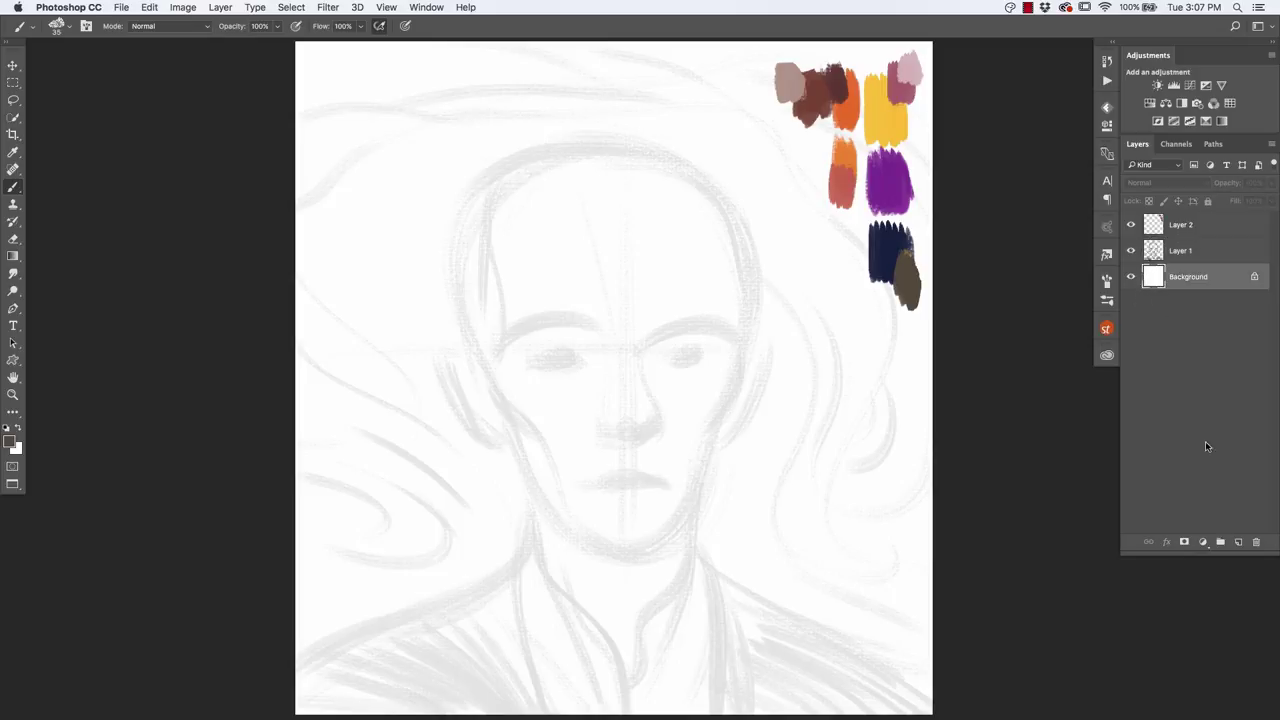
pyautogui.click(1238, 542)
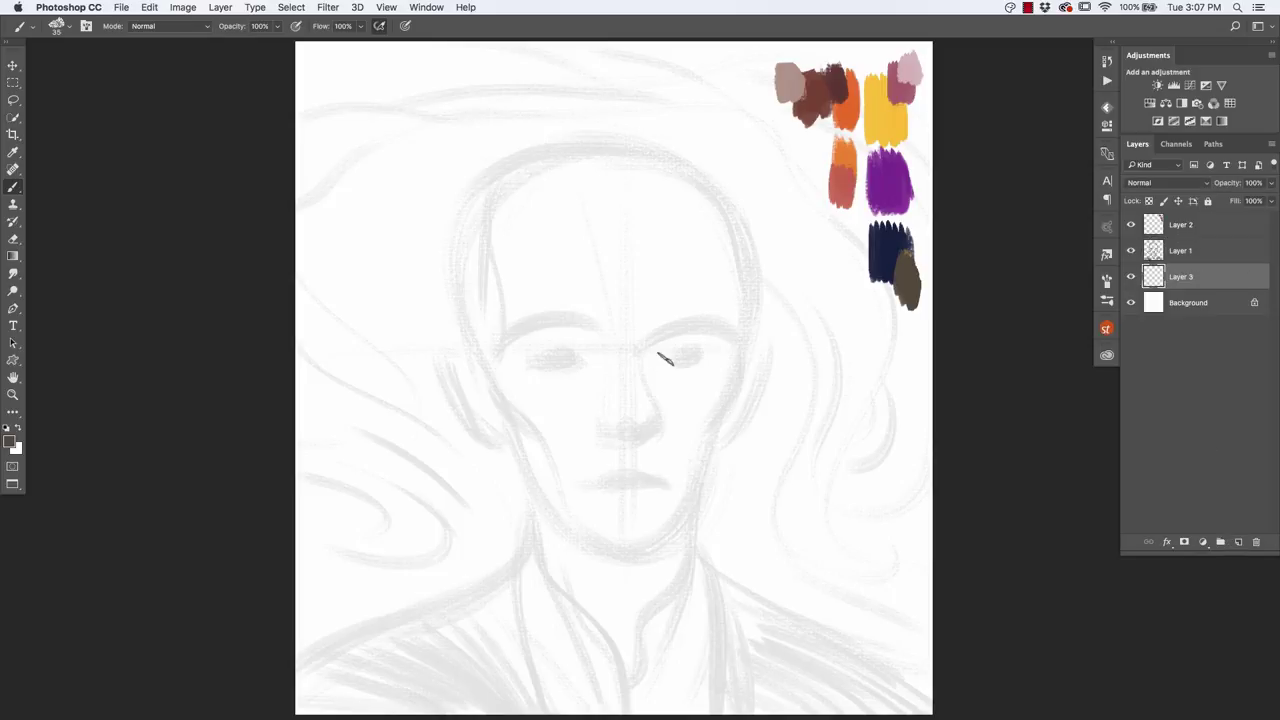
pyautogui.moveTo(660, 280)
pyautogui.mouseDown()
pyautogui.moveTo(765, 378)
pyautogui.moveTo(760, 400)
pyautogui.moveTo(700, 330)
pyautogui.mouseUp()
pyautogui.moveTo(772, 352); pyautogui.dragTo(650, 267)
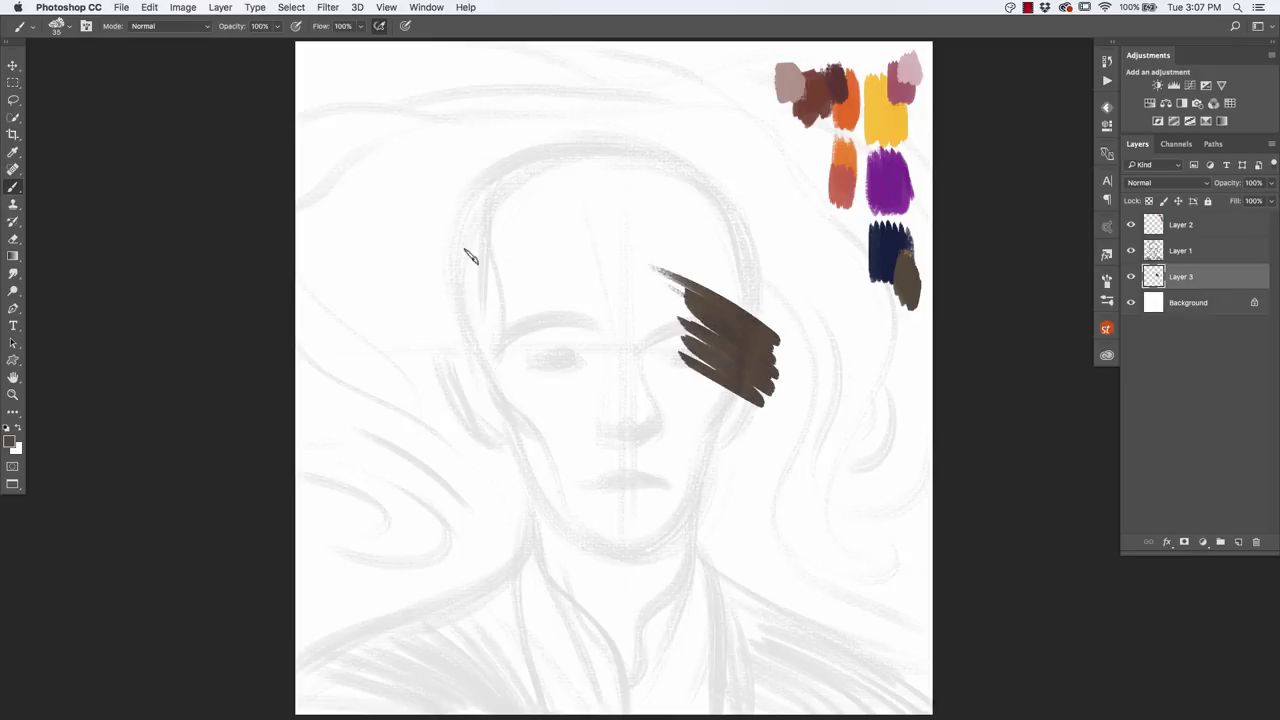
# Step: Set Layer 1 to Multiply blending and remove the brown test strokes from Layer 3
pyautogui.click(1142, 254)
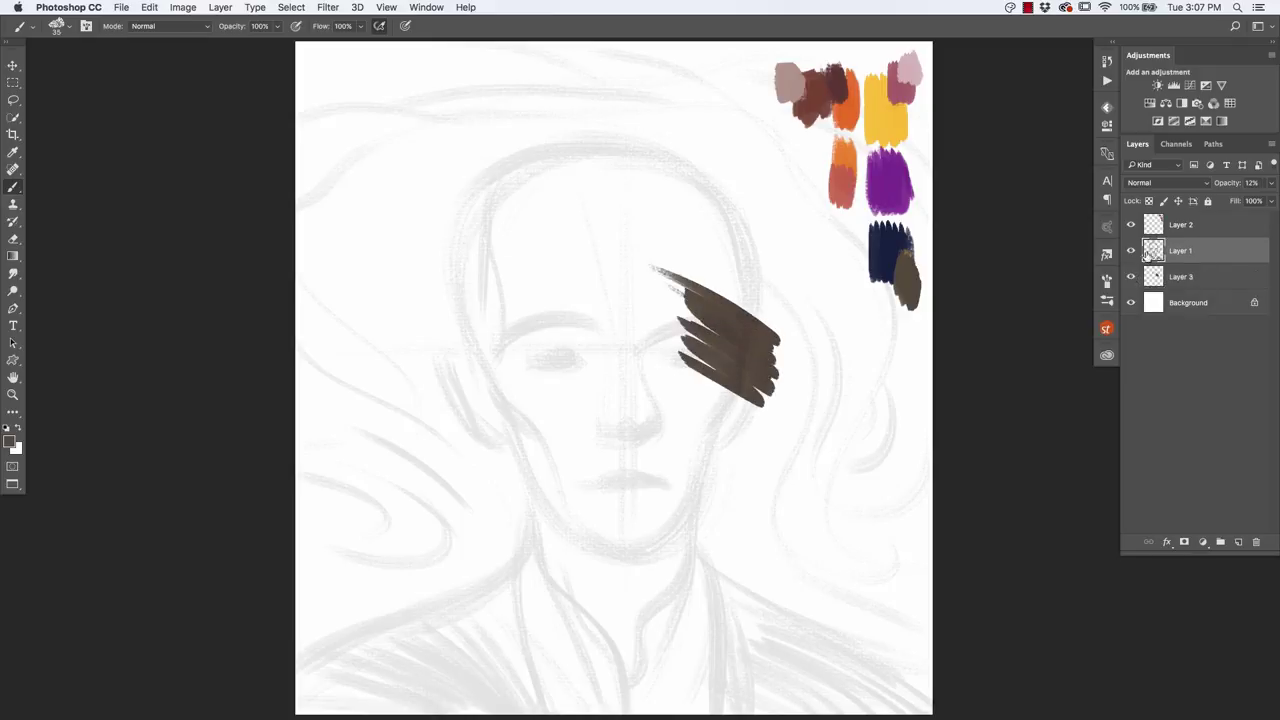
pyautogui.click(1140, 184)
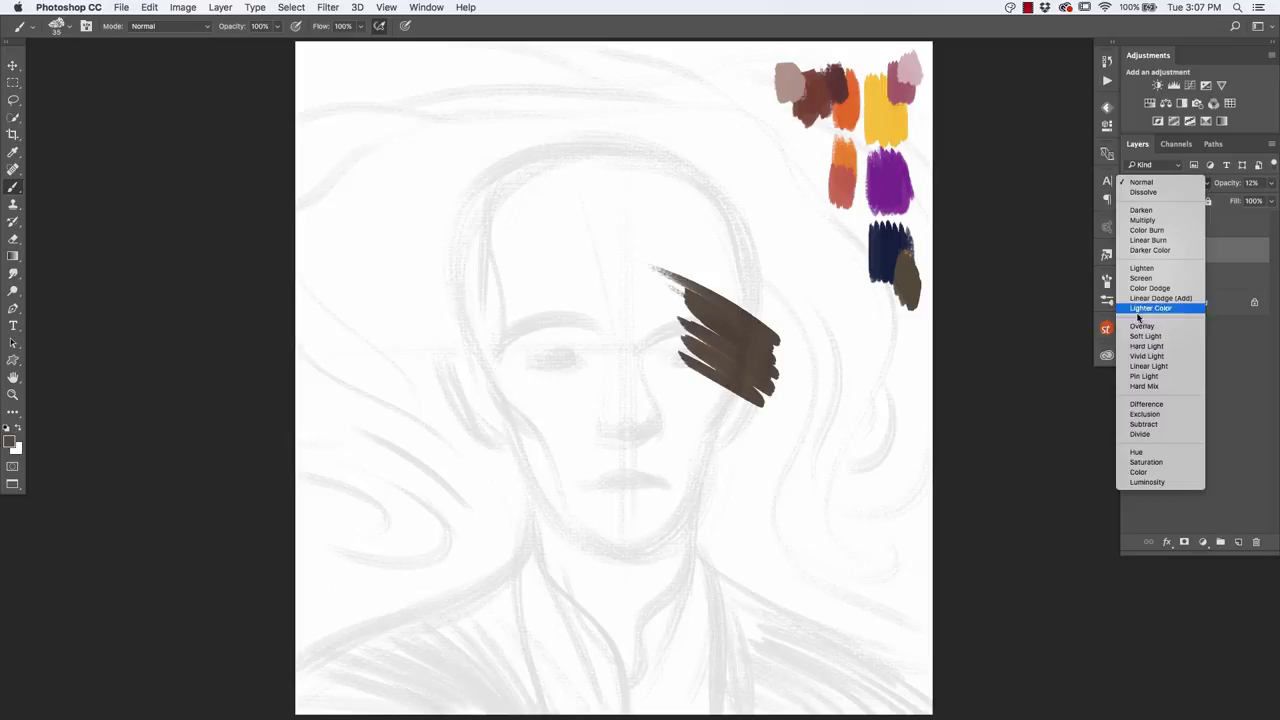
pyautogui.click(1142, 220)
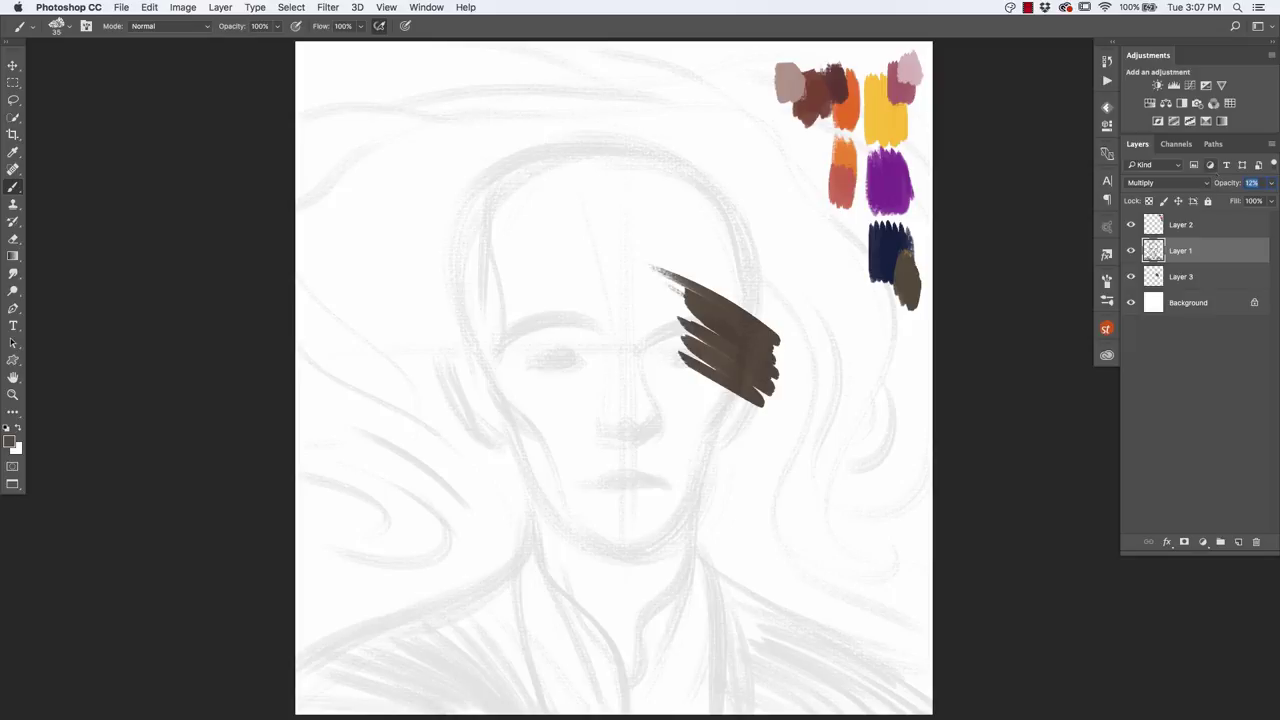
pyautogui.write('16')
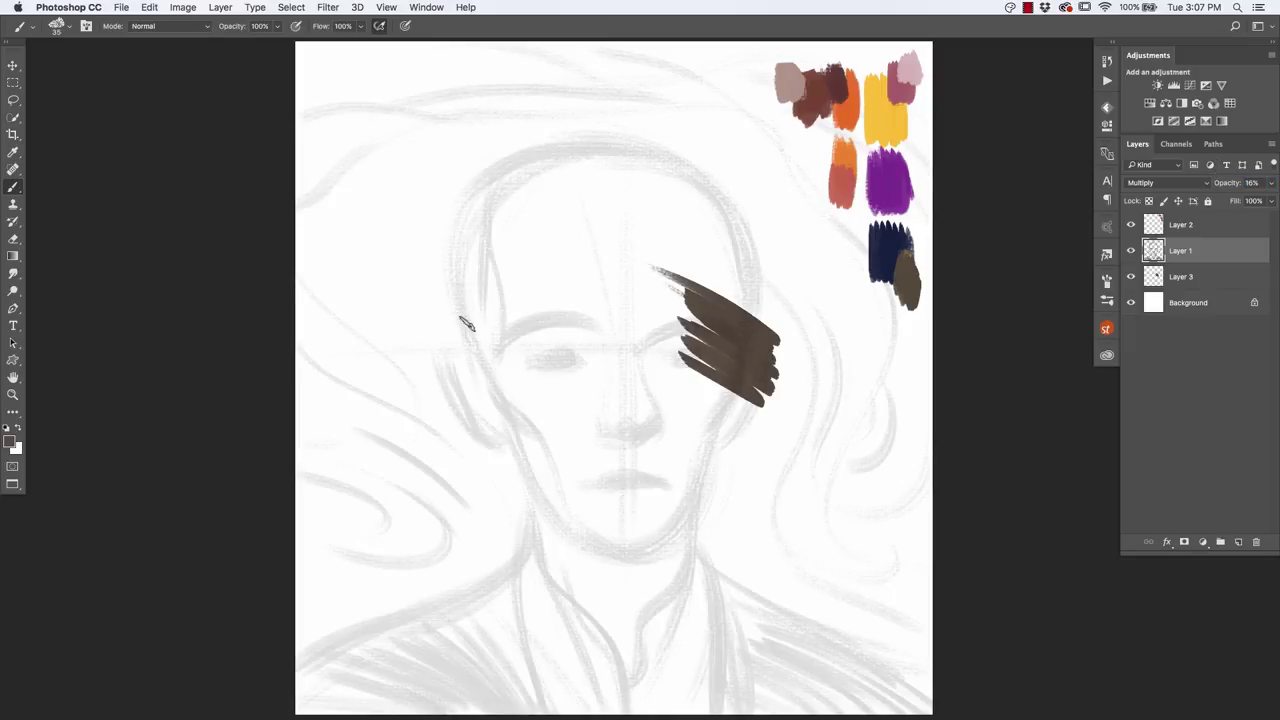
pyautogui.click(1158, 275)
pyautogui.press('Delete')
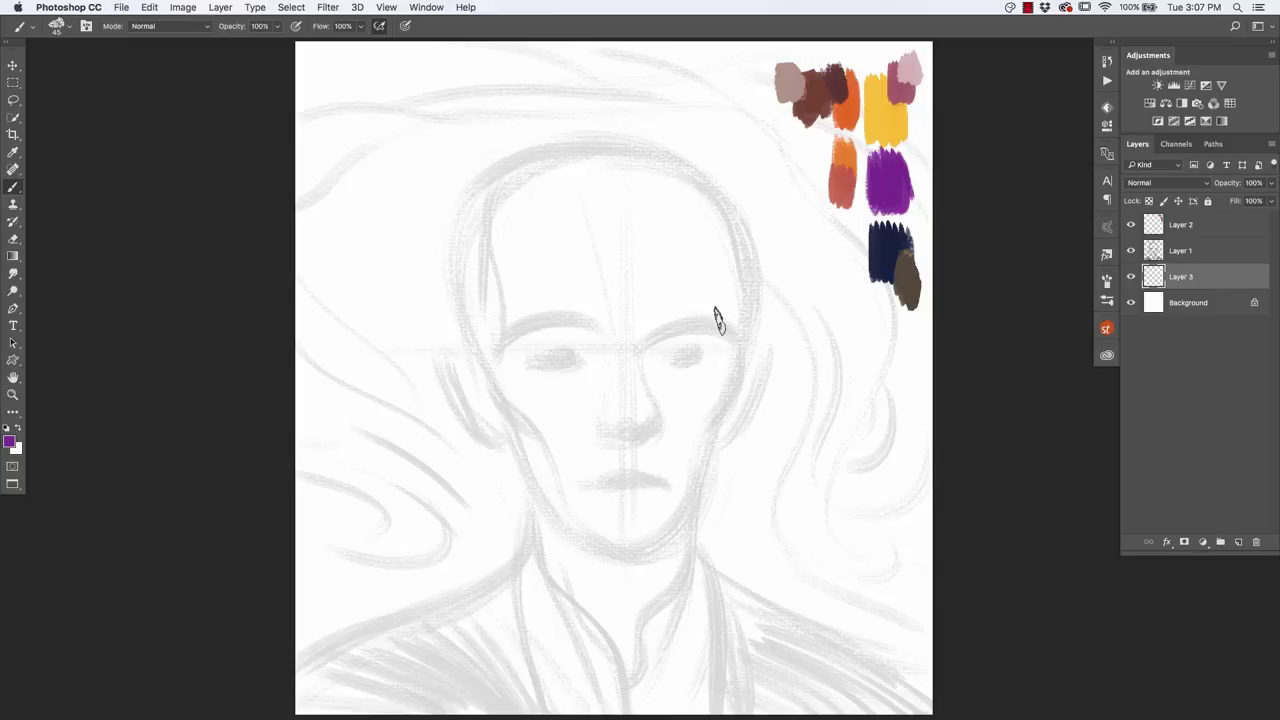
# Step: Enlarge the brush to 150 and cover the entire canvas in purple beneath the sketch
pyautogui.press(']')
pyautogui.press(']')
pyautogui.press(']')
pyautogui.press(']')
pyautogui.press(']')
pyautogui.press(']')
pyautogui.press(']')
pyautogui.press(']')
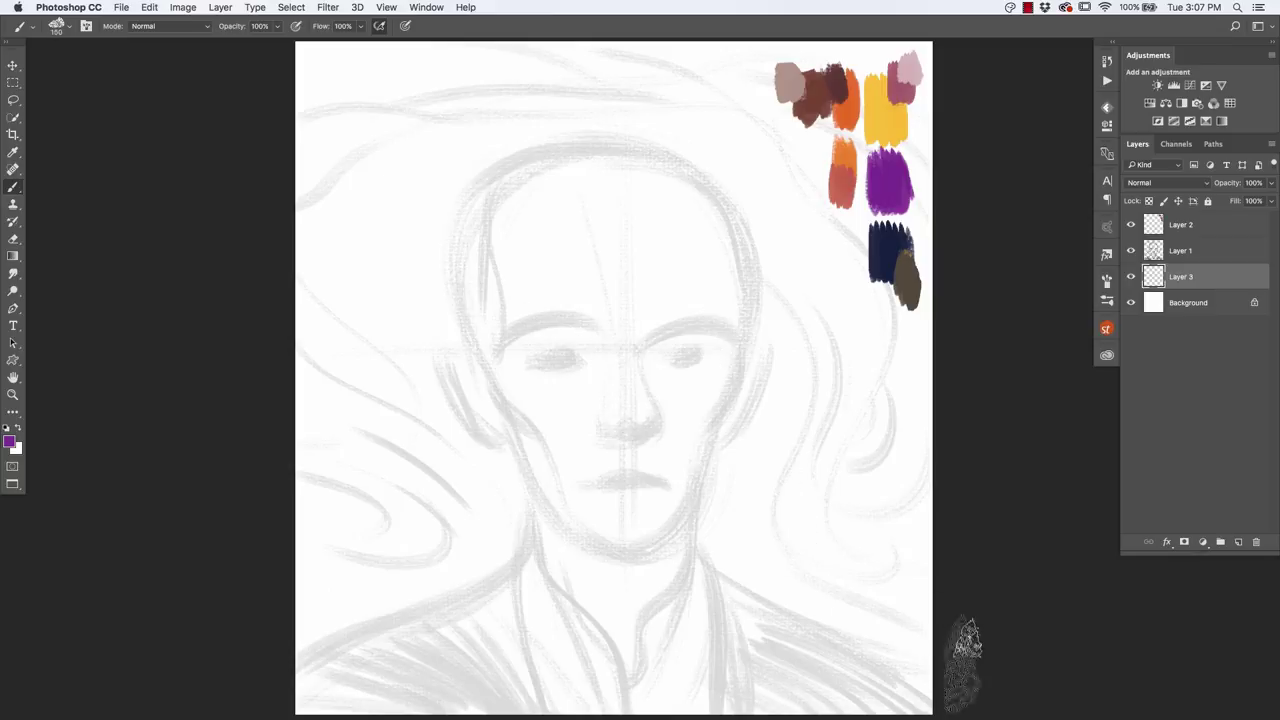
pyautogui.moveTo(966, 660)
pyautogui.mouseDown()
pyautogui.moveTo(730, 510)
pyautogui.moveTo(777, 491)
pyautogui.mouseUp()
pyautogui.moveTo(930, 620); pyautogui.dragTo(786, 500)
pyautogui.moveTo(760, 420)
pyautogui.mouseDown()
pyautogui.moveTo(715, 520)
pyautogui.moveTo(643, 386)
pyautogui.moveTo(914, 543)
pyautogui.moveTo(620, 280)
pyautogui.mouseUp()
pyautogui.moveTo(610, 210)
pyautogui.mouseDown()
pyautogui.moveTo(945, 475)
pyautogui.moveTo(729, 400)
pyautogui.moveTo(857, 457)
pyautogui.moveTo(671, 200)
pyautogui.moveTo(890, 310)
pyautogui.moveTo(586, 114)
pyautogui.moveTo(886, 257)
pyautogui.moveTo(929, 200)
pyautogui.moveTo(810, 55)
pyautogui.moveTo(400, 86)
pyautogui.moveTo(230, 57)
pyautogui.moveTo(214, 129)
pyautogui.moveTo(700, 277)
pyautogui.moveTo(586, 286)
pyautogui.moveTo(757, 157)
pyautogui.mouseUp()
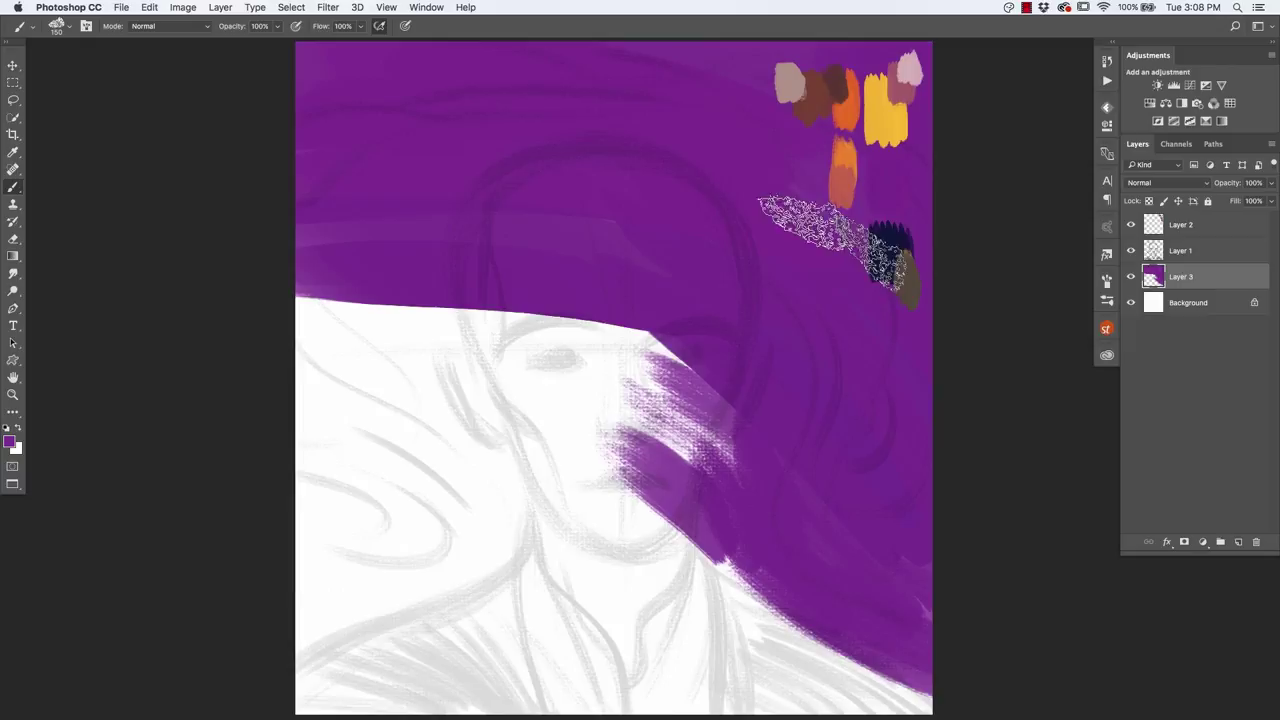
pyautogui.moveTo(628, 328)
pyautogui.mouseDown()
pyautogui.moveTo(243, 314)
pyautogui.moveTo(530, 312)
pyautogui.moveTo(729, 429)
pyautogui.moveTo(414, 357)
pyautogui.moveTo(523, 434)
pyautogui.moveTo(447, 508)
pyautogui.moveTo(200, 600)
pyautogui.moveTo(214, 614)
pyautogui.moveTo(486, 457)
pyautogui.moveTo(540, 525)
pyautogui.moveTo(415, 548)
pyautogui.mouseUp()
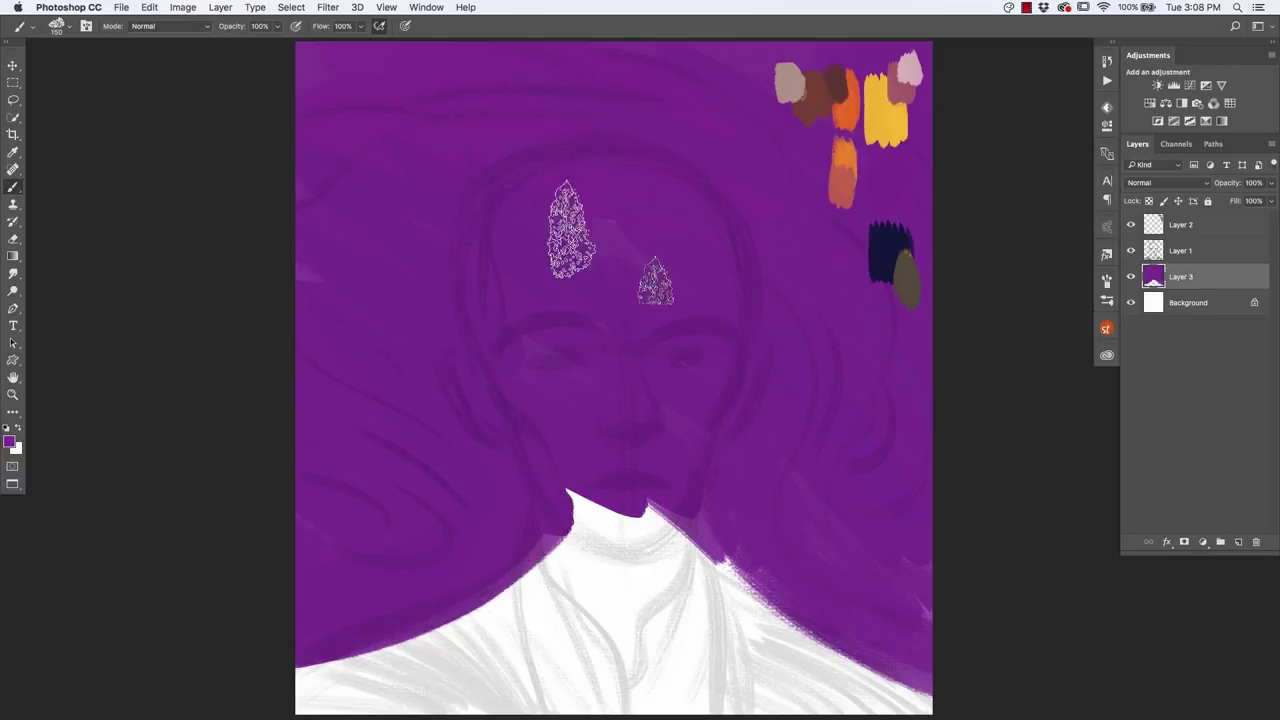
pyautogui.moveTo(590, 483)
pyautogui.mouseDown()
pyautogui.moveTo(543, 557)
pyautogui.moveTo(730, 515)
pyautogui.moveTo(730, 600)
pyautogui.moveTo(271, 671)
pyautogui.moveTo(545, 535)
pyautogui.mouseUp()
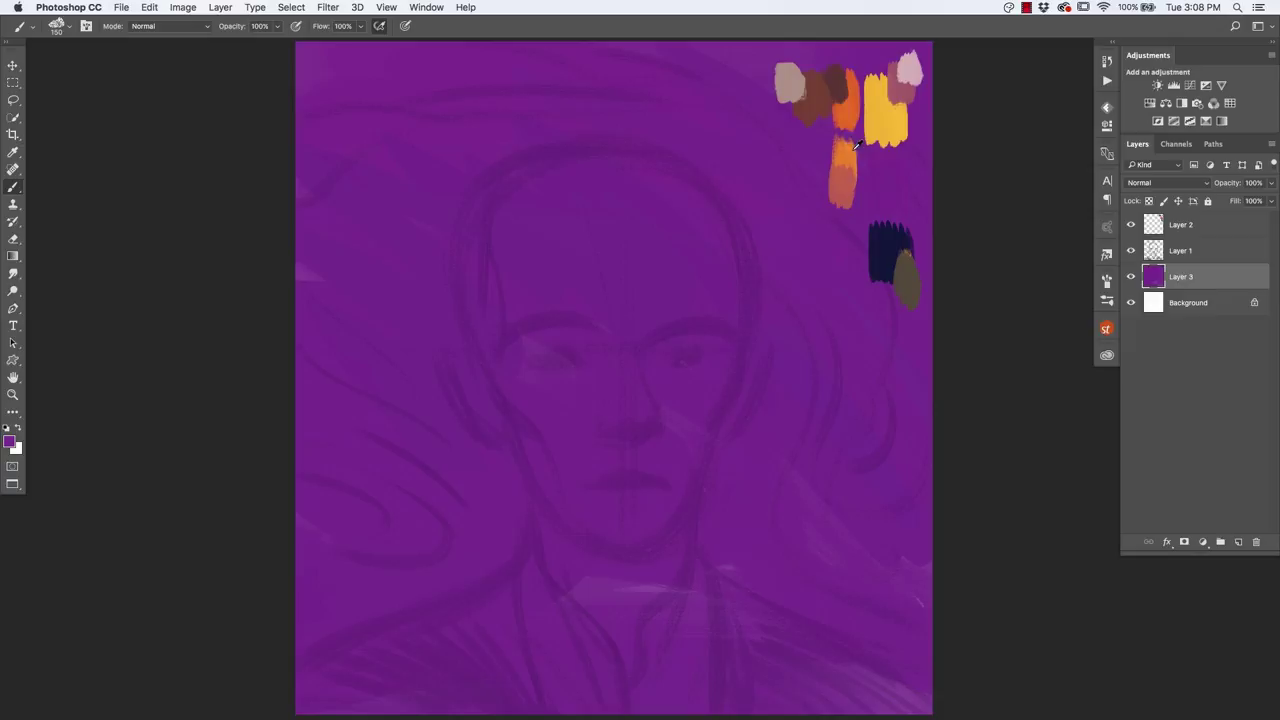
# Step: Pick orange from the palette, hide the swatch layer (Layer 2) and shrink the brush
pyautogui.keyDown('alt'); pyautogui.click(851, 148); pyautogui.keyUp('alt')
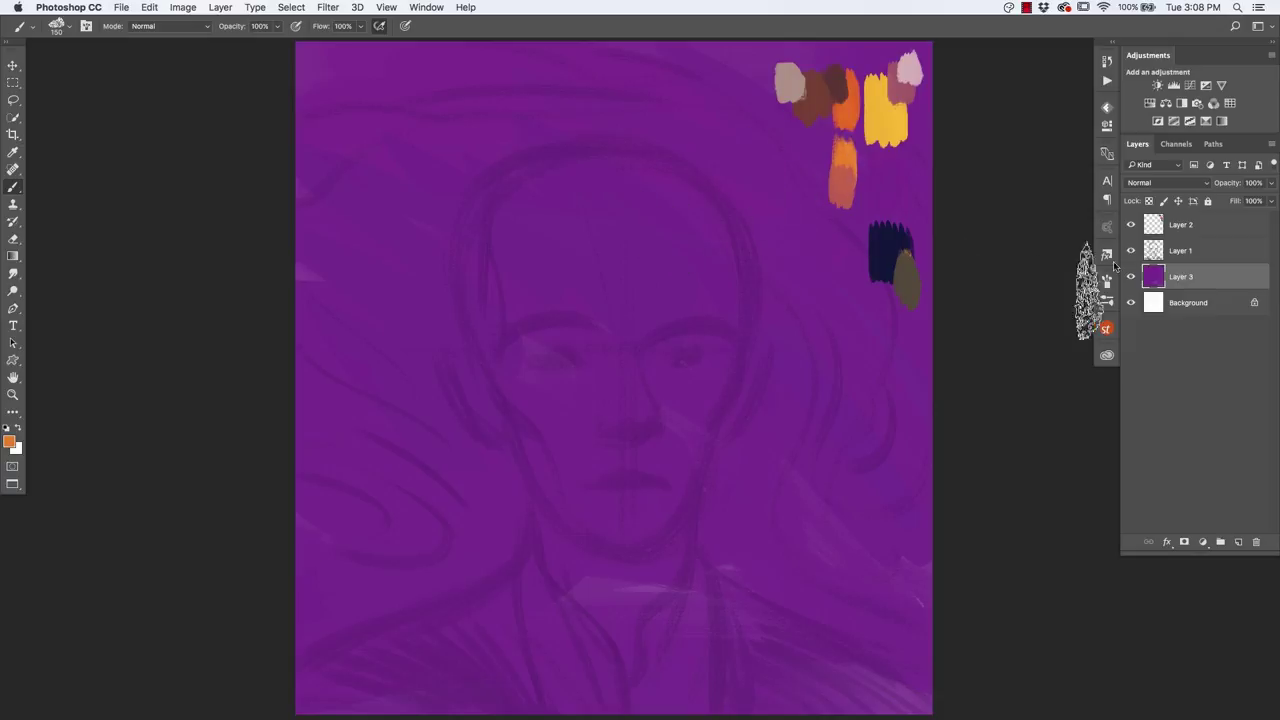
pyautogui.click(1131, 224)
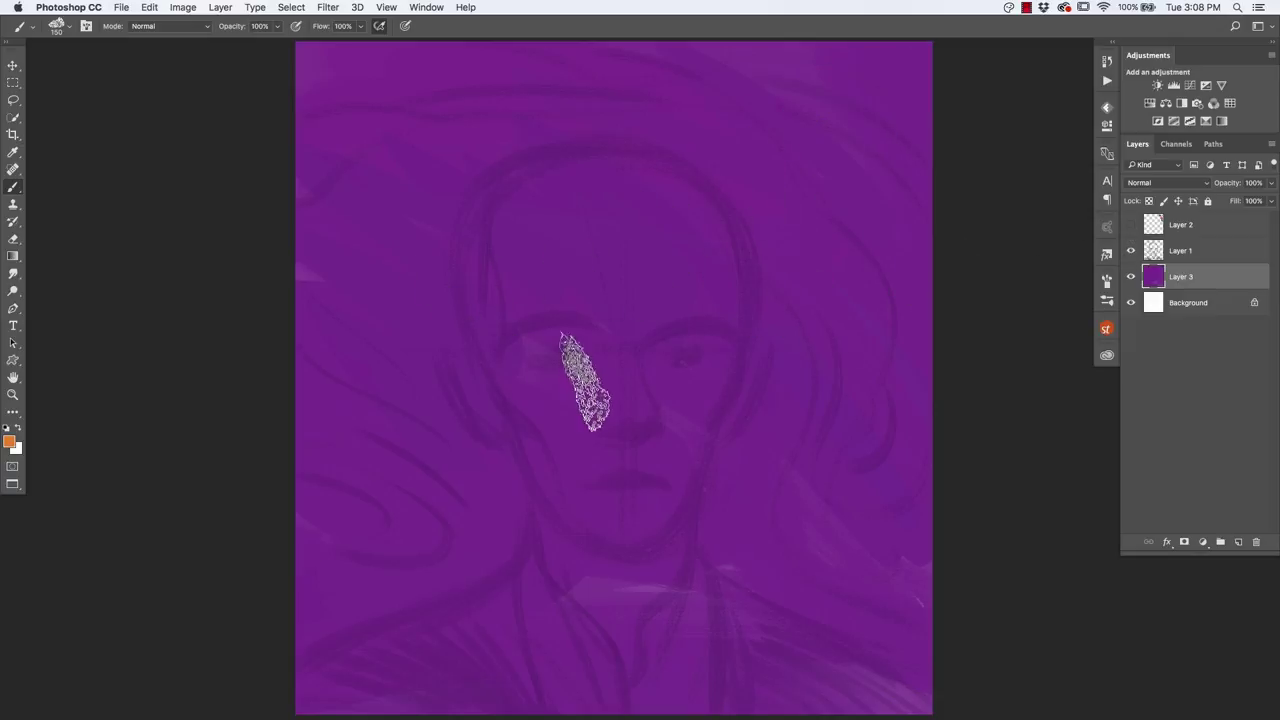
pyautogui.press('[')
pyautogui.press('[')
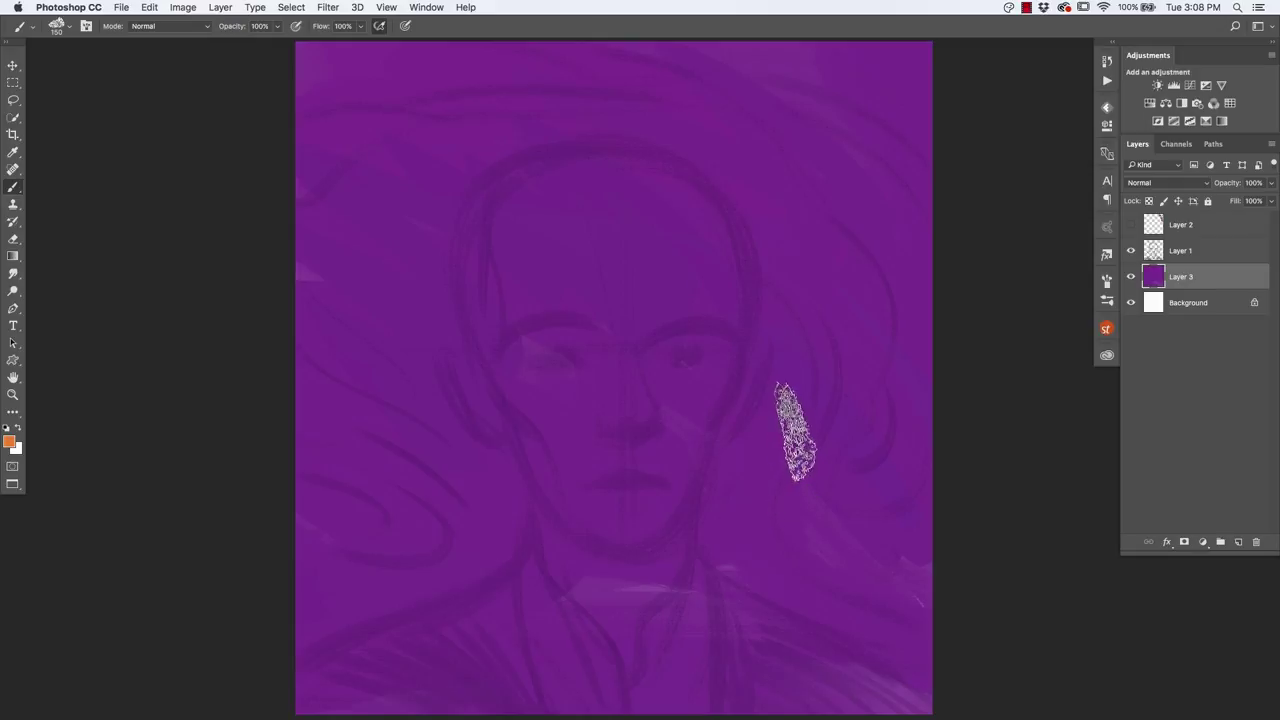
pyautogui.press('[')
pyautogui.press('[')
pyautogui.press('[')
# Step: Paint orange swirls right of the face and a solid orange band across the top right
pyautogui.moveTo(915, 615)
pyautogui.mouseDown()
pyautogui.moveTo(768, 245)
pyautogui.moveTo(820, 405)
pyautogui.moveTo(714, 214)
pyautogui.moveTo(846, 586)
pyautogui.mouseUp()
pyautogui.moveTo(790, 550); pyautogui.dragTo(815, 415)
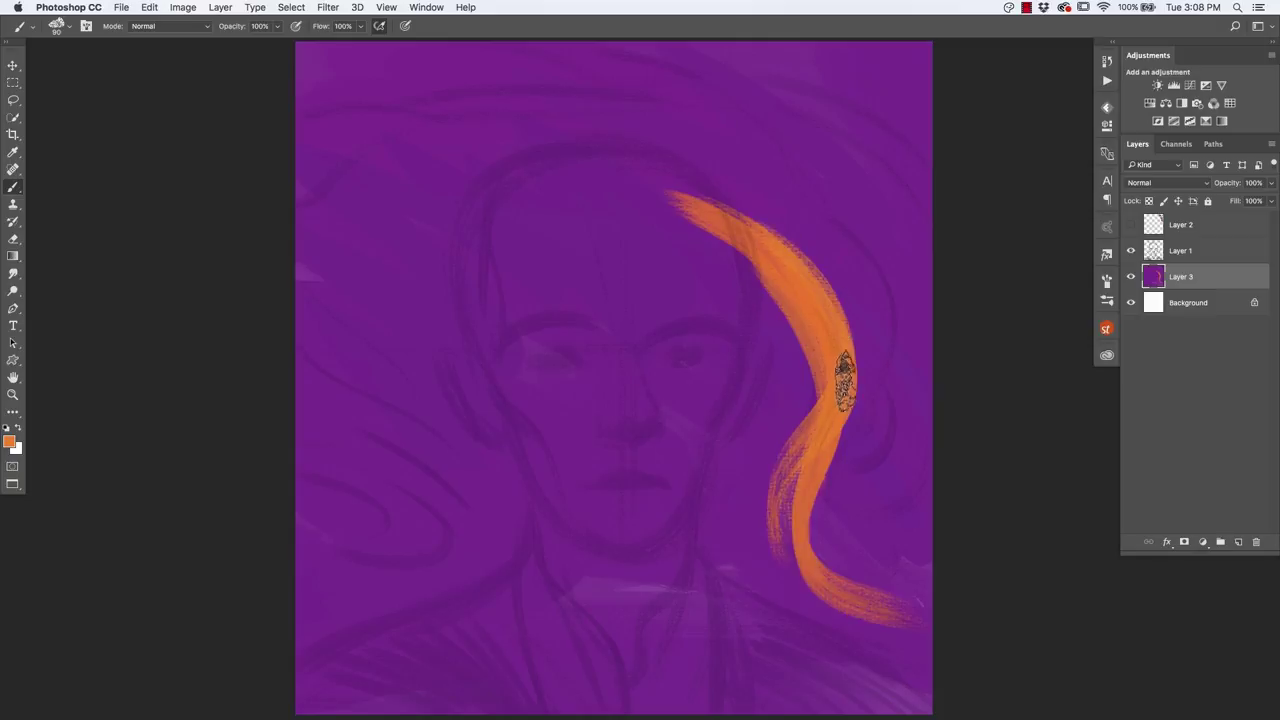
pyautogui.moveTo(843, 371); pyautogui.dragTo(592, 172)
pyautogui.moveTo(851, 337); pyautogui.dragTo(600, 150)
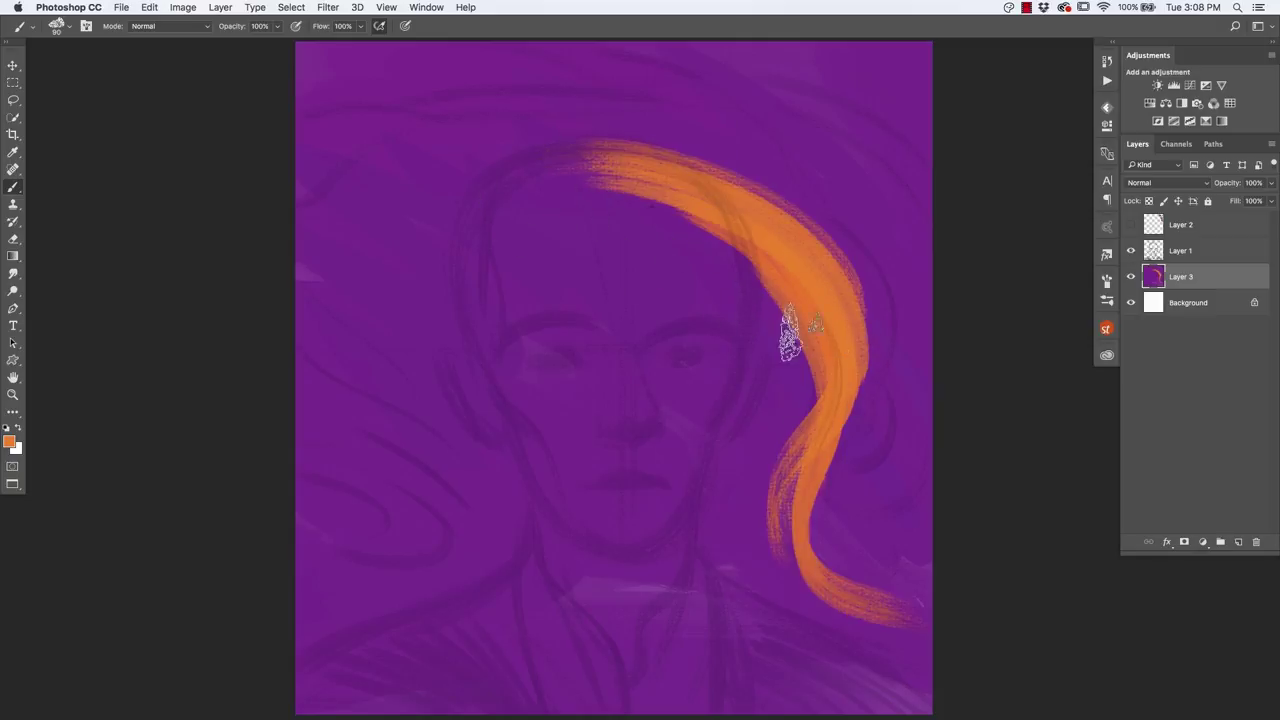
pyautogui.moveTo(786, 329); pyautogui.dragTo(615, 145)
pyautogui.moveTo(714, 294); pyautogui.dragTo(840, 230)
pyautogui.moveTo(980, 343)
pyautogui.mouseDown()
pyautogui.moveTo(657, 86)
pyautogui.moveTo(623, 37)
pyautogui.moveTo(975, 330)
pyautogui.moveTo(849, 186)
pyautogui.mouseUp()
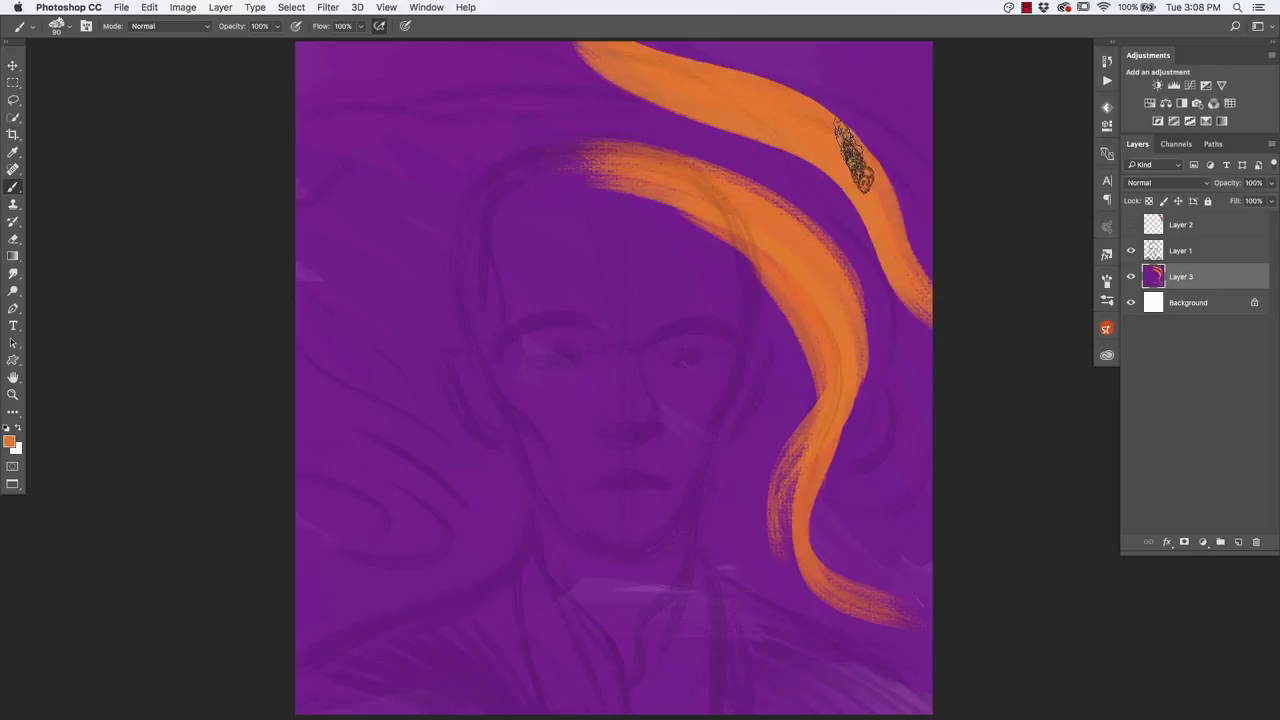
pyautogui.moveTo(925, 277); pyautogui.dragTo(743, 94)
pyautogui.moveTo(686, 63)
pyautogui.mouseDown()
pyautogui.moveTo(857, 137)
pyautogui.moveTo(931, 291)
pyautogui.mouseUp()
pyautogui.moveTo(798, 92); pyautogui.dragTo(888, 210)
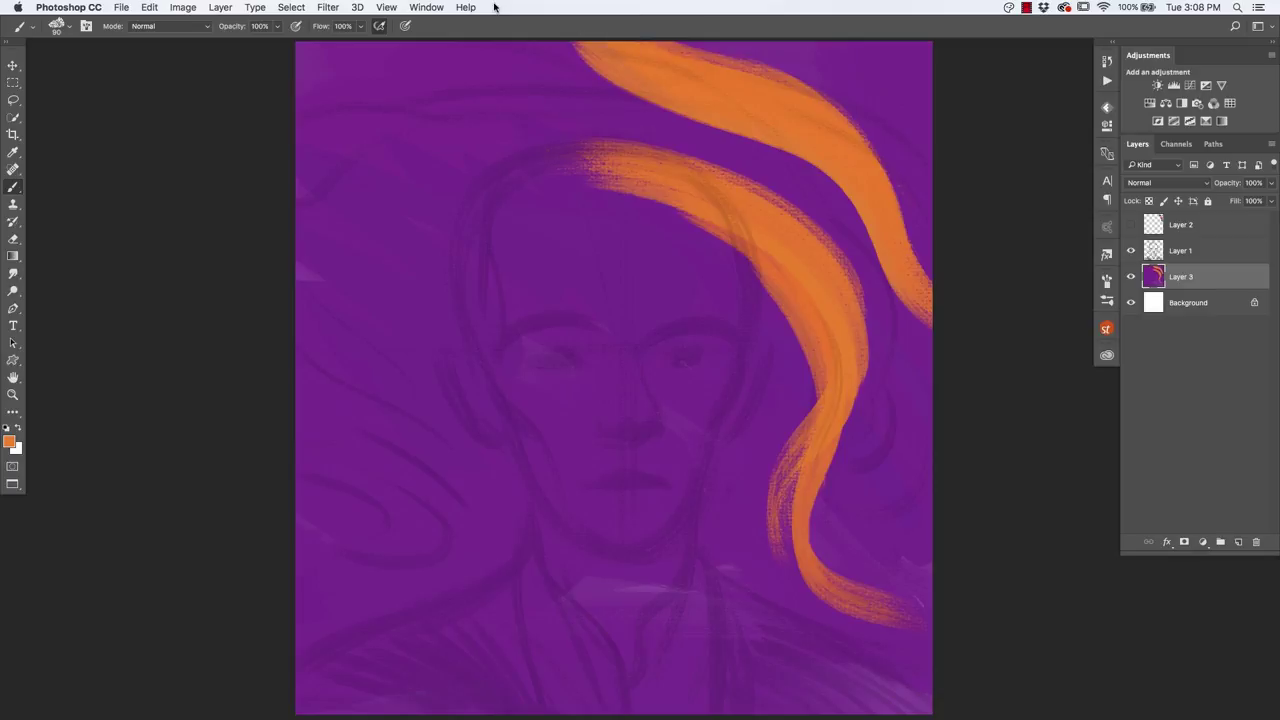
# Step: Paint curved orange swirls down the left edge toward the face
pyautogui.moveTo(290, 125); pyautogui.dragTo(385, 370)
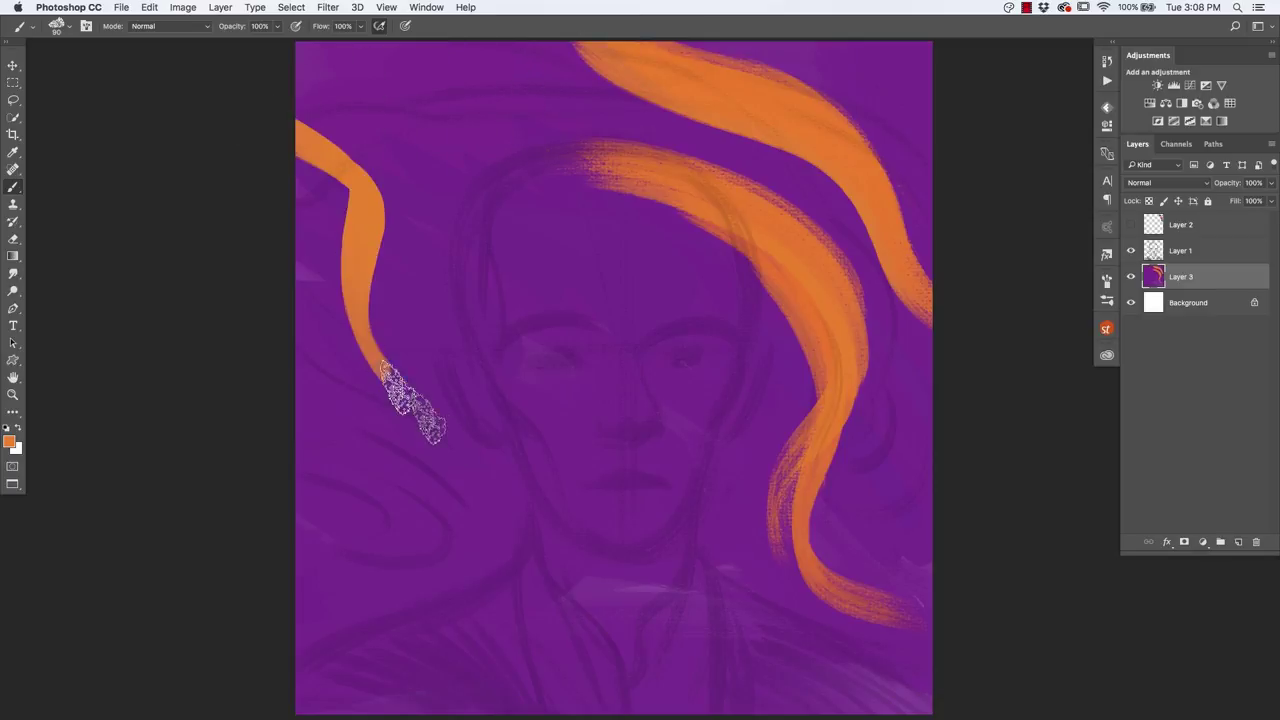
pyautogui.moveTo(350, 220)
pyautogui.mouseDown()
pyautogui.moveTo(428, 423)
pyautogui.moveTo(490, 470)
pyautogui.mouseUp()
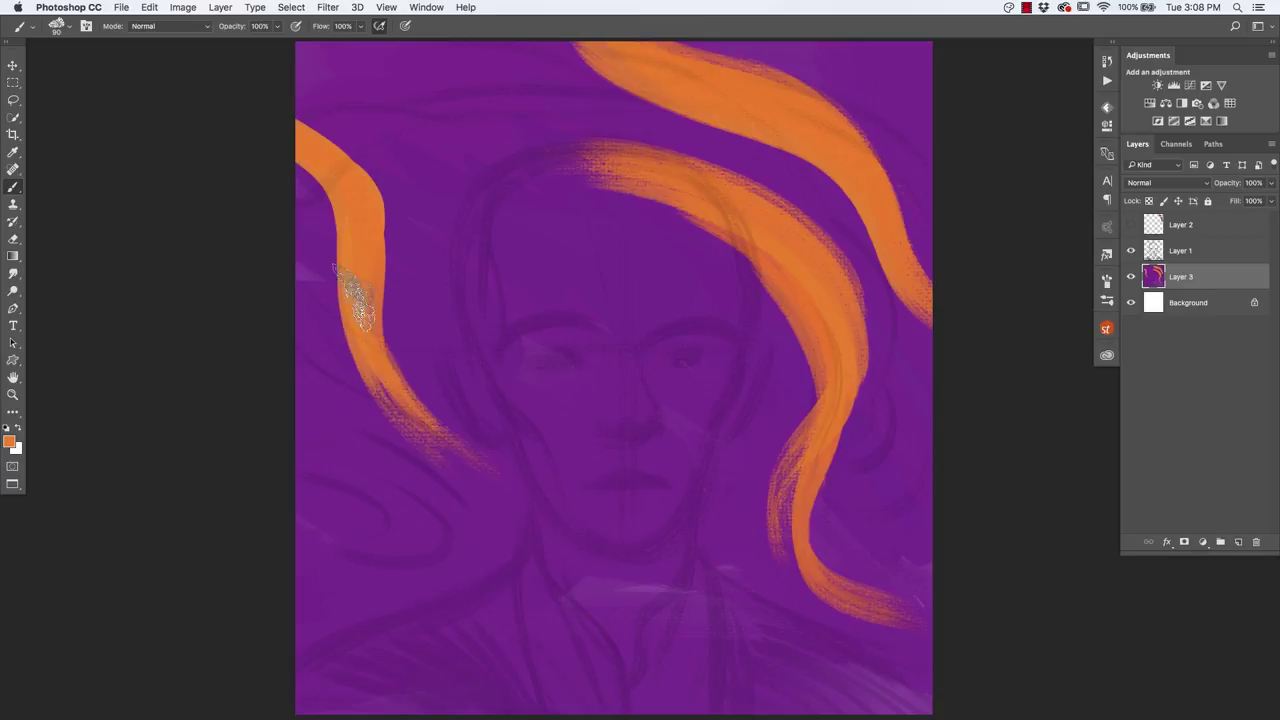
pyautogui.moveTo(375, 200); pyautogui.dragTo(236, 92)
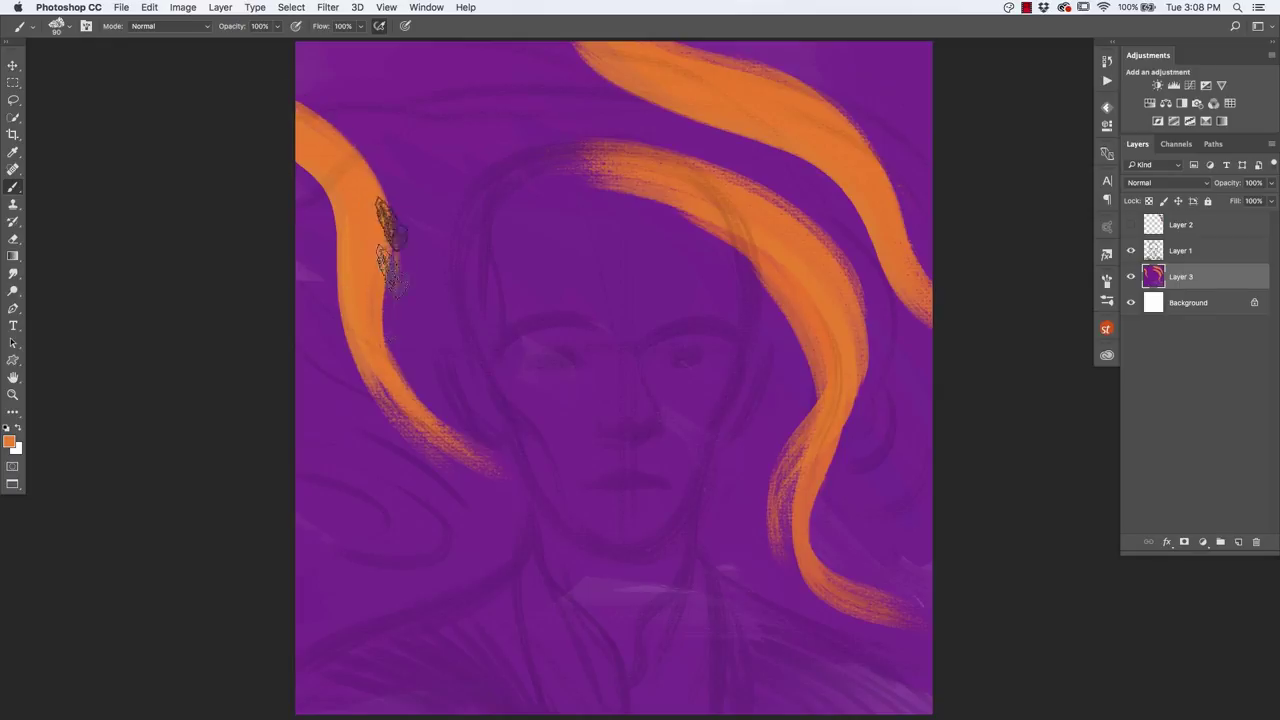
pyautogui.moveTo(357, 200); pyautogui.dragTo(408, 357)
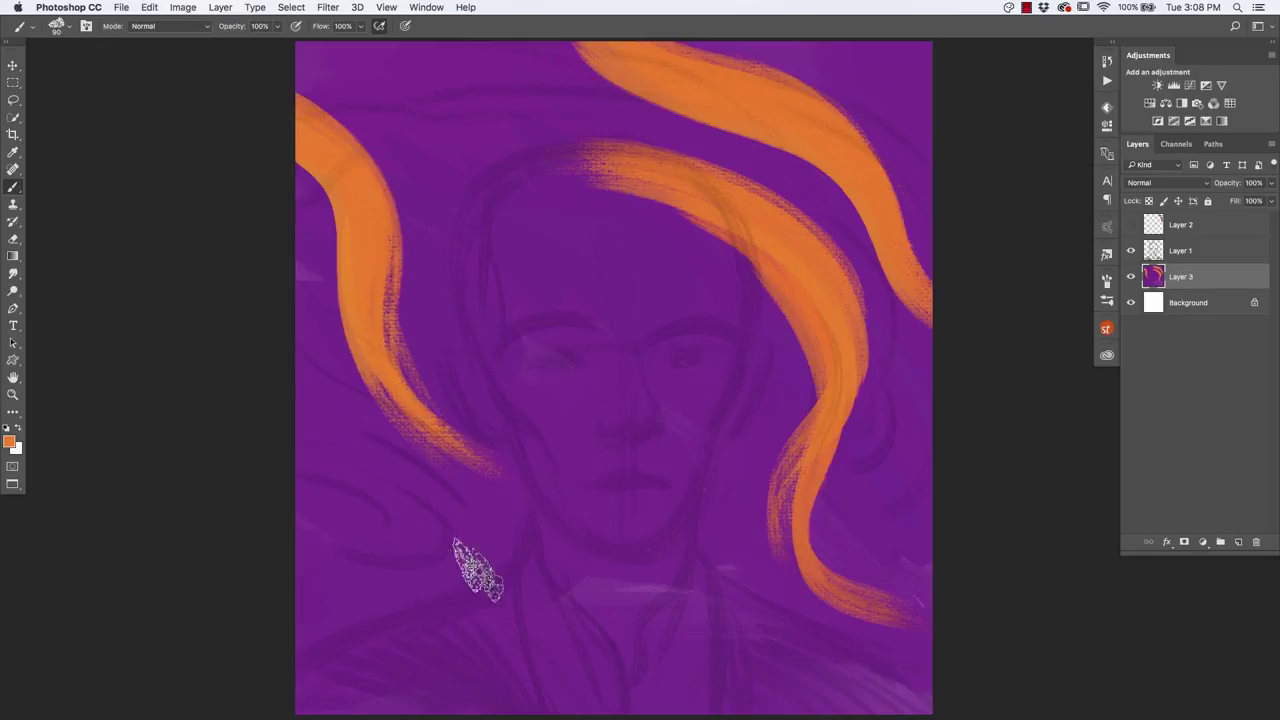
pyautogui.moveTo(316, 585); pyautogui.dragTo(221, 372)
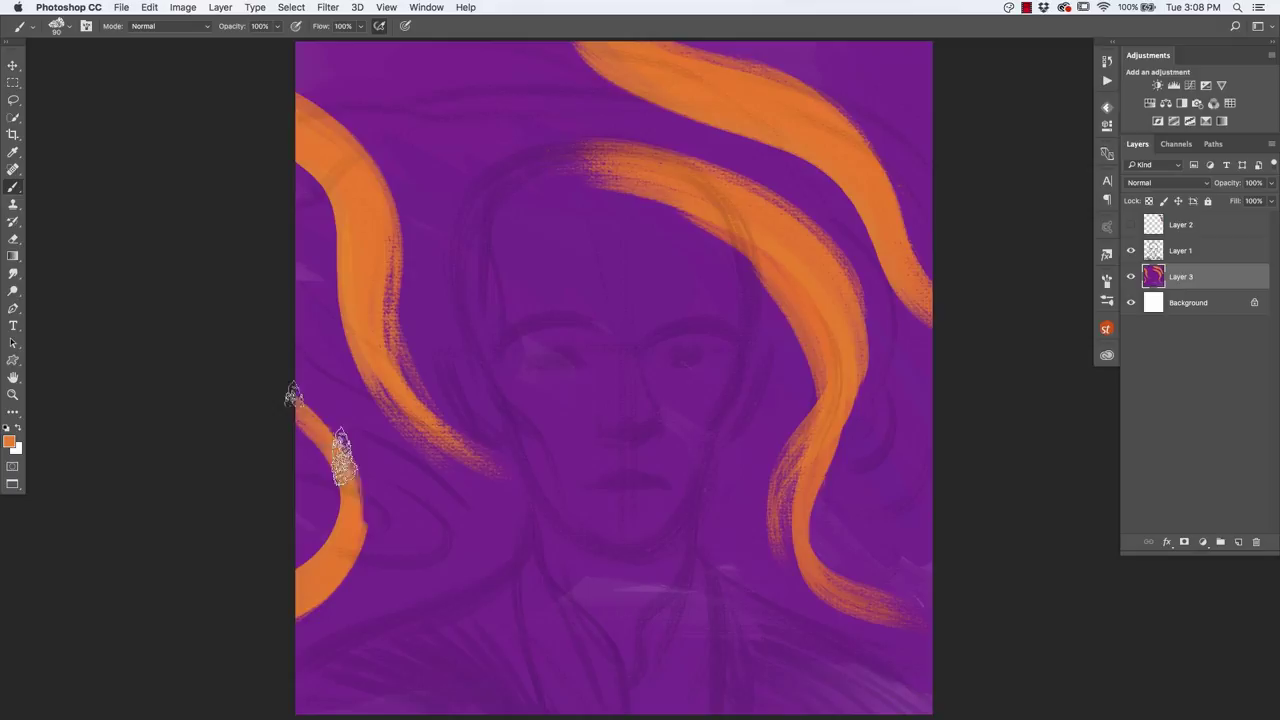
pyautogui.moveTo(271, 600); pyautogui.dragTo(257, 363)
pyautogui.moveTo(343, 571); pyautogui.dragTo(389, 495)
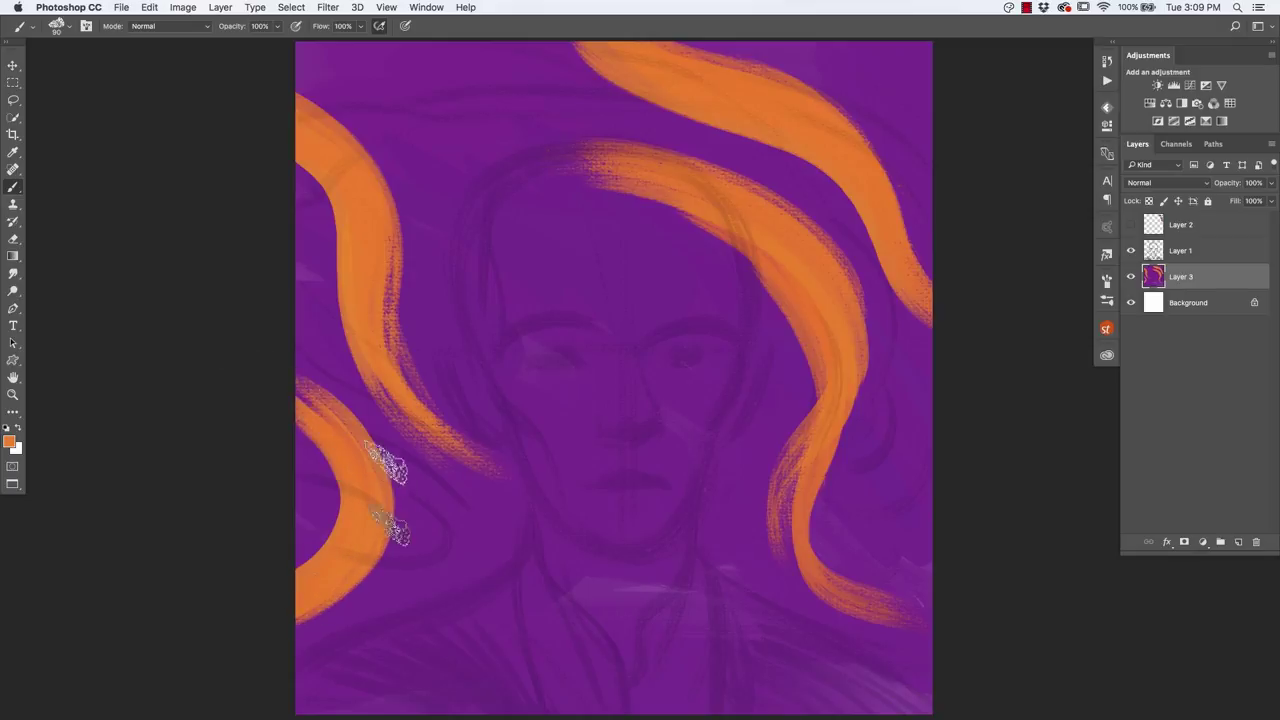
# Step: Sweep an orange swirl across the top-left to join the right swirl, filling purple gaps
pyautogui.moveTo(275, 55)
pyautogui.mouseDown()
pyautogui.moveTo(585, 132)
pyautogui.moveTo(671, 129)
pyautogui.mouseUp()
pyautogui.moveTo(243, 57); pyautogui.dragTo(737, 157)
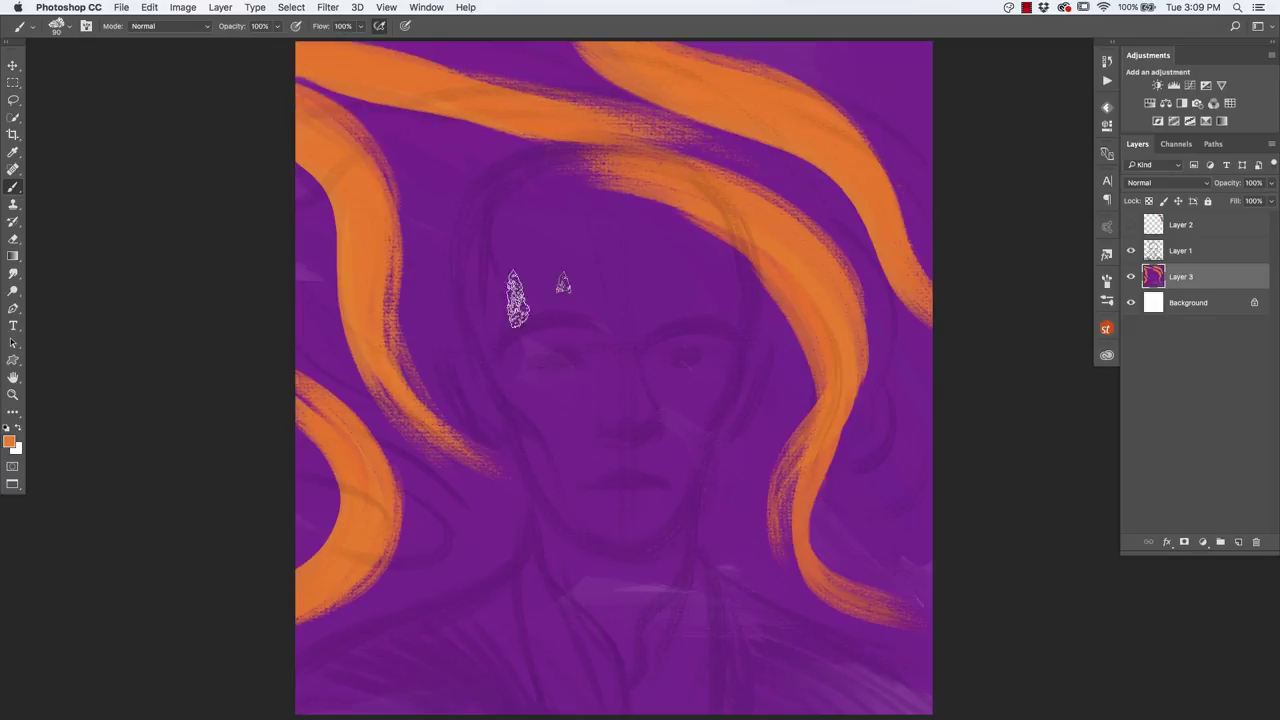
pyautogui.moveTo(555, 278)
pyautogui.mouseDown()
pyautogui.moveTo(382, 120)
pyautogui.moveTo(443, 143)
pyautogui.moveTo(528, 243)
pyautogui.mouseUp()
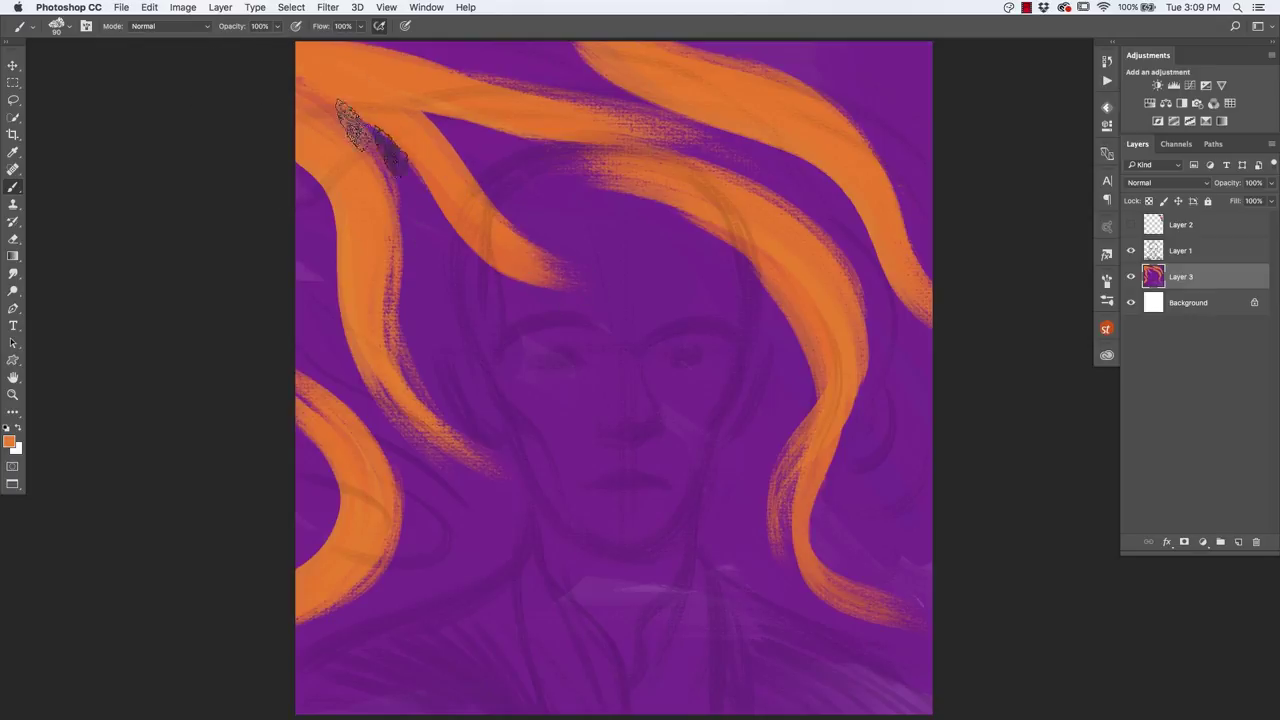
pyautogui.moveTo(371, 100)
pyautogui.mouseDown()
pyautogui.moveTo(471, 200)
pyautogui.moveTo(471, 143)
pyautogui.mouseUp()
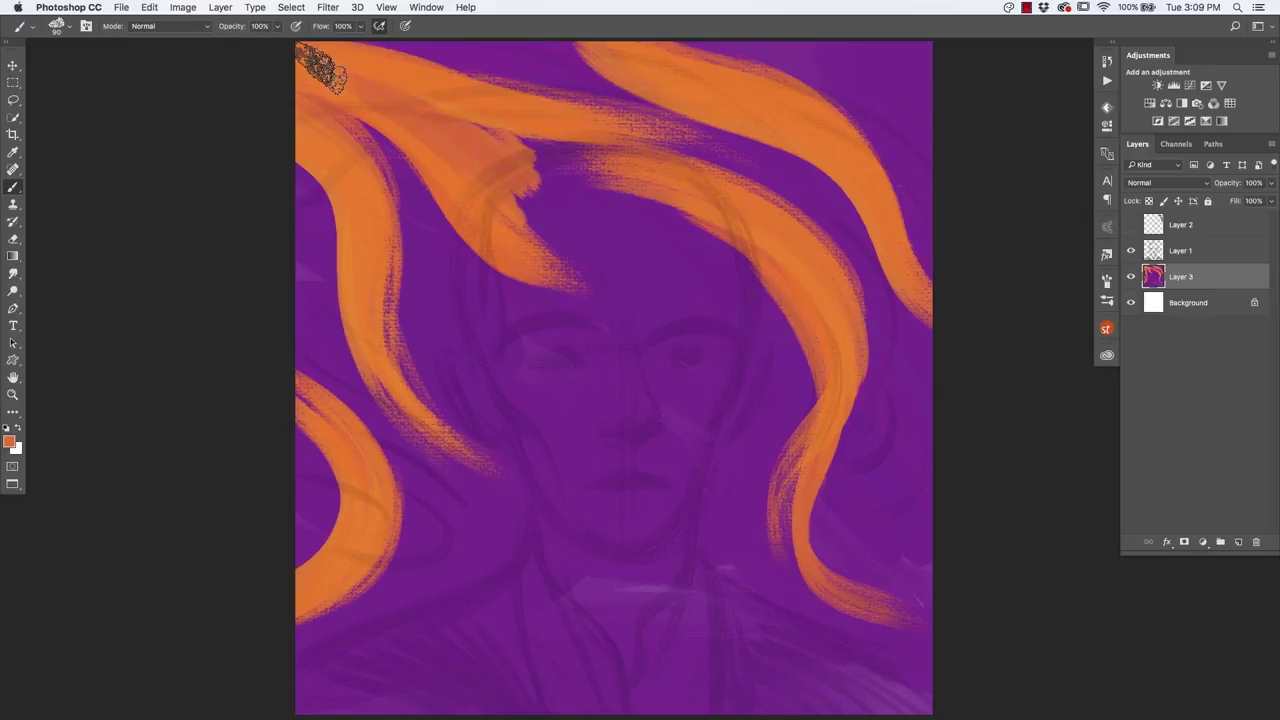
pyautogui.moveTo(516, 150); pyautogui.dragTo(693, 176)
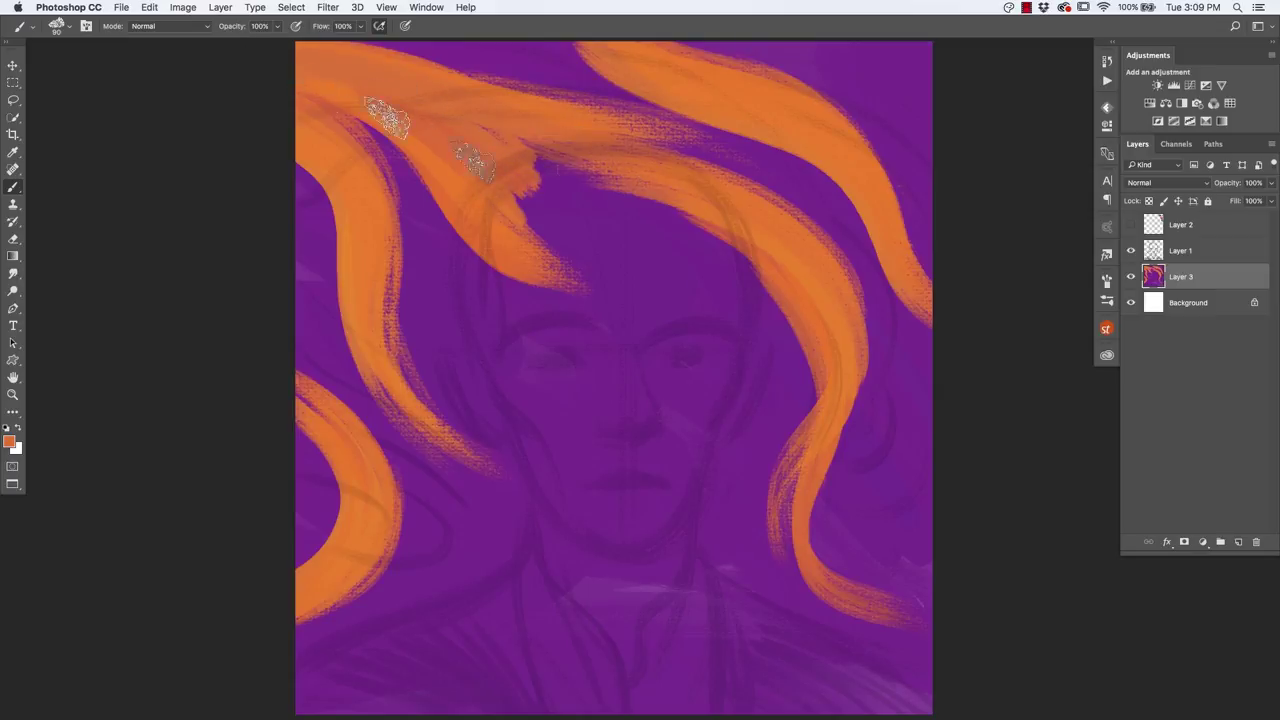
pyautogui.scroll(3, 403, 297)
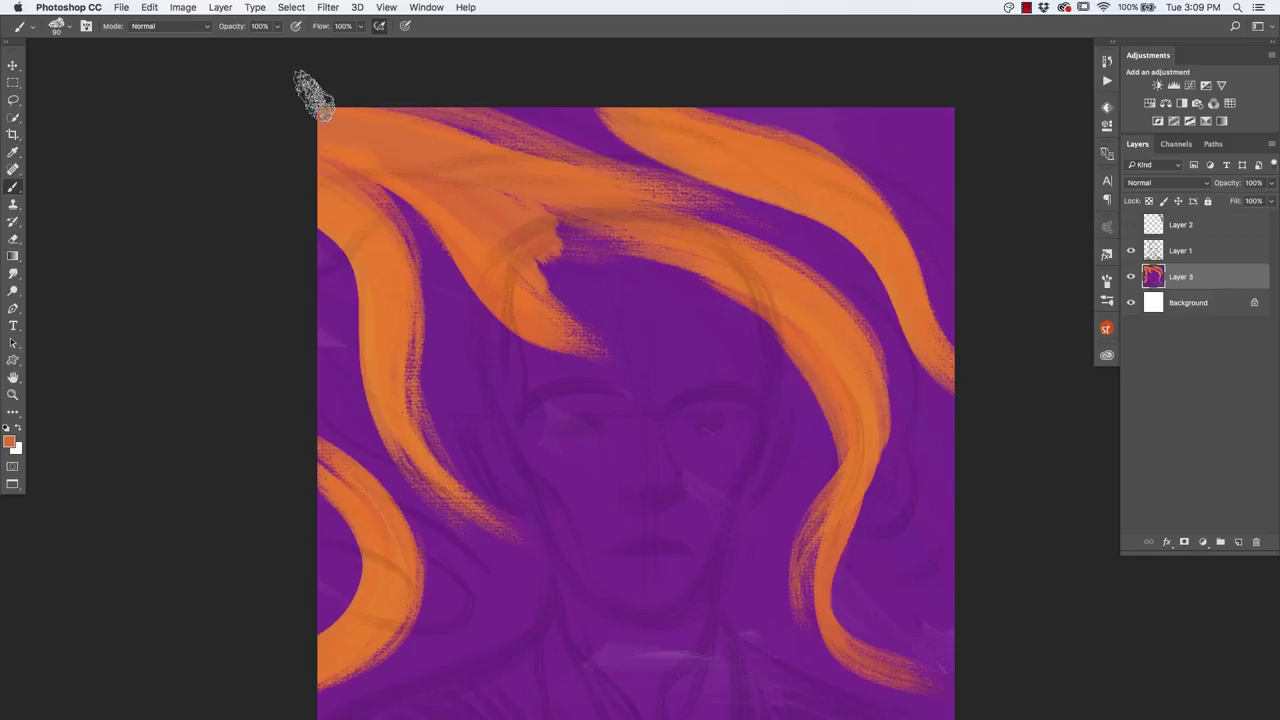
pyautogui.moveTo(440, 125); pyautogui.dragTo(690, 198)
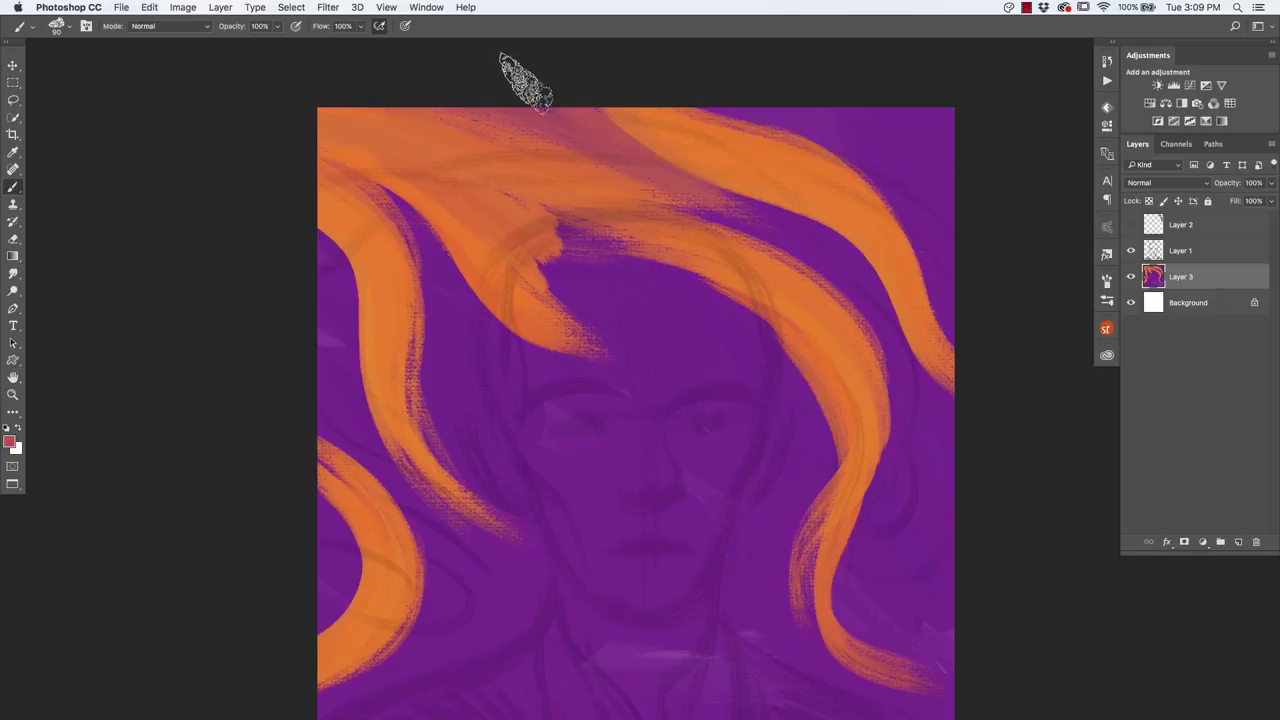
# Step: Tone down the top strand with muted orange and pink, undoing a stray purple stroke
pyautogui.moveTo(523, 71); pyautogui.dragTo(898, 300)
pyautogui.moveTo(740, 220)
pyautogui.mouseDown()
pyautogui.moveTo(398, 95)
pyautogui.moveTo(650, 182)
pyautogui.mouseUp()
pyautogui.moveTo(388, 112); pyautogui.dragTo(300, 100)
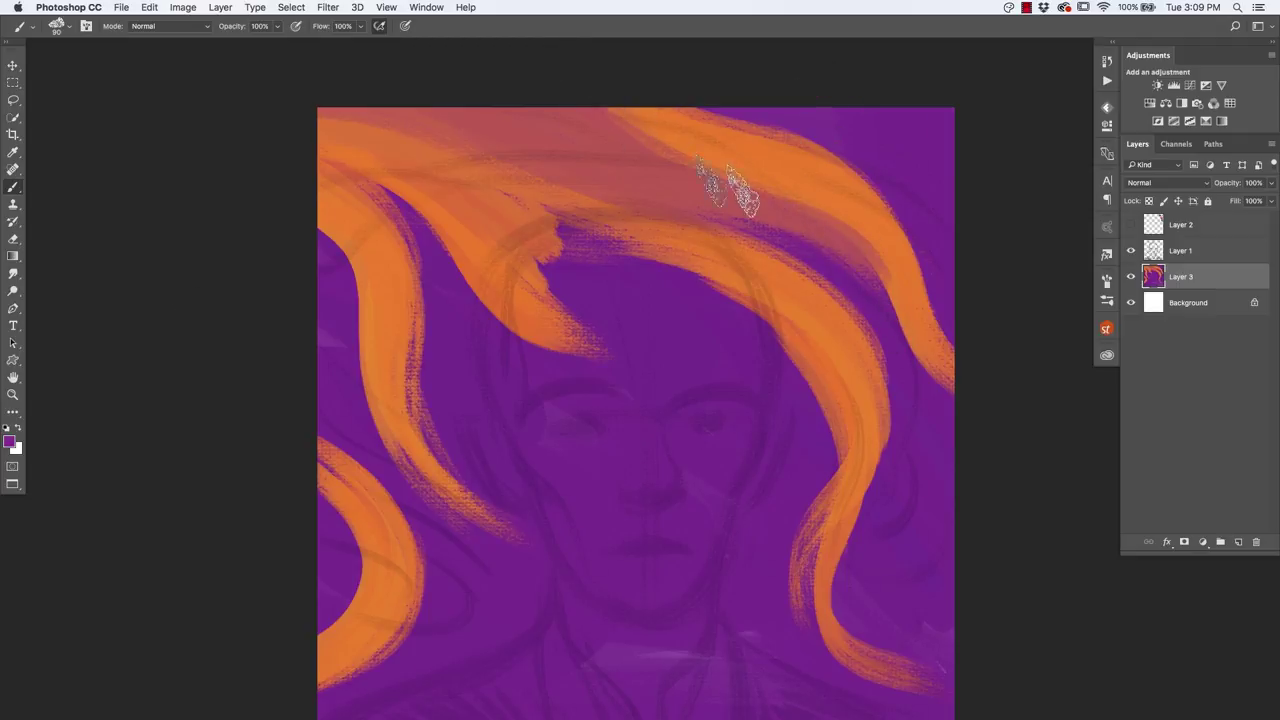
pyautogui.moveTo(740, 190)
pyautogui.mouseDown()
pyautogui.moveTo(537, 84)
pyautogui.moveTo(556, 77)
pyautogui.mouseUp()
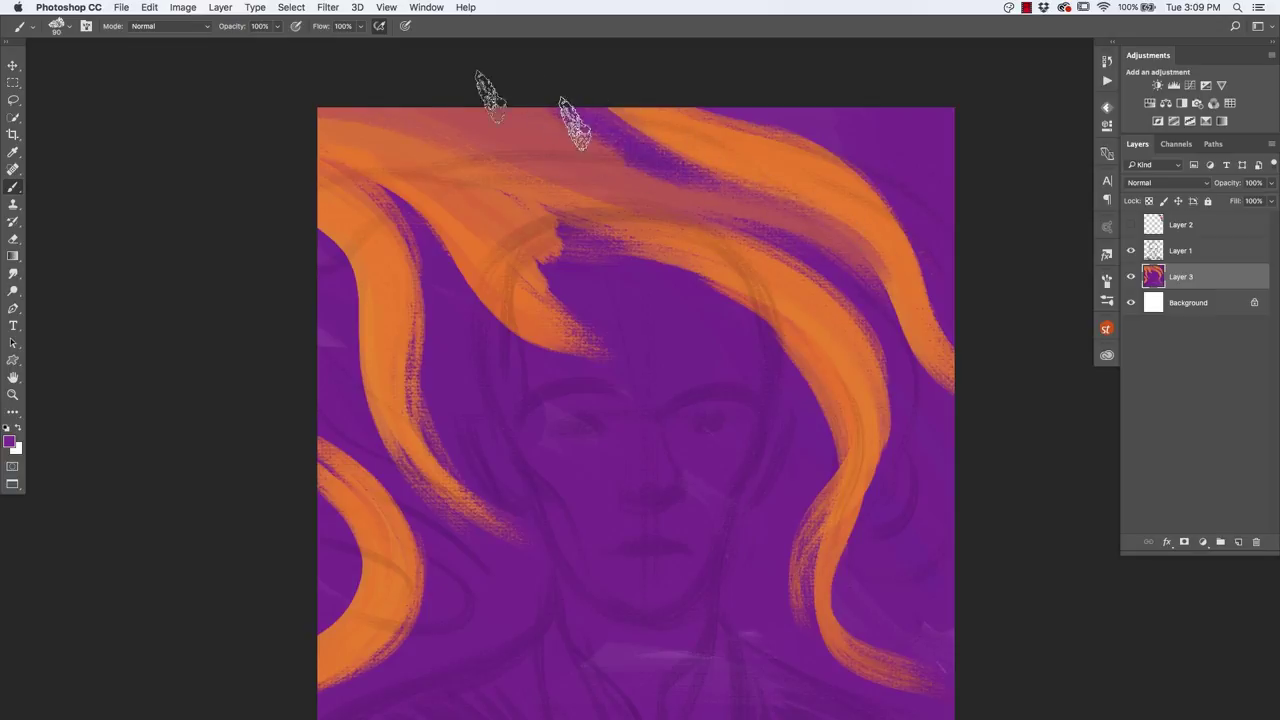
pyautogui.moveTo(610, 120); pyautogui.dragTo(480, 102)
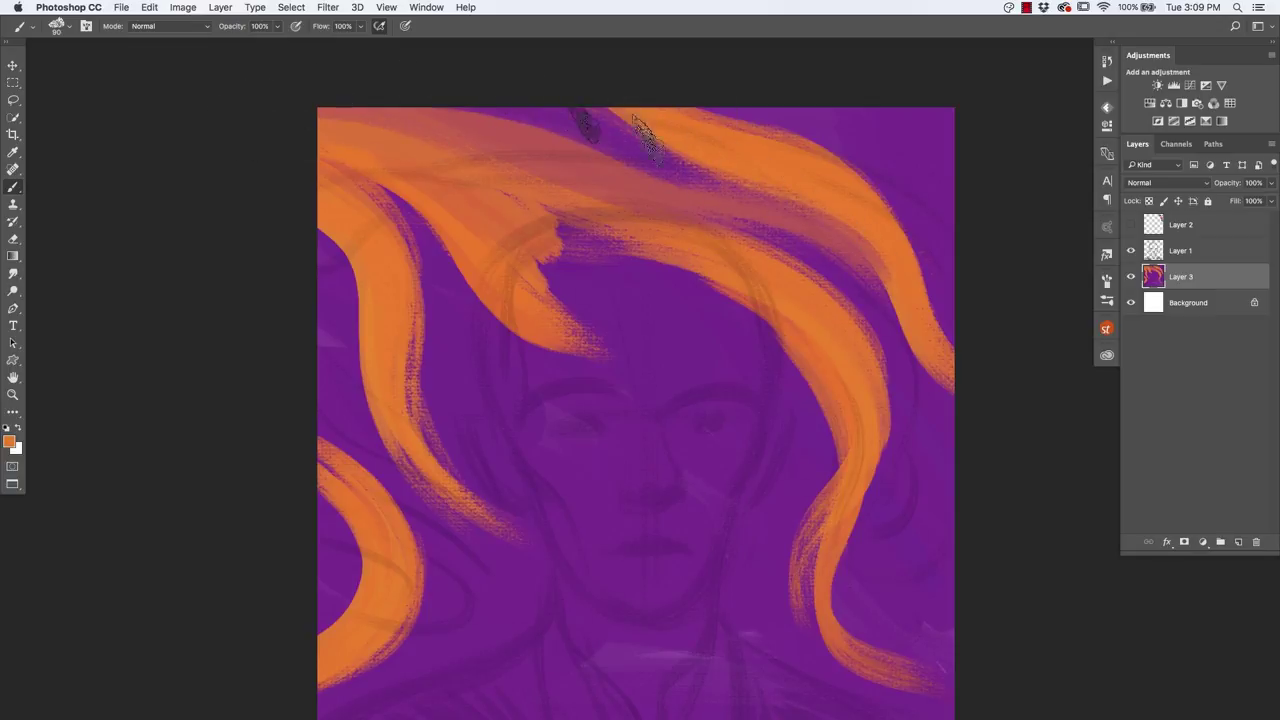
pyautogui.hotkey('ctrl', 'z')
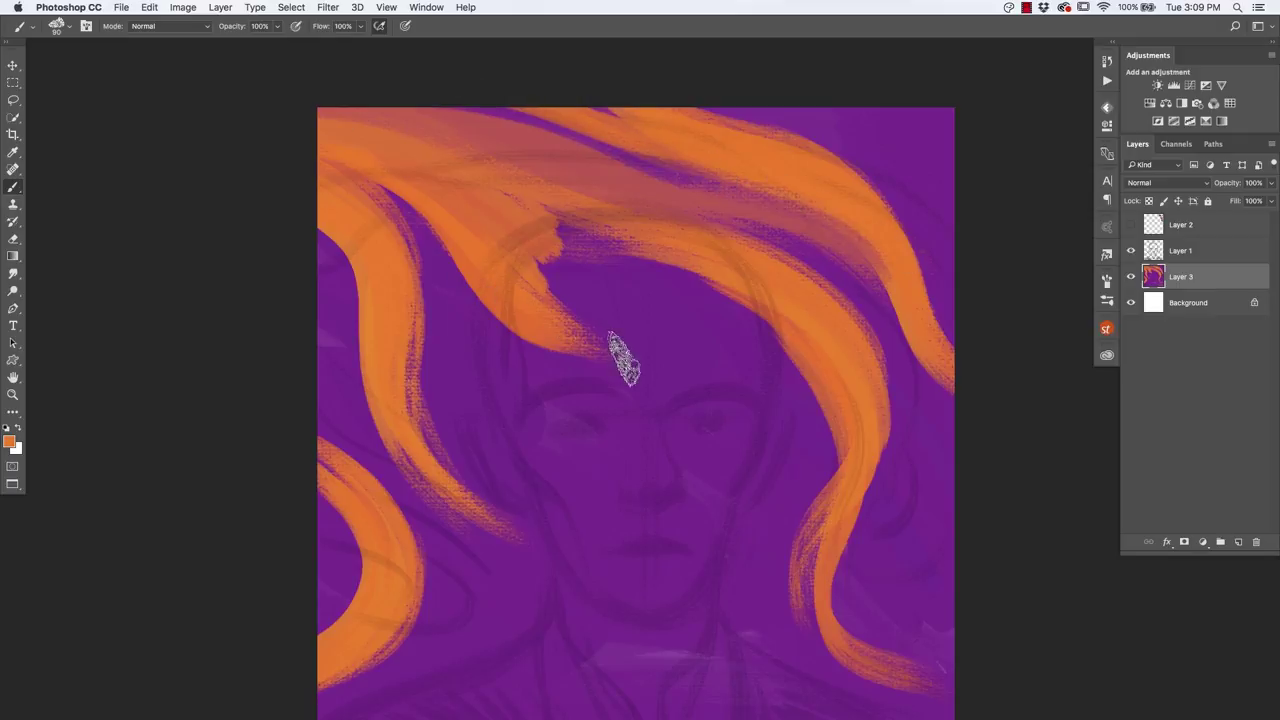
# Step: Streak purple through the left swirl, then repaint it with sampled orange-red
pyautogui.moveTo(410, 520); pyautogui.dragTo(212, 210)
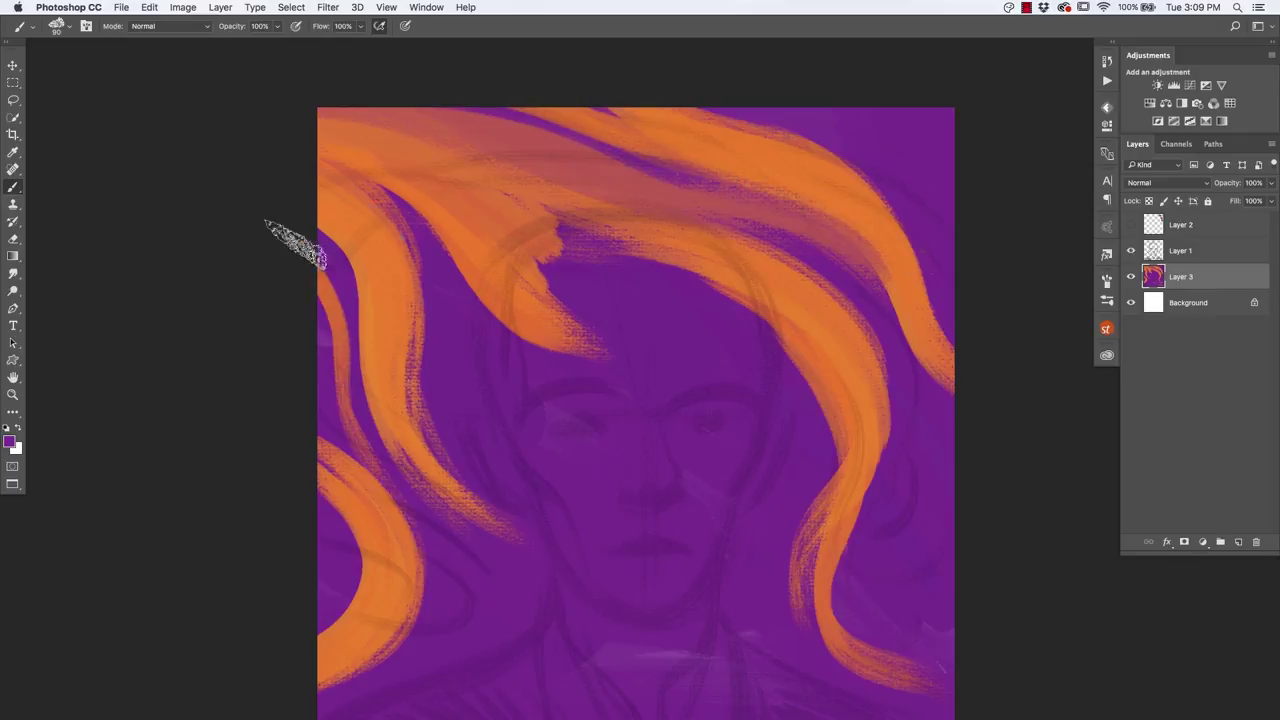
pyautogui.moveTo(300, 205); pyautogui.dragTo(429, 529)
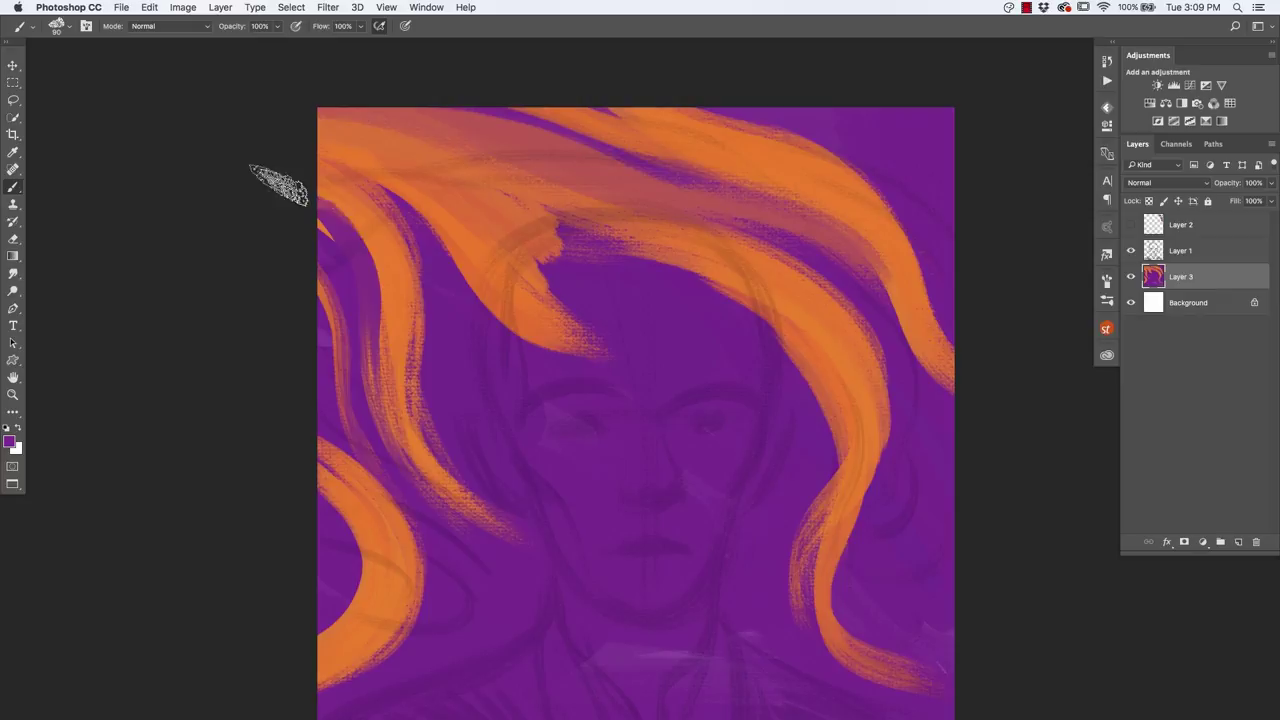
pyautogui.moveTo(277, 186); pyautogui.dragTo(465, 515)
pyautogui.keyDown('alt'); pyautogui.click(407, 307); pyautogui.keyUp('alt')
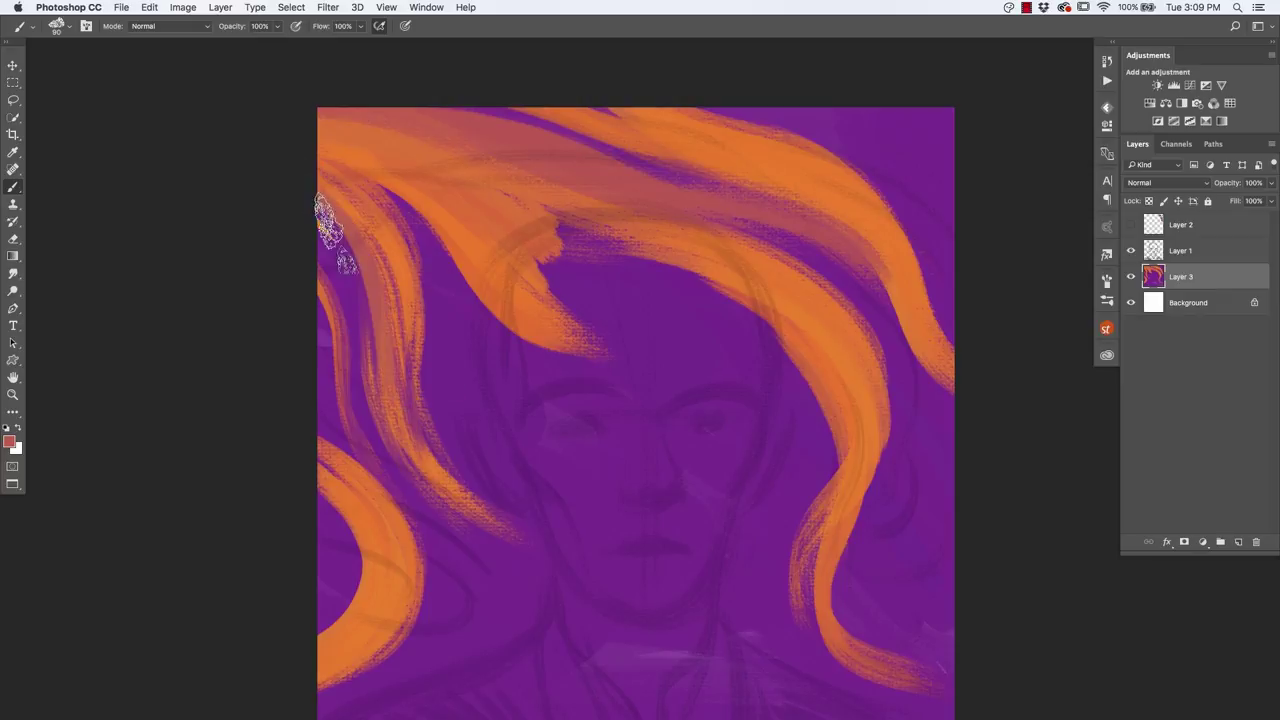
pyautogui.moveTo(323, 214); pyautogui.dragTo(371, 343)
pyautogui.moveTo(284, 212); pyautogui.dragTo(482, 487)
pyautogui.press('super+minus')
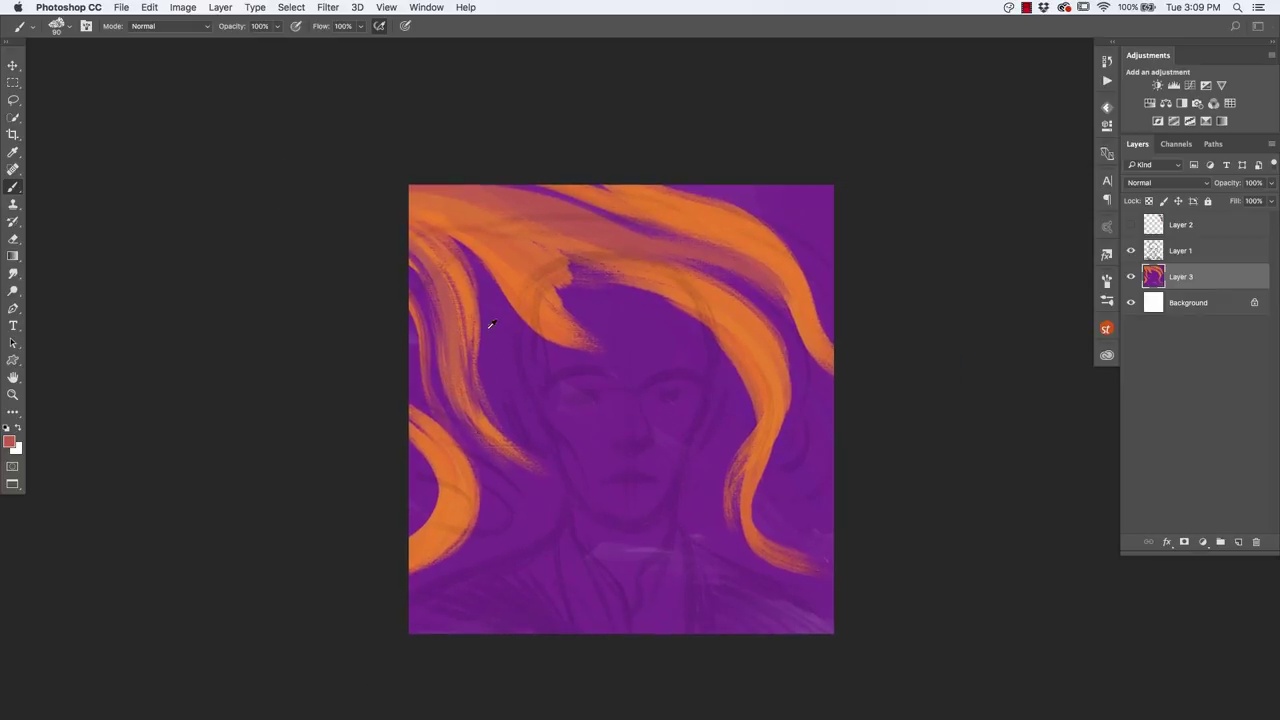
pyautogui.keyDown('alt'); pyautogui.click(487, 331); pyautogui.keyUp('alt')
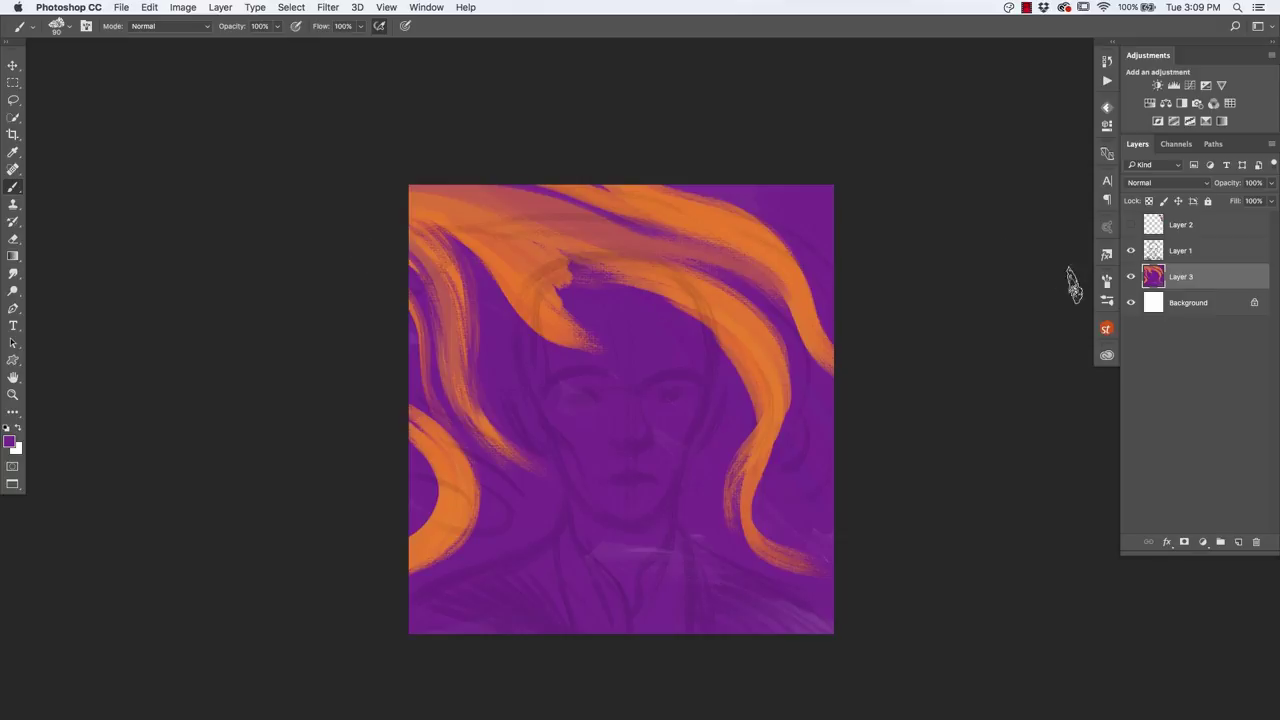
pyautogui.keyDown('alt'); pyautogui.click(744, 210); pyautogui.keyUp('alt')
# Step: Paint grey streaks along the left, right and top orange swirls
pyautogui.hotkey('alt', ']')
pyautogui.hotkey('alt', ']')
pyautogui.scroll(1, 740, 215)
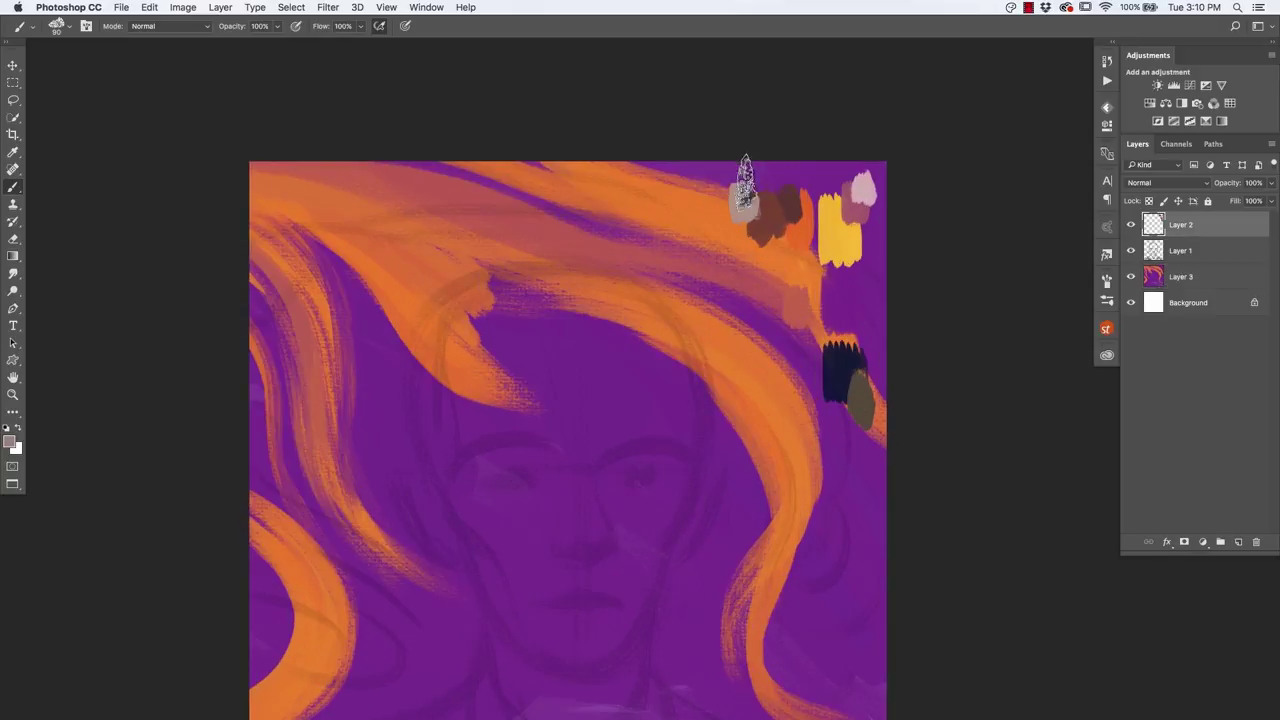
pyautogui.press('super+minus')
pyautogui.hotkey('alt', '[')
pyautogui.hotkey('alt', '[')
pyautogui.moveTo(440, 400)
pyautogui.mouseDown()
pyautogui.moveTo(400, 540)
pyautogui.moveTo(420, 540)
pyautogui.mouseUp()
pyautogui.moveTo(400, 190); pyautogui.dragTo(510, 290)
pyautogui.keyDown('alt'); pyautogui.click(510, 280); pyautogui.keyUp('alt')
pyautogui.moveTo(680, 260); pyautogui.dragTo(770, 460)
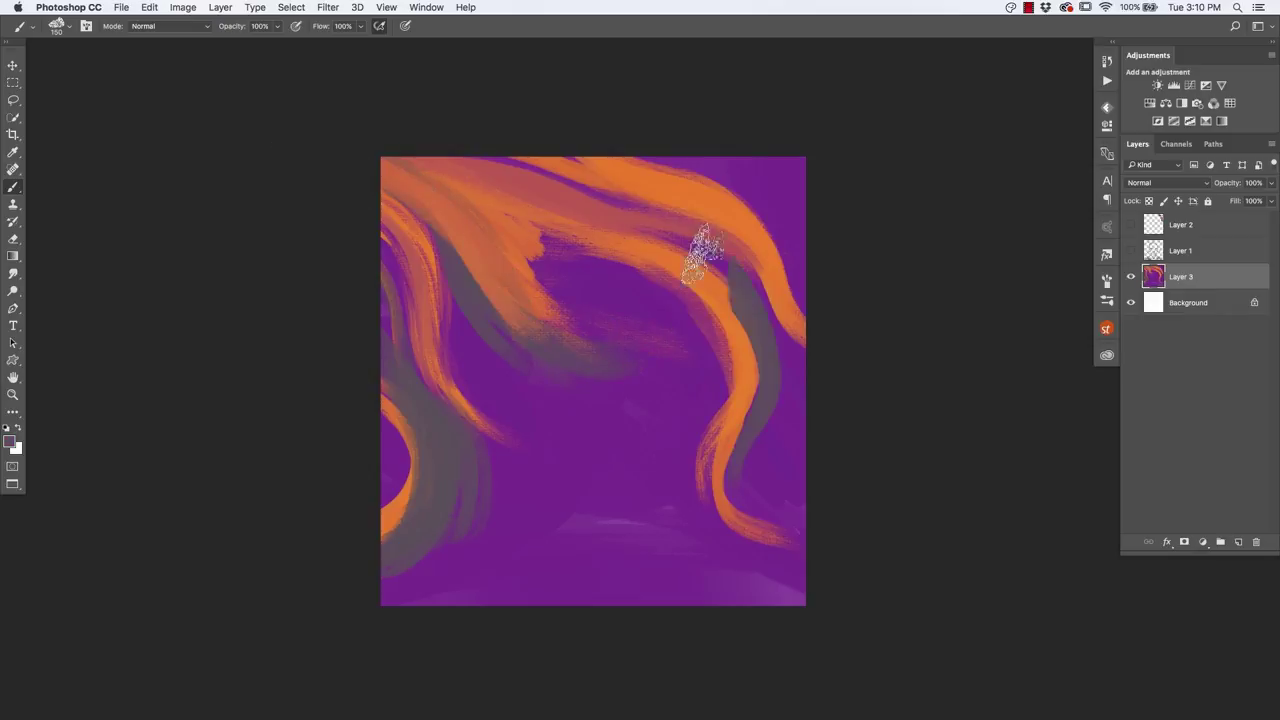
pyautogui.moveTo(520, 180)
pyautogui.mouseDown()
pyautogui.moveTo(790, 260)
pyautogui.moveTo(508, 120)
pyautogui.moveTo(786, 229)
pyautogui.mouseUp()
# Step: Sample purple and pink from the painting and brush purple-grey over the top-left orange
pyautogui.keyDown('alt'); pyautogui.click(765, 205); pyautogui.keyUp('alt')
pyautogui.keyDown('alt'); pyautogui.click(388, 190); pyautogui.keyUp('alt')
pyautogui.keyDown('alt'); pyautogui.click(560, 300); pyautogui.keyUp('alt')
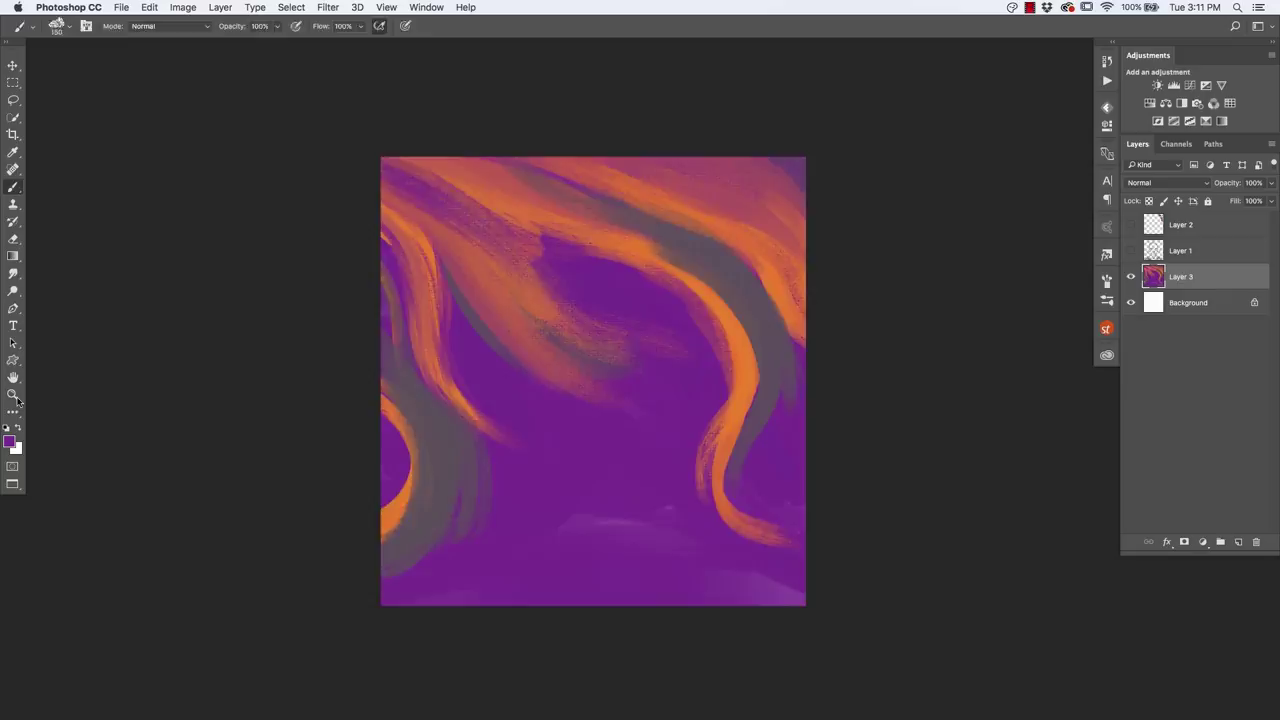
pyautogui.press('super+plus')
pyautogui.keyDown('alt'); pyautogui.click(340, 160); pyautogui.keyUp('alt')
pyautogui.press('super+minus')
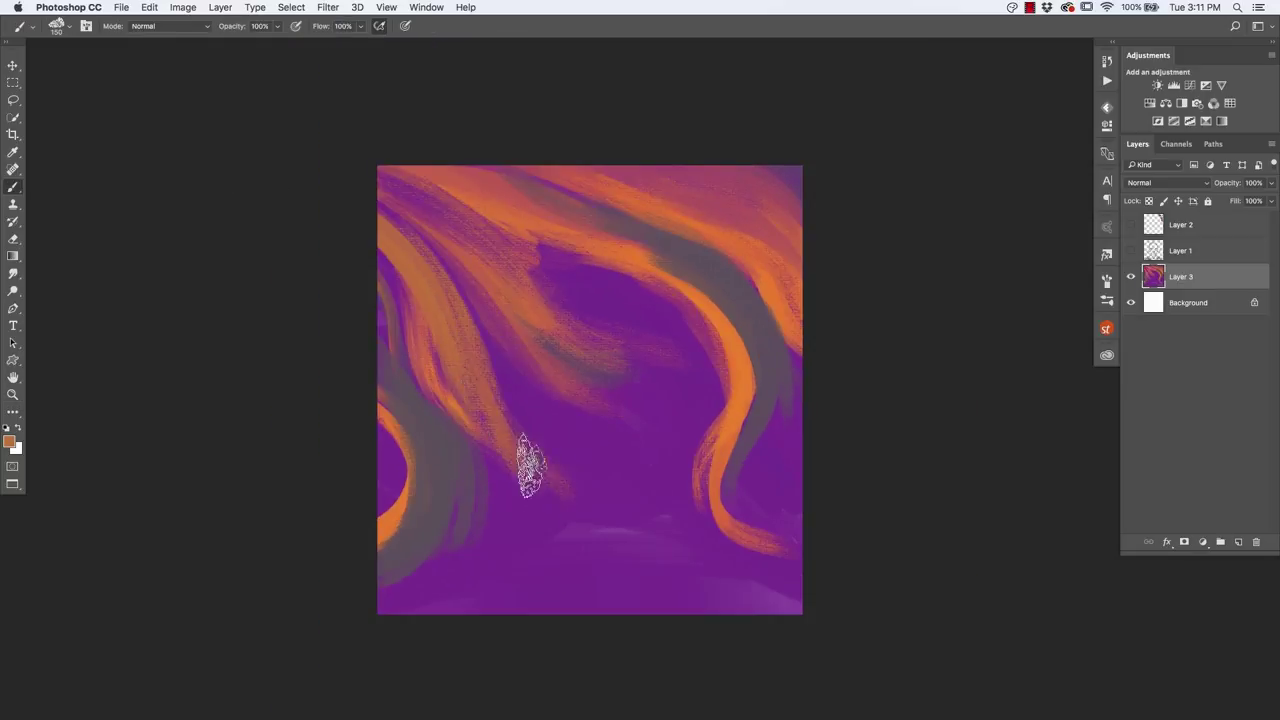
pyautogui.moveTo(524, 235)
pyautogui.mouseDown()
pyautogui.moveTo(400, 171)
pyautogui.moveTo(757, 300)
pyautogui.moveTo(780, 420)
pyautogui.mouseUp()
# Step: Blend orange into the left and right bands and purple over the lower-left strokes
pyautogui.moveTo(405, 400); pyautogui.dragTo(414, 571)
pyautogui.moveTo(440, 380); pyautogui.dragTo(720, 414)
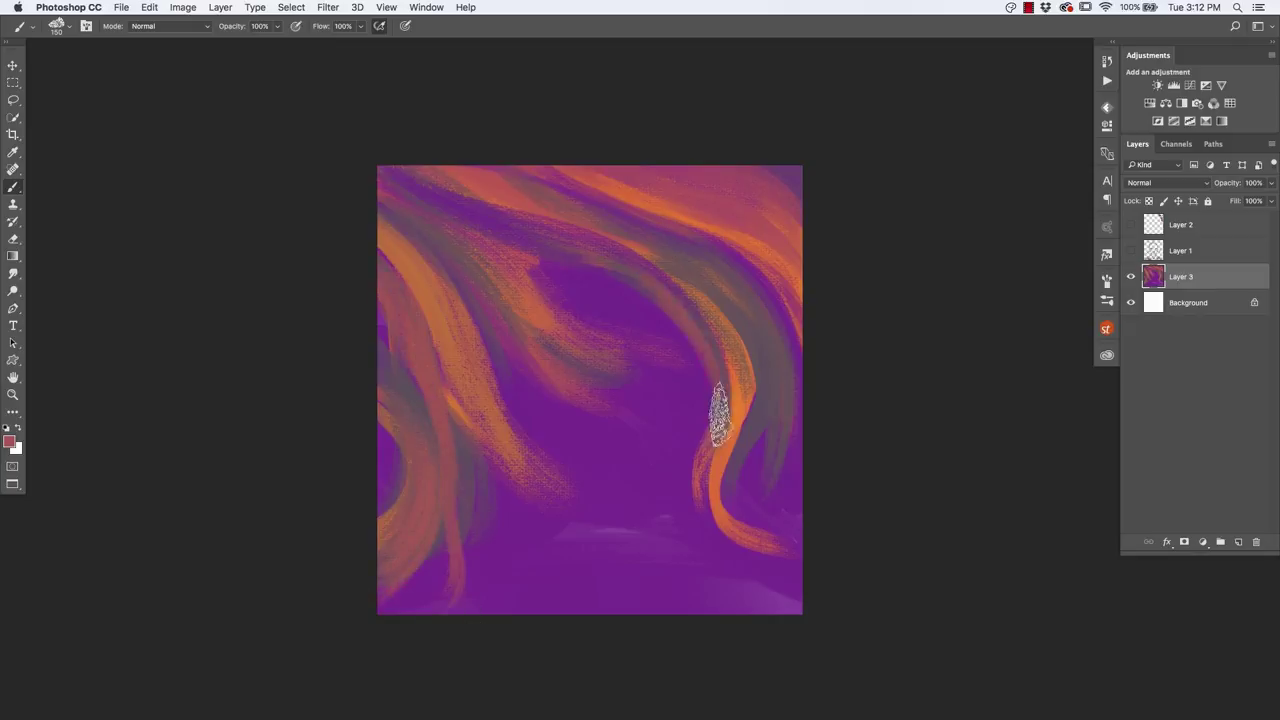
pyautogui.moveTo(700, 250); pyautogui.dragTo(680, 571)
pyautogui.moveTo(710, 360)
pyautogui.mouseDown()
pyautogui.moveTo(768, 540)
pyautogui.moveTo(691, 277)
pyautogui.moveTo(745, 523)
pyautogui.mouseUp()
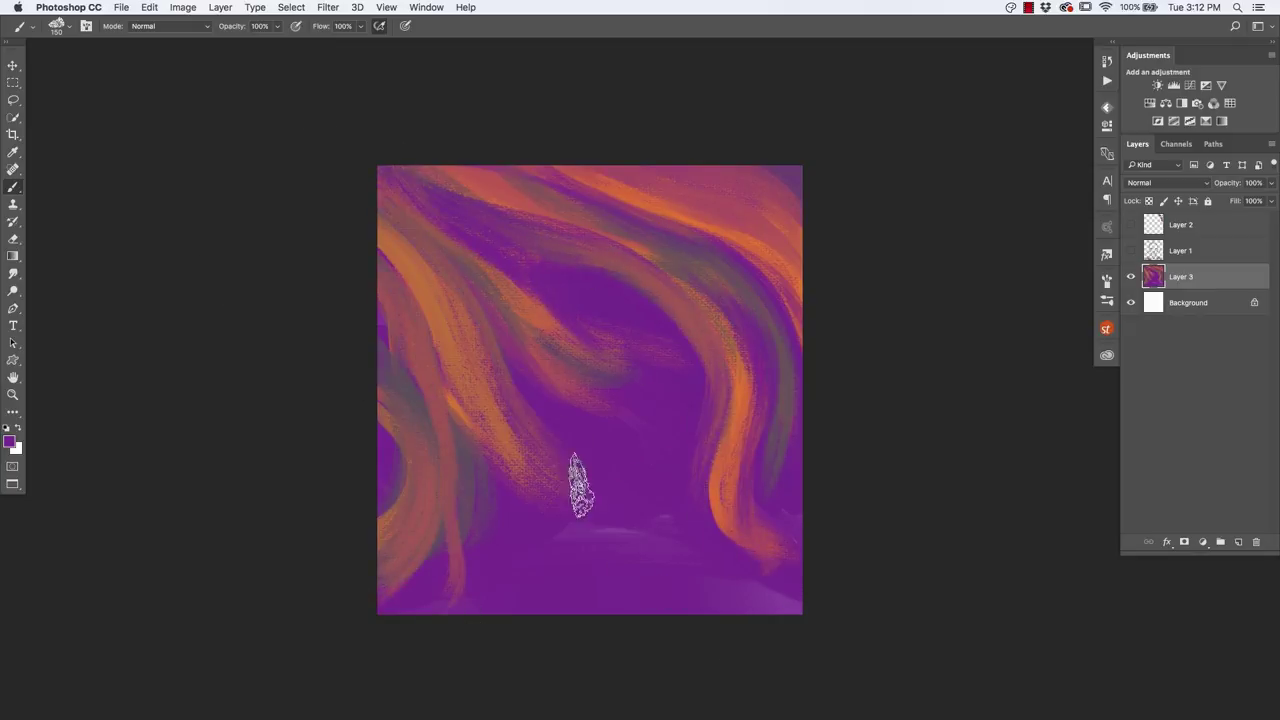
pyautogui.moveTo(430, 585); pyautogui.dragTo(380, 380)
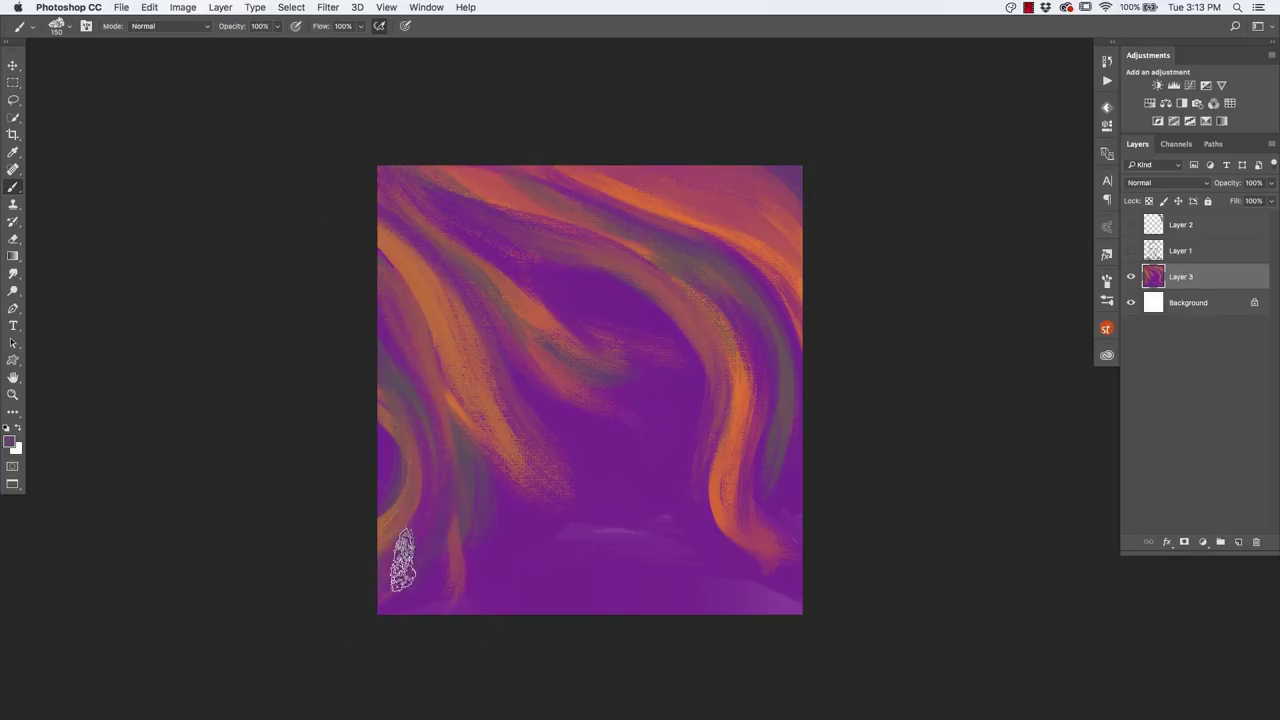
# Step: Paint a coral-orange curl in the lower centre, checking it against the face sketch
pyautogui.keyDown('alt'); pyautogui.click(737, 245); pyautogui.keyUp('alt')
pyautogui.click(1131, 250)
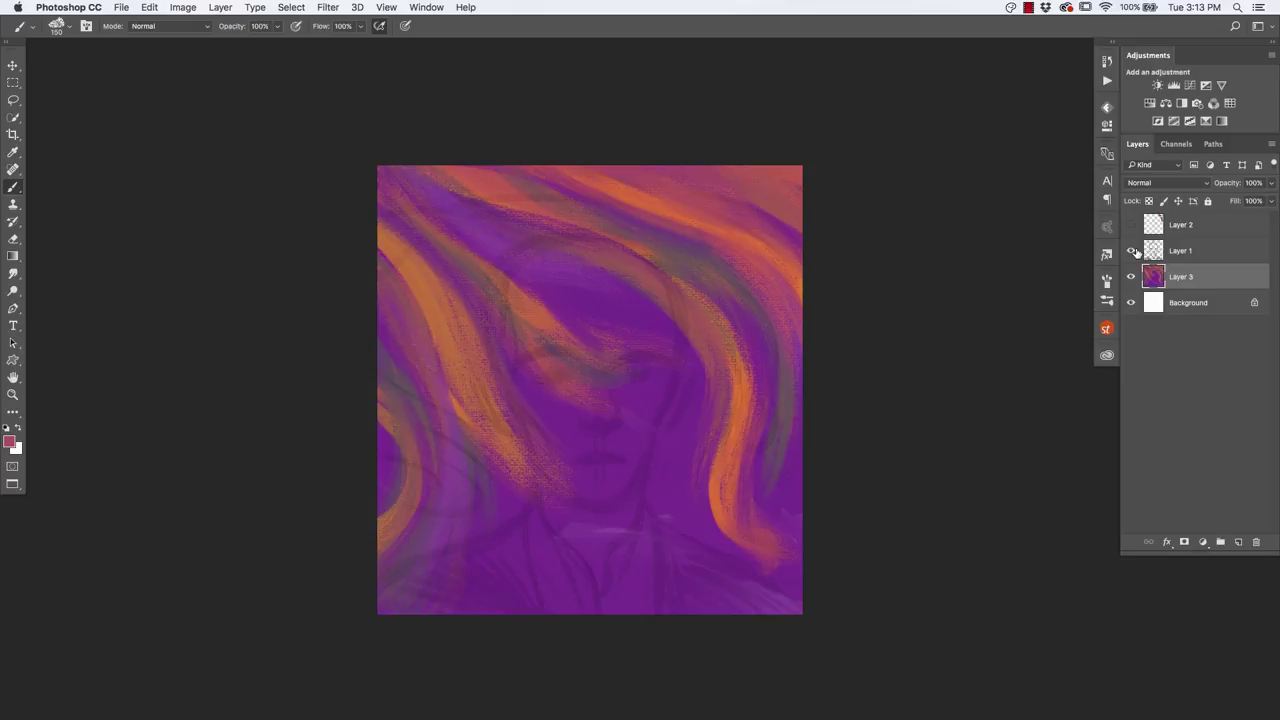
pyautogui.moveTo(670, 545)
pyautogui.mouseDown()
pyautogui.moveTo(663, 443)
pyautogui.moveTo(686, 529)
pyautogui.moveTo(629, 357)
pyautogui.mouseUp()
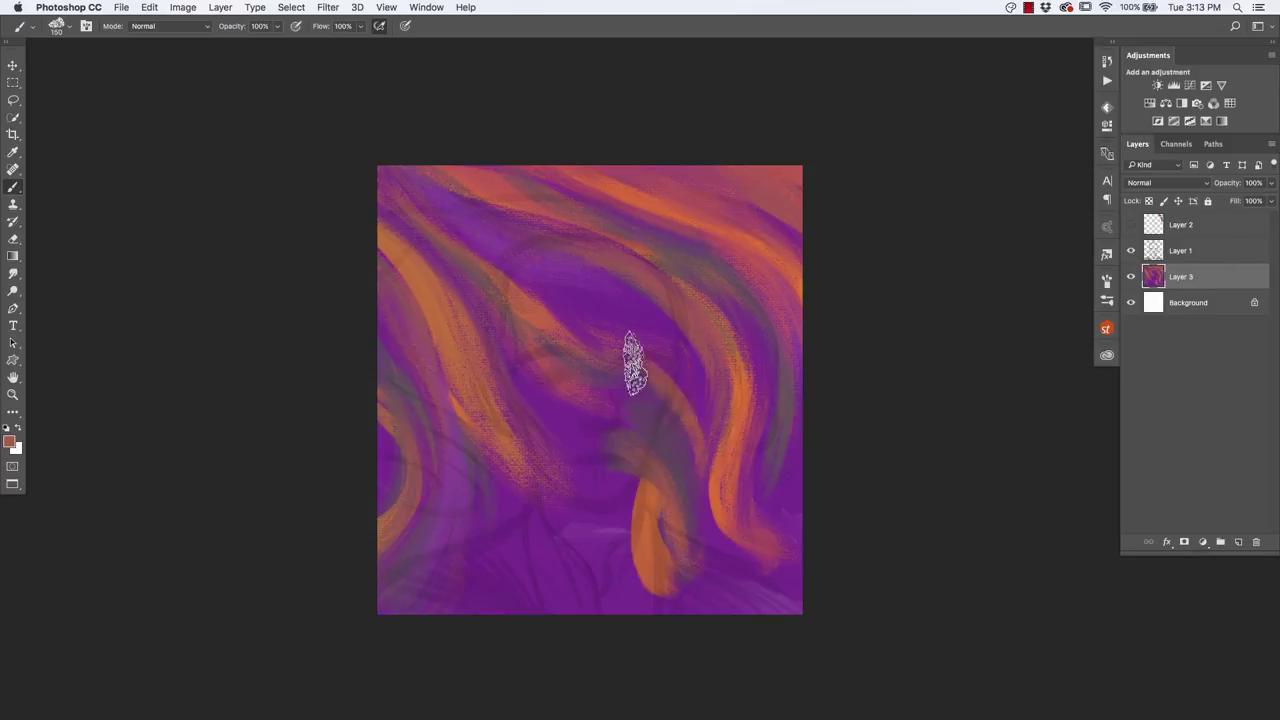
pyautogui.click(1131, 250)
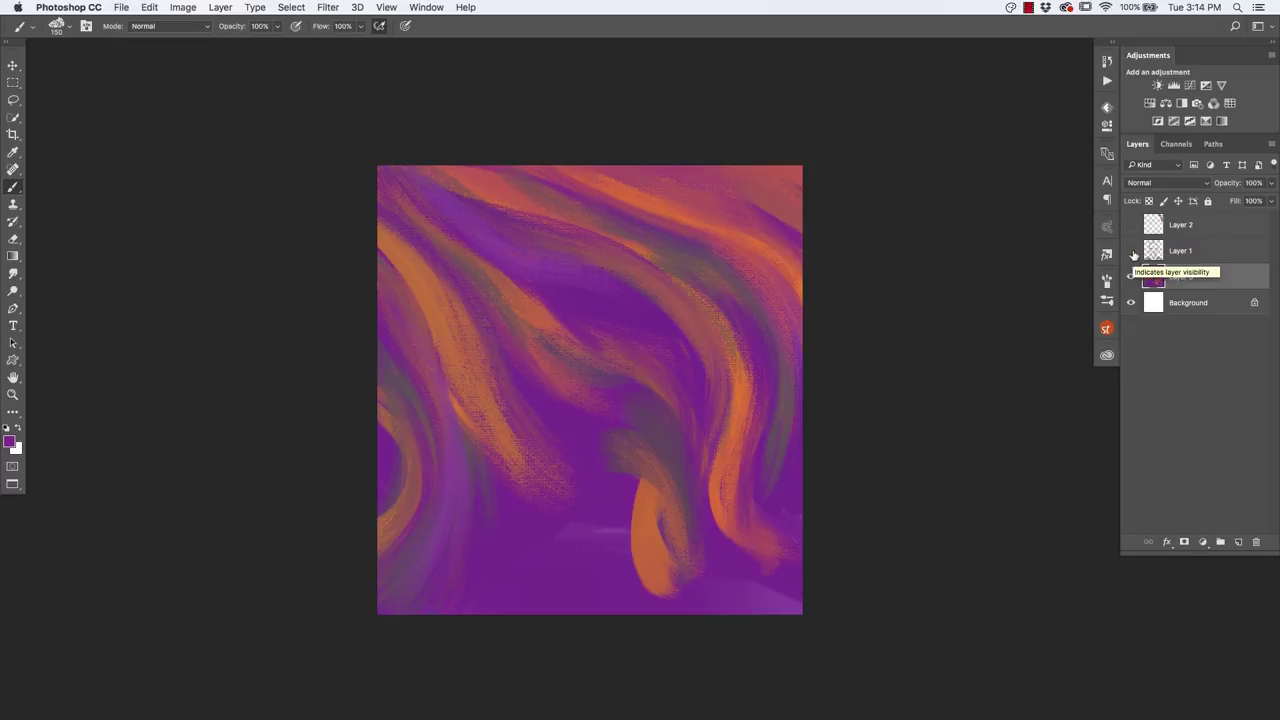
# Step: Show the face sketch and colour swatches, sample the yellow, and make Layer 2 active
pyautogui.click(1131, 250)
pyautogui.click(1131, 225)
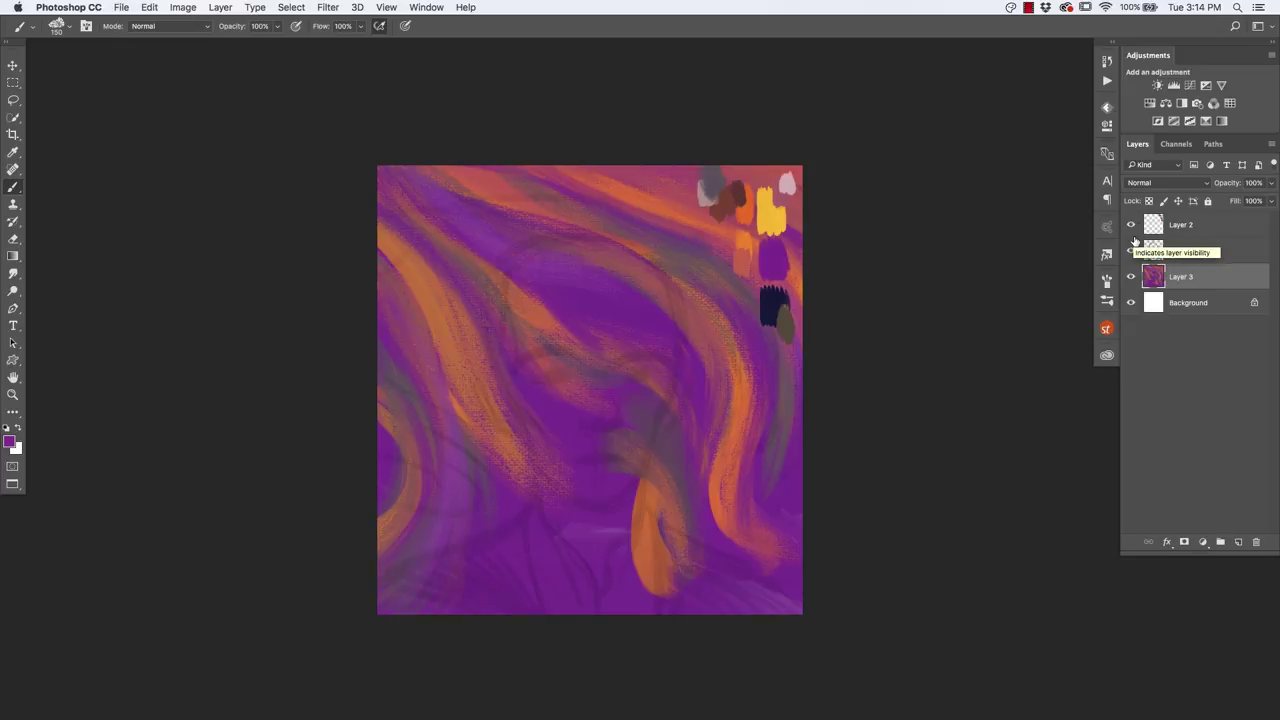
pyautogui.scroll(2, 745, 220)
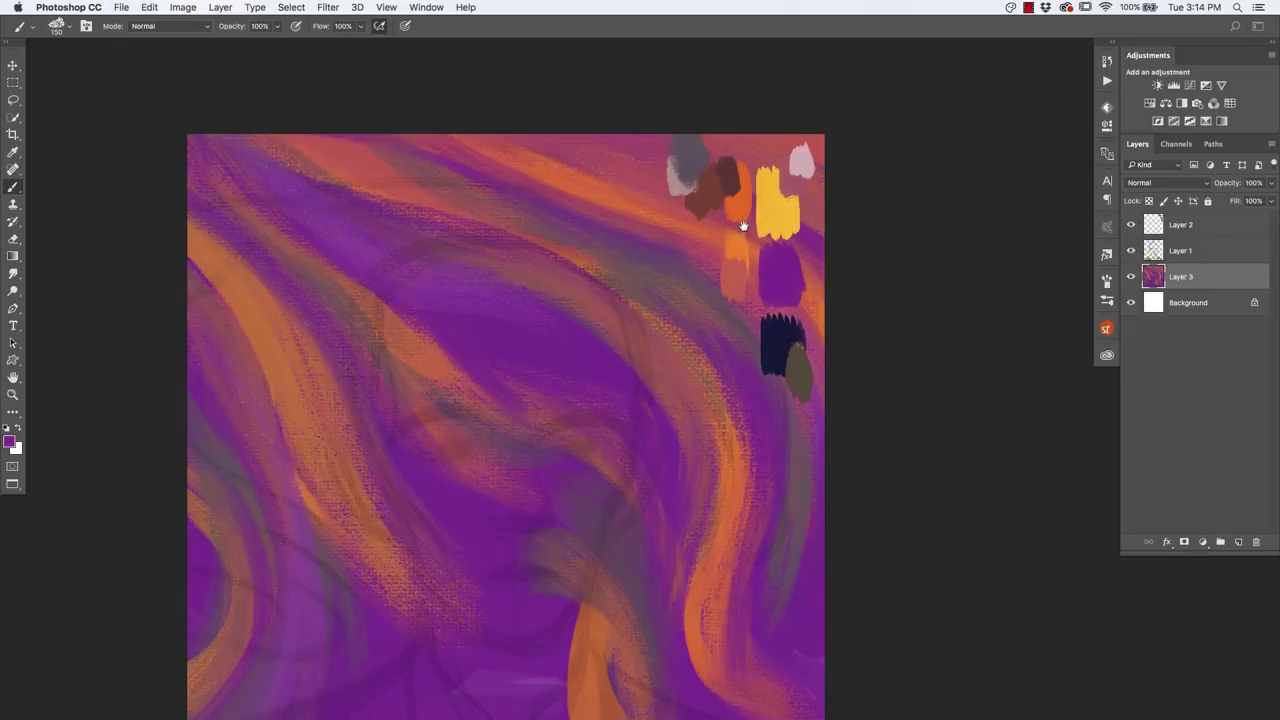
pyautogui.moveTo(630, 280); pyautogui.dragTo(687, 208)
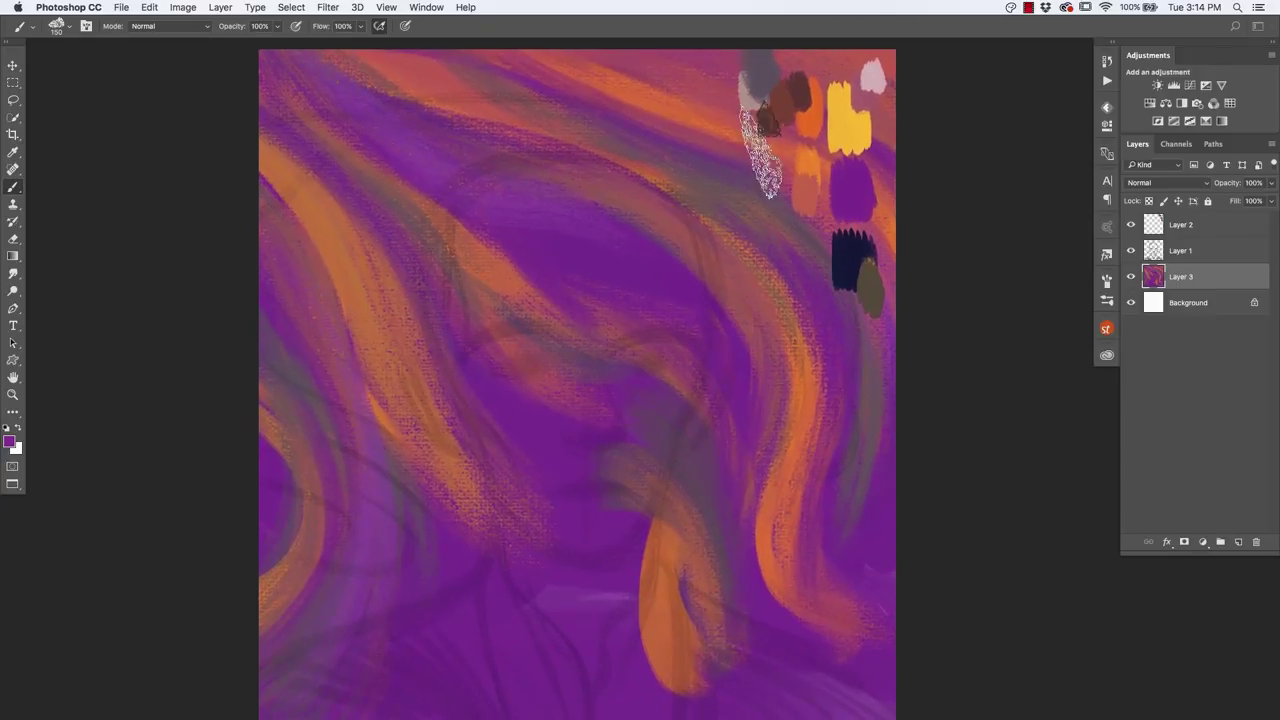
pyautogui.keyDown('alt'); pyautogui.click(840, 122); pyautogui.keyUp('alt')
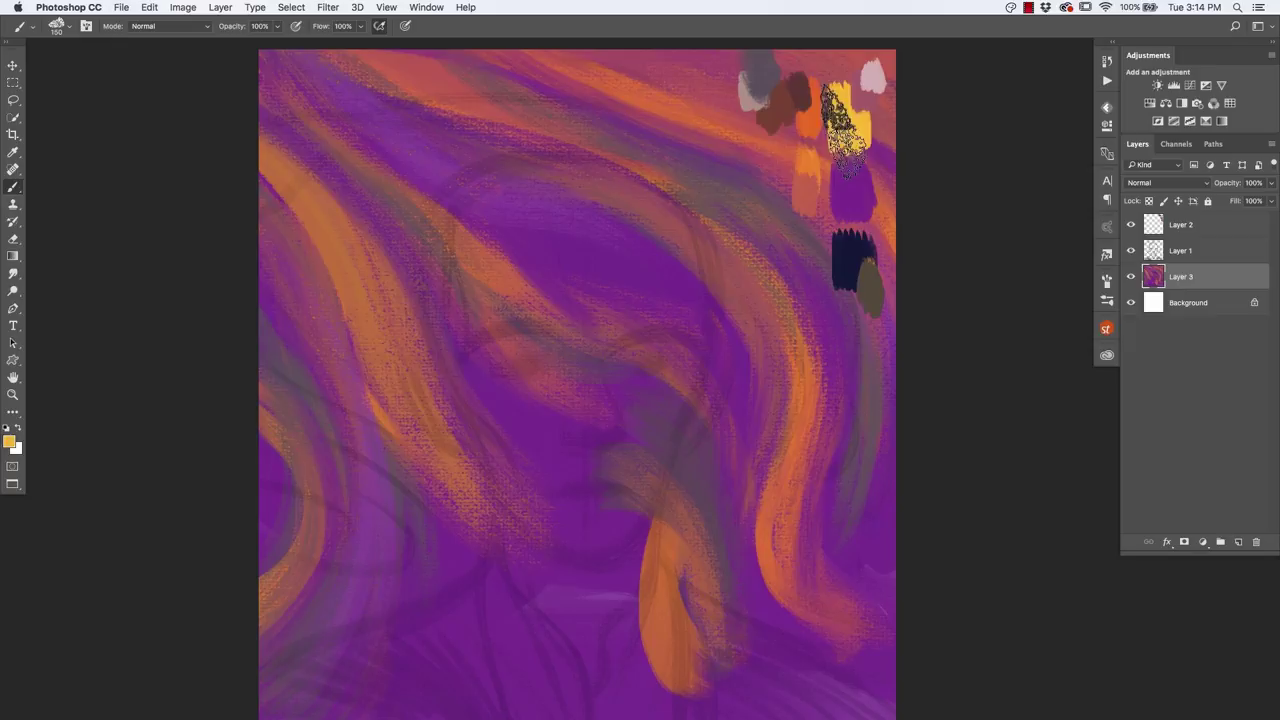
pyautogui.keyDown('alt'); pyautogui.click(846, 117); pyautogui.keyUp('alt')
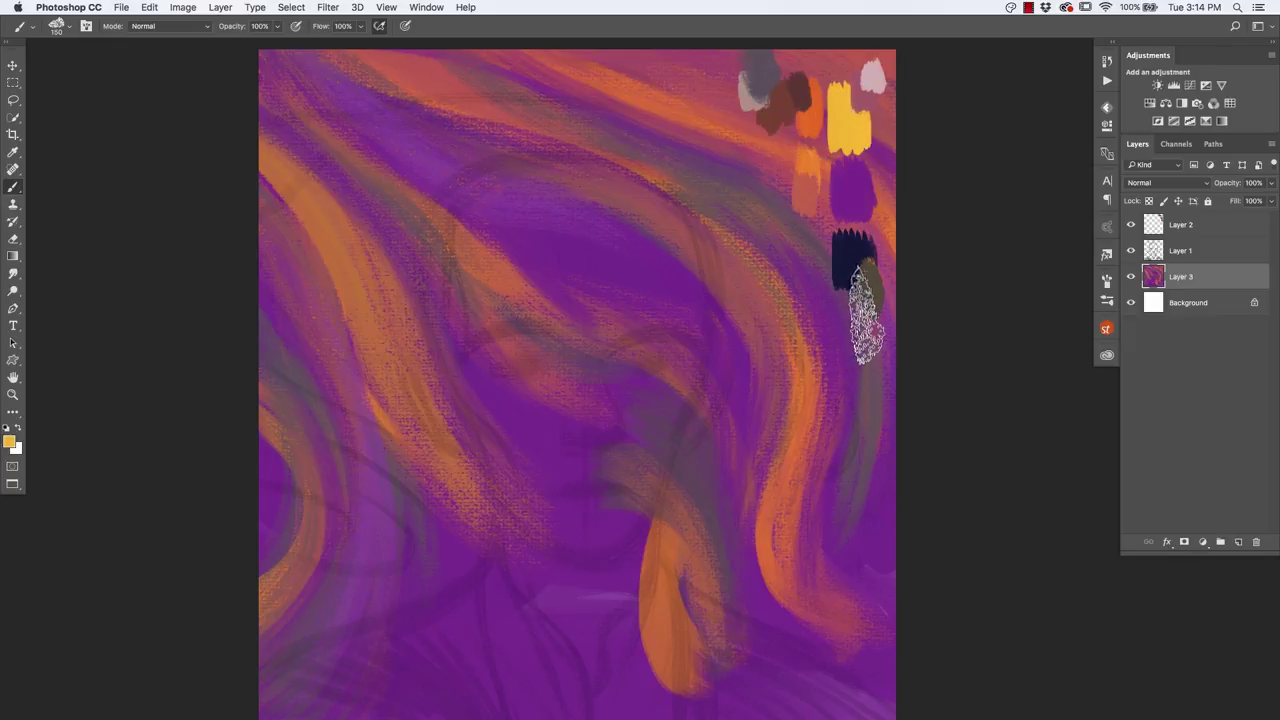
pyautogui.click(1155, 224)
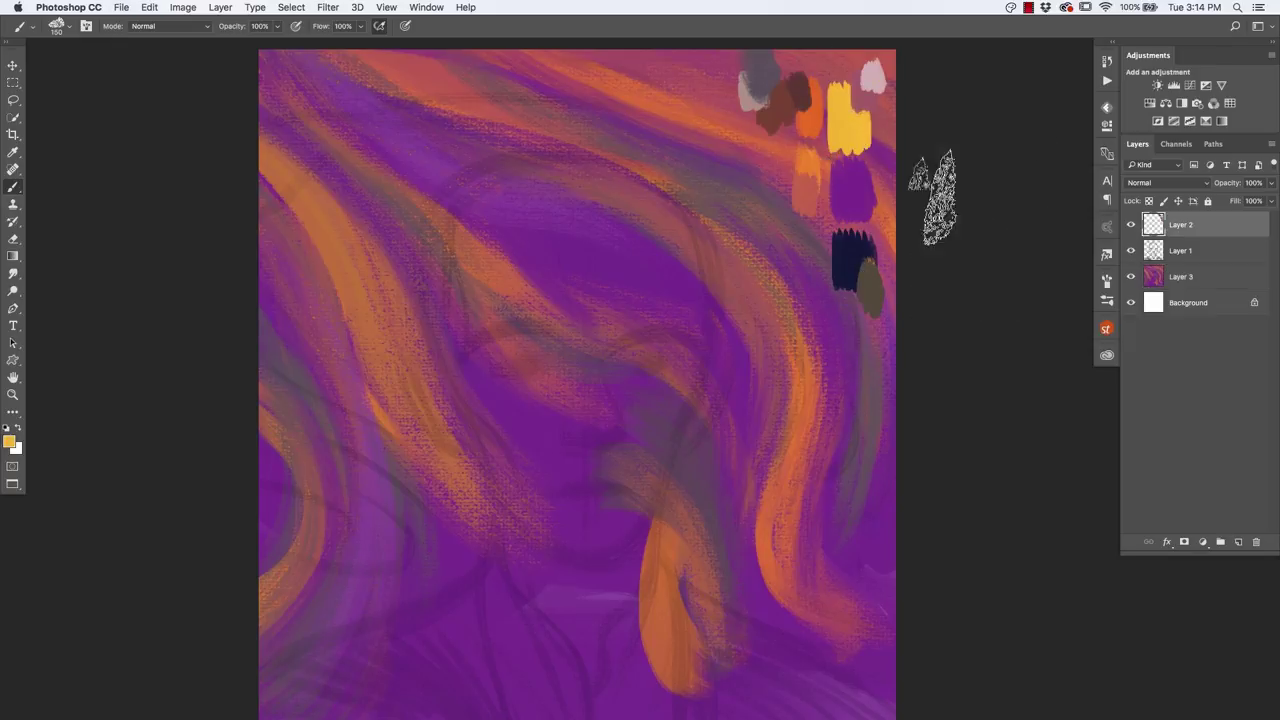
# Step: Dab olive, pale pink and a mixed tan beside the swatches
pyautogui.moveTo(869, 303); pyautogui.dragTo(847, 330)
pyautogui.keyDown('alt'); pyautogui.click(867, 295); pyautogui.keyUp('alt')
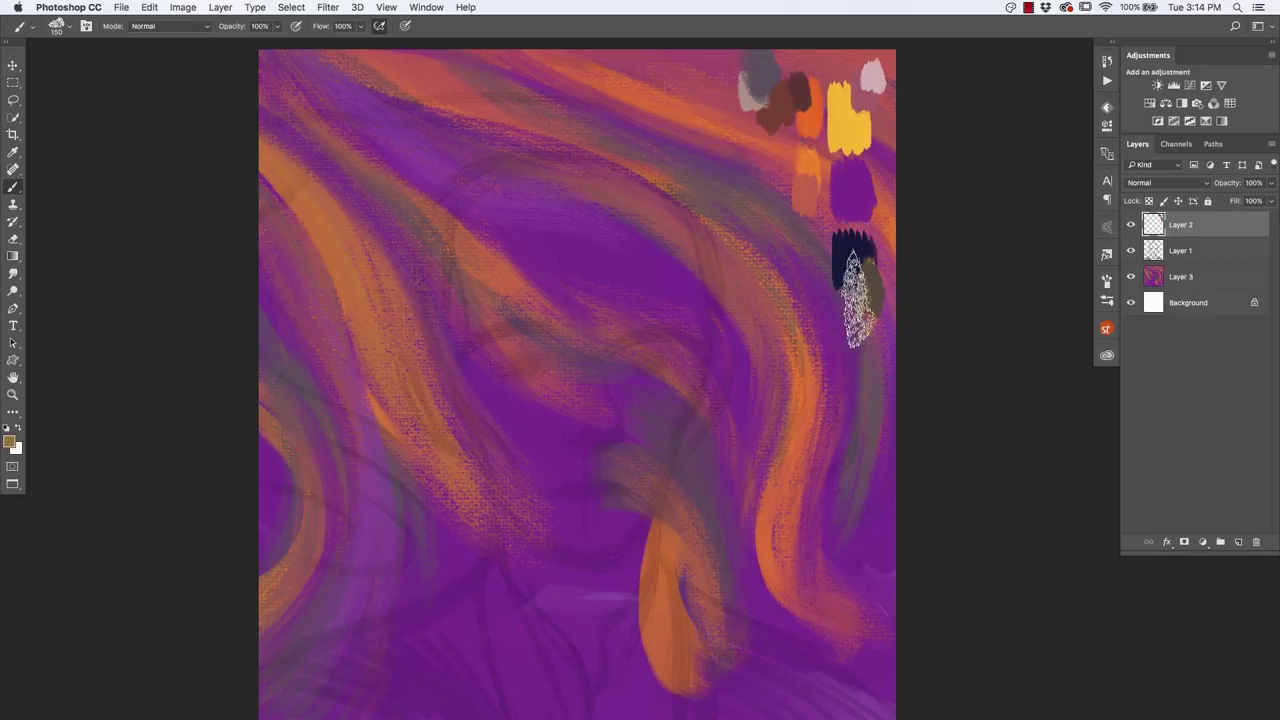
pyautogui.moveTo(852, 300); pyautogui.dragTo(850, 375)
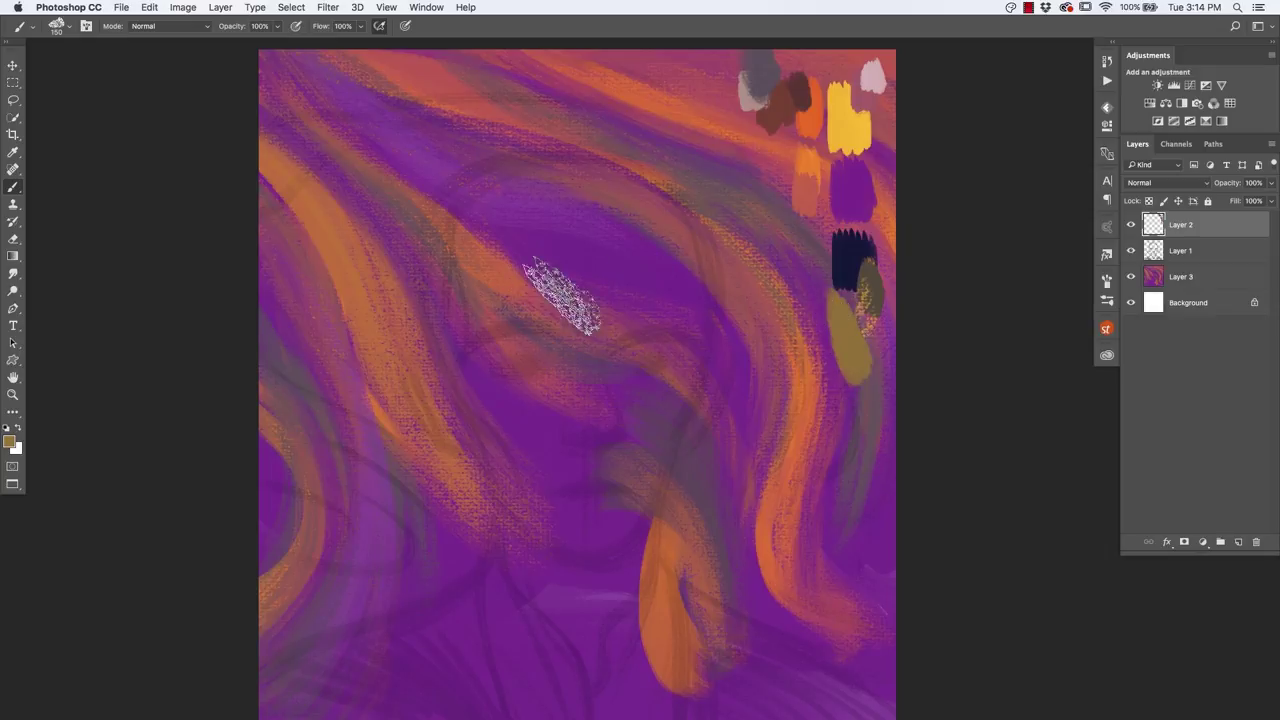
pyautogui.keyDown('alt'); pyautogui.click(877, 72); pyautogui.keyUp('alt')
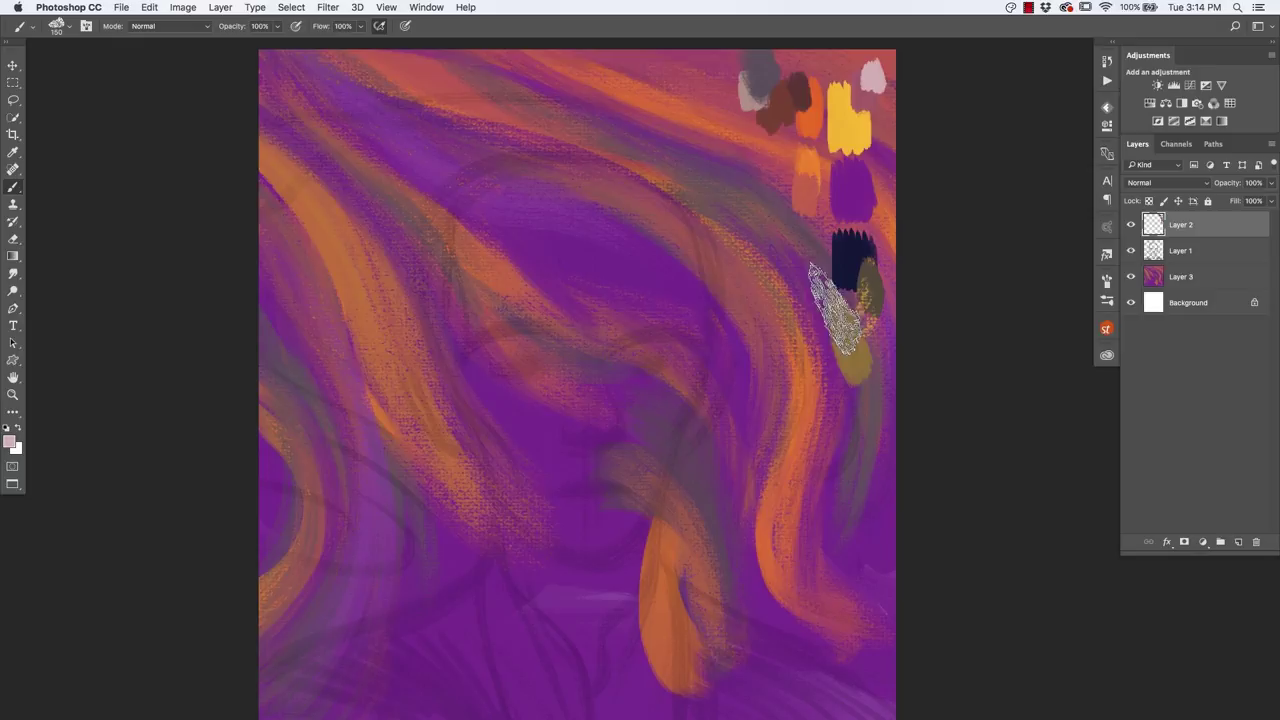
pyautogui.click(824, 288)
pyautogui.moveTo(841, 305); pyautogui.dragTo(844, 300)
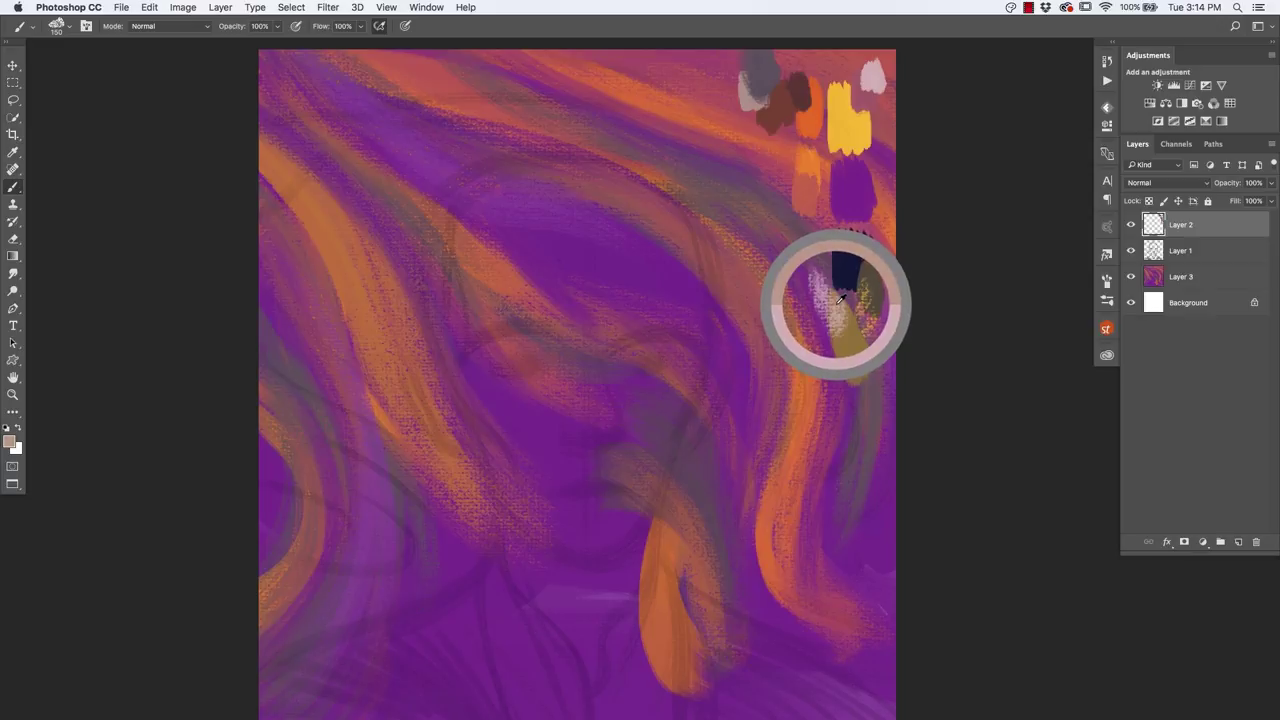
pyautogui.moveTo(843, 300); pyautogui.dragTo(842, 300)
pyautogui.click(814, 268)
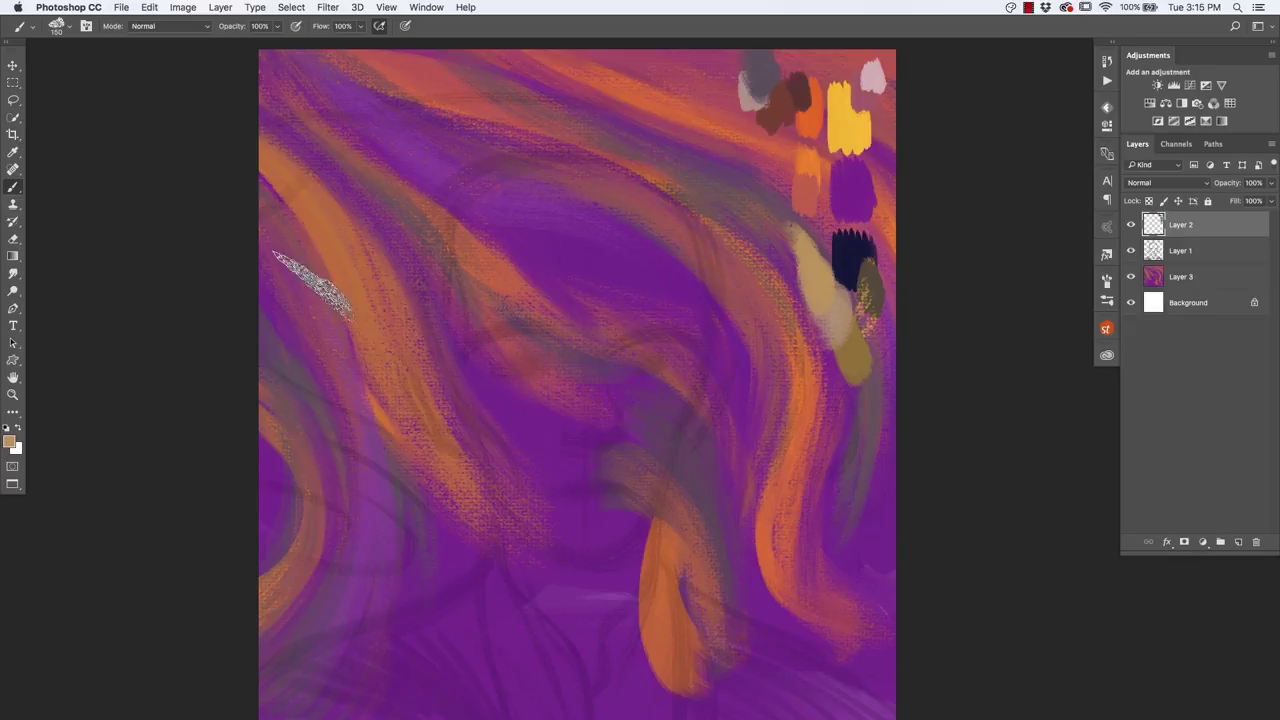
pyautogui.moveTo(523, 443); pyautogui.dragTo(554, 406)
# Step: Paint the tan head outline: crown arc, both sides and the curve around the chin
pyautogui.click(1163, 279)
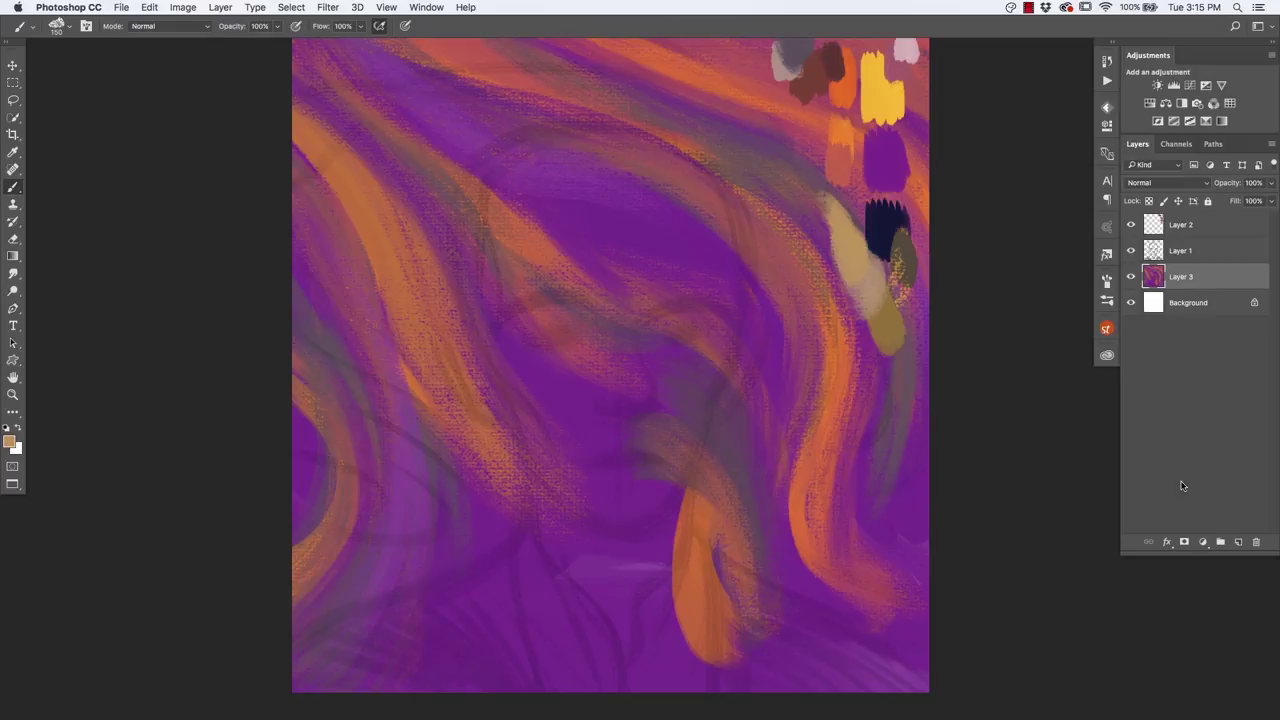
pyautogui.press('[')
pyautogui.moveTo(505, 195)
pyautogui.mouseDown()
pyautogui.moveTo(686, 251)
pyautogui.moveTo(543, 171)
pyautogui.moveTo(670, 160)
pyautogui.mouseUp()
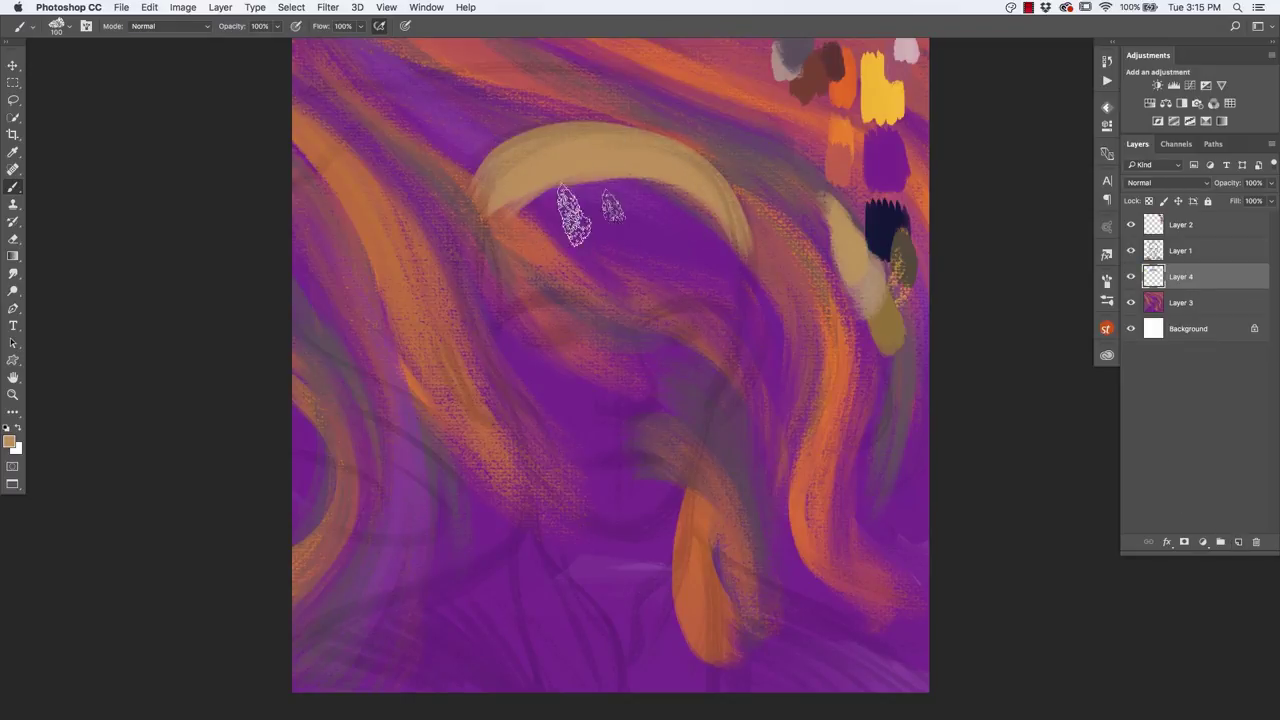
pyautogui.moveTo(586, 214); pyautogui.dragTo(463, 257)
pyautogui.moveTo(486, 177); pyautogui.dragTo(543, 440)
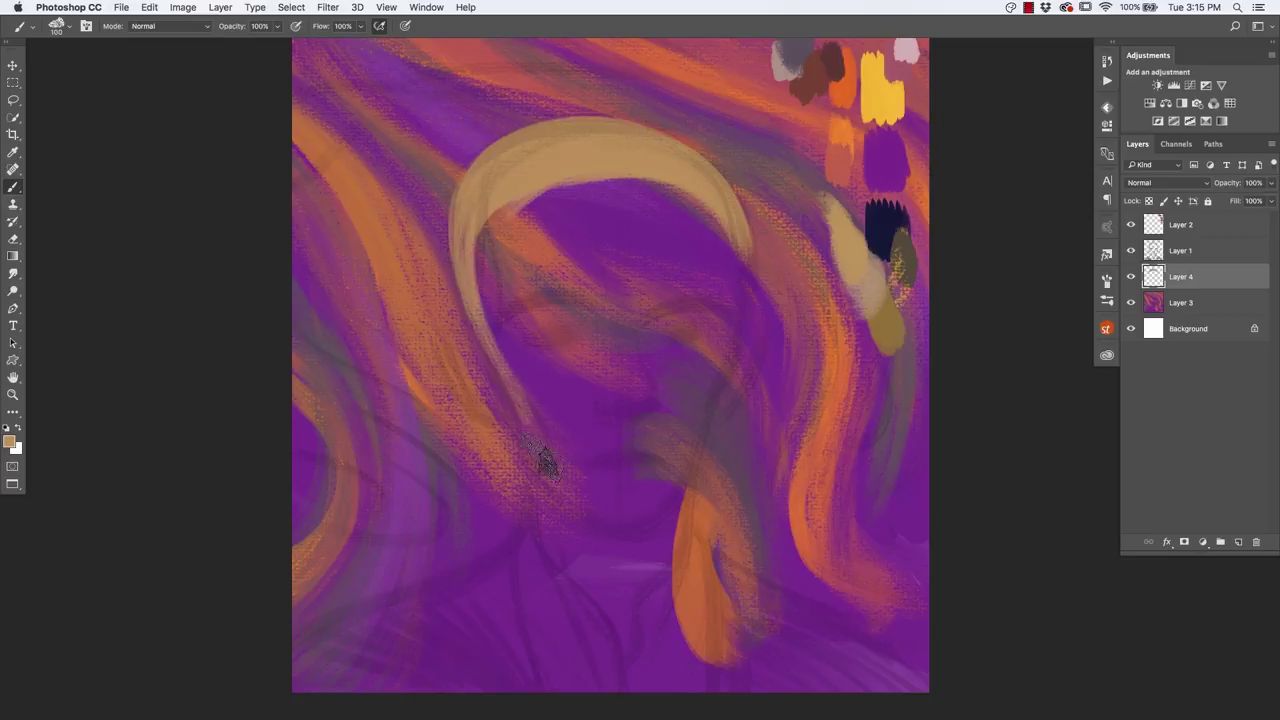
pyautogui.moveTo(705, 170)
pyautogui.mouseDown()
pyautogui.moveTo(726, 291)
pyautogui.moveTo(662, 485)
pyautogui.mouseUp()
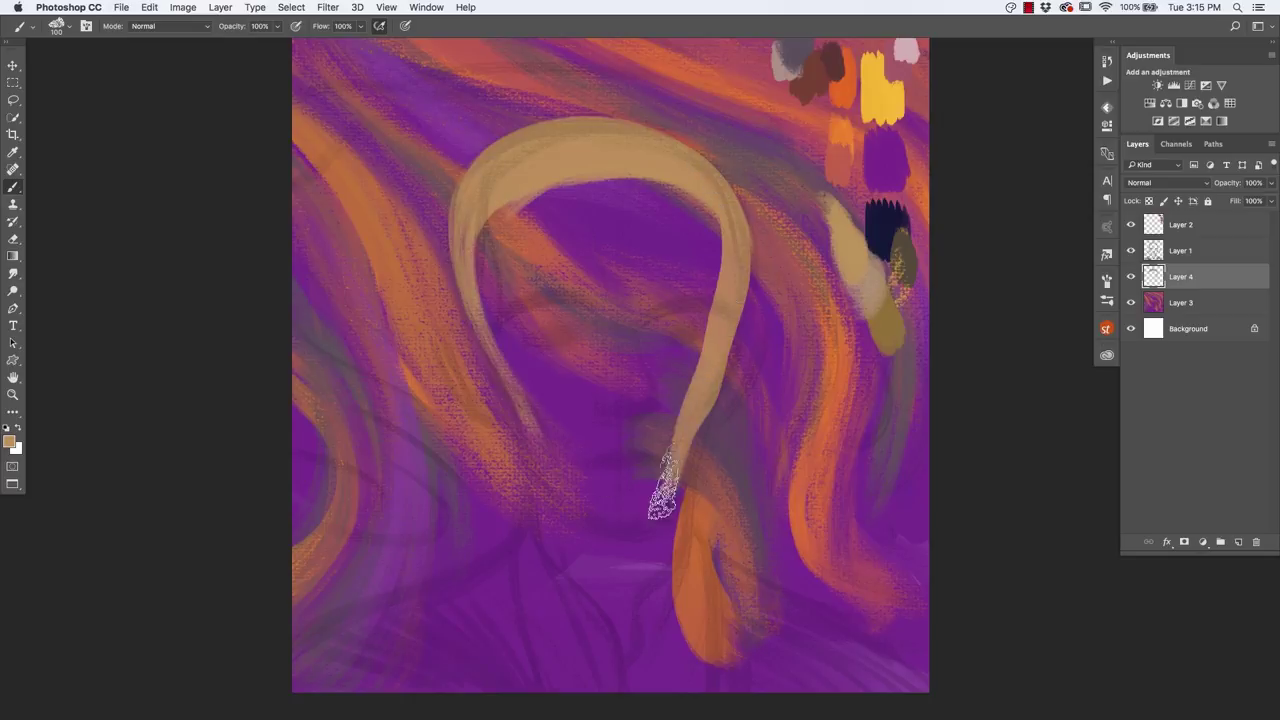
pyautogui.moveTo(717, 348)
pyautogui.mouseDown()
pyautogui.moveTo(600, 471)
pyautogui.moveTo(551, 408)
pyautogui.mouseUp()
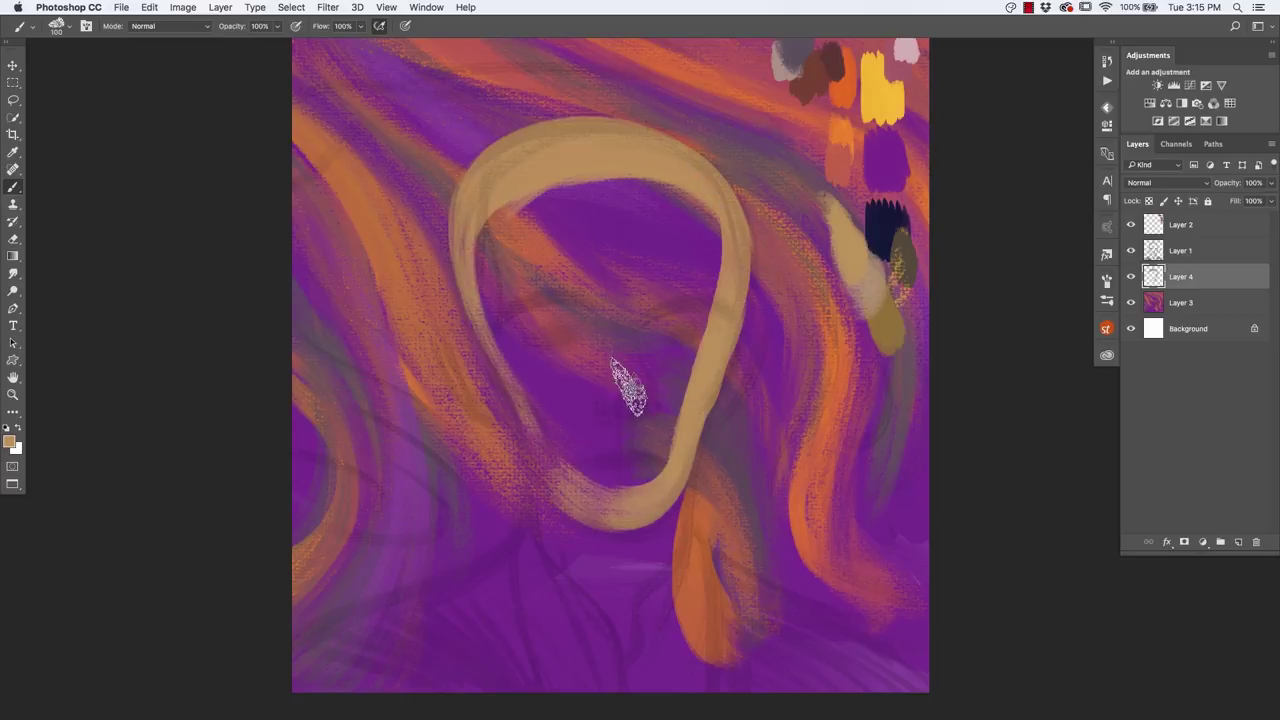
pyautogui.moveTo(684, 420)
pyautogui.mouseDown()
pyautogui.moveTo(637, 160)
pyautogui.moveTo(700, 229)
pyautogui.moveTo(680, 425)
pyautogui.mouseUp()
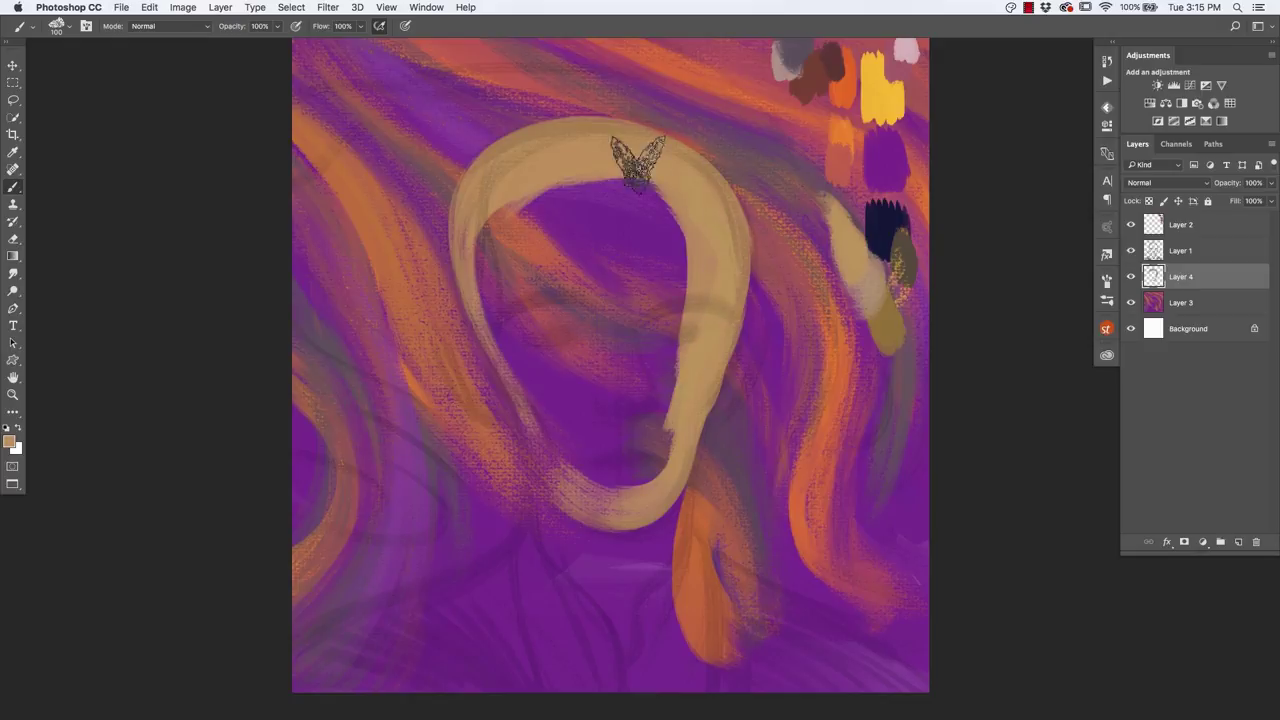
pyautogui.moveTo(560, 175)
pyautogui.mouseDown()
pyautogui.moveTo(492, 372)
pyautogui.moveTo(469, 351)
pyautogui.mouseUp()
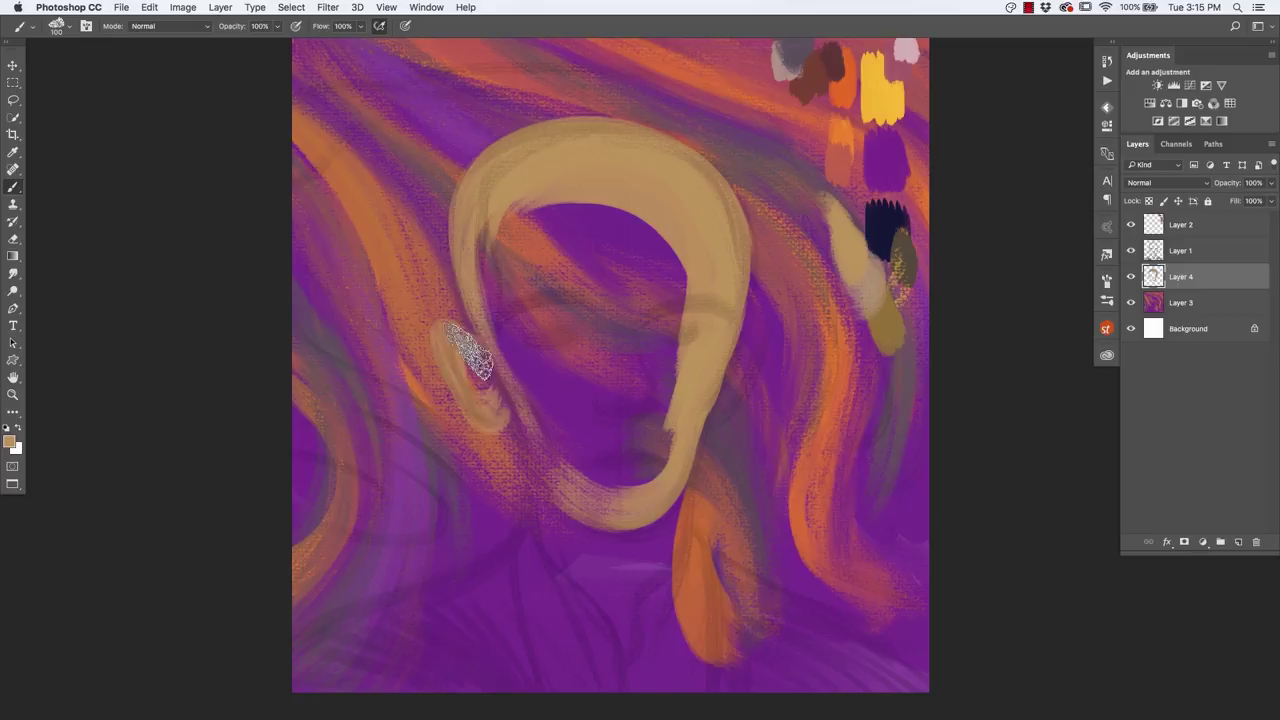
# Step: Add the ear and long neck, and cover the remaining purple on the face in tan
pyautogui.moveTo(725, 348); pyautogui.dragTo(728, 392)
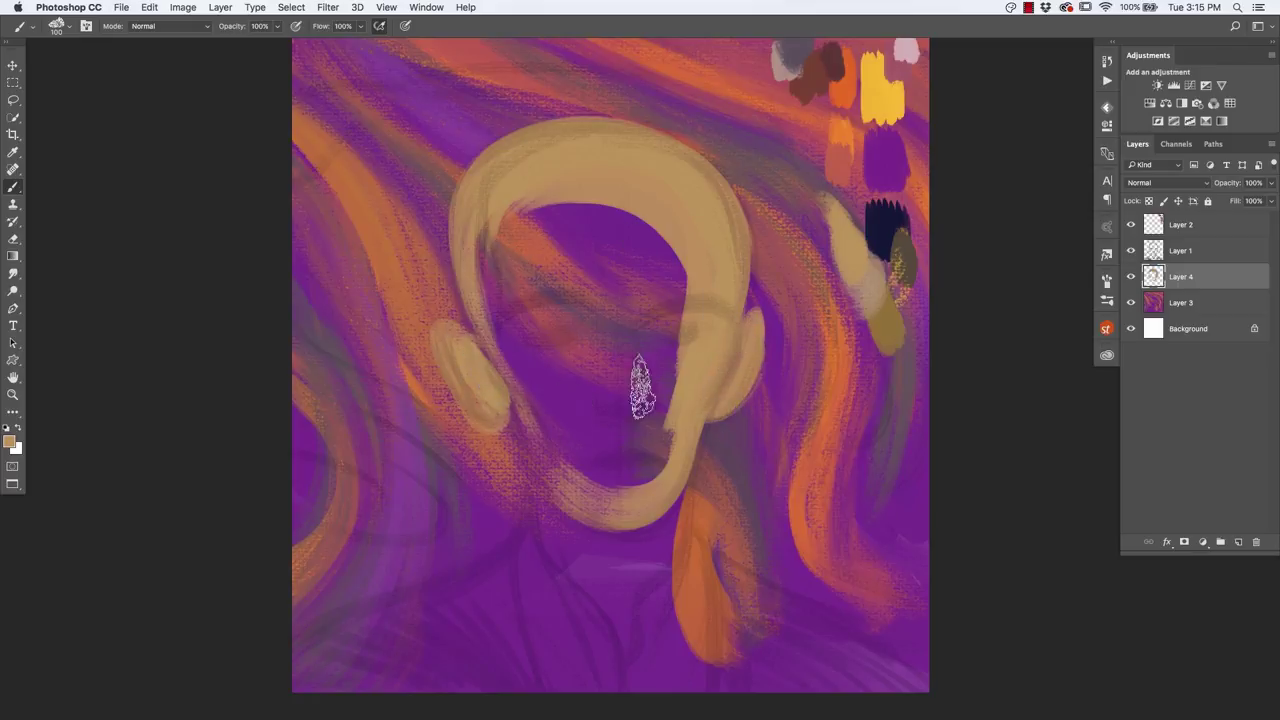
pyautogui.moveTo(640, 388)
pyautogui.mouseDown()
pyautogui.moveTo(608, 480)
pyautogui.moveTo(640, 443)
pyautogui.moveTo(685, 225)
pyautogui.mouseUp()
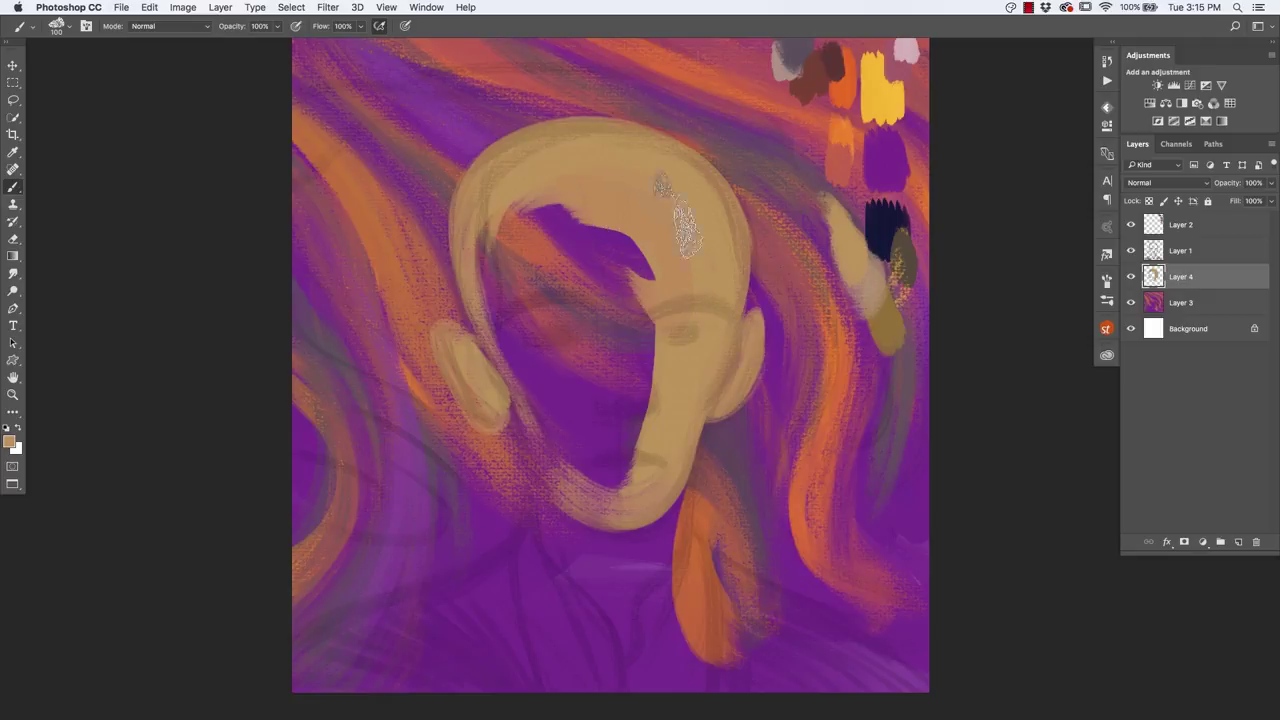
pyautogui.moveTo(525, 222)
pyautogui.mouseDown()
pyautogui.moveTo(471, 214)
pyautogui.moveTo(573, 497)
pyautogui.moveTo(620, 486)
pyautogui.moveTo(586, 500)
pyautogui.moveTo(520, 410)
pyautogui.moveTo(552, 578)
pyautogui.mouseUp()
pyautogui.moveTo(537, 478)
pyautogui.mouseDown()
pyautogui.moveTo(557, 591)
pyautogui.moveTo(571, 528)
pyautogui.moveTo(560, 514)
pyautogui.moveTo(600, 622)
pyautogui.moveTo(608, 586)
pyautogui.moveTo(643, 614)
pyautogui.moveTo(585, 535)
pyautogui.mouseUp()
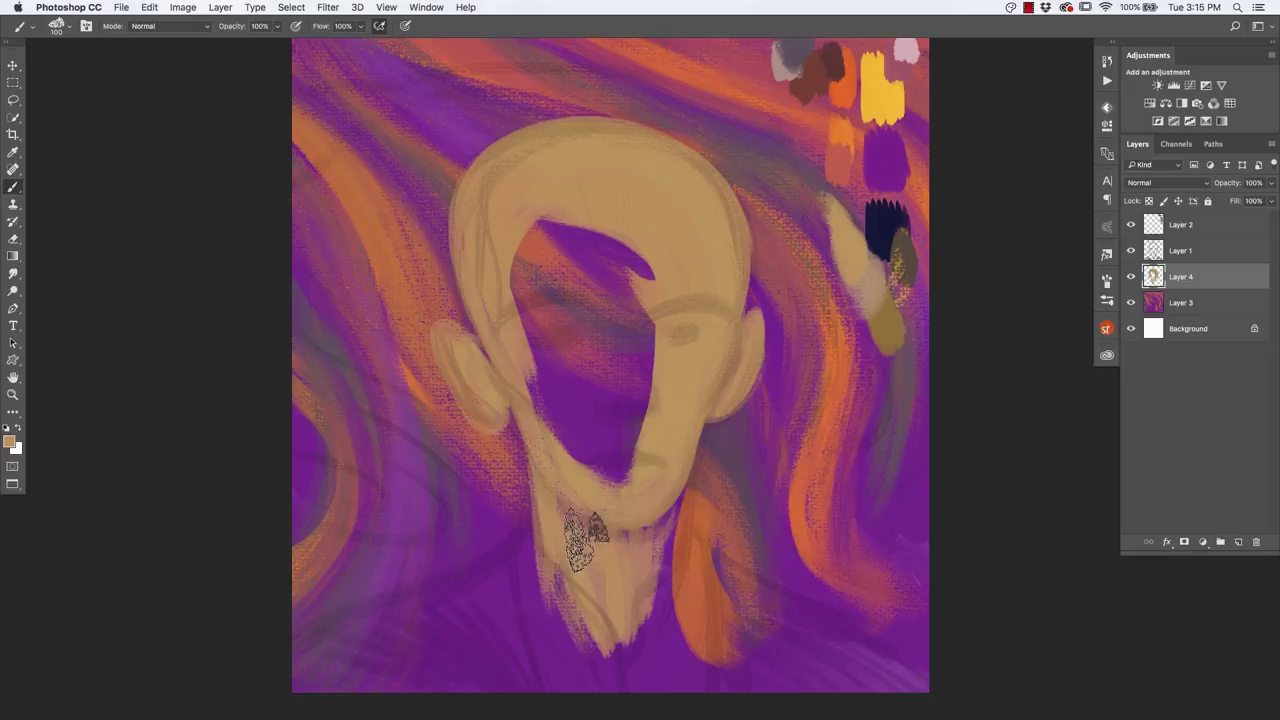
pyautogui.moveTo(676, 488)
pyautogui.mouseDown()
pyautogui.moveTo(674, 457)
pyautogui.moveTo(657, 537)
pyautogui.moveTo(684, 490)
pyautogui.moveTo(680, 466)
pyautogui.mouseUp()
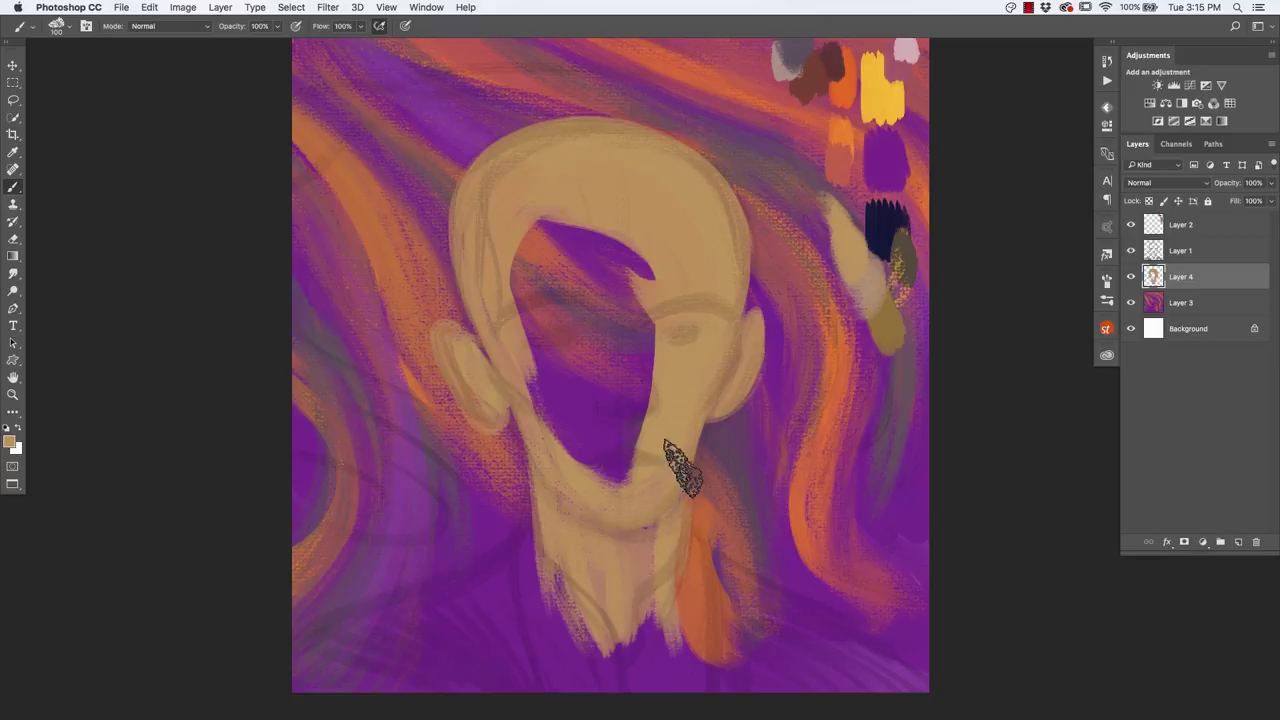
pyautogui.moveTo(667, 570)
pyautogui.mouseDown()
pyautogui.moveTo(634, 677)
pyautogui.moveTo(623, 591)
pyautogui.mouseUp()
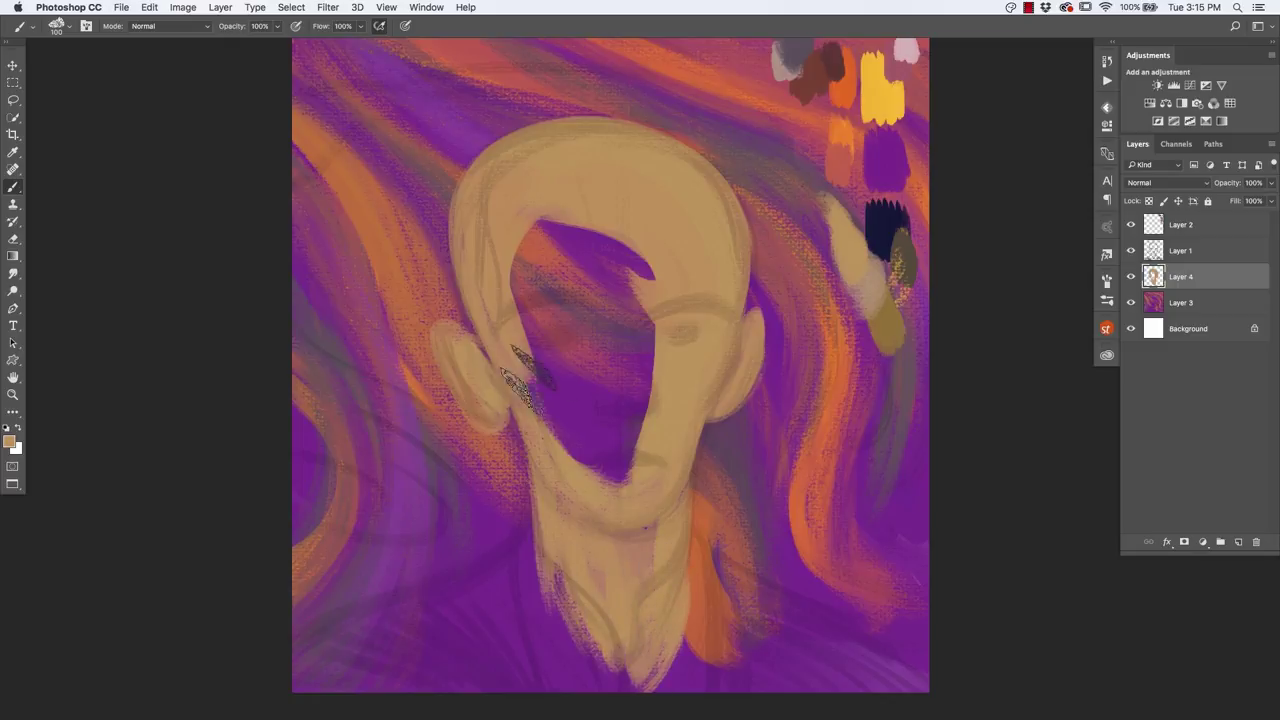
pyautogui.moveTo(615, 490)
pyautogui.mouseDown()
pyautogui.moveTo(608, 214)
pyautogui.moveTo(623, 243)
pyautogui.moveTo(580, 206)
pyautogui.moveTo(571, 451)
pyautogui.moveTo(520, 314)
pyautogui.moveTo(523, 206)
pyautogui.mouseUp()
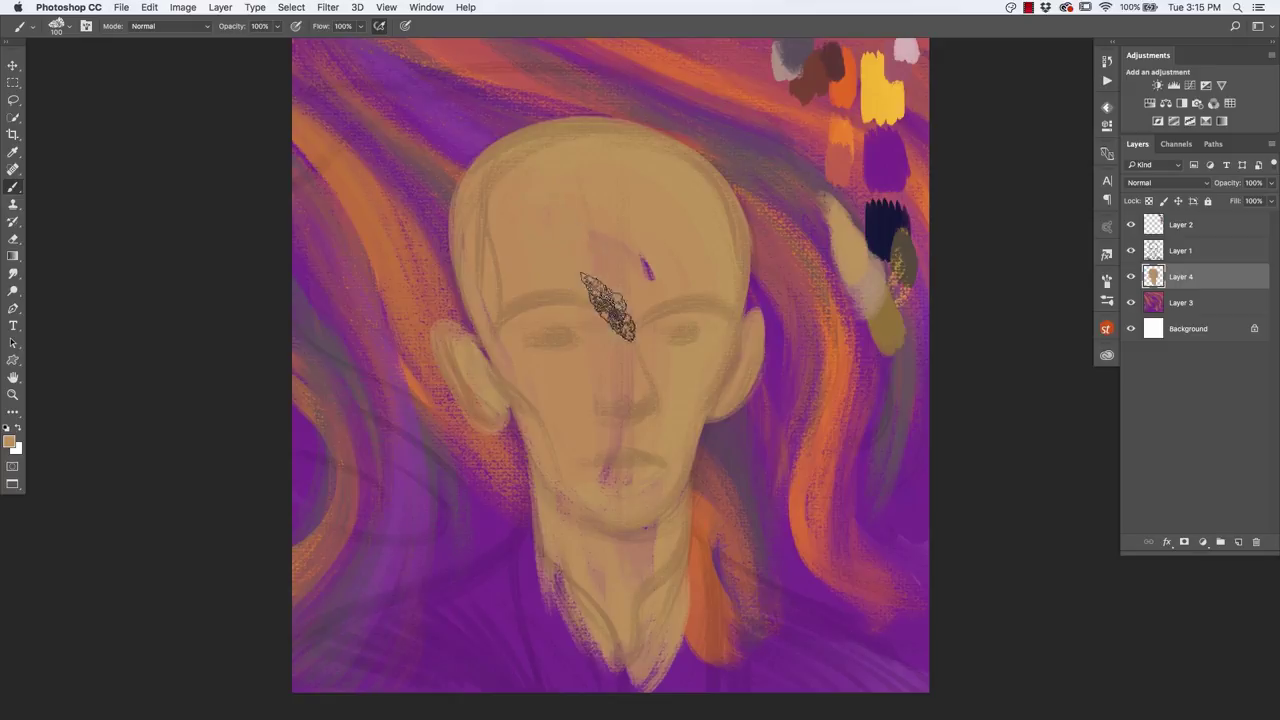
pyautogui.moveTo(607, 307)
pyautogui.mouseDown()
pyautogui.moveTo(614, 206)
pyautogui.moveTo(645, 380)
pyautogui.moveTo(690, 300)
pyautogui.moveTo(670, 195)
pyautogui.mouseUp()
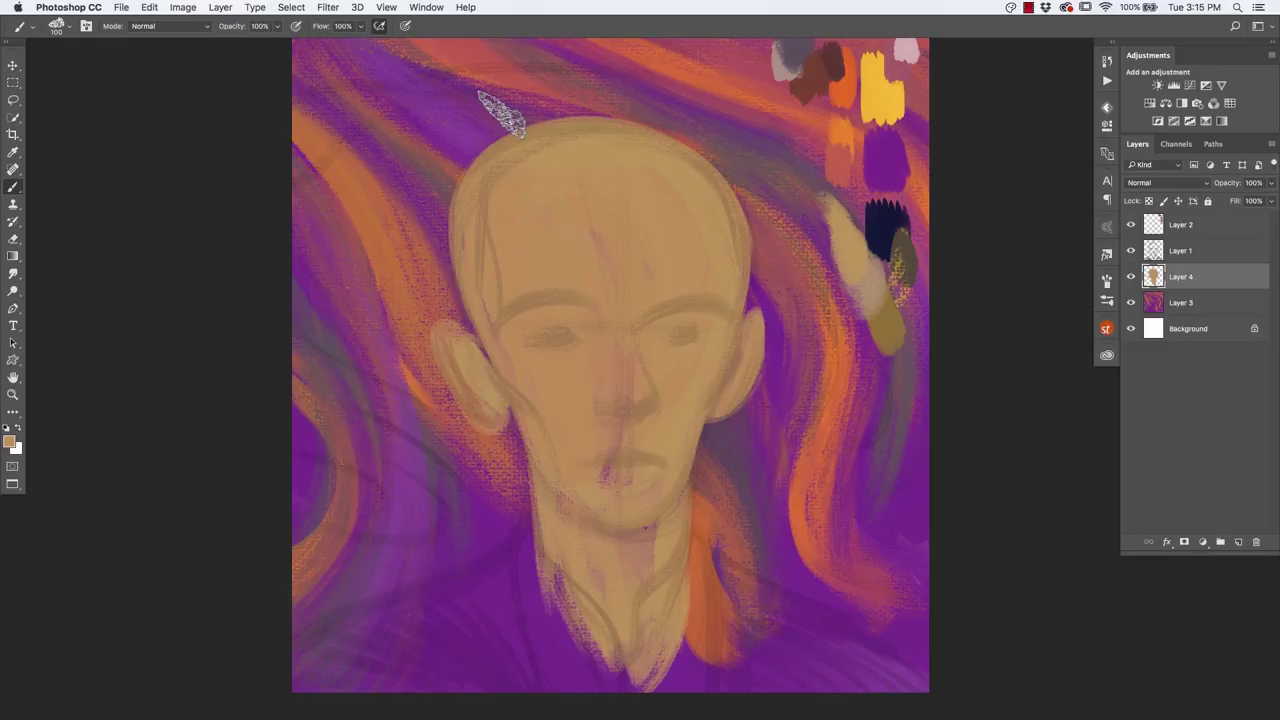
# Step: Hide the Layer 1 face sketch so the plain tan head stands alone
pyautogui.click(1131, 251)
pyautogui.scroll(-2, 480, 509)
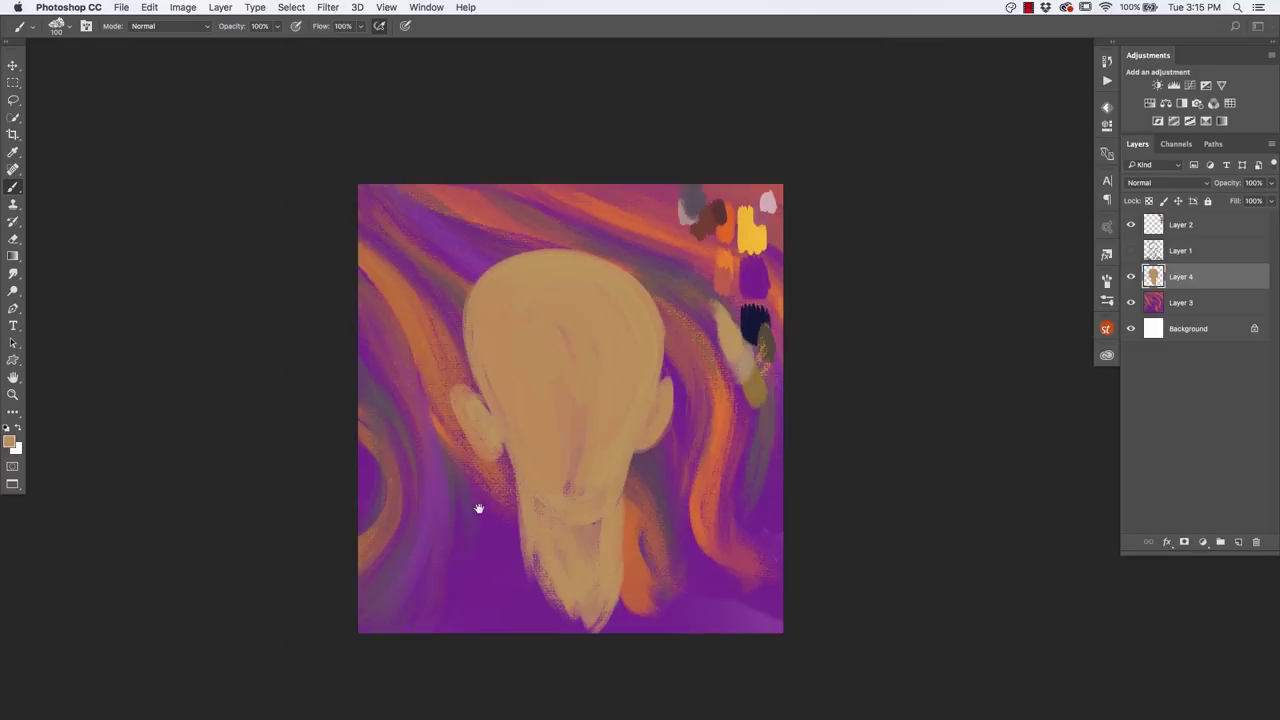
pyautogui.hscroll(-1, 509, 509)
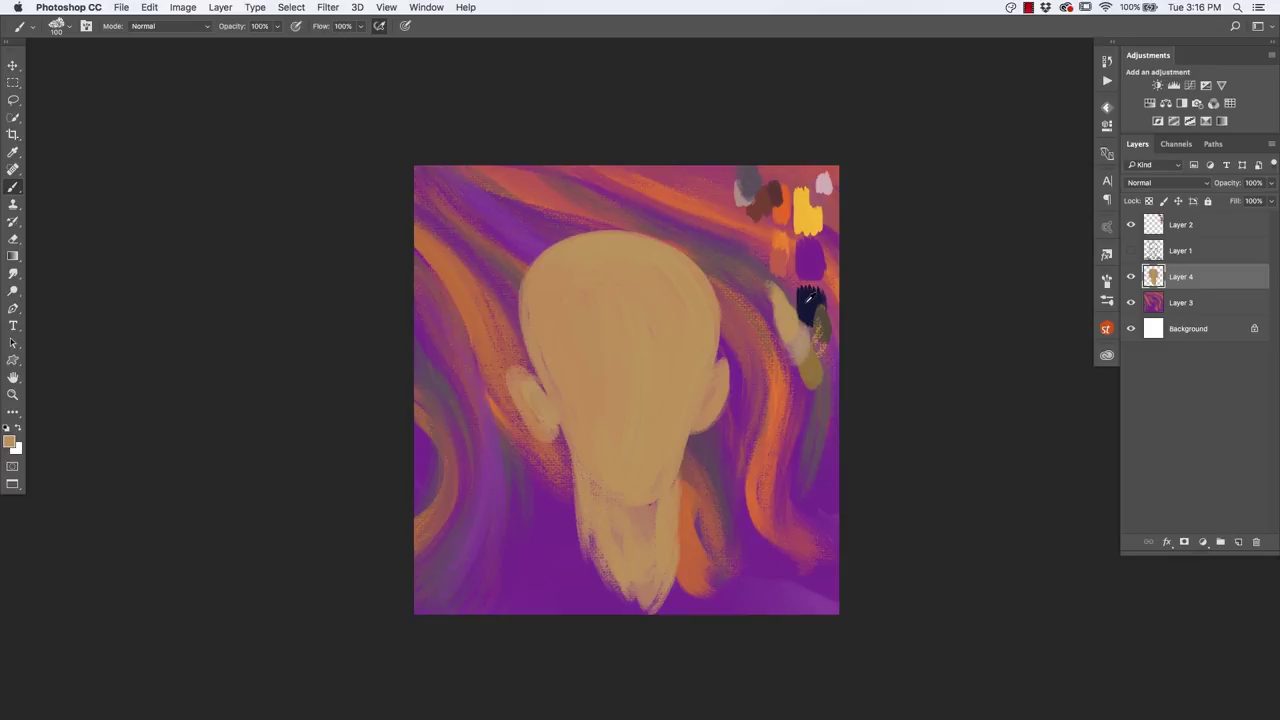
# Step: On the background layer, paint a dark stroke curving up the head's right edge
pyautogui.click(1152, 300)
pyautogui.keyDown('alt'); pyautogui.click(808, 305); pyautogui.keyUp('alt')
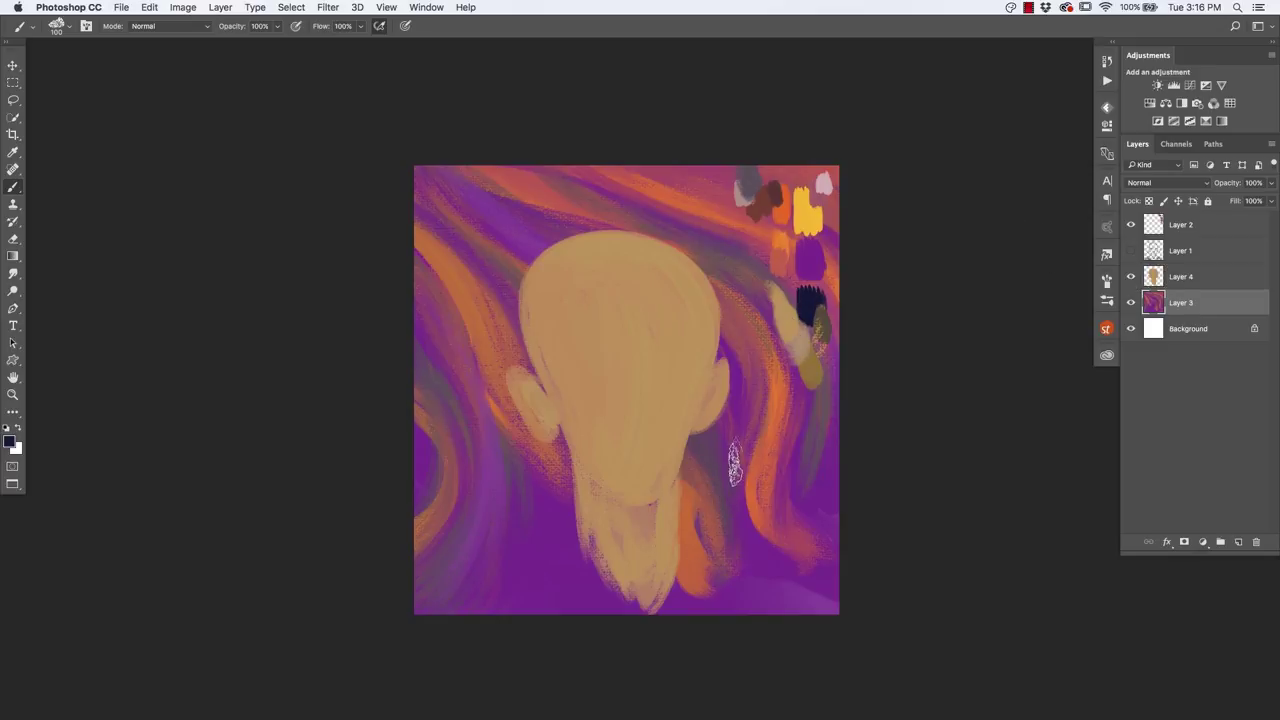
pyautogui.moveTo(714, 550); pyautogui.dragTo(691, 458)
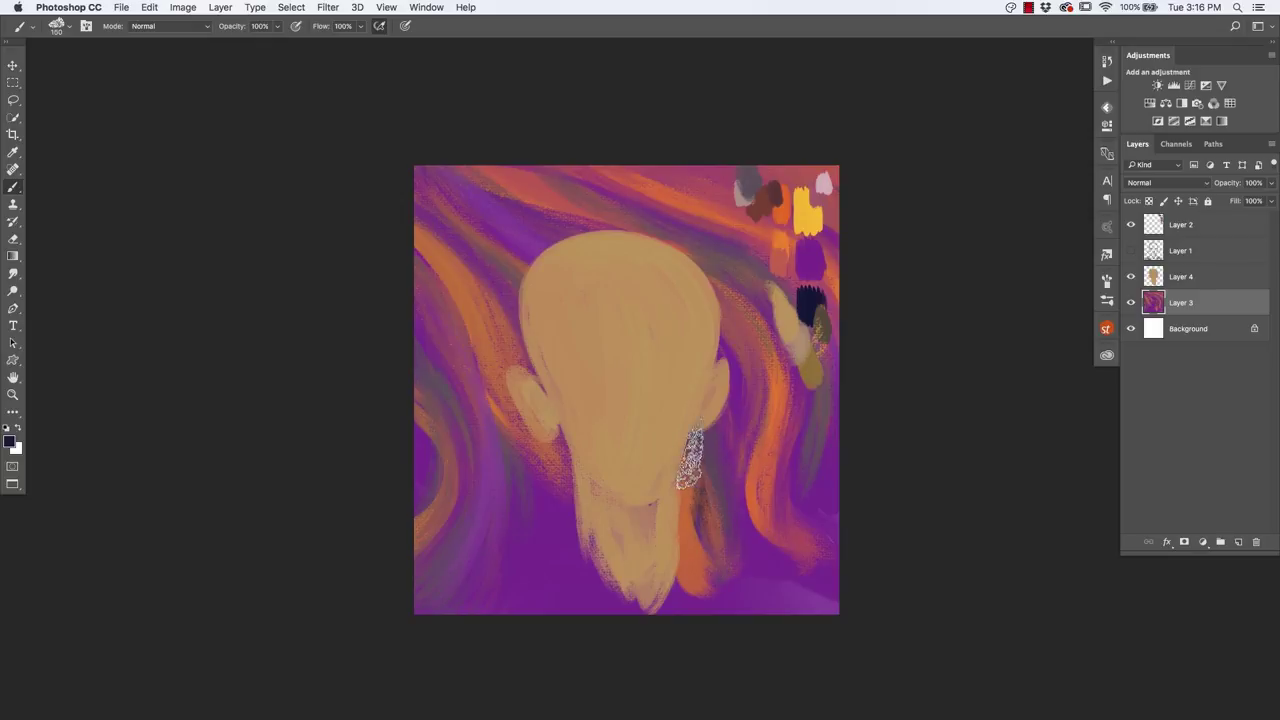
pyautogui.moveTo(694, 508)
pyautogui.mouseDown()
pyautogui.moveTo(737, 357)
pyautogui.moveTo(728, 320)
pyautogui.moveTo(640, 237)
pyautogui.moveTo(694, 329)
pyautogui.moveTo(707, 540)
pyautogui.moveTo(737, 349)
pyautogui.moveTo(730, 440)
pyautogui.moveTo(737, 357)
pyautogui.moveTo(690, 278)
pyautogui.moveTo(743, 357)
pyautogui.moveTo(628, 232)
pyautogui.moveTo(625, 200)
pyautogui.moveTo(690, 220)
pyautogui.moveTo(815, 345)
pyautogui.moveTo(790, 305)
pyautogui.mouseUp()
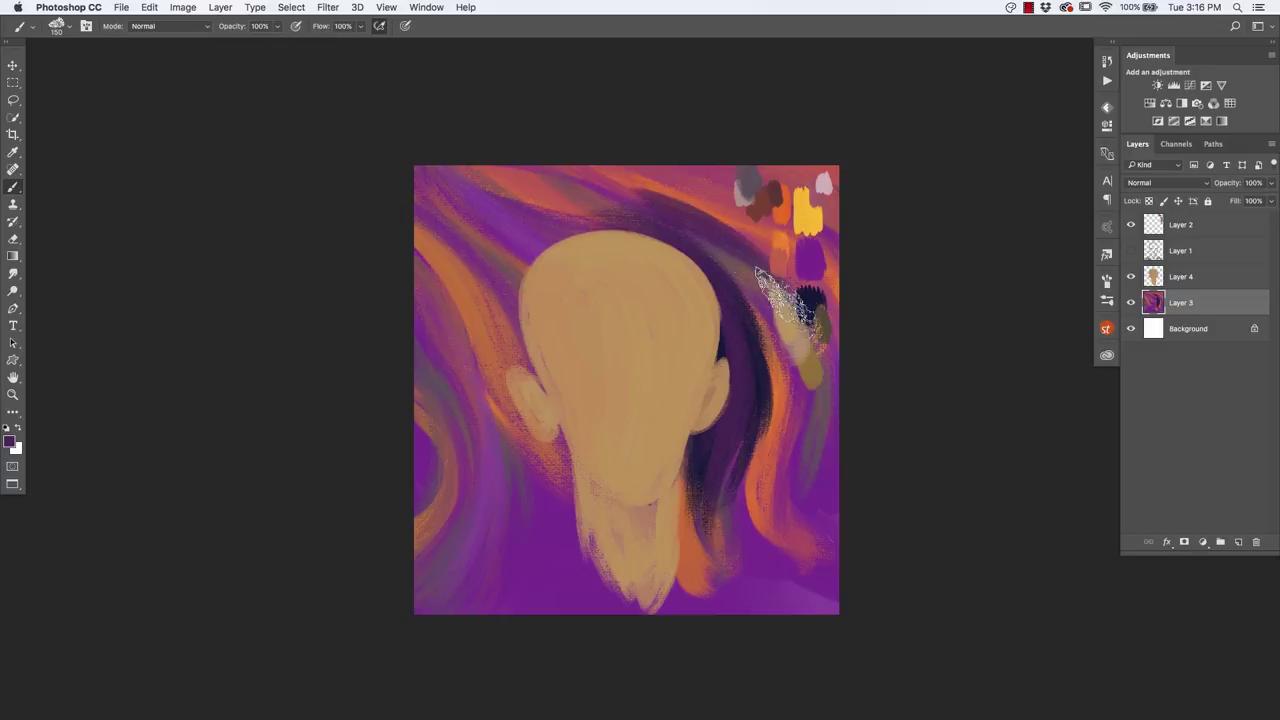
# Step: Hide Layer 2 and sweep dark purple and orange strokes across the top and upper right
pyautogui.click(1131, 224)
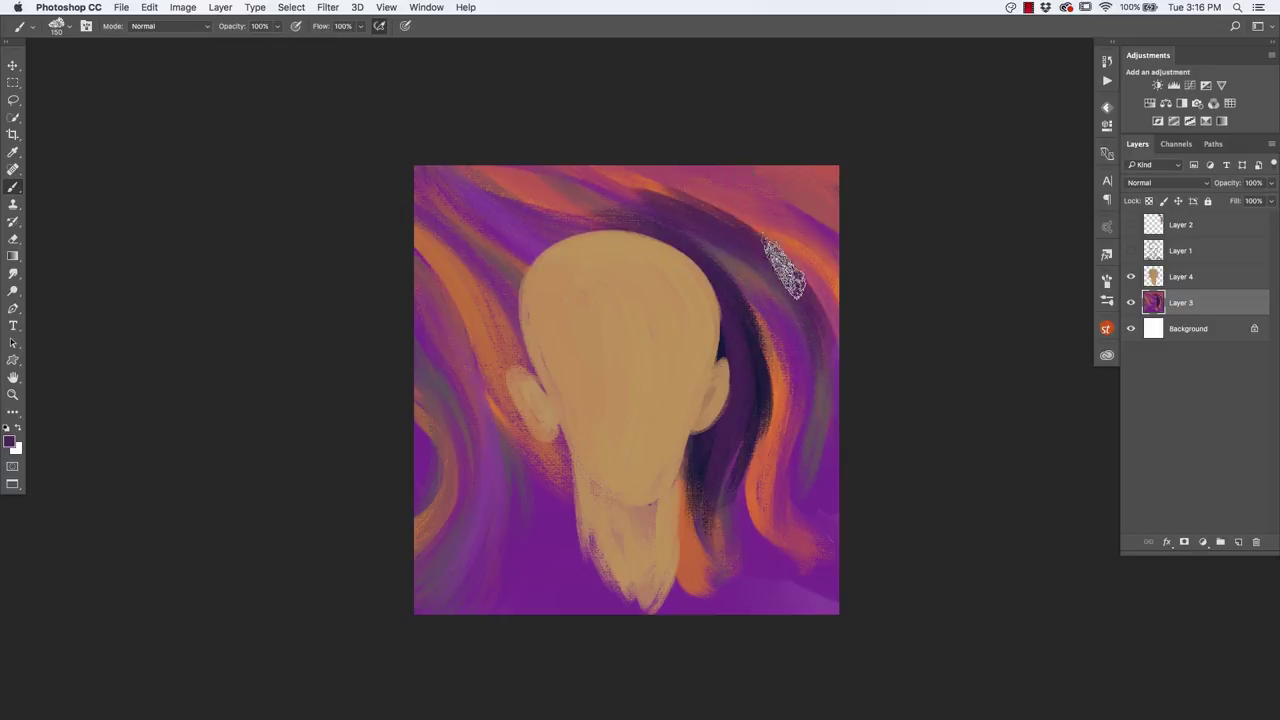
pyautogui.moveTo(580, 143); pyautogui.dragTo(846, 277)
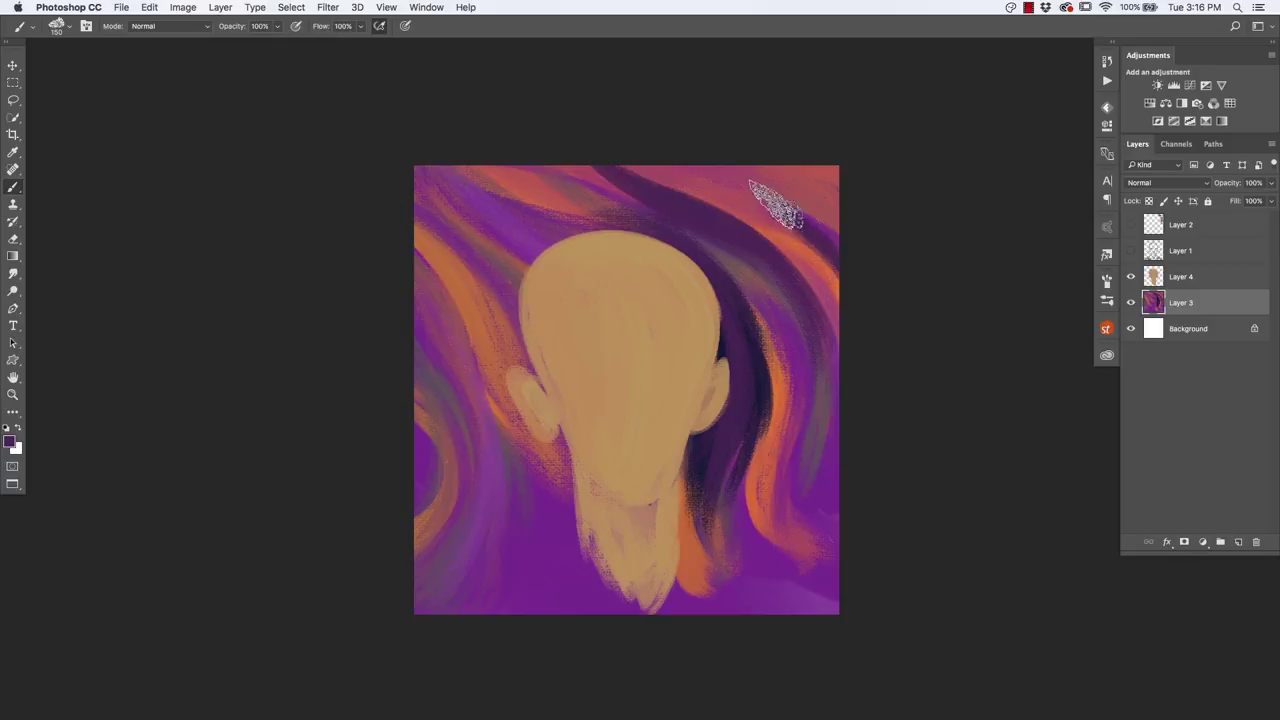
pyautogui.moveTo(775, 205)
pyautogui.mouseDown()
pyautogui.moveTo(748, 194)
pyautogui.moveTo(808, 242)
pyautogui.mouseUp()
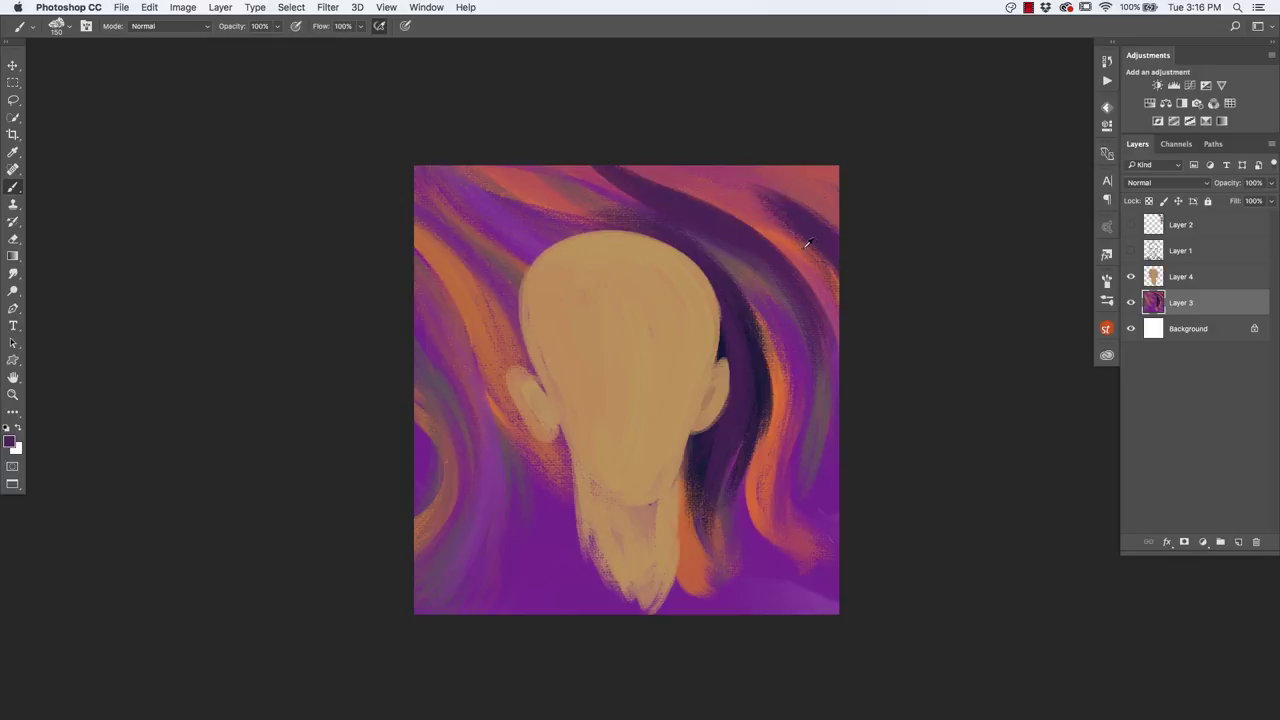
pyautogui.keyDown('alt'); pyautogui.click(808, 242); pyautogui.keyUp('alt')
pyautogui.moveTo(851, 329); pyautogui.dragTo(786, 200)
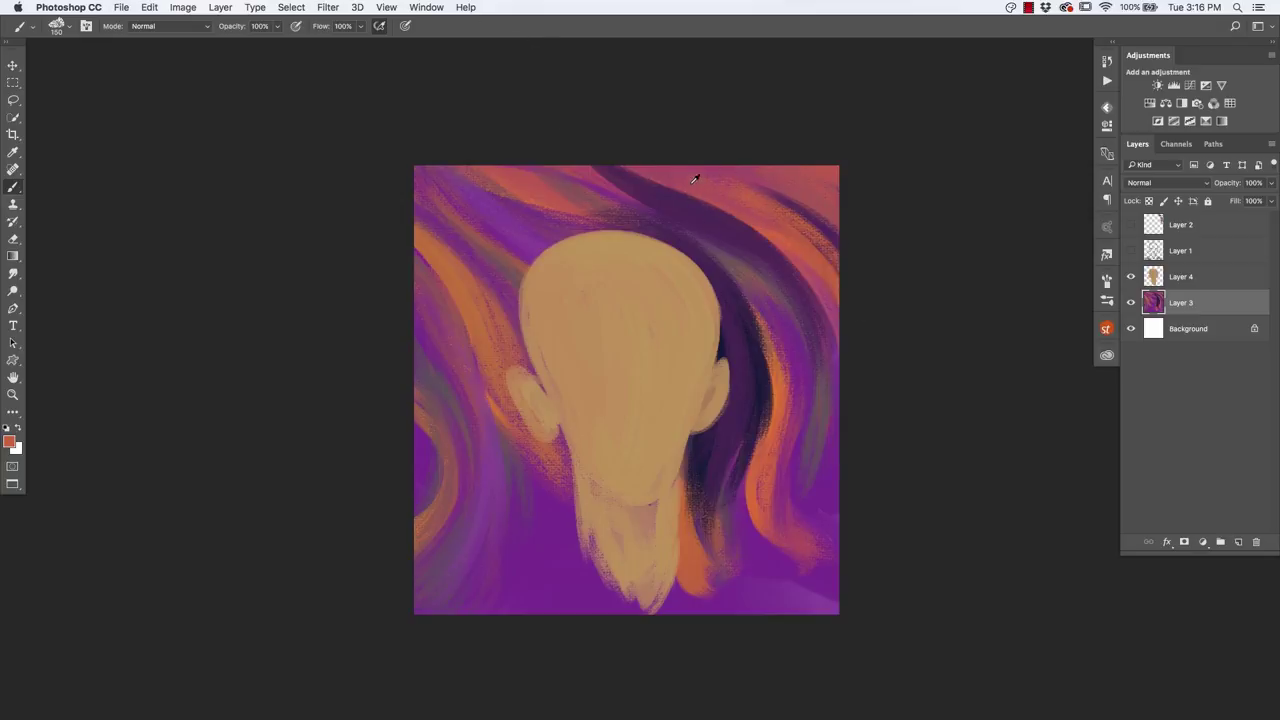
# Step: Darken the top-right corner with dark purple diagonals, covering its orange strokes
pyautogui.keyDown('alt'); pyautogui.click(694, 179); pyautogui.keyUp('alt')
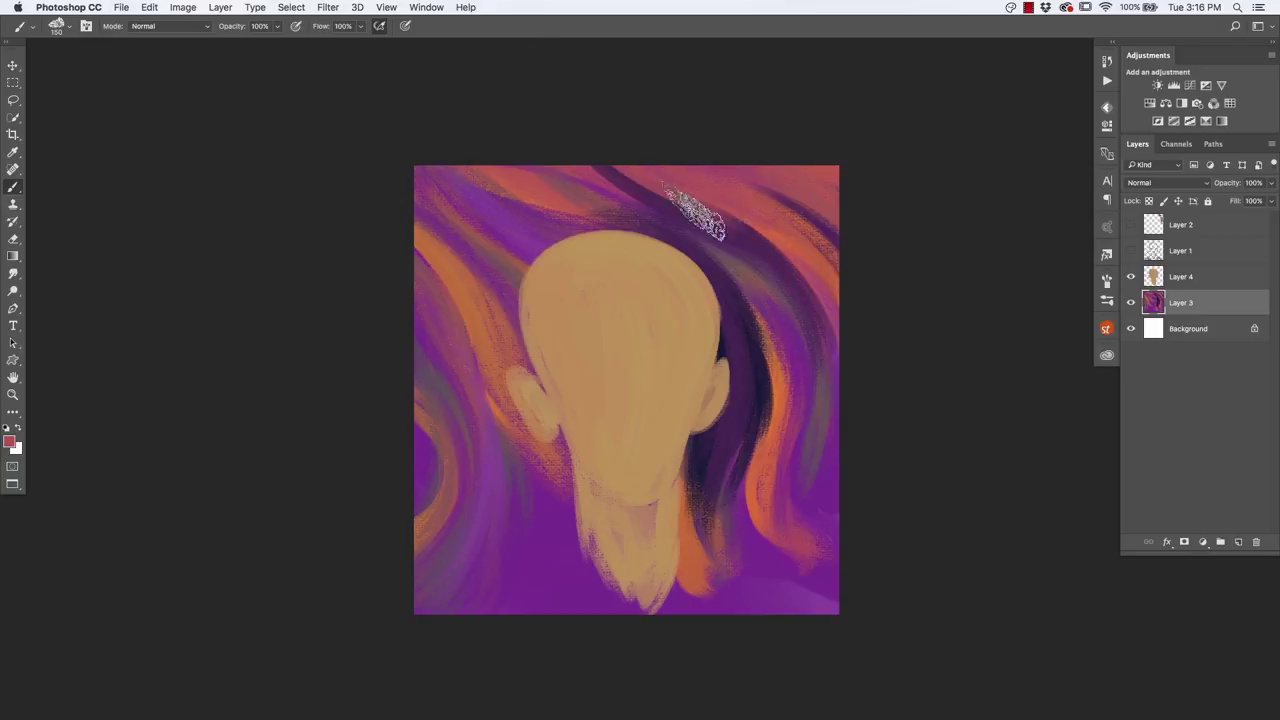
pyautogui.keyDown('alt'); pyautogui.click(722, 227); pyautogui.keyUp('alt')
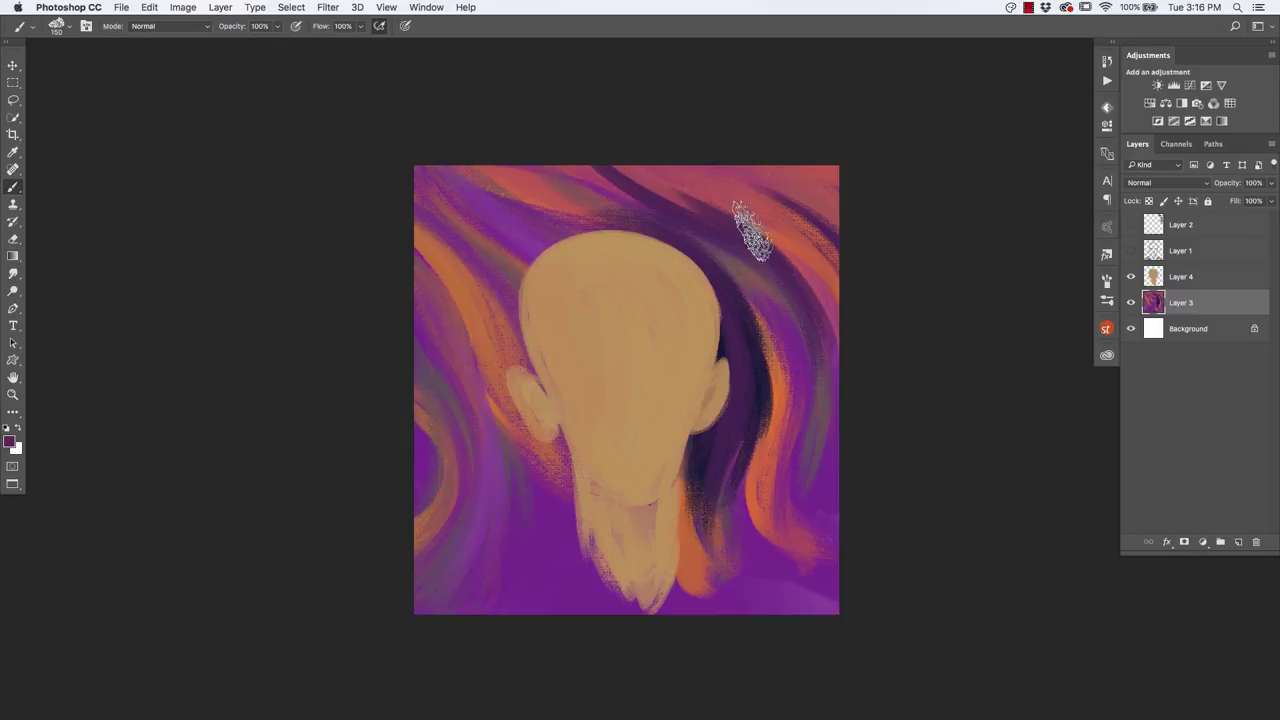
pyautogui.keyDown('alt'); pyautogui.click(724, 189); pyautogui.keyUp('alt')
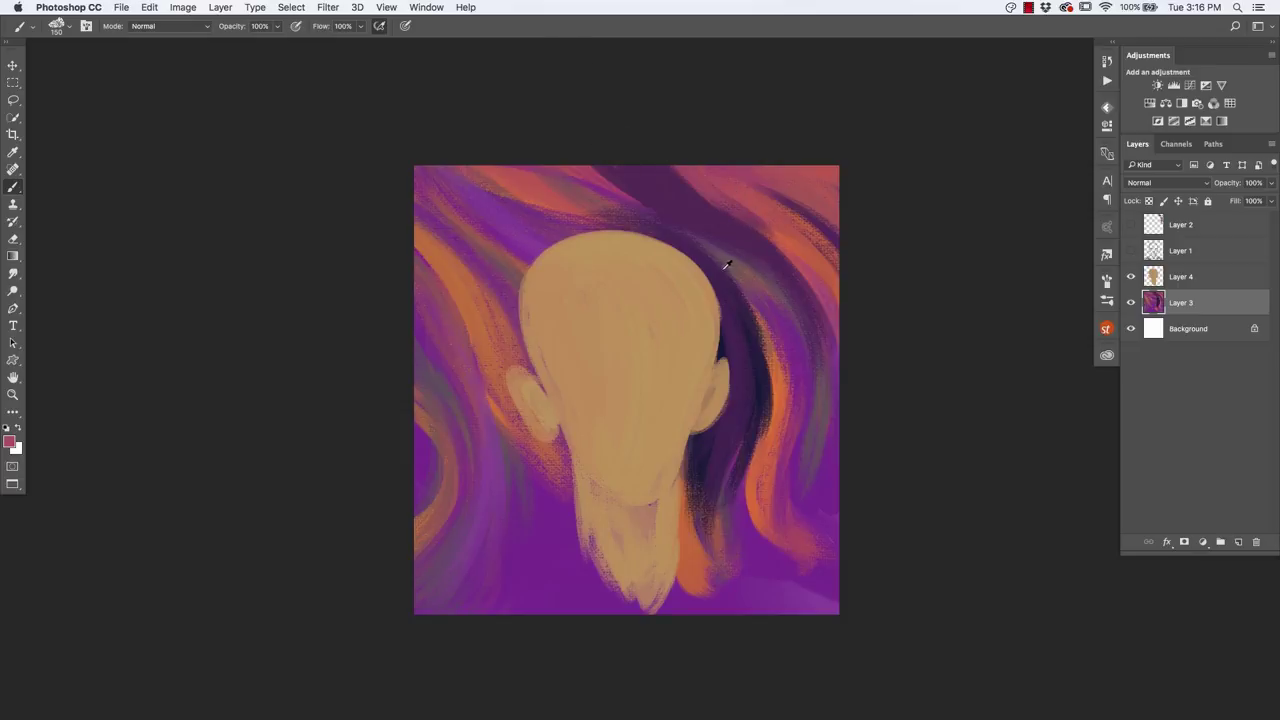
pyautogui.keyDown('alt'); pyautogui.click(762, 365); pyautogui.keyUp('alt')
pyautogui.moveTo(766, 258); pyautogui.dragTo(620, 125)
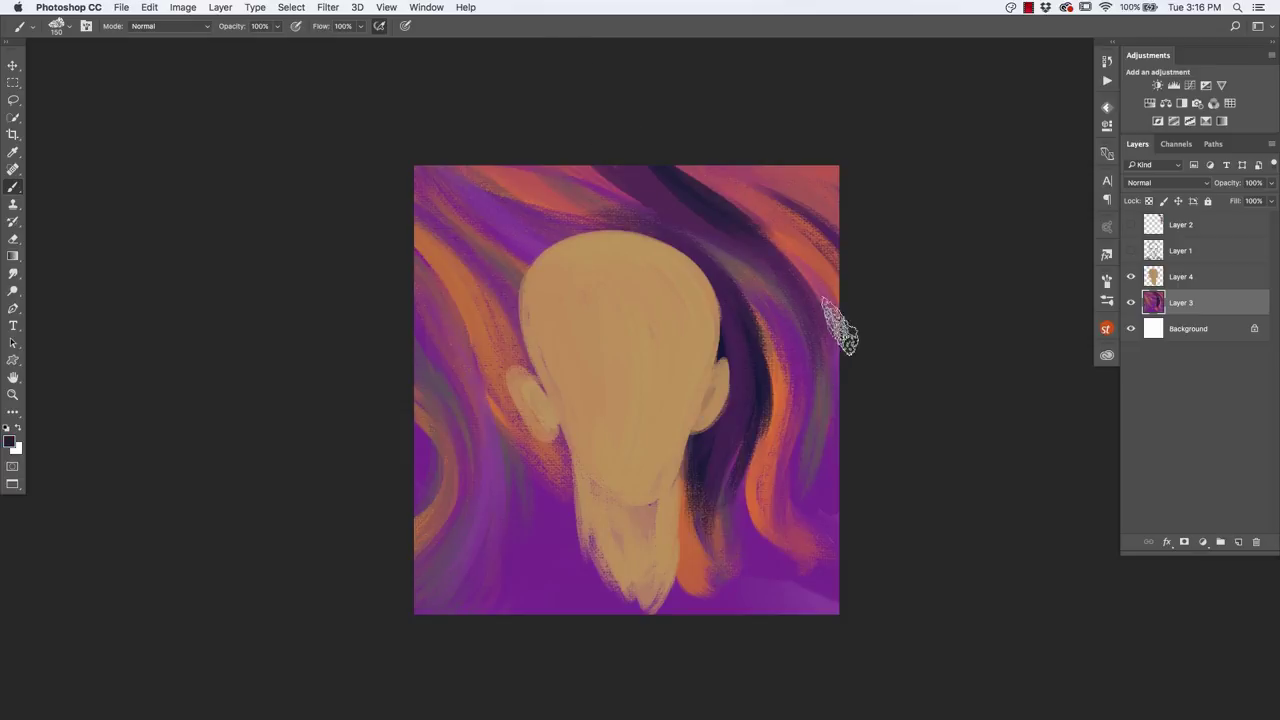
pyautogui.moveTo(695, 155); pyautogui.dragTo(825, 295)
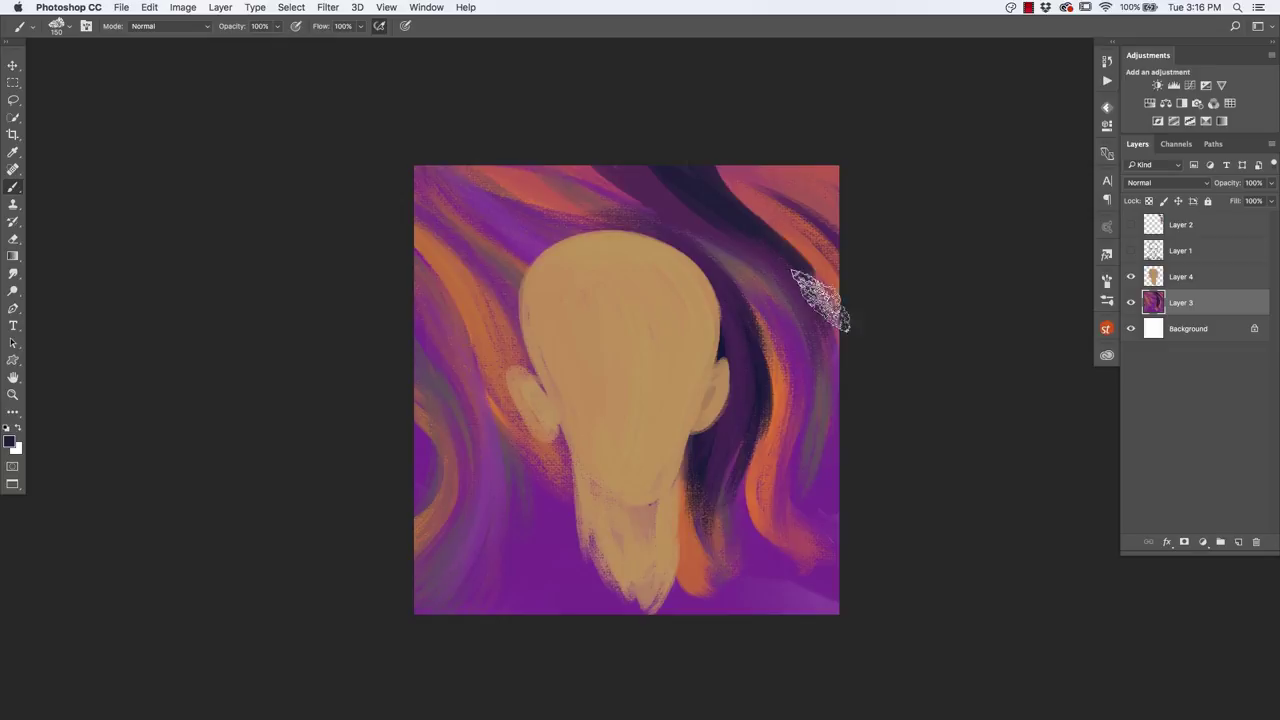
pyautogui.moveTo(708, 160); pyautogui.dragTo(843, 263)
pyautogui.moveTo(814, 214)
pyautogui.mouseDown()
pyautogui.moveTo(786, 171)
pyautogui.moveTo(838, 175)
pyautogui.mouseUp()
pyautogui.moveTo(843, 271)
pyautogui.mouseDown()
pyautogui.moveTo(771, 186)
pyautogui.moveTo(843, 286)
pyautogui.mouseUp()
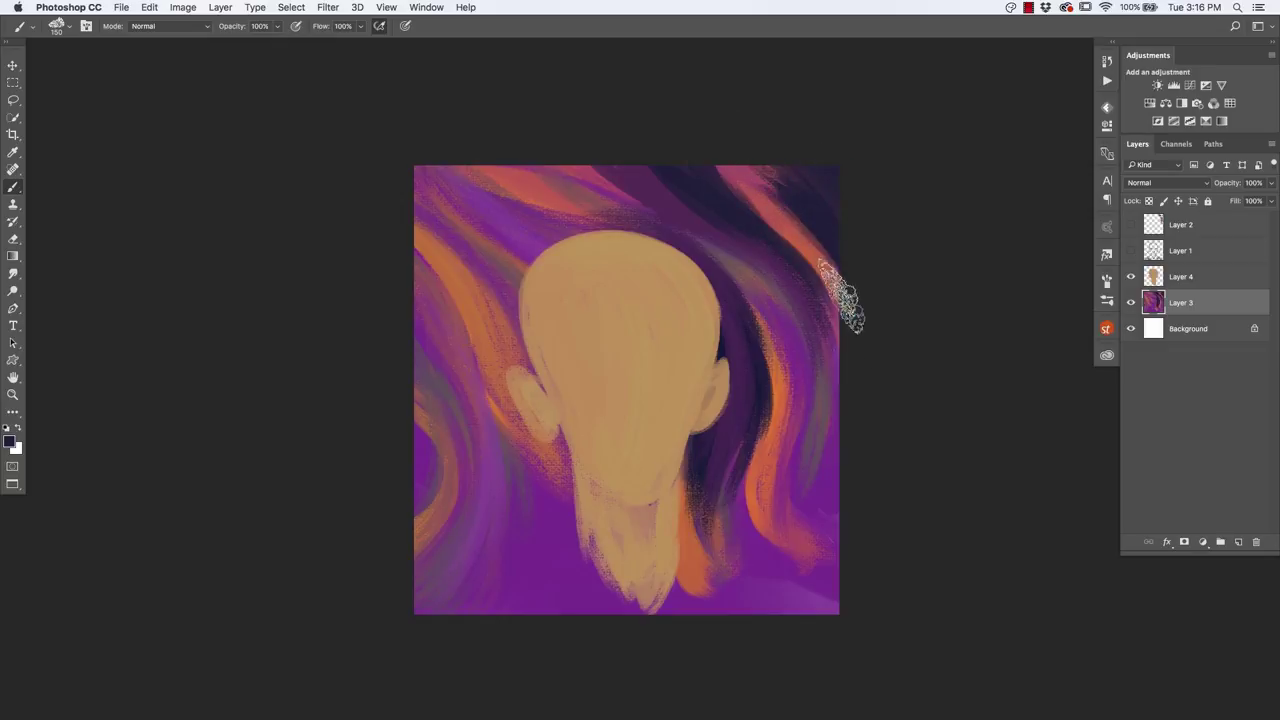
# Step: Add pink over the corner and run dark purple down the head's right side past the chin
pyautogui.keyDown('alt'); pyautogui.click(766, 193); pyautogui.keyUp('alt')
pyautogui.moveTo(766, 193)
pyautogui.mouseDown()
pyautogui.moveTo(828, 243)
pyautogui.moveTo(786, 186)
pyautogui.mouseUp()
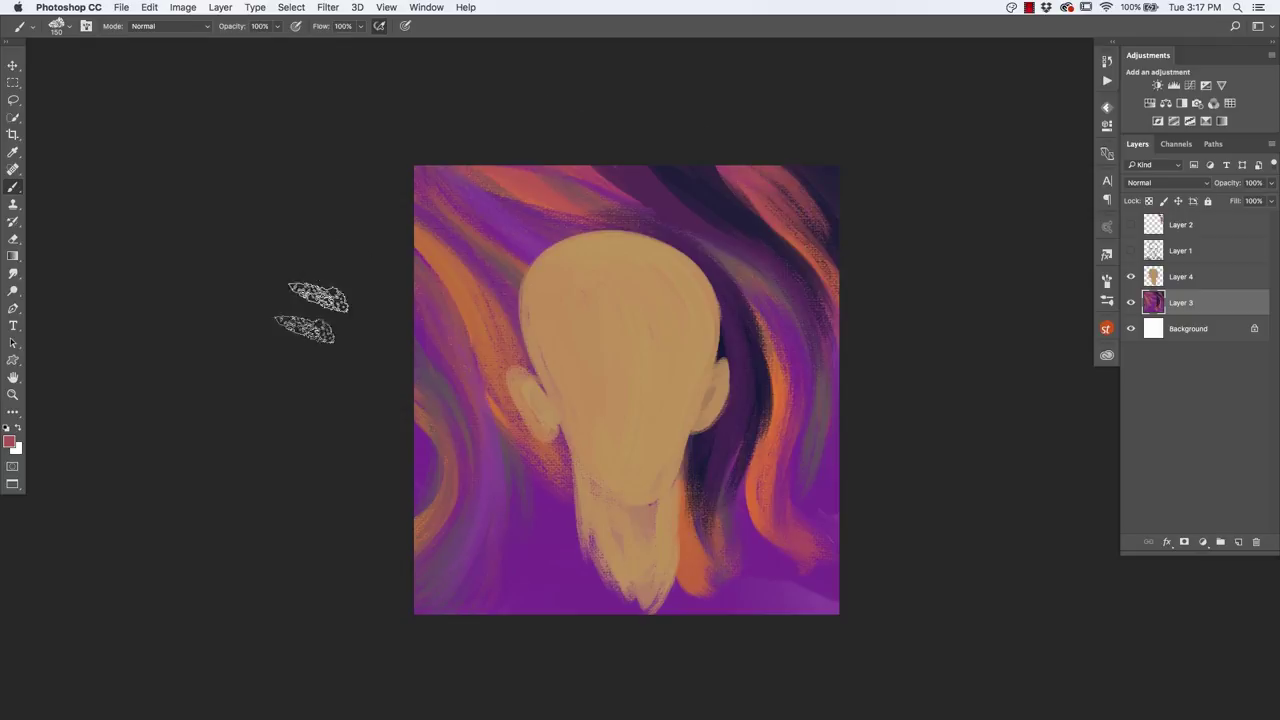
pyautogui.keyDown('alt'); pyautogui.click(712, 178); pyautogui.keyUp('alt')
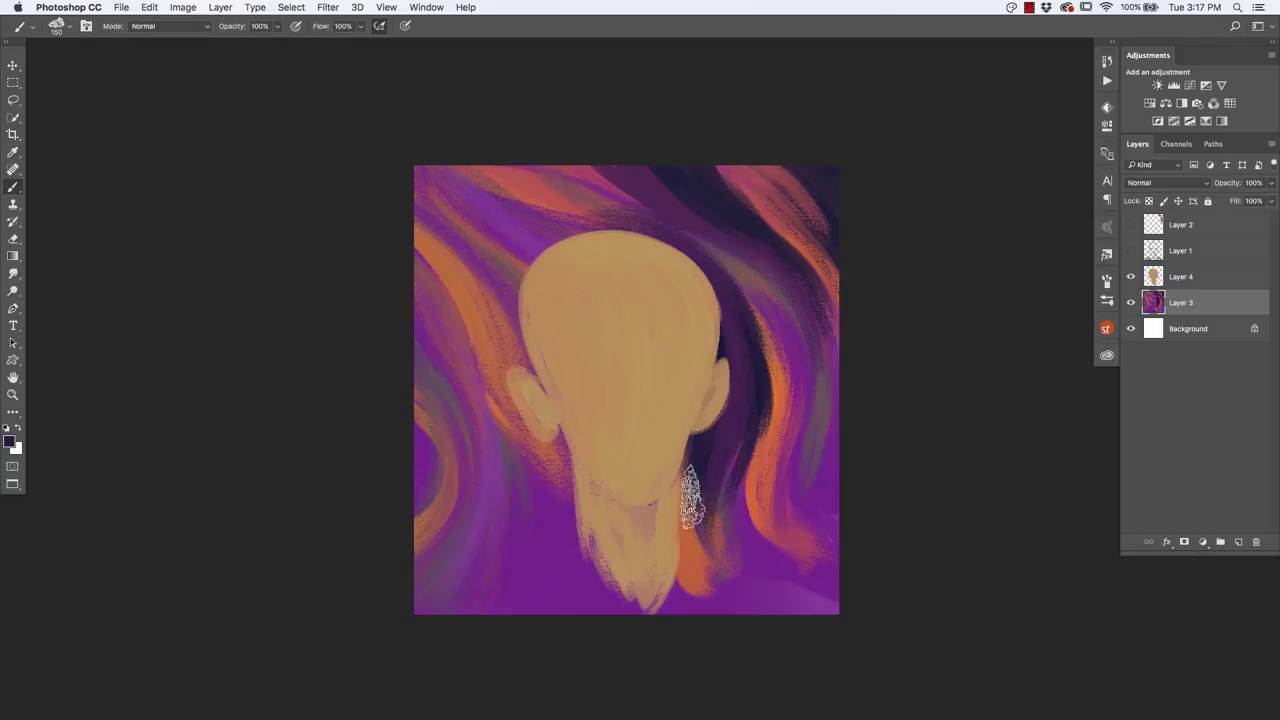
pyautogui.moveTo(700, 268)
pyautogui.mouseDown()
pyautogui.moveTo(705, 450)
pyautogui.moveTo(715, 270)
pyautogui.mouseUp()
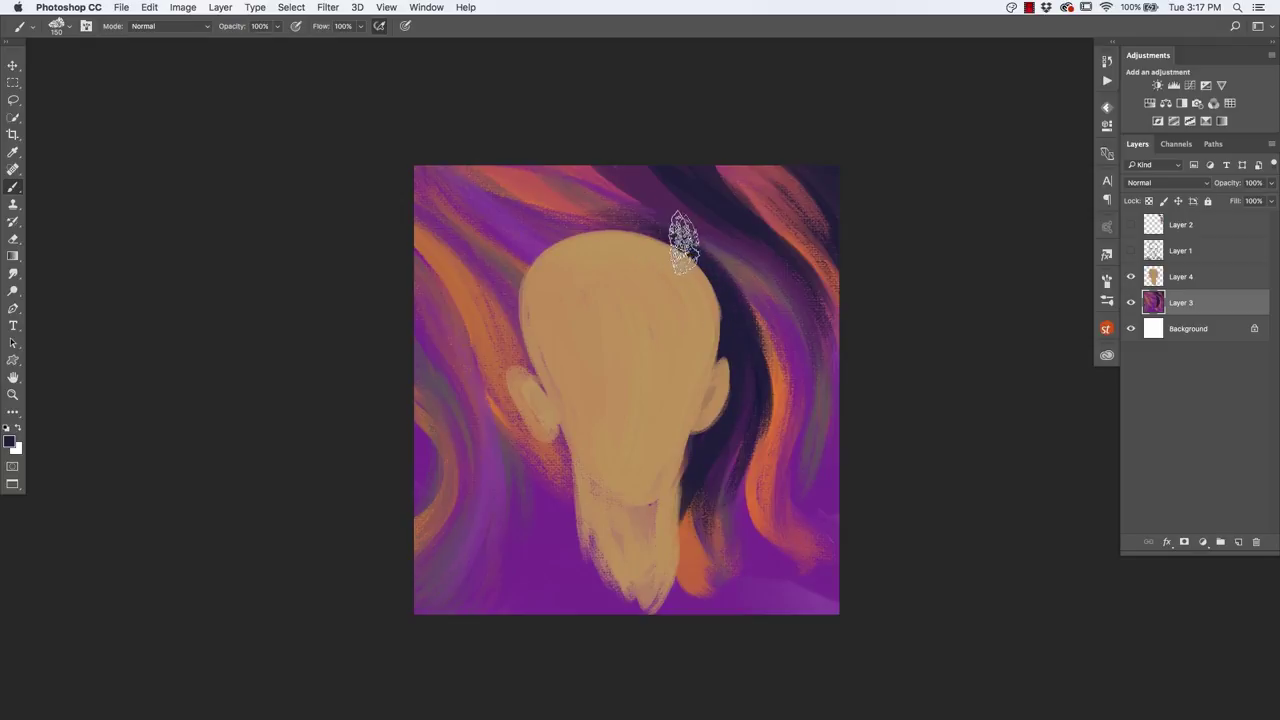
pyautogui.moveTo(702, 450); pyautogui.dragTo(705, 560)
pyautogui.moveTo(690, 455); pyautogui.dragTo(662, 608)
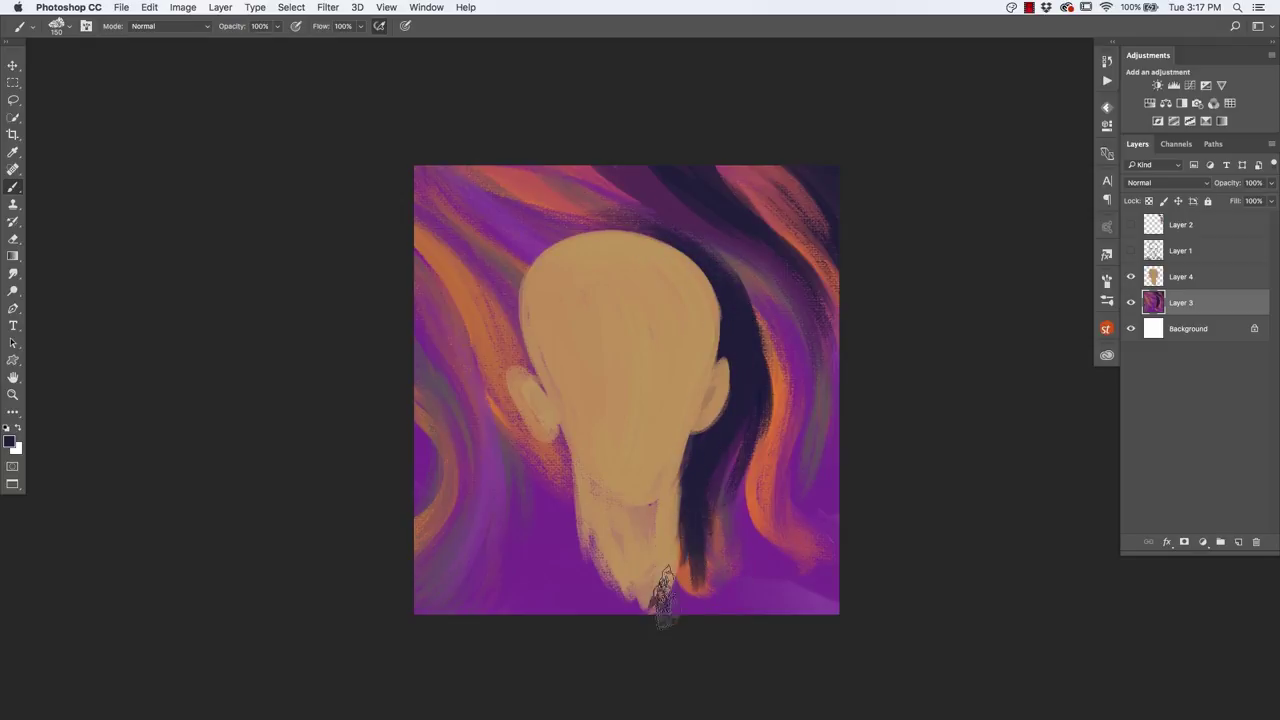
pyautogui.moveTo(709, 486); pyautogui.dragTo(651, 625)
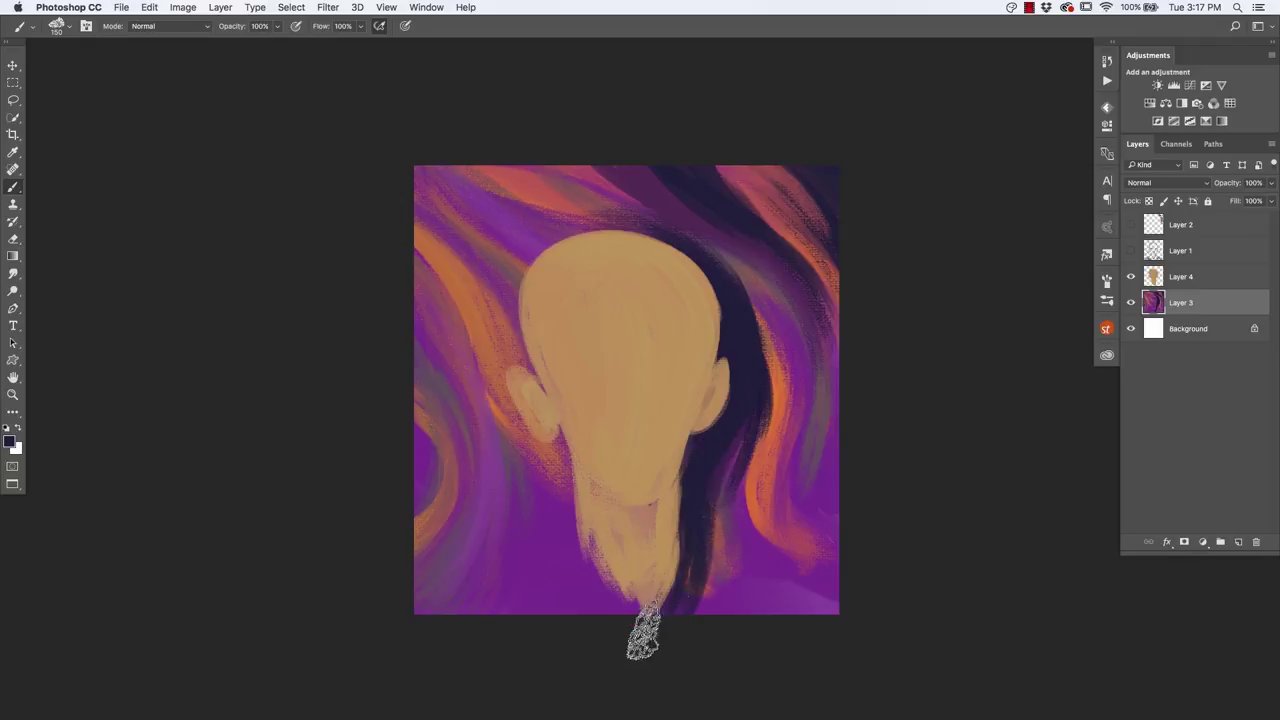
# Step: Add reddish texture by the chin and dark purple bands beside the head and across the top
pyautogui.keyDown('alt'); pyautogui.click(742, 443); pyautogui.keyUp('alt')
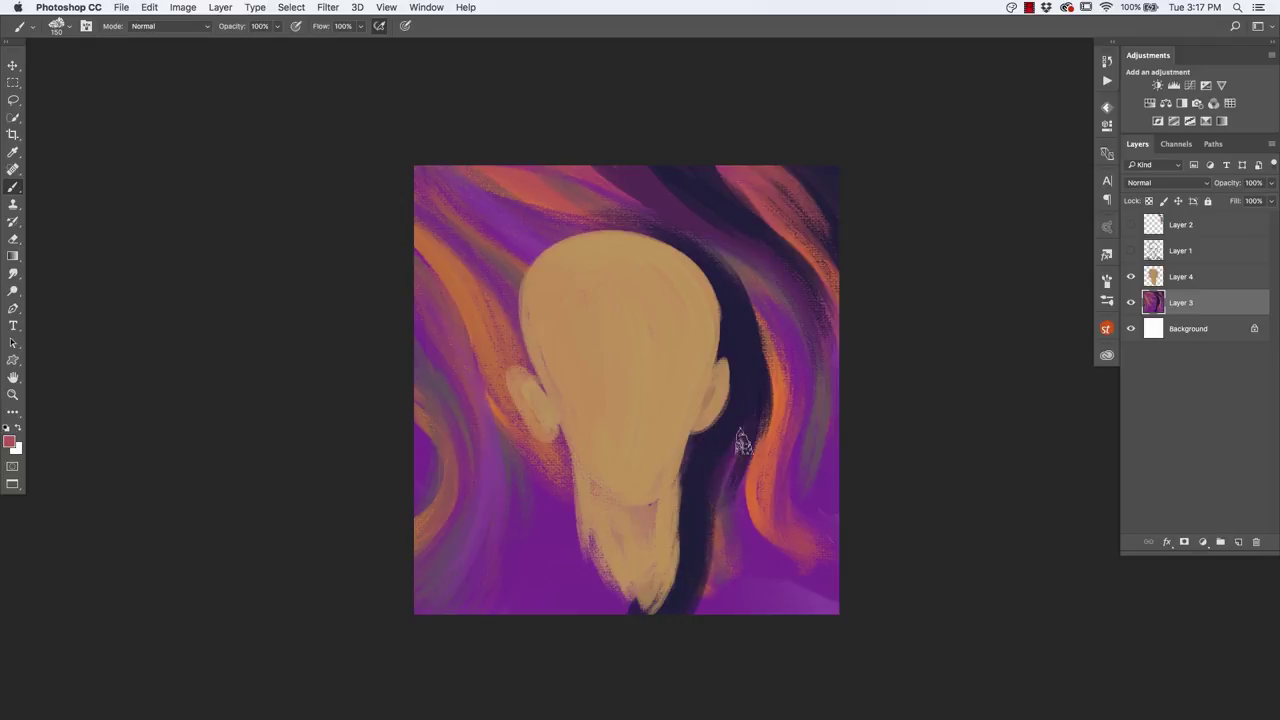
pyautogui.moveTo(679, 512)
pyautogui.mouseDown()
pyautogui.moveTo(704, 585)
pyautogui.moveTo(703, 509)
pyautogui.moveTo(749, 329)
pyautogui.moveTo(731, 262)
pyautogui.mouseUp()
pyautogui.moveTo(748, 305)
pyautogui.mouseDown()
pyautogui.moveTo(723, 257)
pyautogui.moveTo(749, 294)
pyautogui.moveTo(758, 440)
pyautogui.mouseUp()
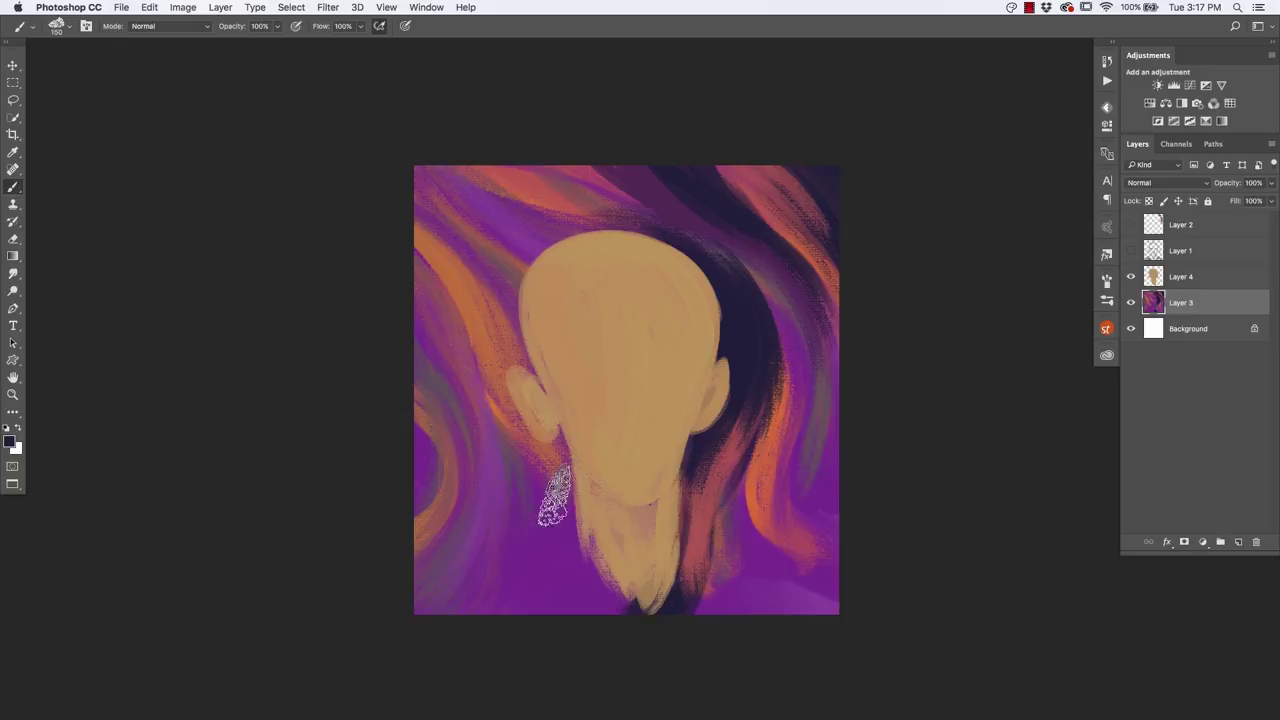
pyautogui.moveTo(515, 345)
pyautogui.mouseDown()
pyautogui.moveTo(500, 543)
pyautogui.moveTo(517, 449)
pyautogui.moveTo(526, 520)
pyautogui.moveTo(515, 535)
pyautogui.moveTo(508, 429)
pyautogui.moveTo(486, 500)
pyautogui.moveTo(498, 388)
pyautogui.moveTo(471, 357)
pyautogui.moveTo(455, 300)
pyautogui.mouseUp()
pyautogui.moveTo(500, 230)
pyautogui.mouseDown()
pyautogui.moveTo(455, 195)
pyautogui.moveTo(486, 206)
pyautogui.moveTo(492, 168)
pyautogui.moveTo(471, 194)
pyautogui.moveTo(557, 200)
pyautogui.moveTo(414, 157)
pyautogui.moveTo(437, 185)
pyautogui.mouseUp()
# Step: Resample salmon, purple, orange and magenta, and repaint the upper-left edge strokes in orange
pyautogui.keyDown('alt'); pyautogui.click(492, 168); pyautogui.keyUp('alt')
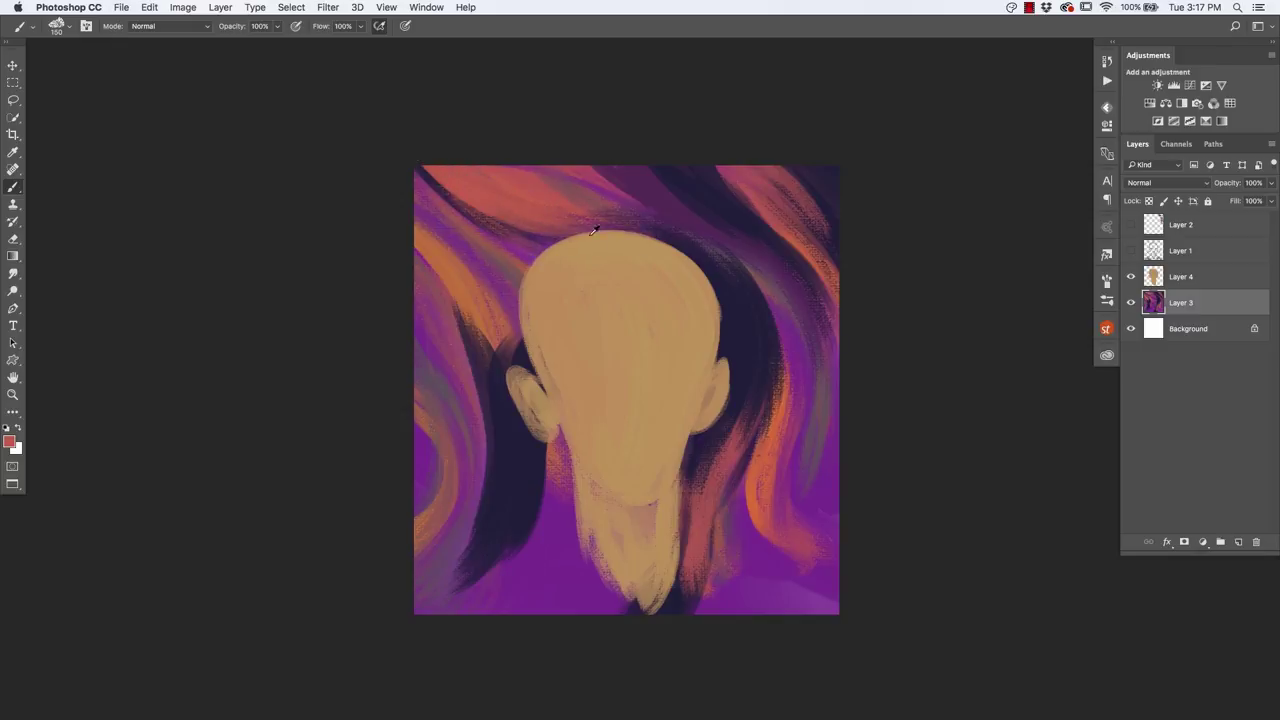
pyautogui.keyDown('alt'); pyautogui.click(500, 257); pyautogui.keyUp('alt')
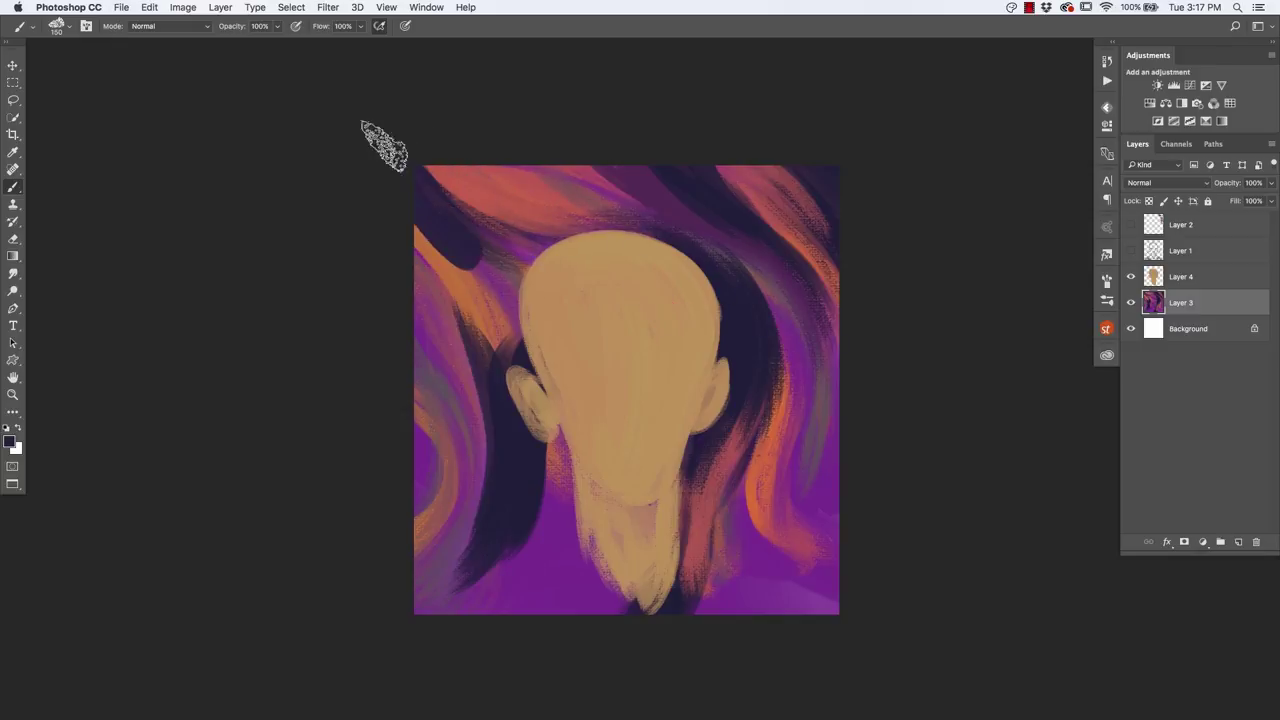
pyautogui.moveTo(414, 214); pyautogui.dragTo(400, 223)
pyautogui.keyDown('alt'); pyautogui.click(486, 286); pyautogui.keyUp('alt')
pyautogui.moveTo(486, 286)
pyautogui.mouseDown()
pyautogui.moveTo(402, 160)
pyautogui.moveTo(509, 243)
pyautogui.mouseUp()
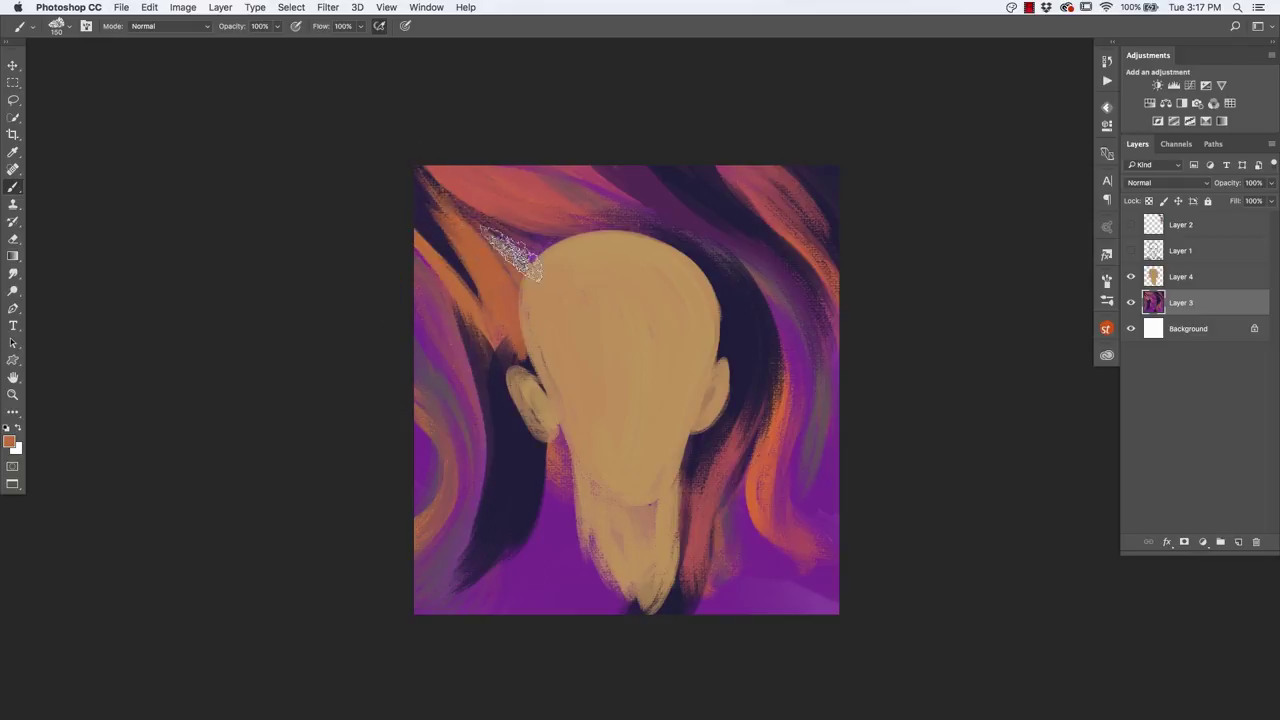
pyautogui.keyDown('alt'); pyautogui.click(620, 194); pyautogui.keyUp('alt')
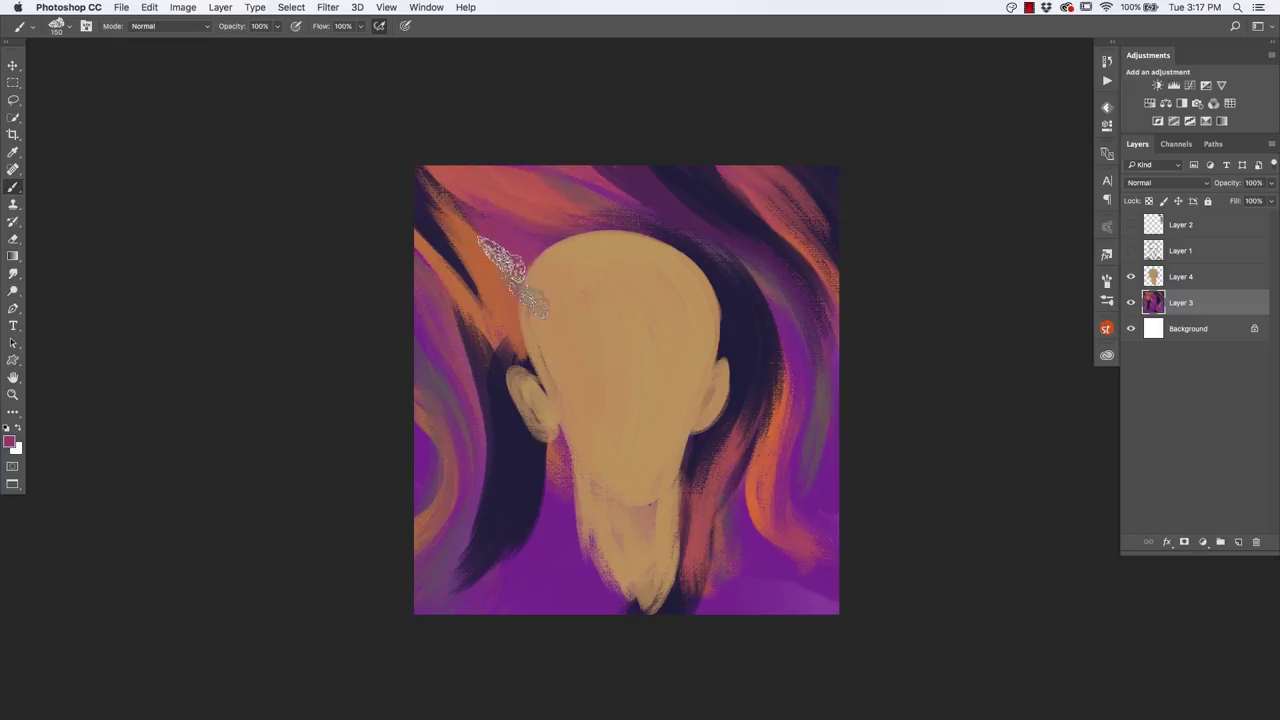
pyautogui.keyDown('alt'); pyautogui.click(488, 258); pyautogui.keyUp('alt')
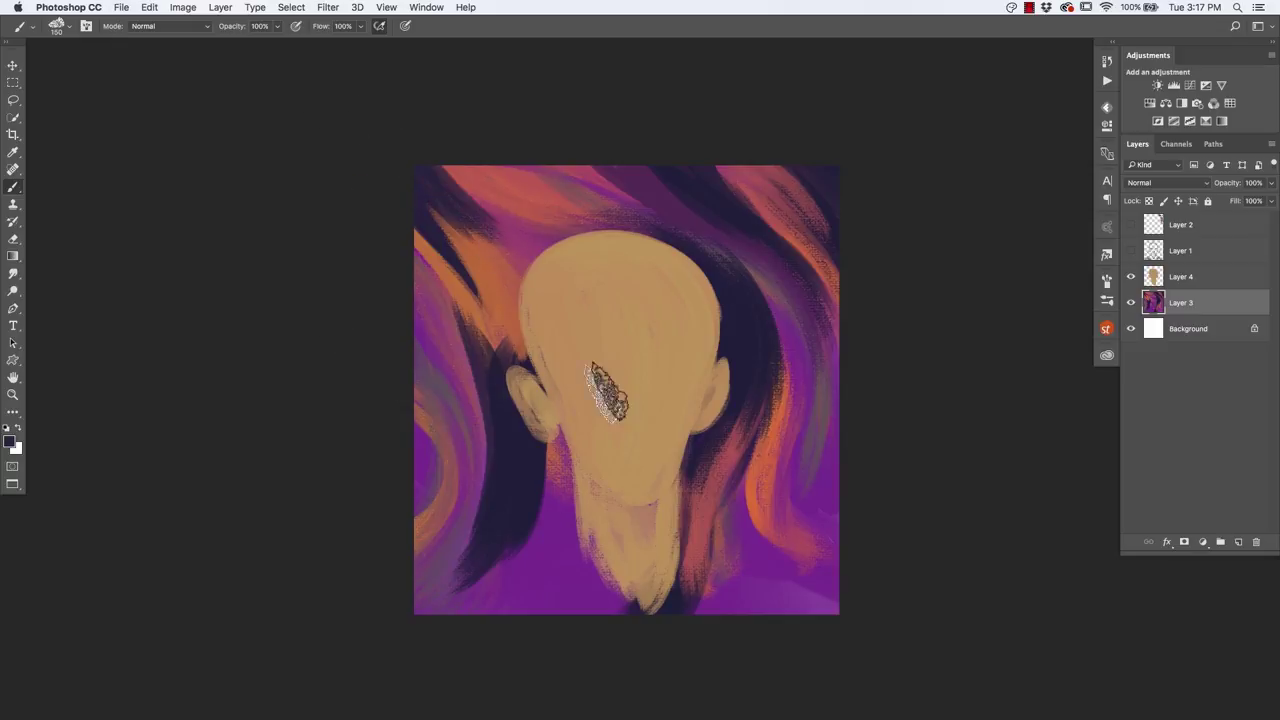
pyautogui.keyDown('alt'); pyautogui.click(667, 336); pyautogui.keyUp('alt')
# Step: On Layer 4, set the foreground colour to a warmer yellow-tan, ce9f4d
pyautogui.click(1168, 277)
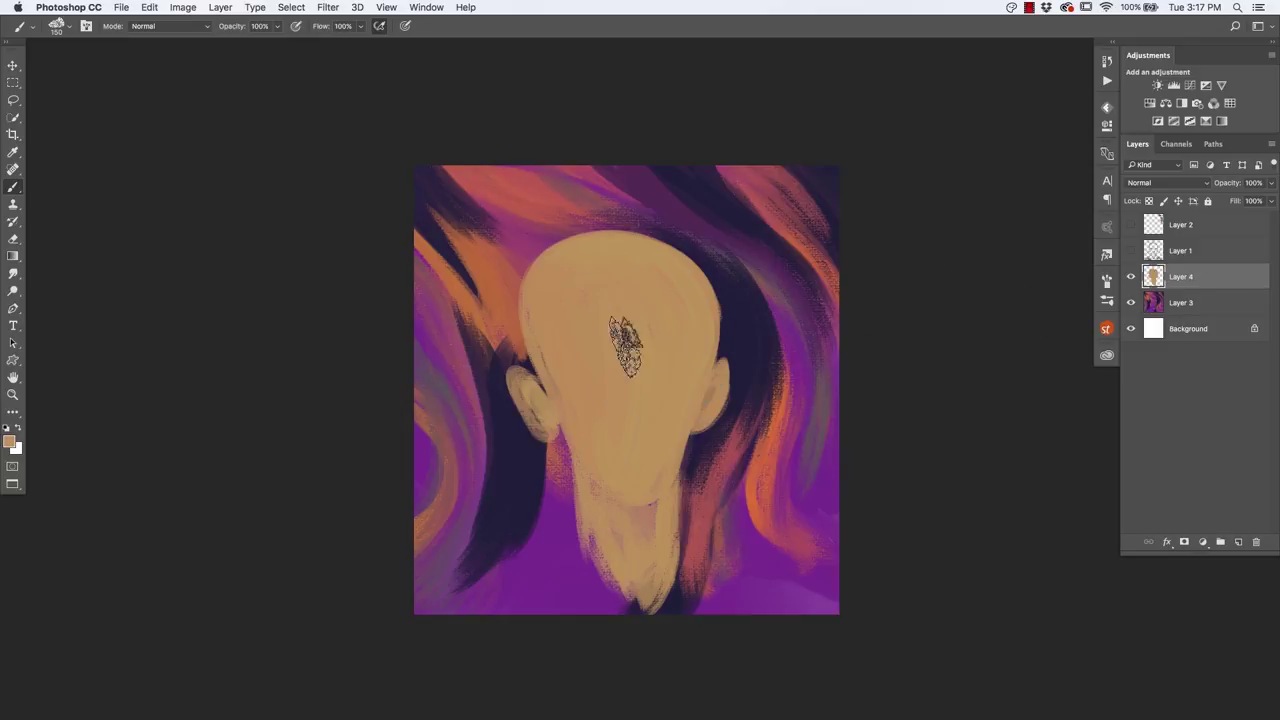
pyautogui.click(9, 441)
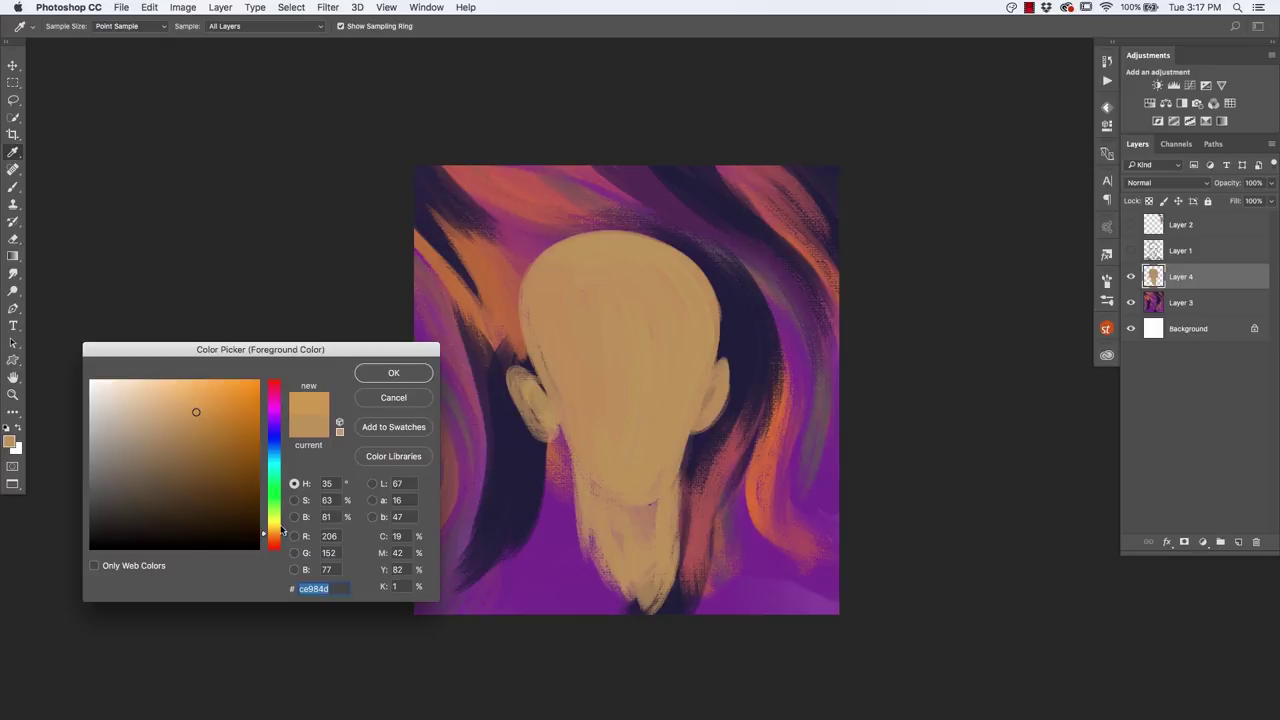
pyautogui.moveTo(285, 537); pyautogui.dragTo(285, 536)
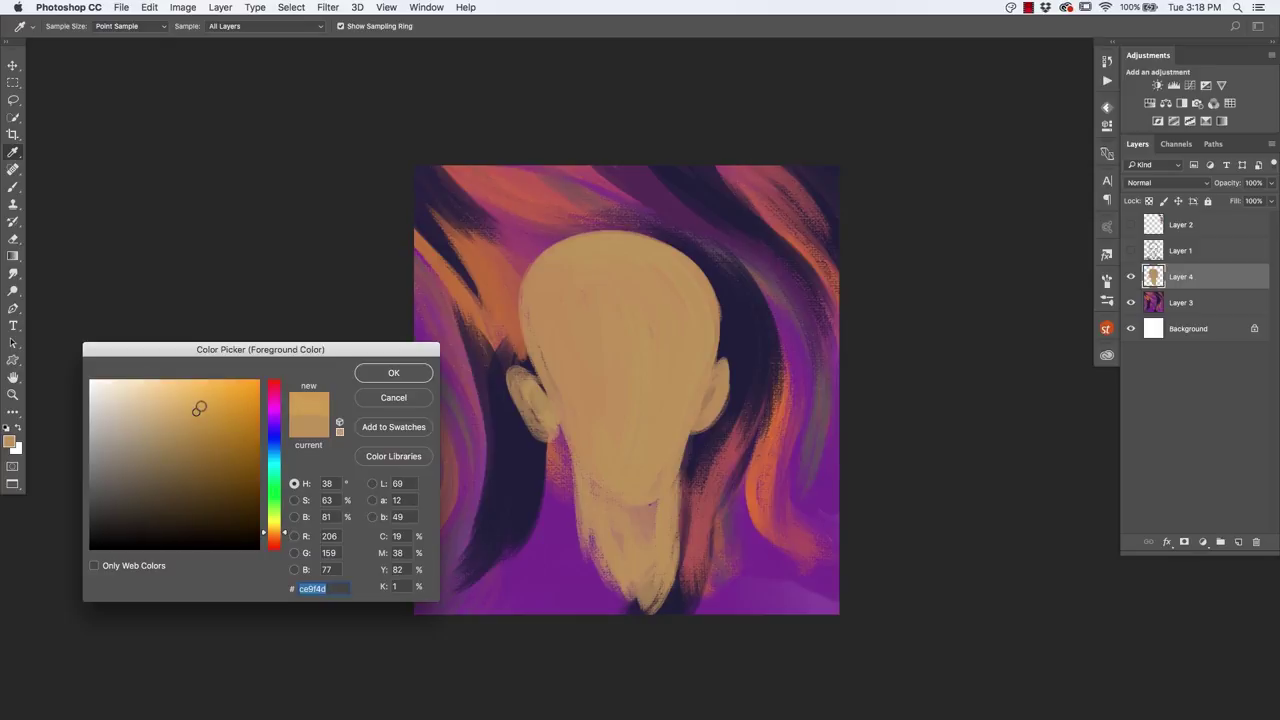
pyautogui.click(393, 372)
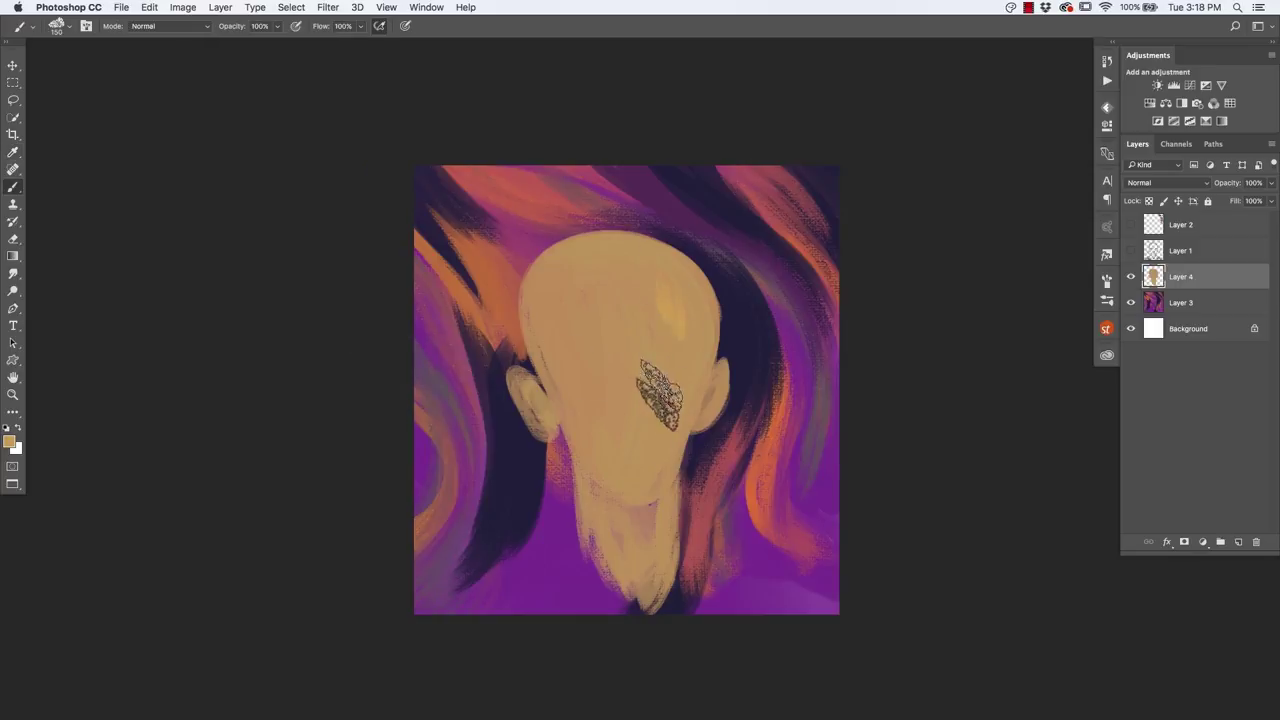
# Step: Brush yellow-tan over the face and forehead with a smaller brush, adding purple beside the face
pyautogui.moveTo(654, 386); pyautogui.dragTo(635, 480)
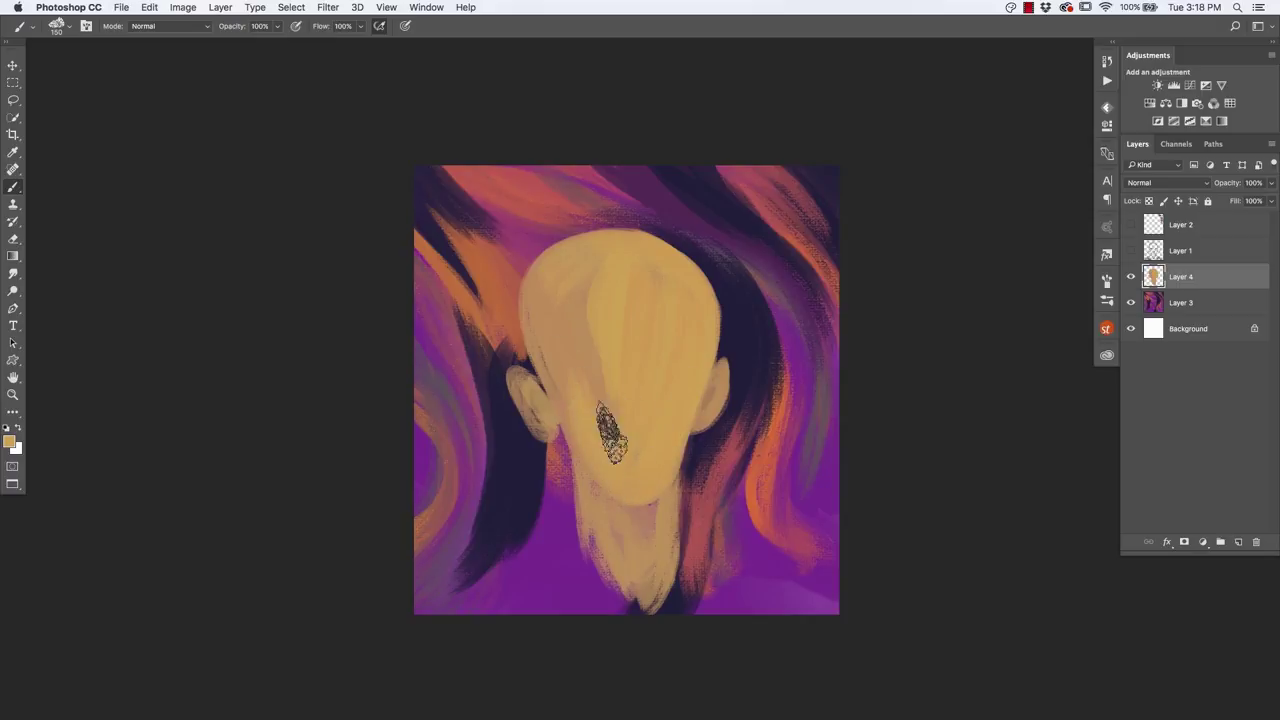
pyautogui.click(585, 272)
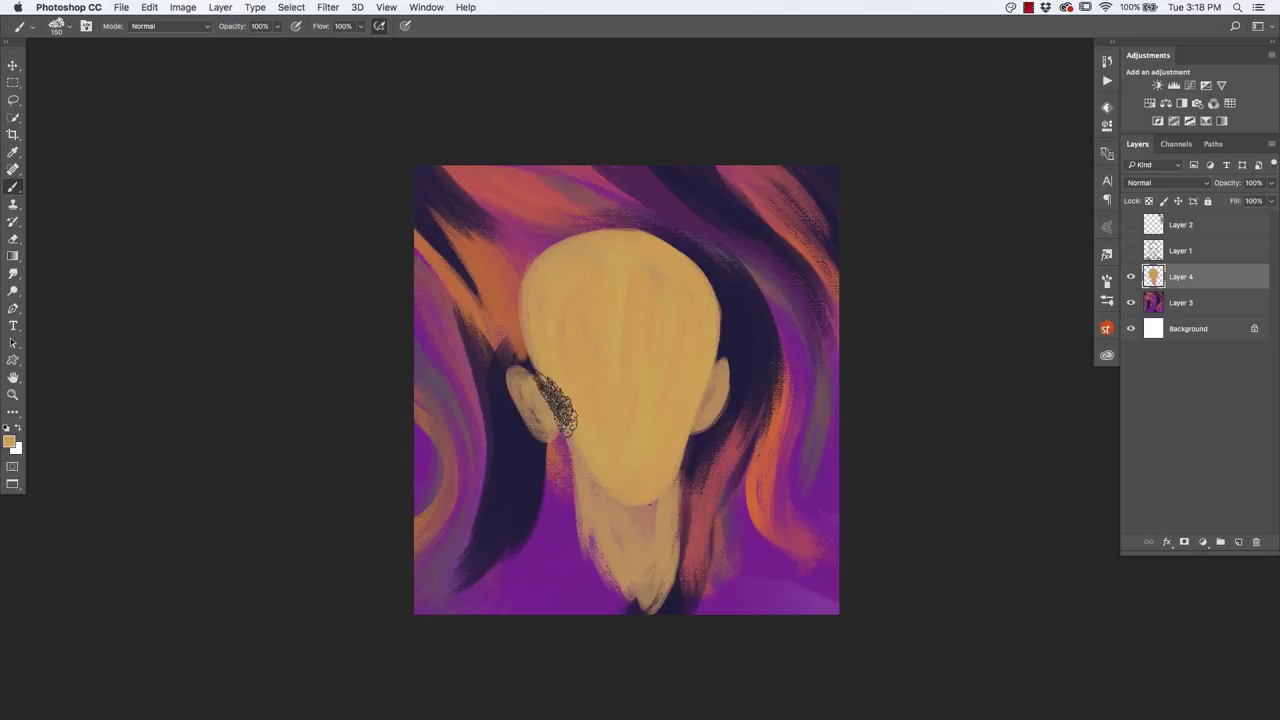
pyautogui.press('[')
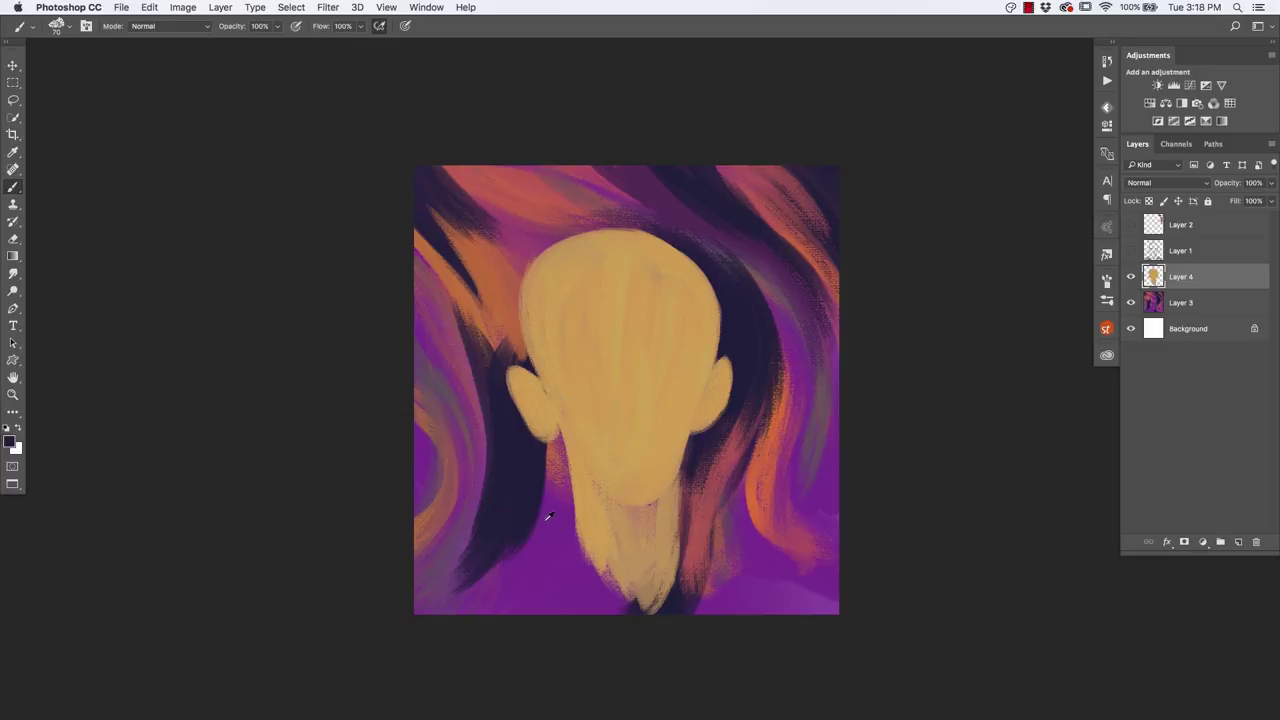
pyautogui.moveTo(508, 524); pyautogui.dragTo(516, 473)
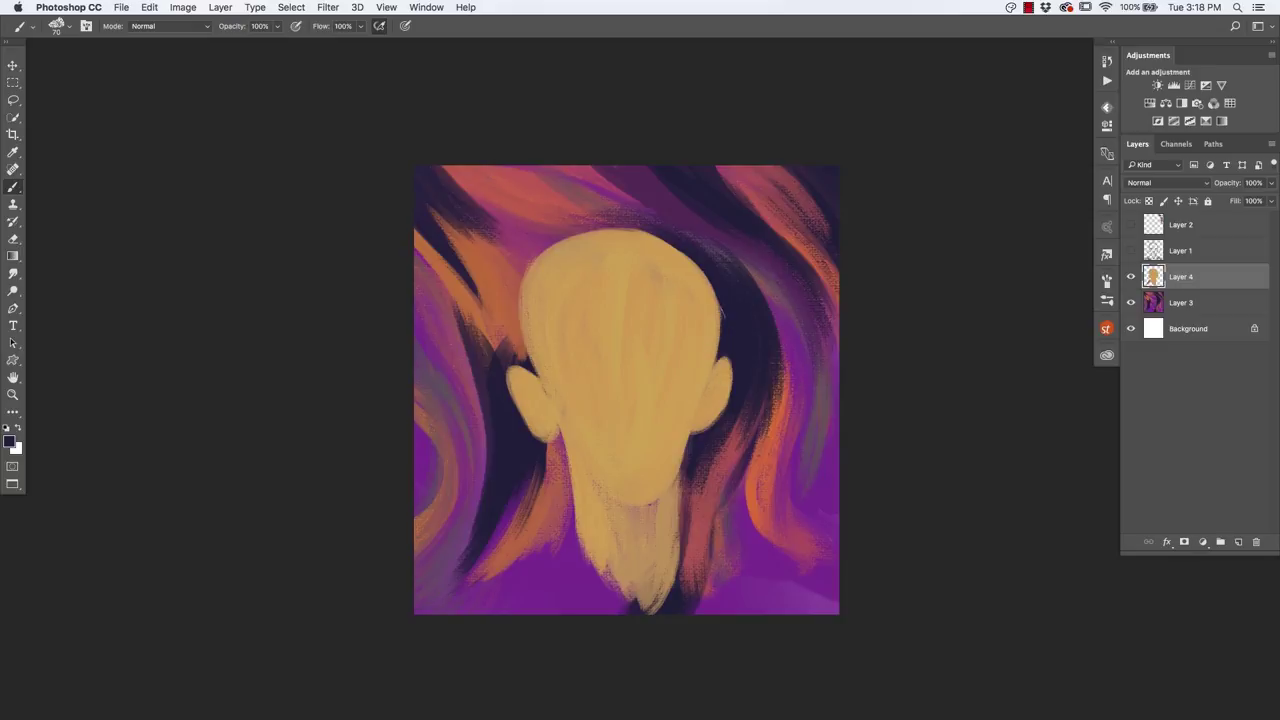
# Step: Show the Layer 1 sketch and paint dark navy coat strokes over both shoulders and lower canvas
pyautogui.click(1131, 250)
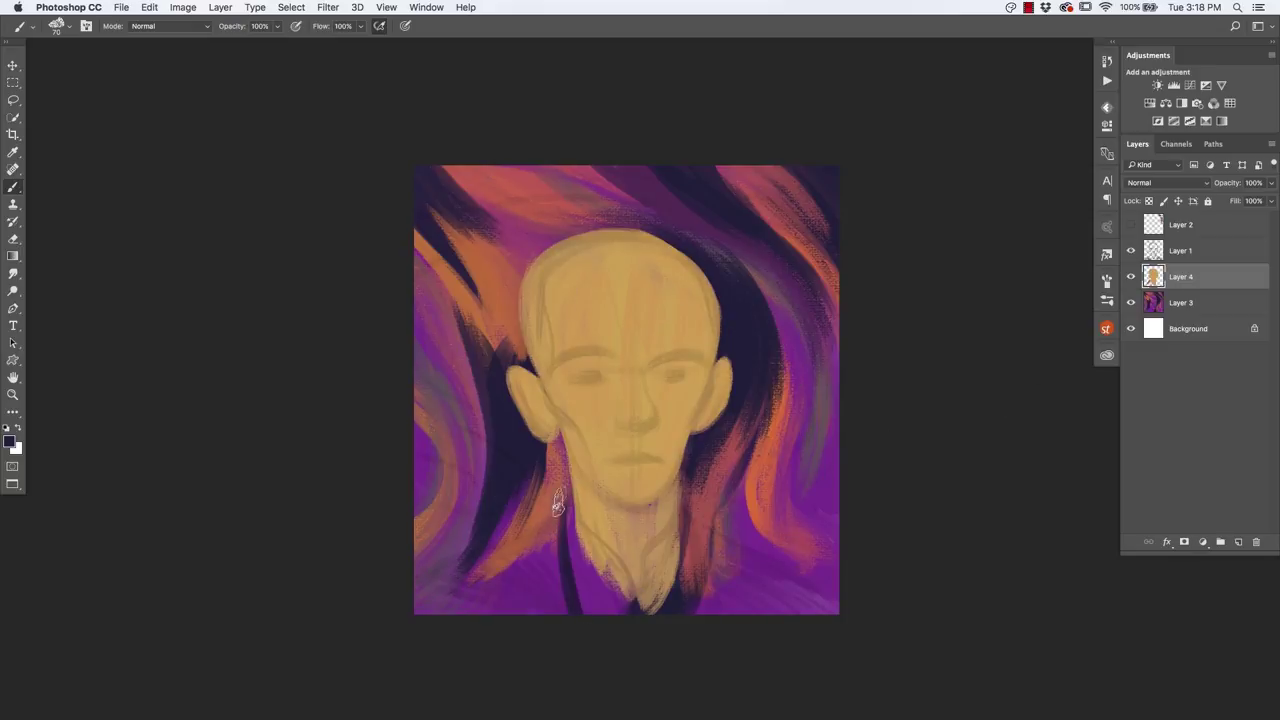
pyautogui.moveTo(555, 515); pyautogui.dragTo(416, 600)
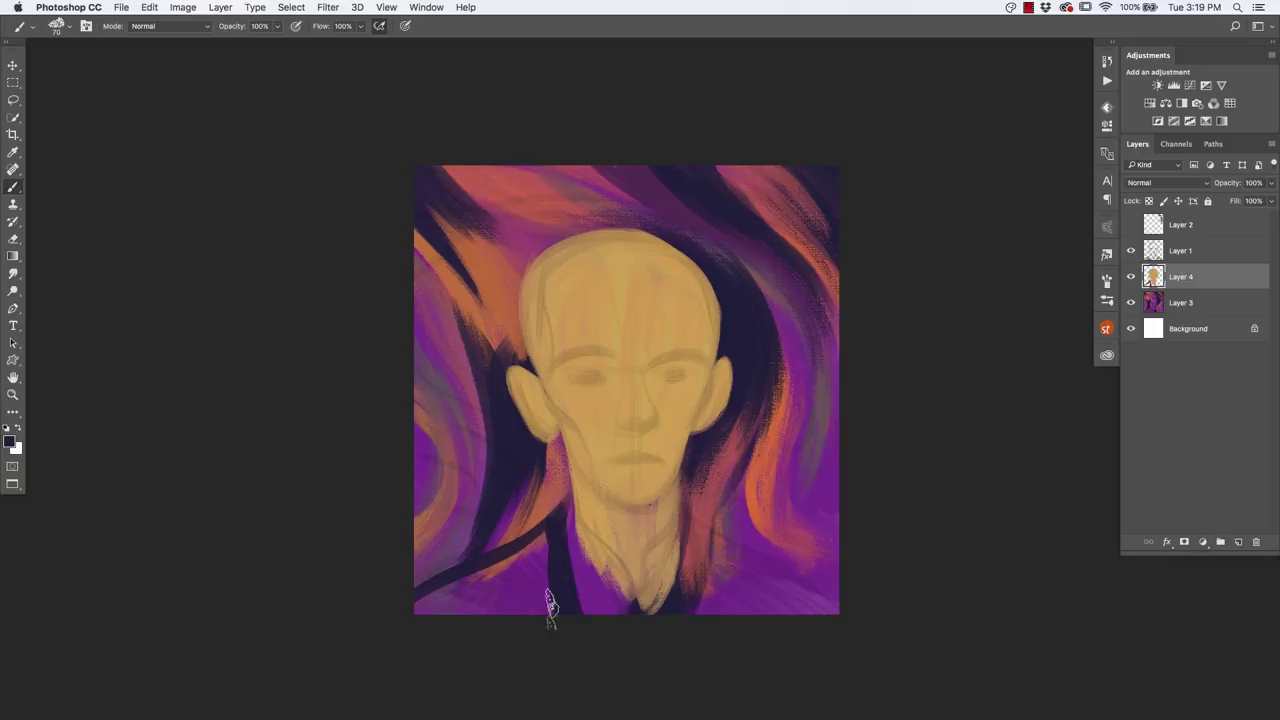
pyautogui.moveTo(549, 605)
pyautogui.mouseDown()
pyautogui.moveTo(540, 567)
pyautogui.moveTo(409, 614)
pyautogui.mouseUp()
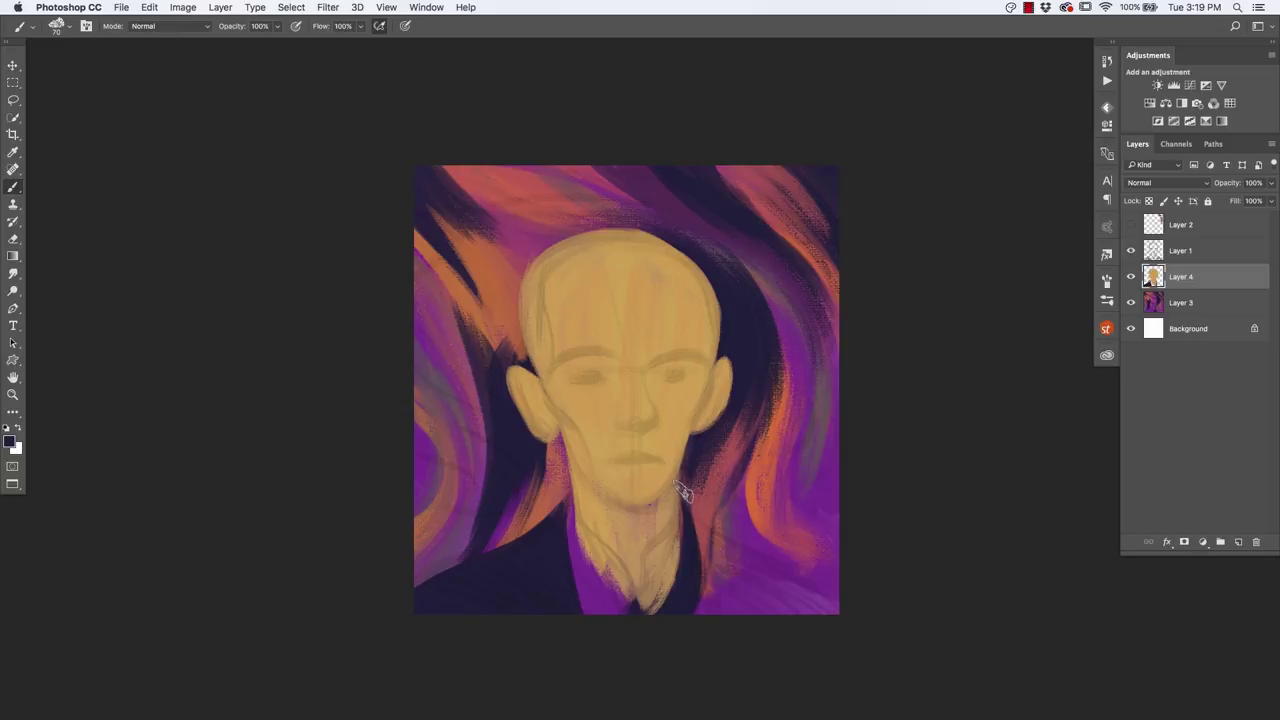
pyautogui.moveTo(845, 592); pyautogui.dragTo(714, 543)
pyautogui.moveTo(695, 620)
pyautogui.mouseDown()
pyautogui.moveTo(749, 588)
pyautogui.moveTo(825, 605)
pyautogui.mouseUp()
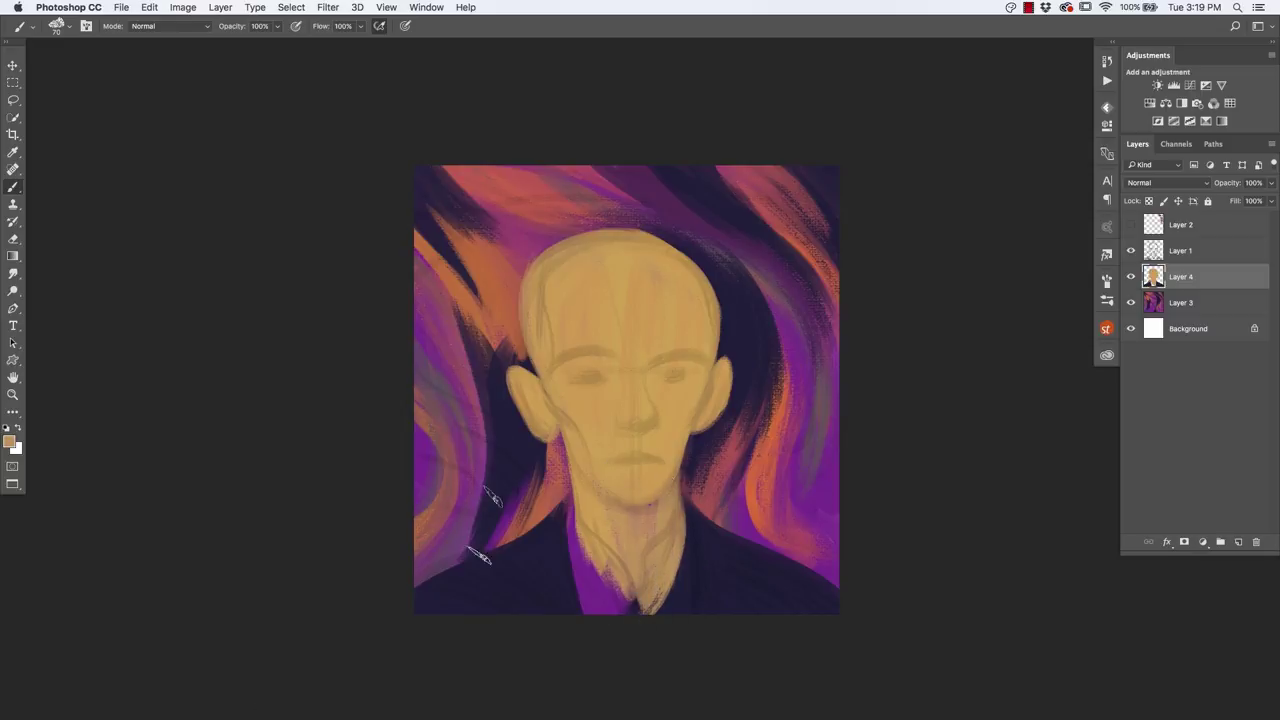
# Step: Show the Layer 2 swatches, paint the collar pale pink, then hide the Layer 1 sketch
pyautogui.click(1130, 224)
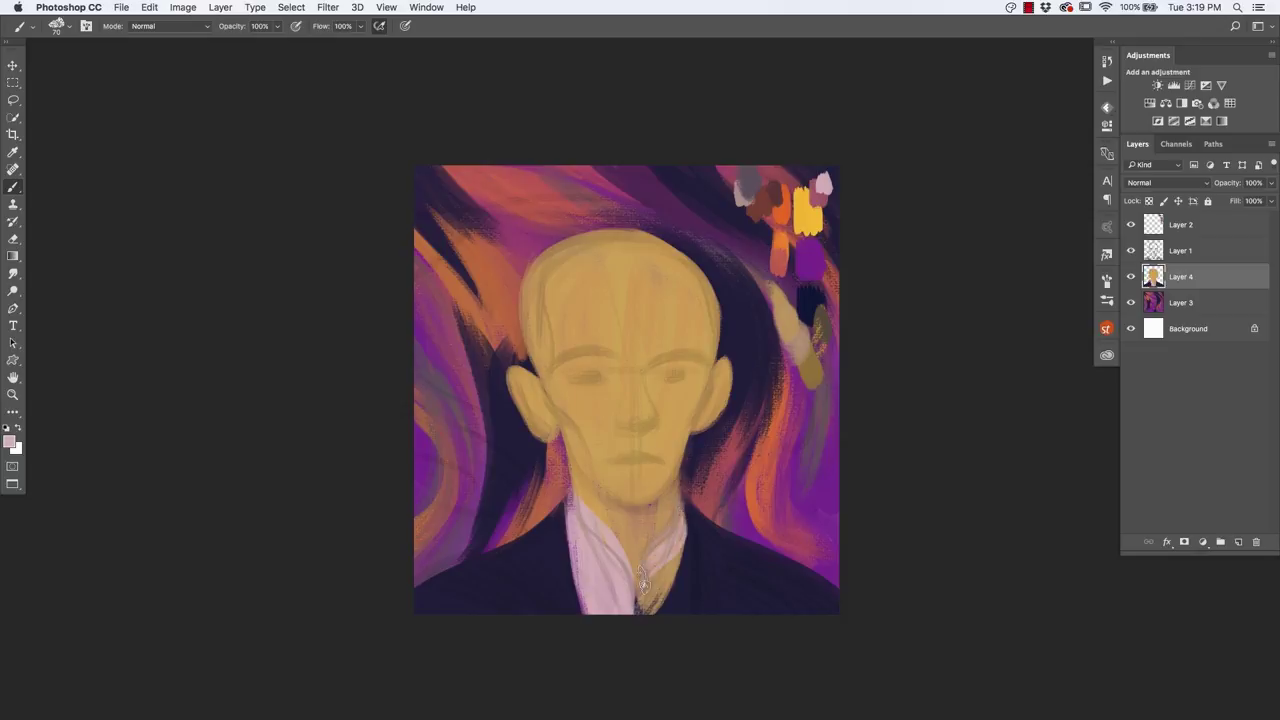
pyautogui.moveTo(678, 537); pyautogui.dragTo(681, 517)
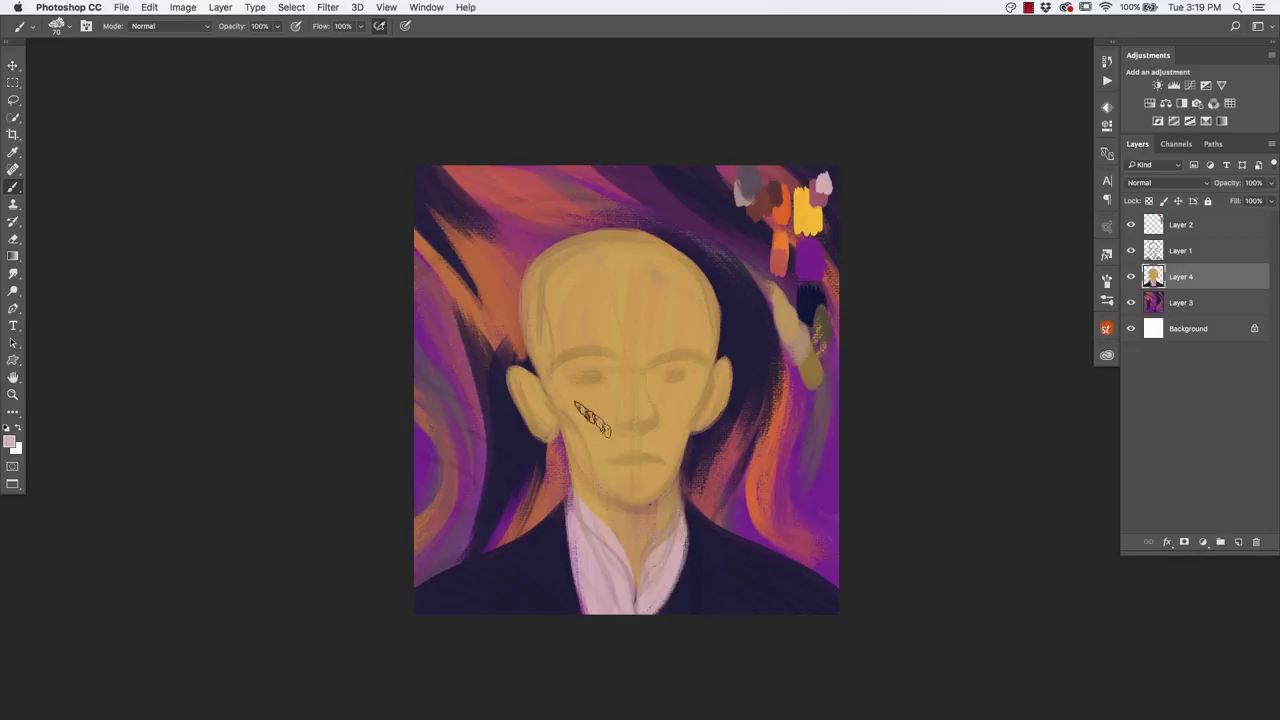
pyautogui.click(1131, 250)
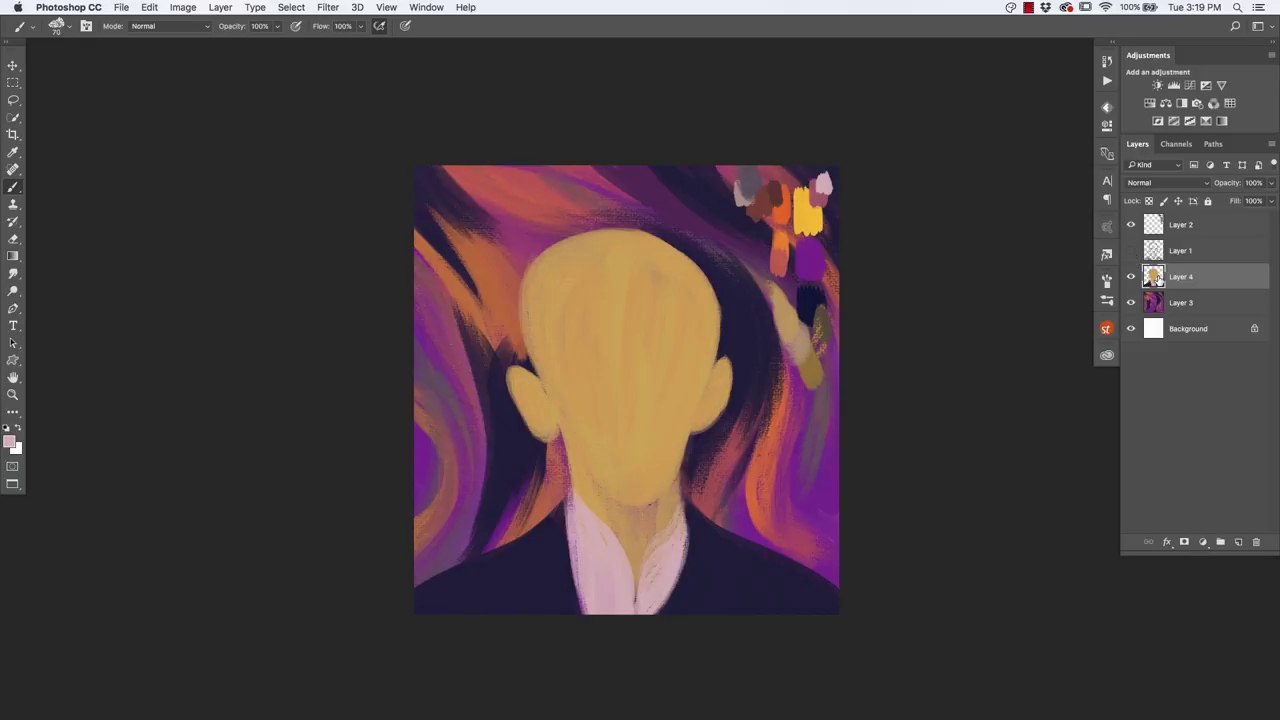
pyautogui.scroll(2, 576, 530)
pyautogui.moveTo(543, 520); pyautogui.dragTo(524, 498)
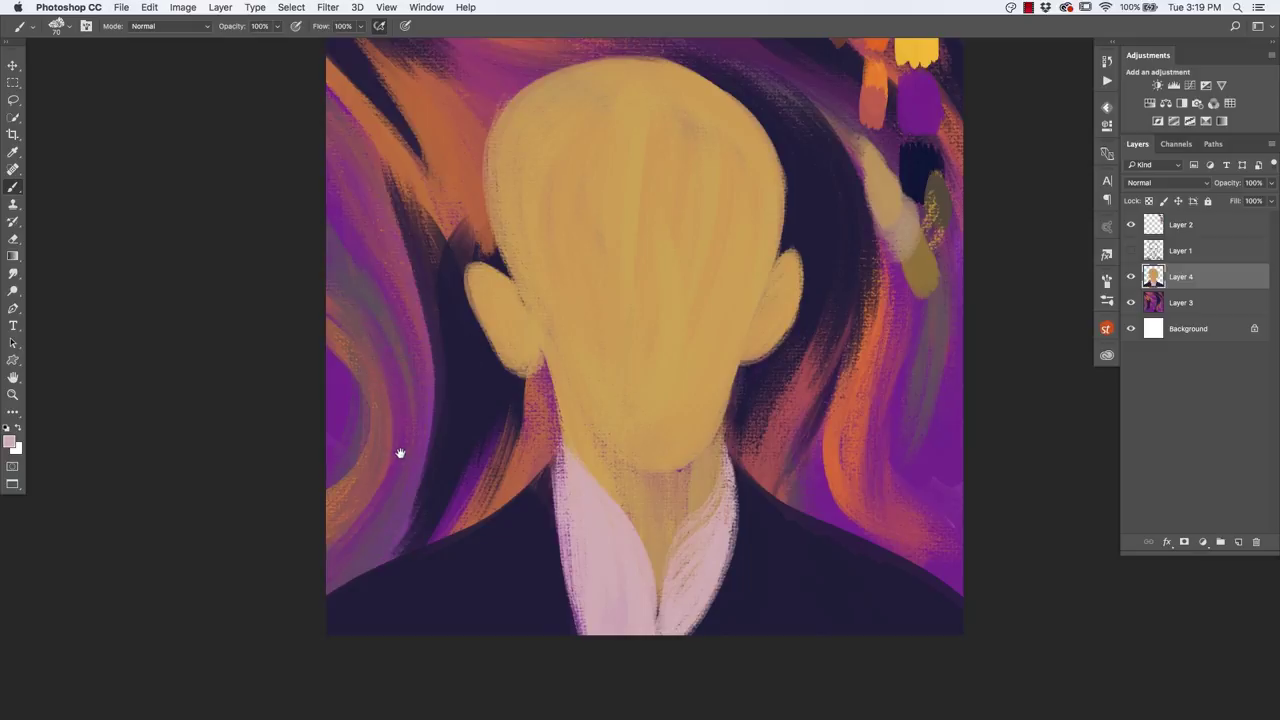
# Step: On Layer 3, paint a sampled dark navy curve along the left background
pyautogui.moveTo(400, 453); pyautogui.dragTo(453, 451)
pyautogui.click(1180, 302)
pyautogui.keyDown('alt'); pyautogui.click(440, 540); pyautogui.keyUp('alt')
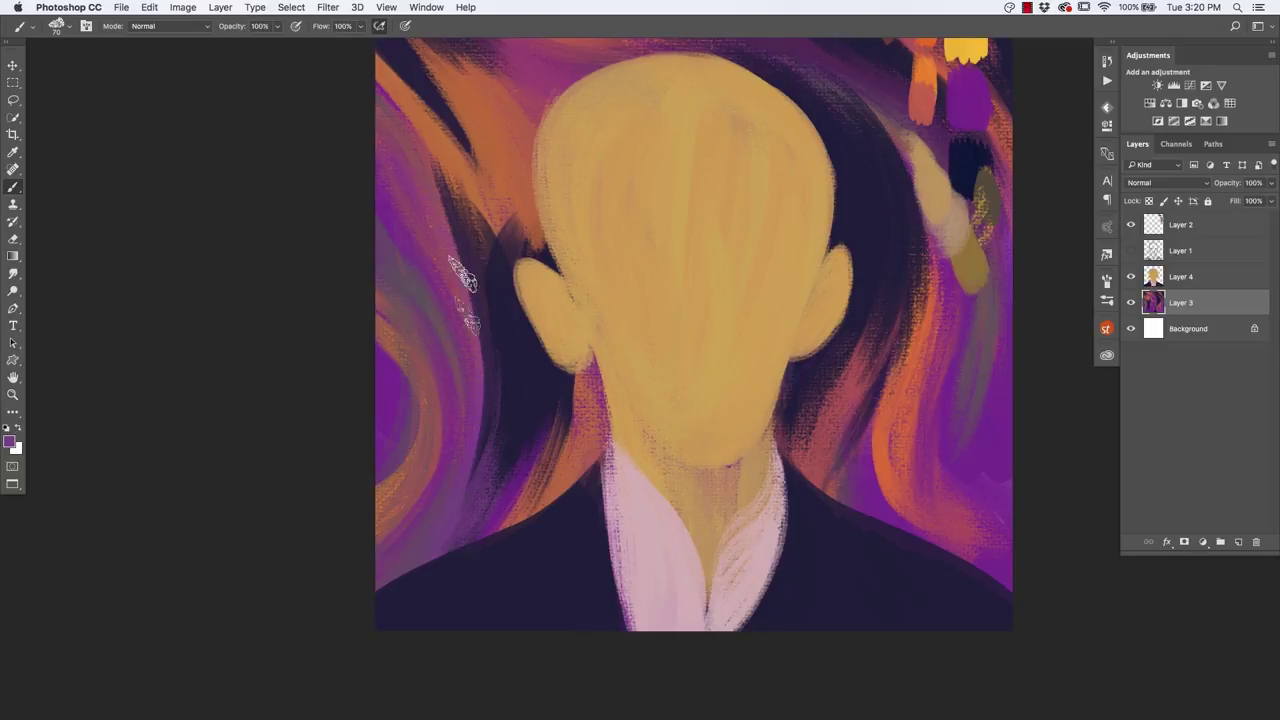
pyautogui.keyDown('alt'); pyautogui.click(514, 375); pyautogui.keyUp('alt')
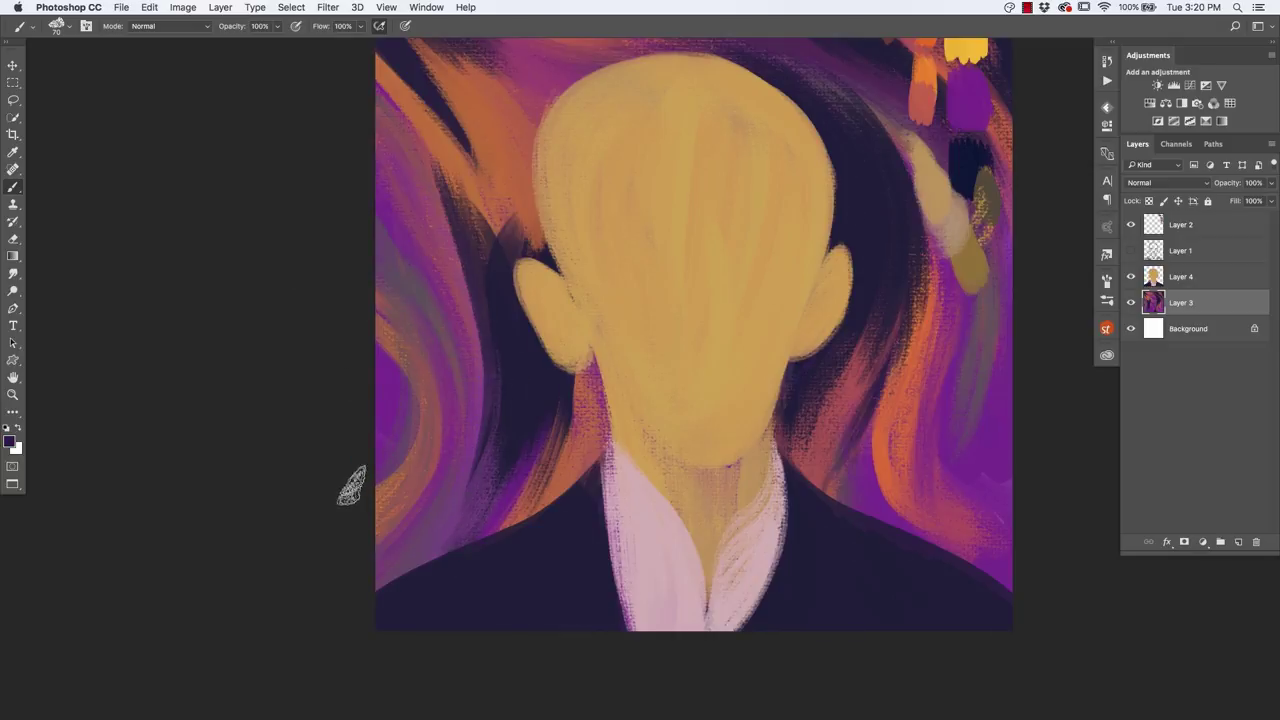
pyautogui.moveTo(349, 486)
pyautogui.mouseDown()
pyautogui.moveTo(406, 340)
pyautogui.moveTo(380, 490)
pyautogui.moveTo(423, 366)
pyautogui.moveTo(428, 443)
pyautogui.moveTo(422, 275)
pyautogui.moveTo(390, 488)
pyautogui.mouseUp()
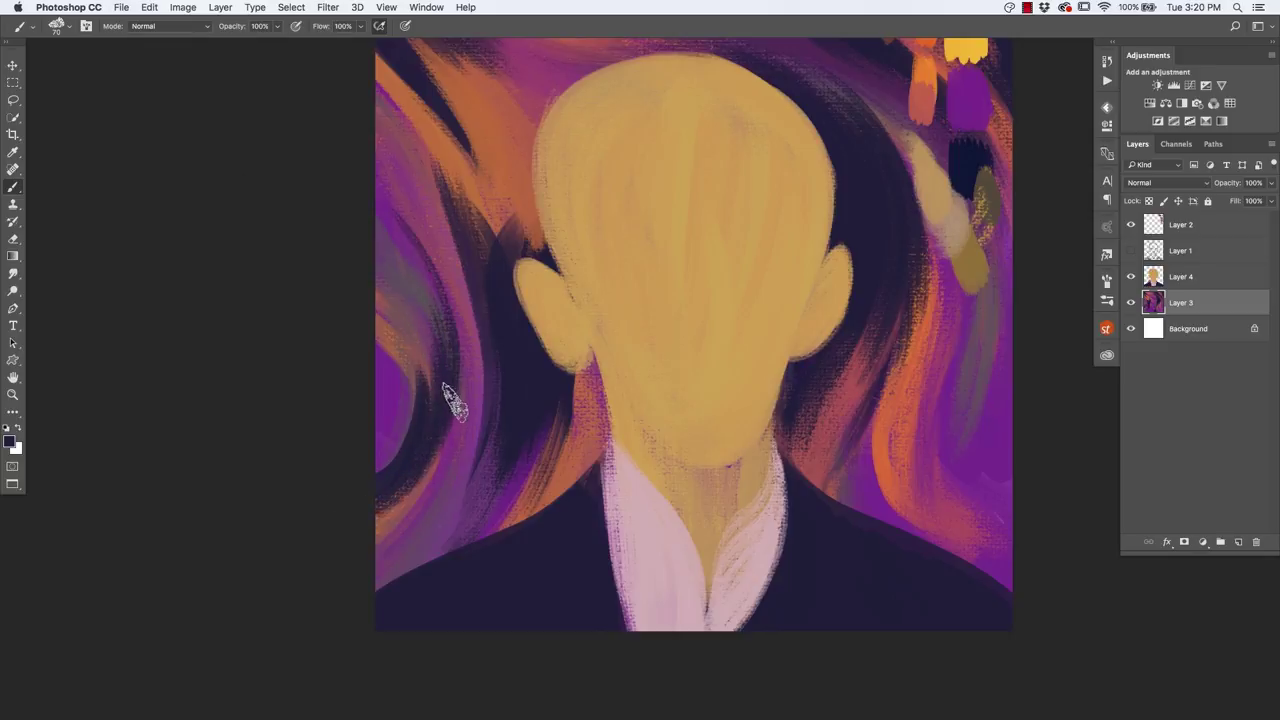
# Step: Paint sampled orange over the dark stroke beside the head
pyautogui.keyDown('alt'); pyautogui.click(500, 140); pyautogui.keyUp('alt')
pyautogui.moveTo(500, 140); pyautogui.dragTo(493, 150)
pyautogui.scroll(3, 492, 148)
pyautogui.moveTo(686, 186); pyautogui.dragTo(790, 300)
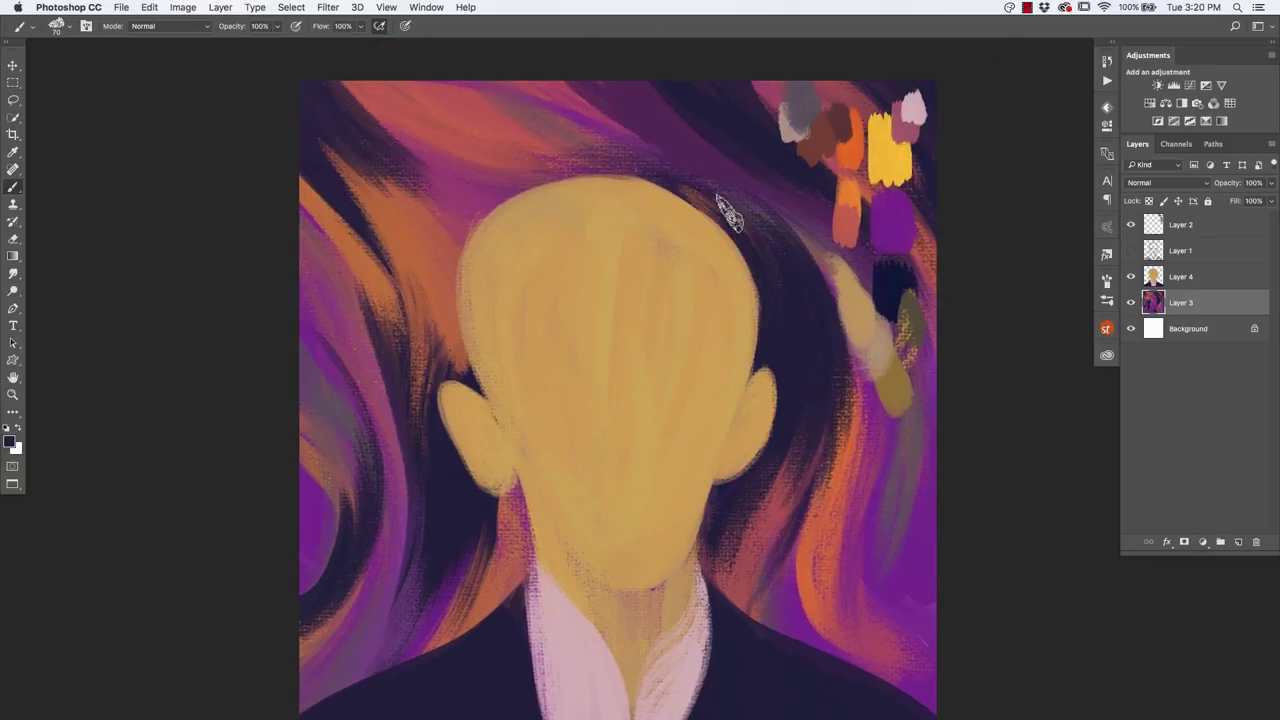
# Step: On Layer 4 with the sketch visible, paint two dark eyebrows and dark upper eyelids
pyautogui.hotkey('ctrl', '-')
pyautogui.click(1180, 276)
pyautogui.click(1131, 250)
pyautogui.moveTo(680, 332); pyautogui.dragTo(736, 336)
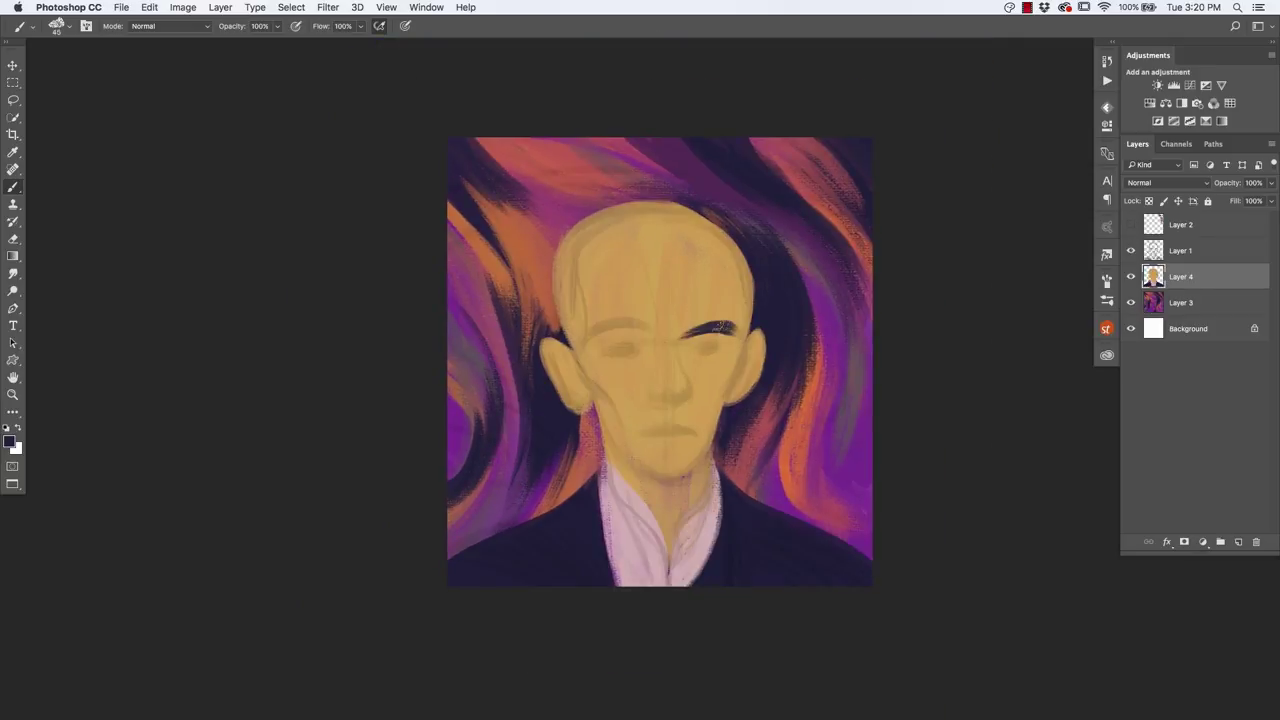
pyautogui.moveTo(582, 332)
pyautogui.mouseDown()
pyautogui.moveTo(650, 326)
pyautogui.moveTo(640, 350)
pyautogui.moveTo(660, 336)
pyautogui.mouseUp()
pyautogui.keyDown('alt'); pyautogui.click(633, 509); pyautogui.keyUp('alt')
pyautogui.scroll(2, 612, 336)
pyautogui.keyDown('alt'); pyautogui.click(766, 303); pyautogui.keyUp('alt')
pyautogui.moveTo(730, 336)
pyautogui.mouseDown()
pyautogui.moveTo(766, 330)
pyautogui.moveTo(705, 412)
pyautogui.mouseUp()
# Step: Paint orange down the nose, under both eyes and on the nose tip, softening with lighter tones
pyautogui.keyDown('alt'); pyautogui.click(752, 341); pyautogui.keyUp('alt')
pyautogui.moveTo(712, 310); pyautogui.dragTo(700, 400)
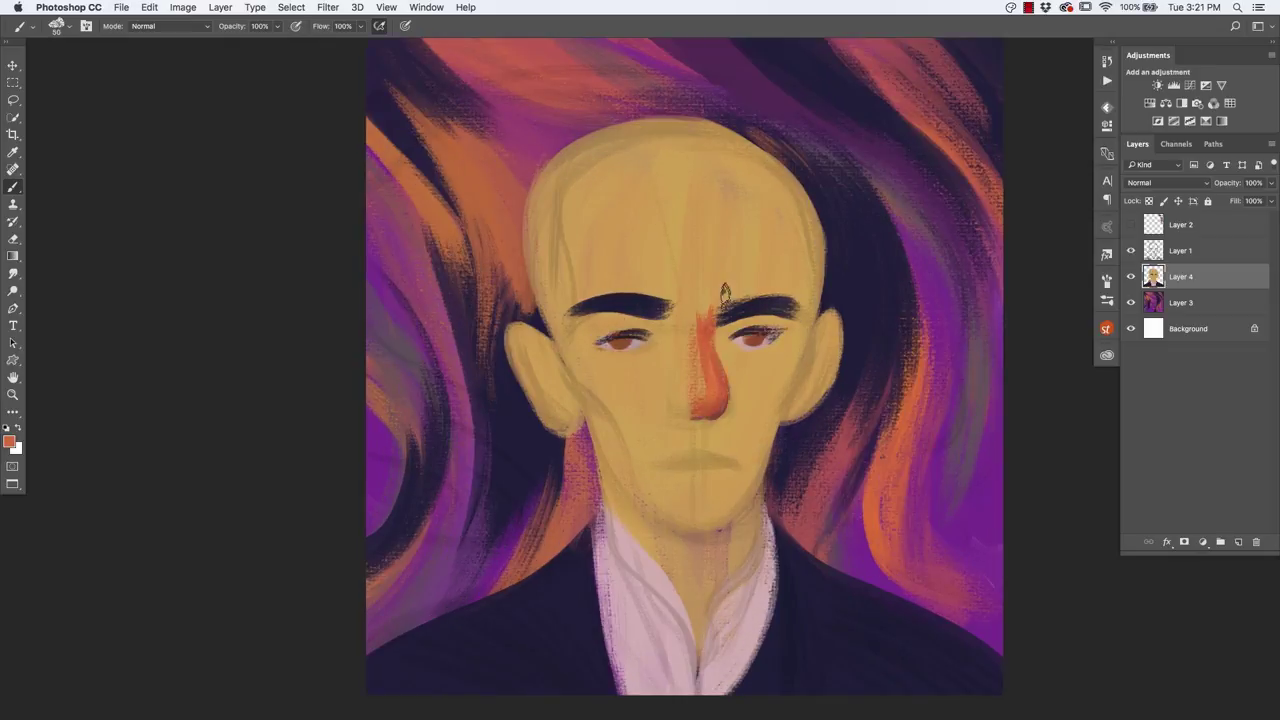
pyautogui.moveTo(626, 345); pyautogui.dragTo(658, 368)
pyautogui.moveTo(728, 350); pyautogui.dragTo(756, 360)
pyautogui.moveTo(640, 315)
pyautogui.mouseDown()
pyautogui.moveTo(660, 360)
pyautogui.moveTo(710, 405)
pyautogui.moveTo(712, 360)
pyautogui.moveTo(635, 350)
pyautogui.moveTo(668, 375)
pyautogui.moveTo(705, 305)
pyautogui.mouseUp()
pyautogui.keyDown('alt'); pyautogui.click(690, 390); pyautogui.keyUp('alt')
pyautogui.keyDown('alt'); pyautogui.click(733, 338); pyautogui.keyUp('alt')
pyautogui.keyDown('alt'); pyautogui.click(660, 395); pyautogui.keyUp('alt')
pyautogui.keyDown('alt'); pyautogui.click(707, 396); pyautogui.keyUp('alt')
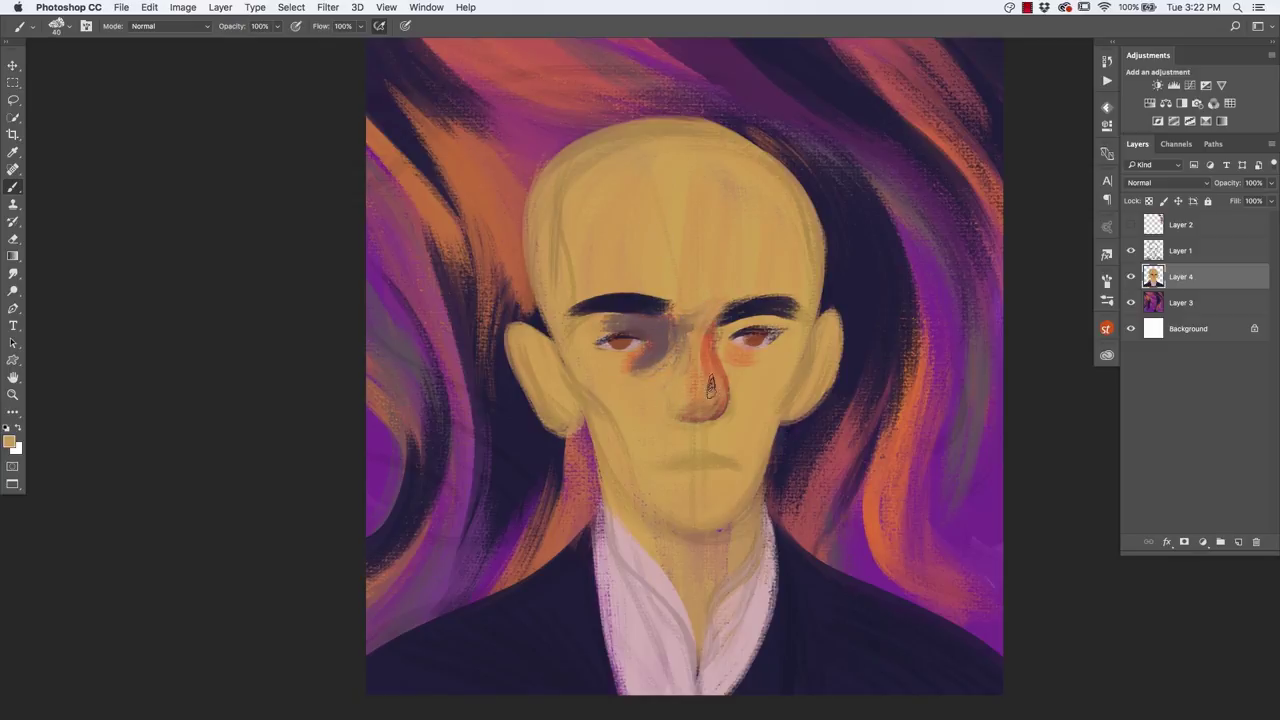
# Step: Paint a dark maroon mouth line, warm shading in both ears, and a reddish chin shadow
pyautogui.keyDown('alt'); pyautogui.click(896, 381); pyautogui.keyUp('alt')
pyautogui.moveTo(745, 460); pyautogui.dragTo(668, 461)
pyautogui.keyDown('alt'); pyautogui.click(489, 343); pyautogui.keyUp('alt')
pyautogui.moveTo(525, 345); pyautogui.dragTo(541, 373)
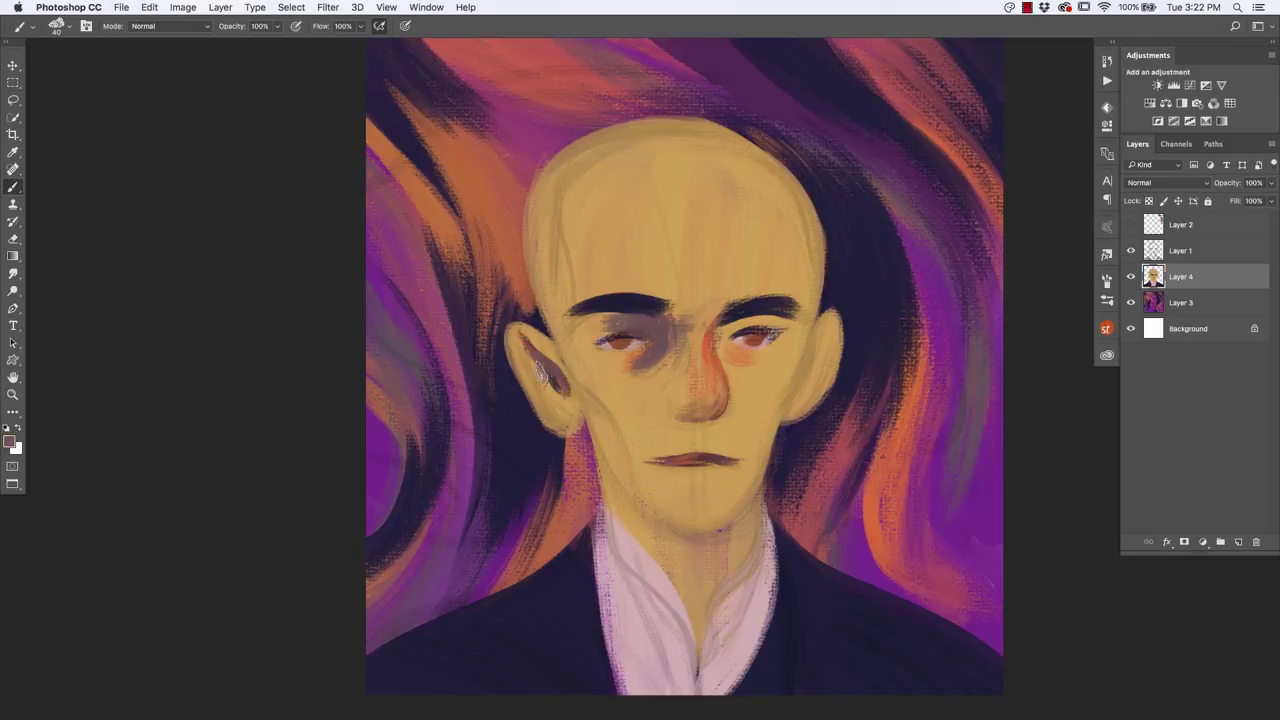
pyautogui.moveTo(829, 326)
pyautogui.mouseDown()
pyautogui.moveTo(815, 390)
pyautogui.moveTo(835, 395)
pyautogui.mouseUp()
pyautogui.moveTo(530, 335)
pyautogui.mouseDown()
pyautogui.moveTo(570, 405)
pyautogui.moveTo(547, 405)
pyautogui.mouseUp()
pyautogui.scroll(1, 547, 400)
pyautogui.moveTo(668, 535)
pyautogui.mouseDown()
pyautogui.moveTo(738, 530)
pyautogui.moveTo(725, 545)
pyautogui.mouseUp()
# Step: With the swatches shown, add strokes on the forehead, around the eye, cheek and jaw shadow
pyautogui.click(1131, 225)
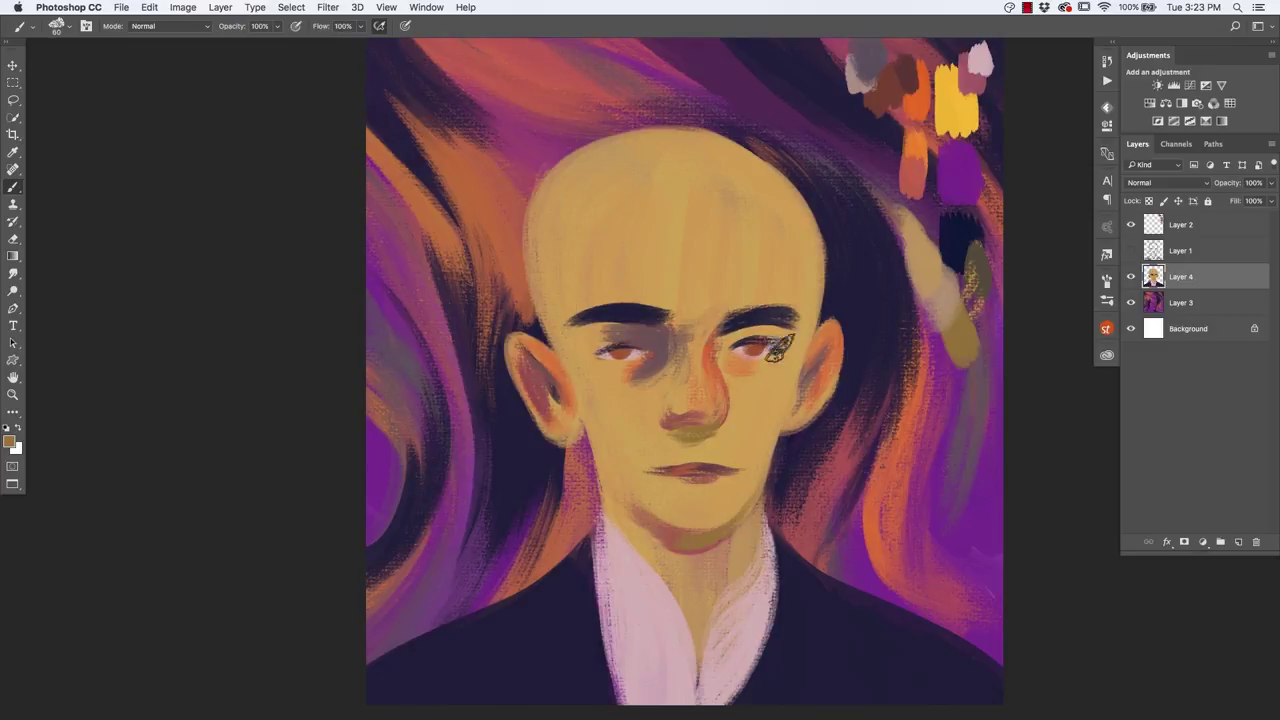
pyautogui.moveTo(760, 335); pyautogui.dragTo(810, 350)
pyautogui.moveTo(560, 200); pyautogui.dragTo(580, 340)
pyautogui.moveTo(590, 350); pyautogui.dragTo(650, 515)
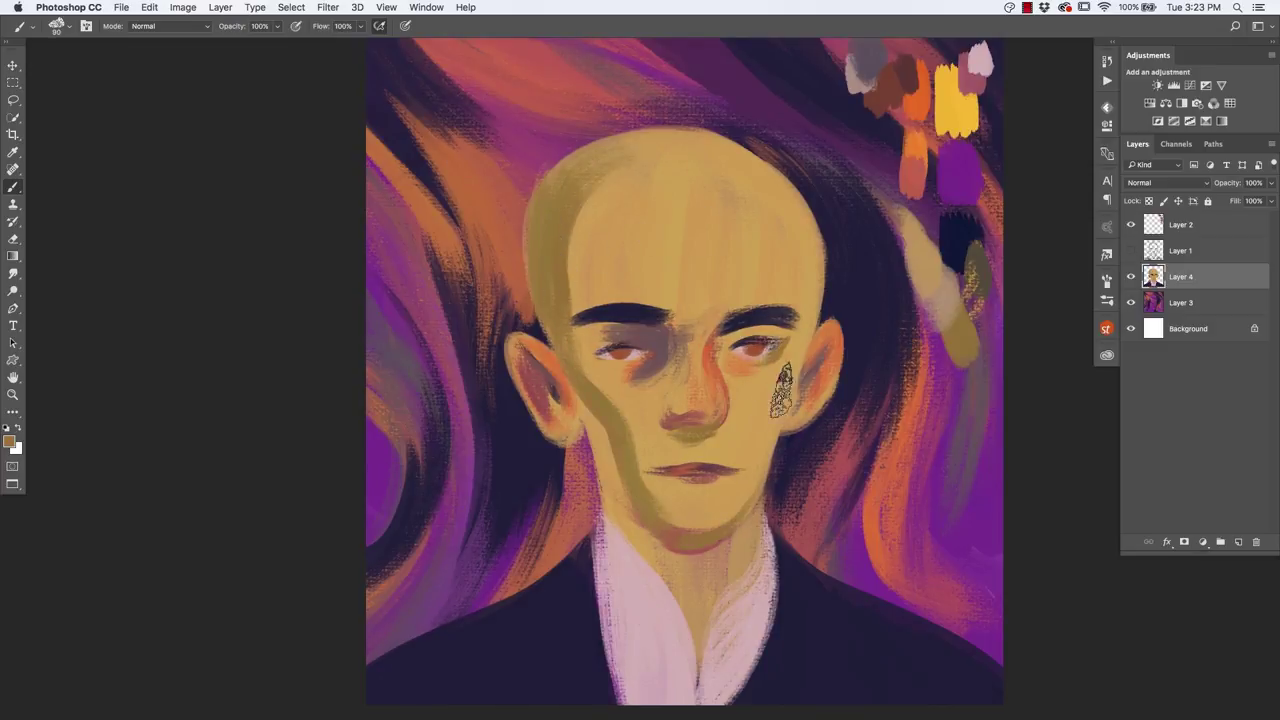
pyautogui.moveTo(770, 490); pyautogui.dragTo(790, 340)
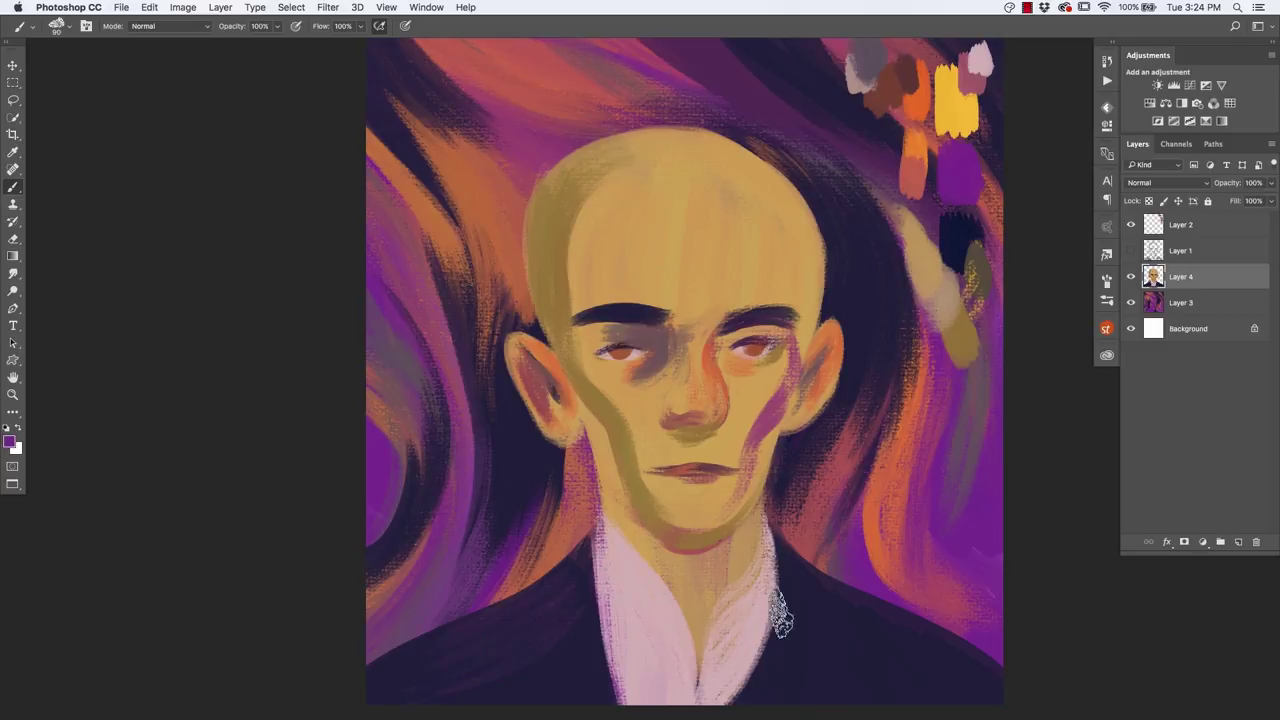
pyautogui.keyDown('alt'); pyautogui.click(830, 272); pyautogui.keyUp('alt')
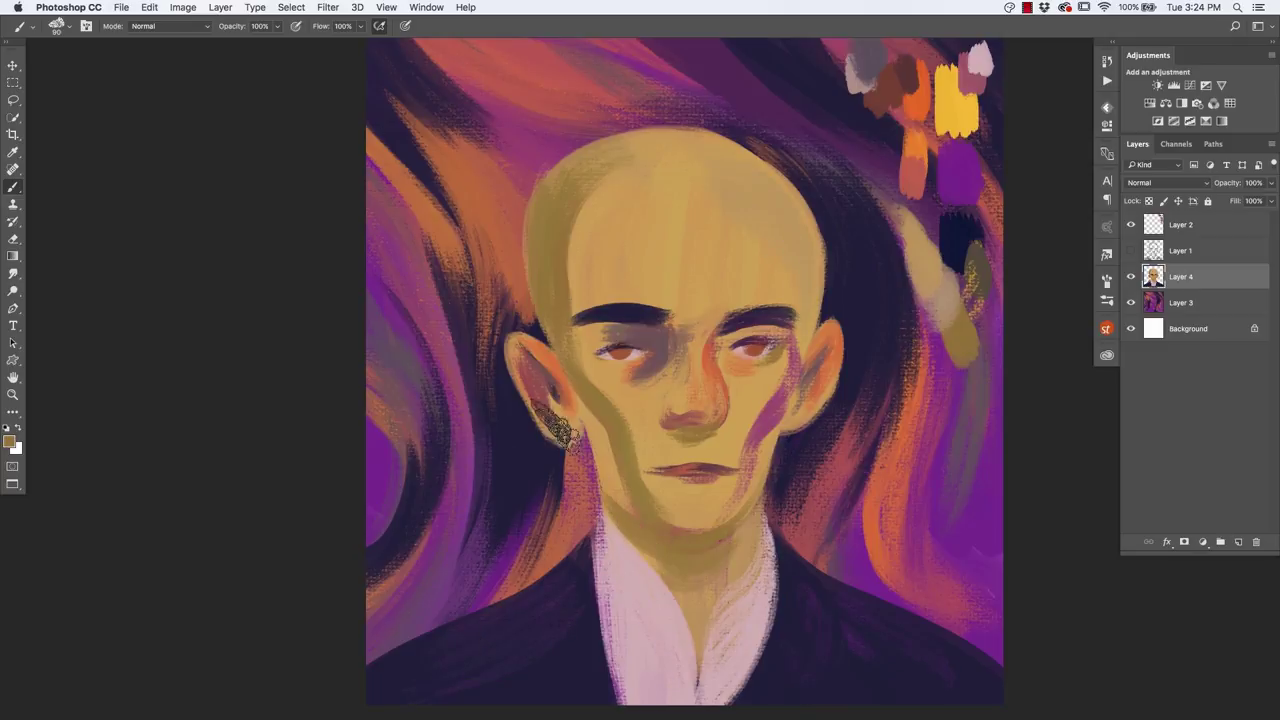
pyautogui.keyDown('alt'); pyautogui.click(695, 548); pyautogui.keyUp('alt')
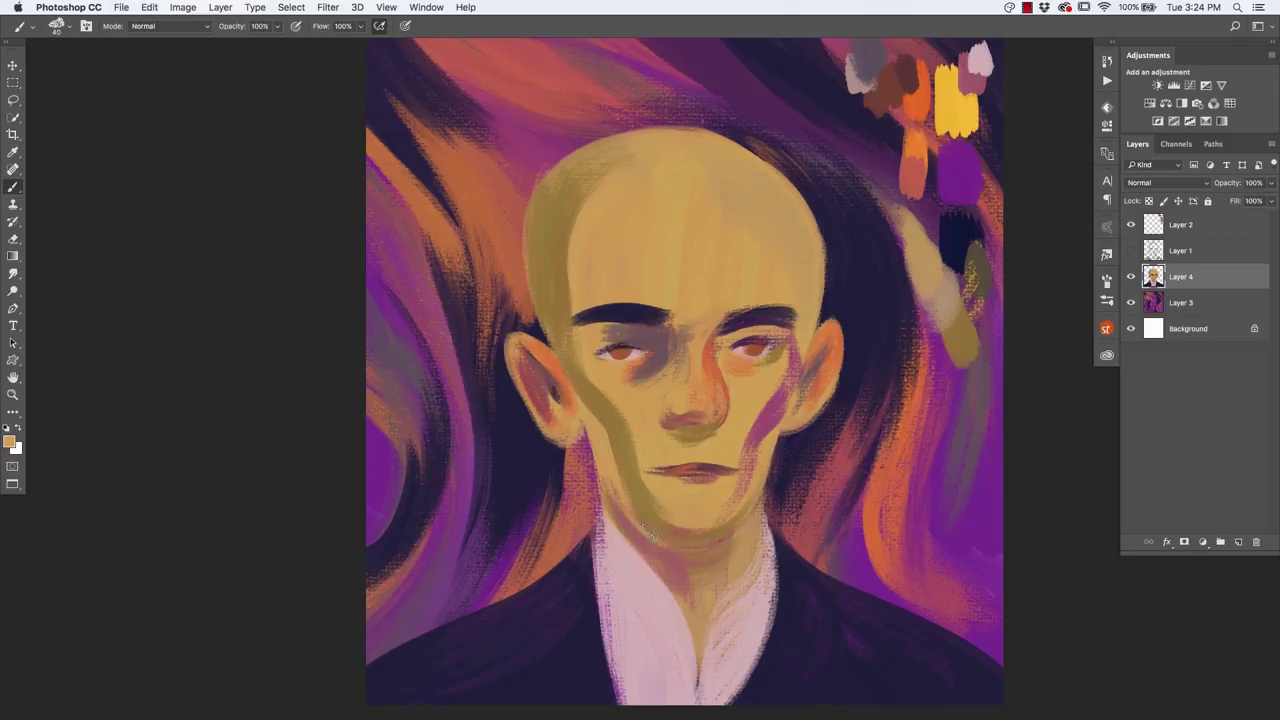
# Step: Add yellow highlights on nose, cheek, brow and forehead, darken the eyebrow, and shade beside the eye purple
pyautogui.keyDown('alt'); pyautogui.click(958, 100); pyautogui.keyUp('alt')
pyautogui.moveTo(708, 338)
pyautogui.mouseDown()
pyautogui.moveTo(700, 408)
pyautogui.moveTo(670, 412)
pyautogui.mouseUp()
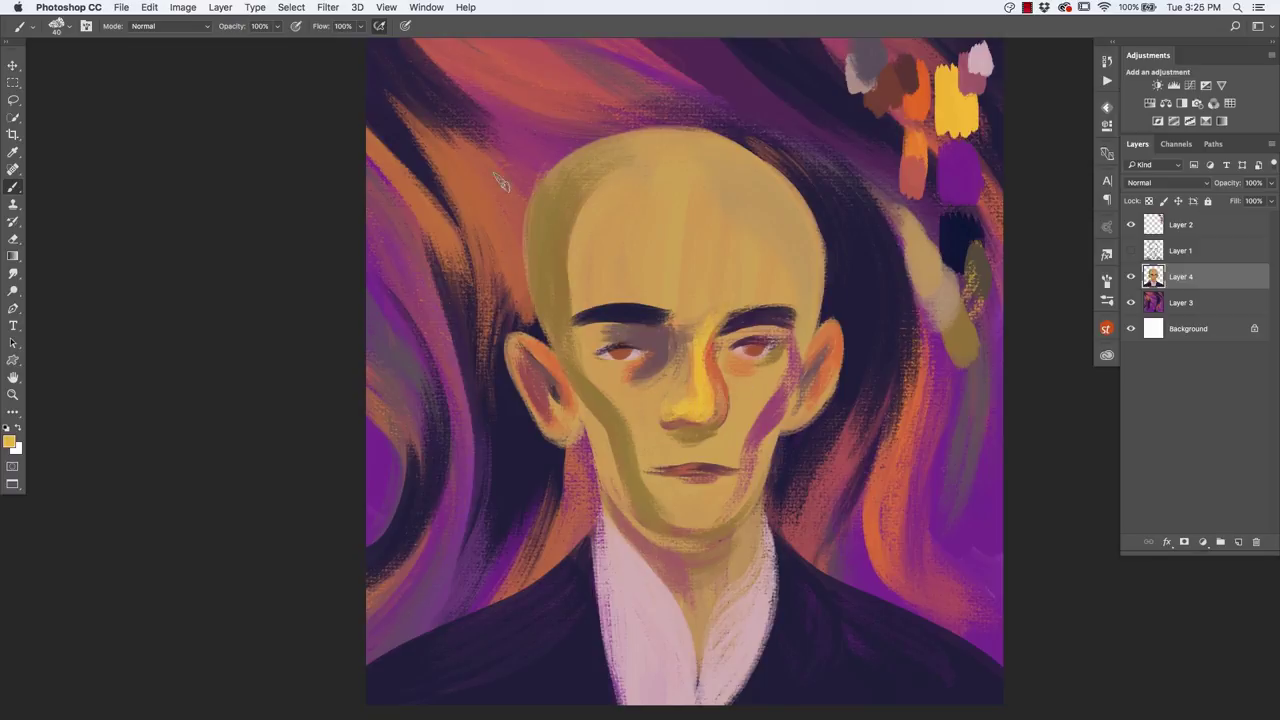
pyautogui.moveTo(575, 335); pyautogui.dragTo(625, 445)
pyautogui.moveTo(708, 298); pyautogui.dragTo(800, 295)
pyautogui.moveTo(630, 152); pyautogui.dragTo(568, 285)
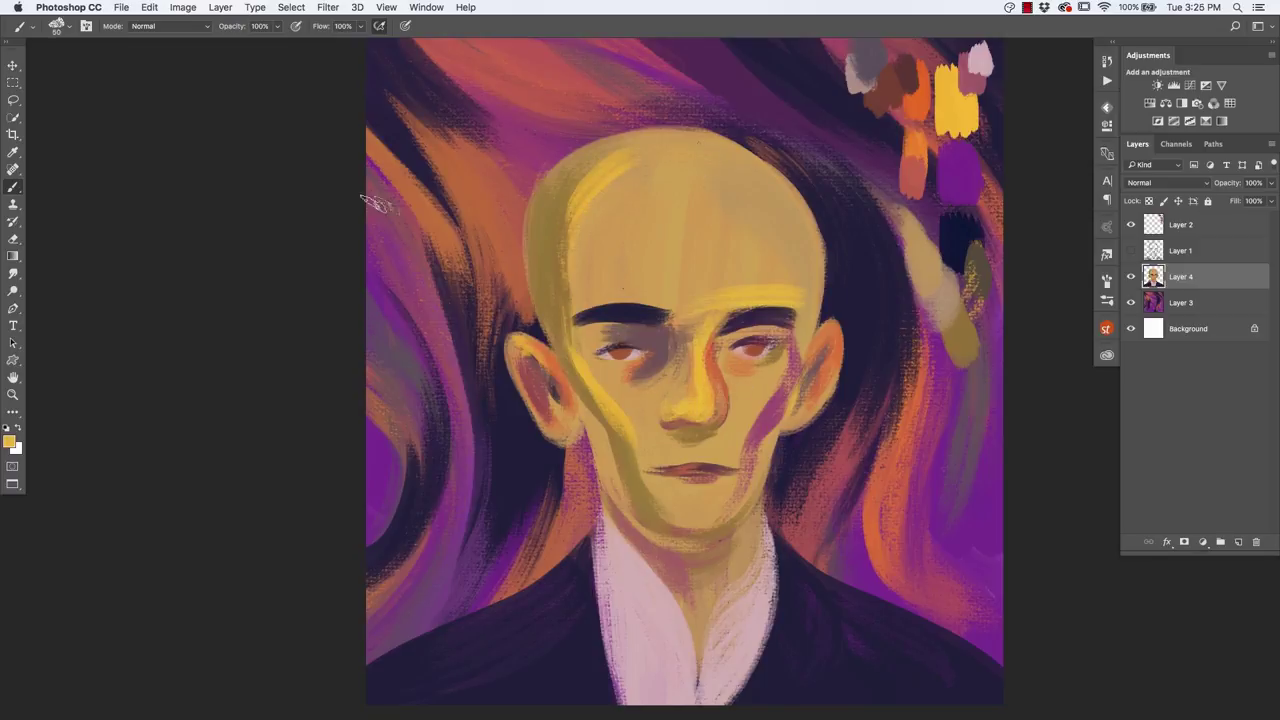
pyautogui.keyDown('alt'); pyautogui.click(755, 265); pyautogui.keyUp('alt')
pyautogui.moveTo(750, 270); pyautogui.dragTo(685, 268)
pyautogui.moveTo(726, 310); pyautogui.dragTo(810, 318)
pyautogui.keyDown('alt'); pyautogui.click(634, 304); pyautogui.keyUp('alt')
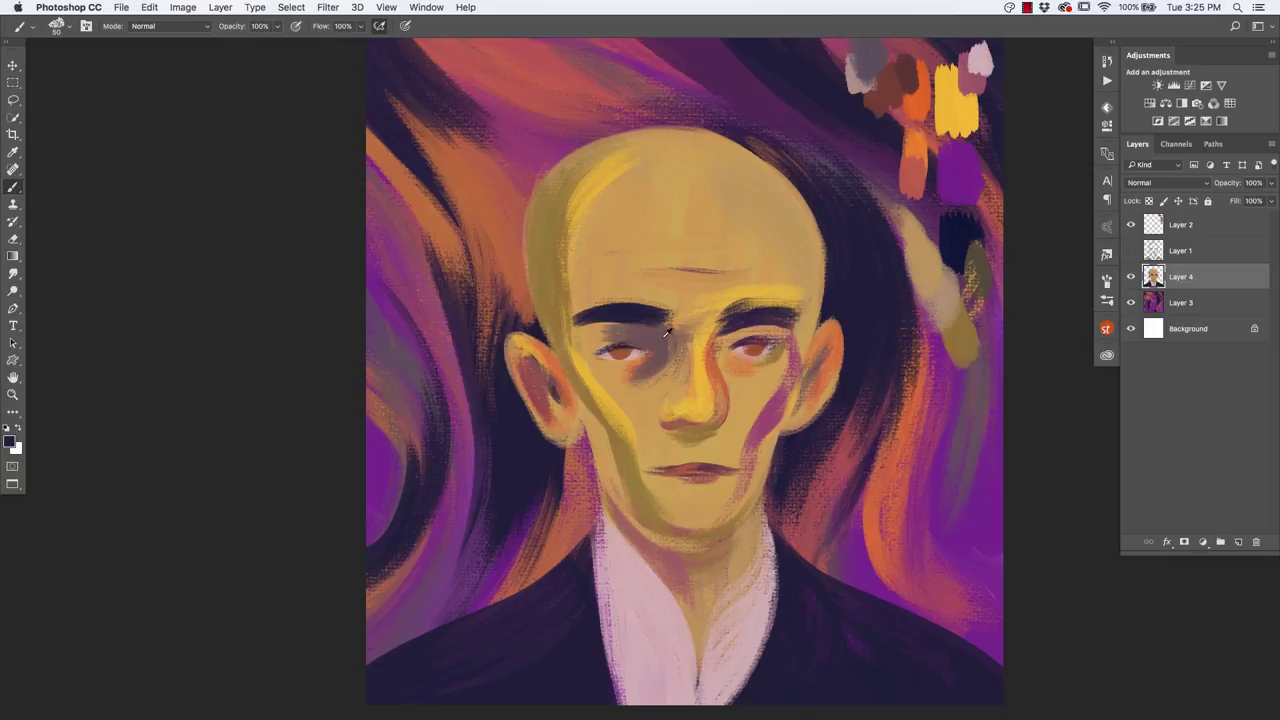
pyautogui.moveTo(655, 350); pyautogui.dragTo(663, 345)
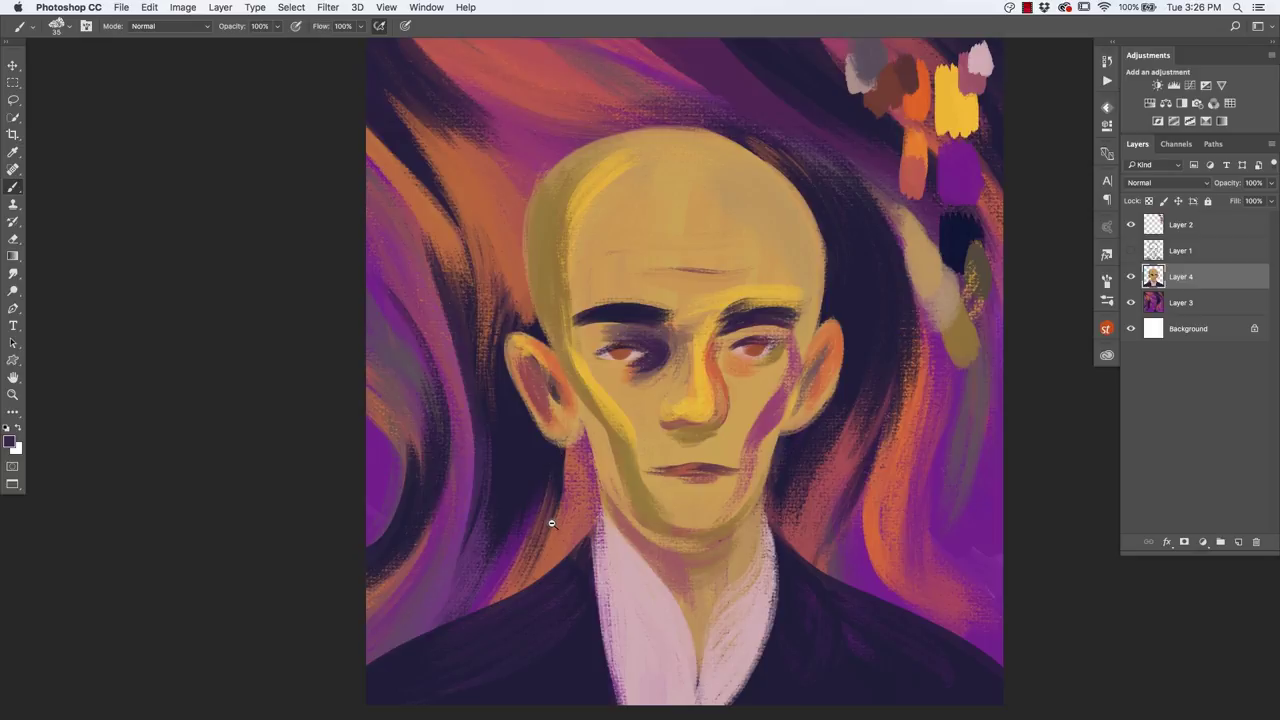
# Step: Hide the Layer 2 swatches, toggle Layer 3 to check the figure, and add Layer 5
pyautogui.keyDown('alt'); pyautogui.click(551, 523); pyautogui.keyUp('alt')
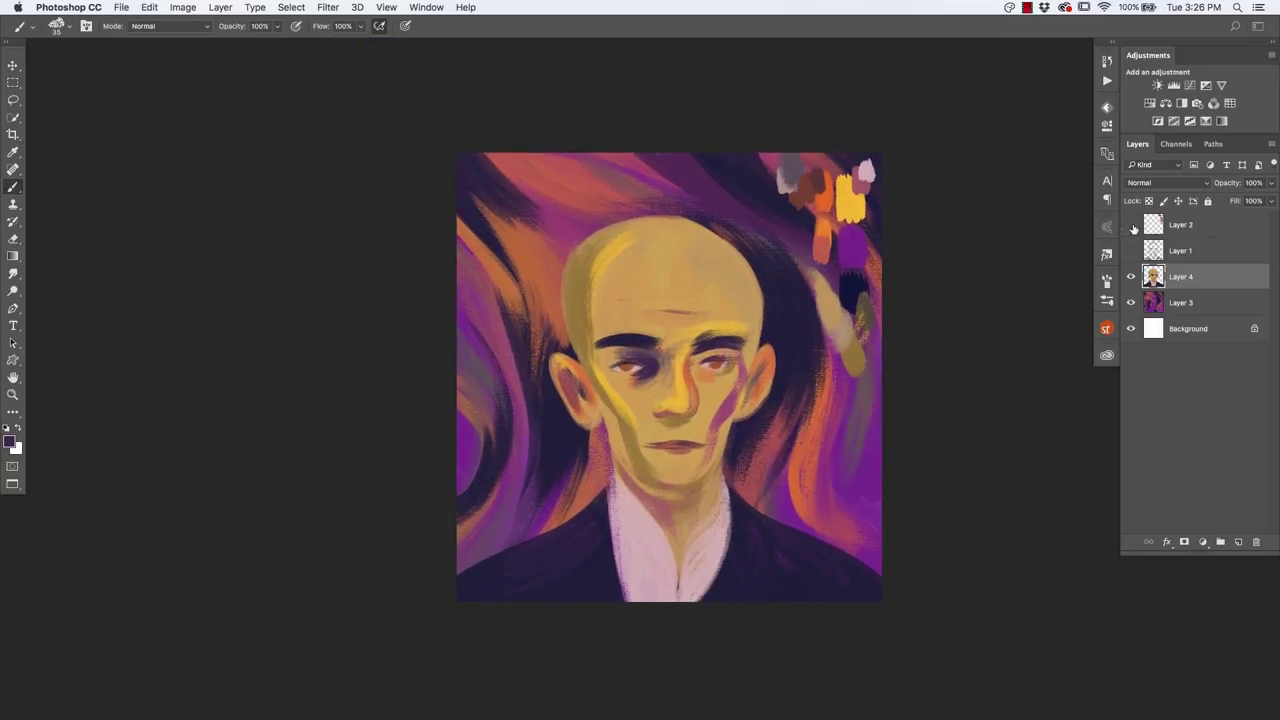
pyautogui.click(1133, 226)
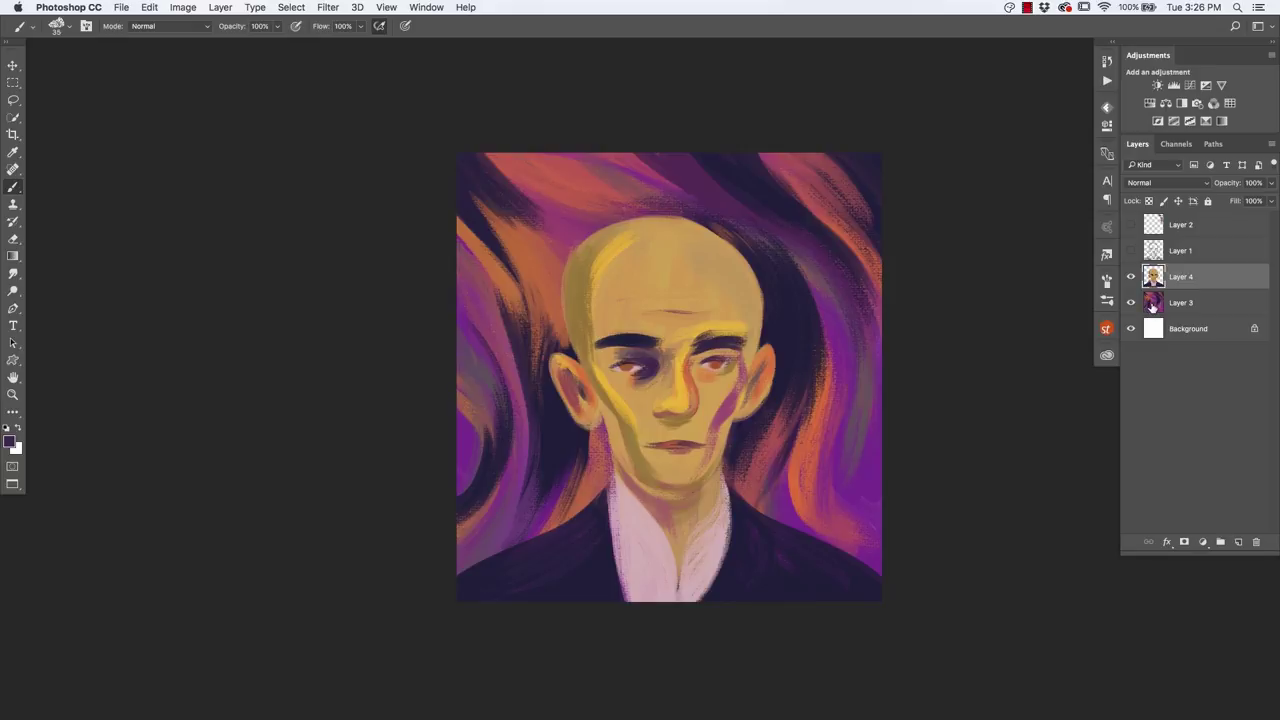
pyautogui.click(1153, 305)
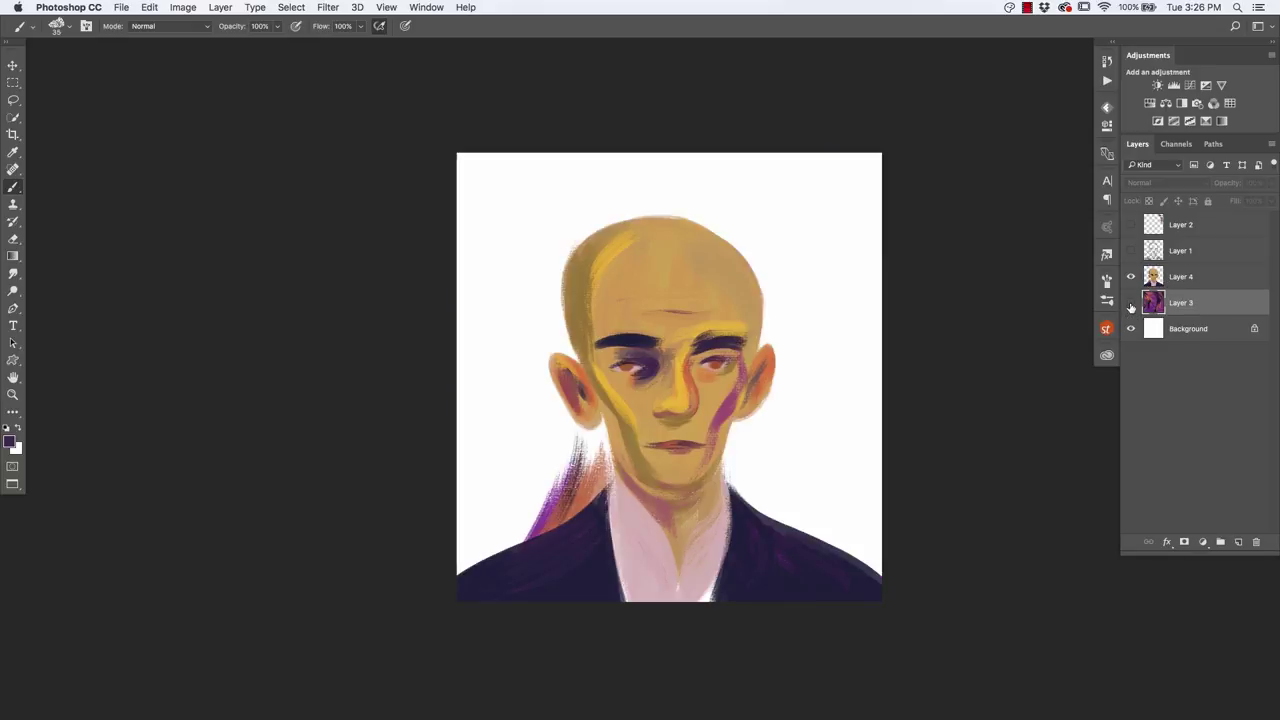
pyautogui.click(1131, 304)
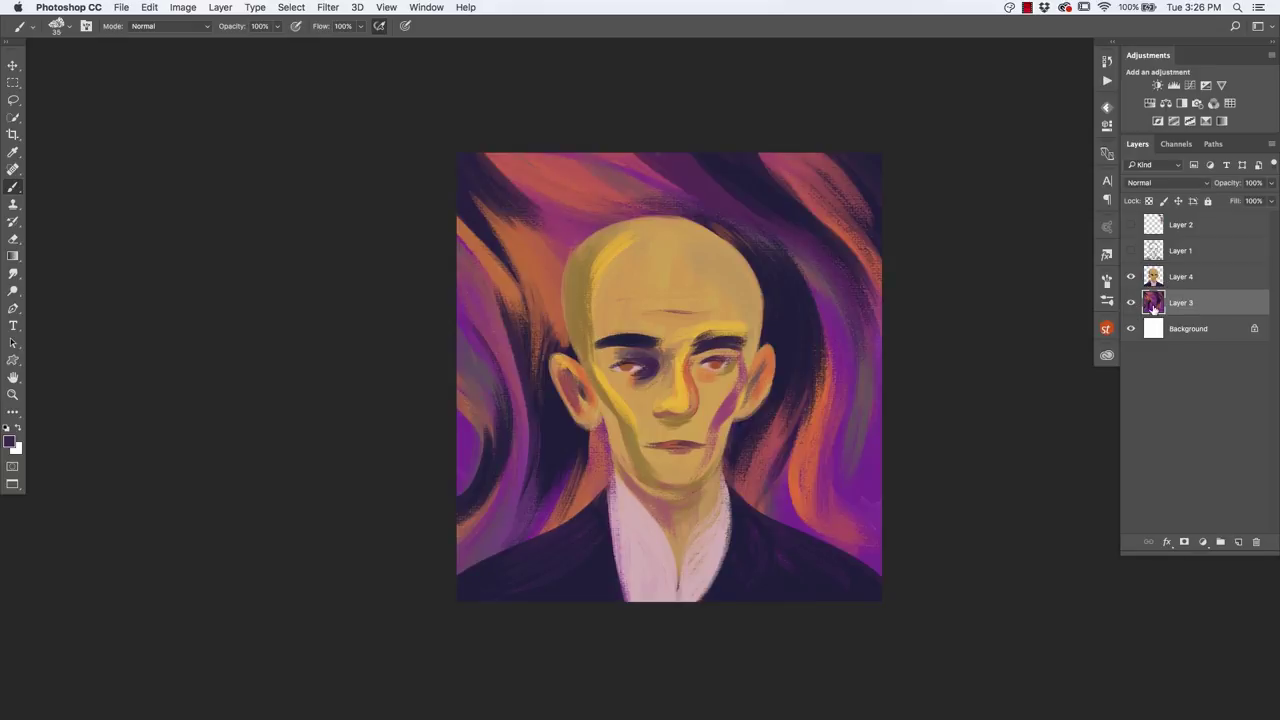
pyautogui.click(1238, 543)
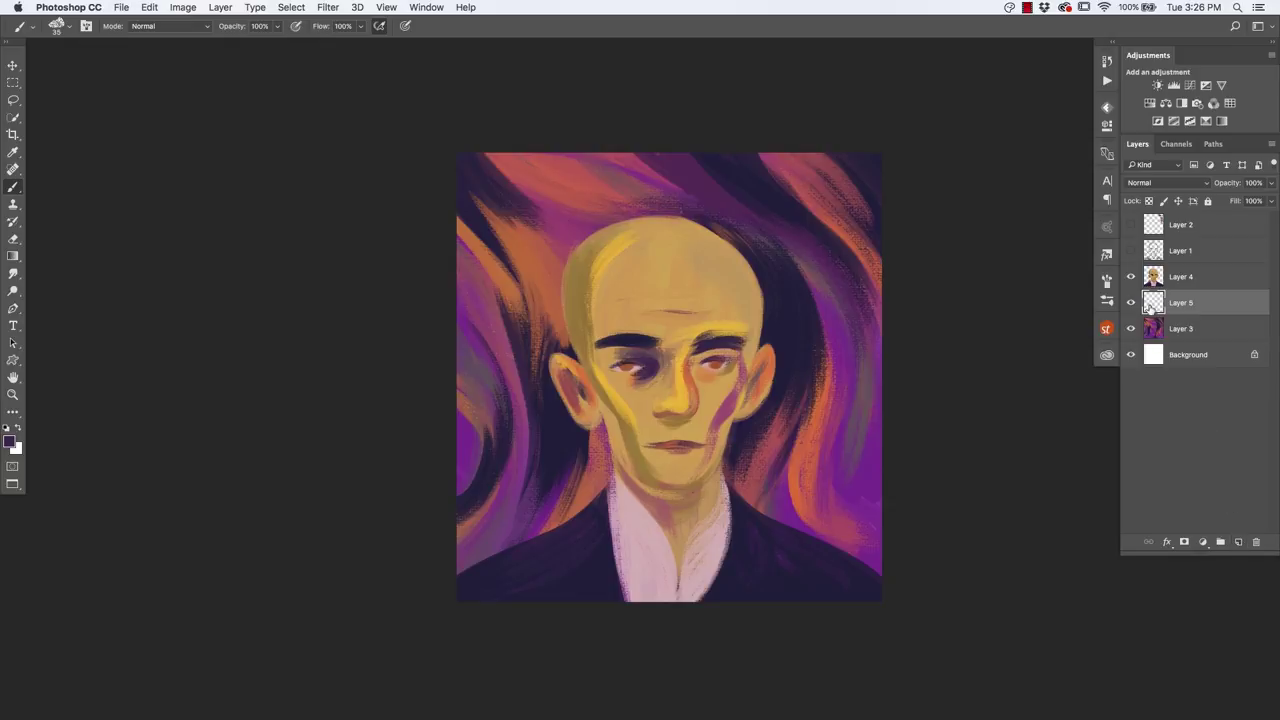
# Step: Set the new layer to Hue blending and paint purple over the right background with a larger brush
pyautogui.click(1139, 183)
pyautogui.click(1140, 445)
pyautogui.press(']')
pyautogui.press(']')
pyautogui.press(']')
pyautogui.moveTo(891, 543)
pyautogui.mouseDown()
pyautogui.moveTo(749, 434)
pyautogui.moveTo(814, 495)
pyautogui.moveTo(805, 270)
pyautogui.moveTo(858, 450)
pyautogui.moveTo(837, 312)
pyautogui.mouseUp()
pyautogui.moveTo(879, 411); pyautogui.dragTo(788, 193)
pyautogui.moveTo(788, 193)
pyautogui.mouseDown()
pyautogui.moveTo(857, 252)
pyautogui.moveTo(843, 200)
pyautogui.moveTo(837, 249)
pyautogui.mouseUp()
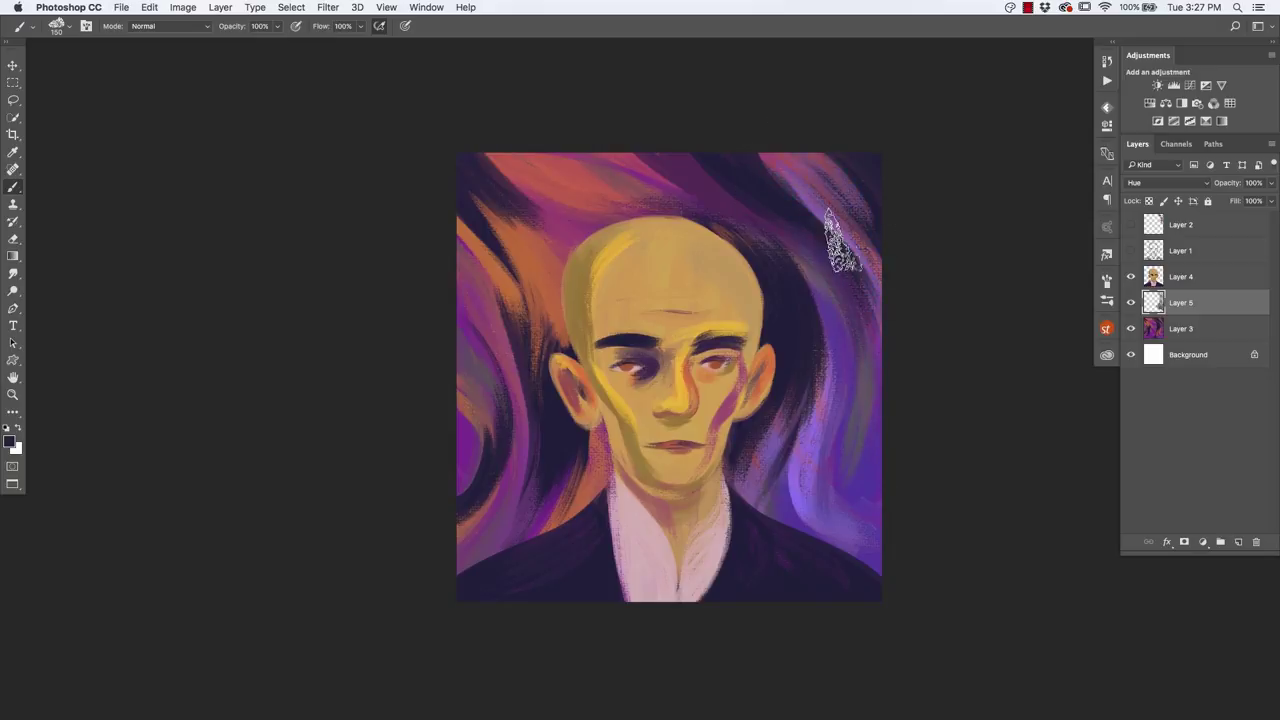
# Step: Paint purple across the top and beside the head, and grey-blue along the left edge
pyautogui.moveTo(715, 205)
pyautogui.mouseDown()
pyautogui.moveTo(586, 143)
pyautogui.moveTo(608, 171)
pyautogui.moveTo(510, 135)
pyautogui.mouseUp()
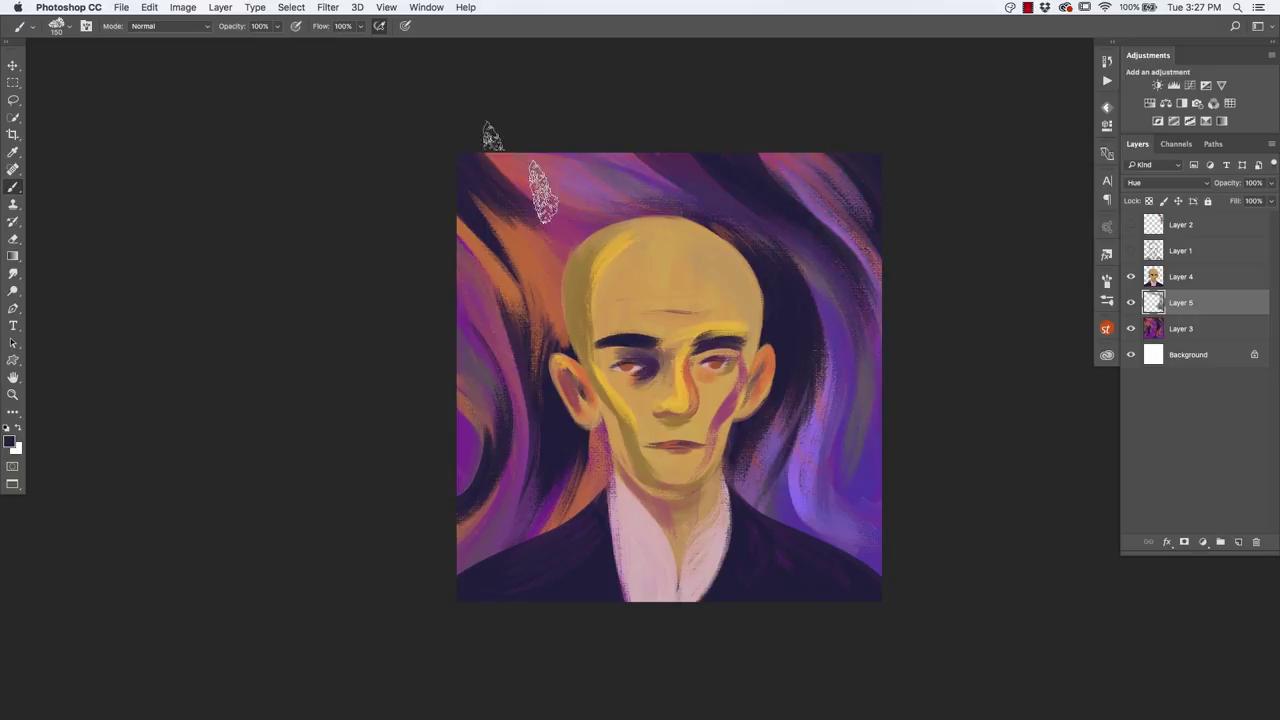
pyautogui.moveTo(600, 215); pyautogui.dragTo(440, 120)
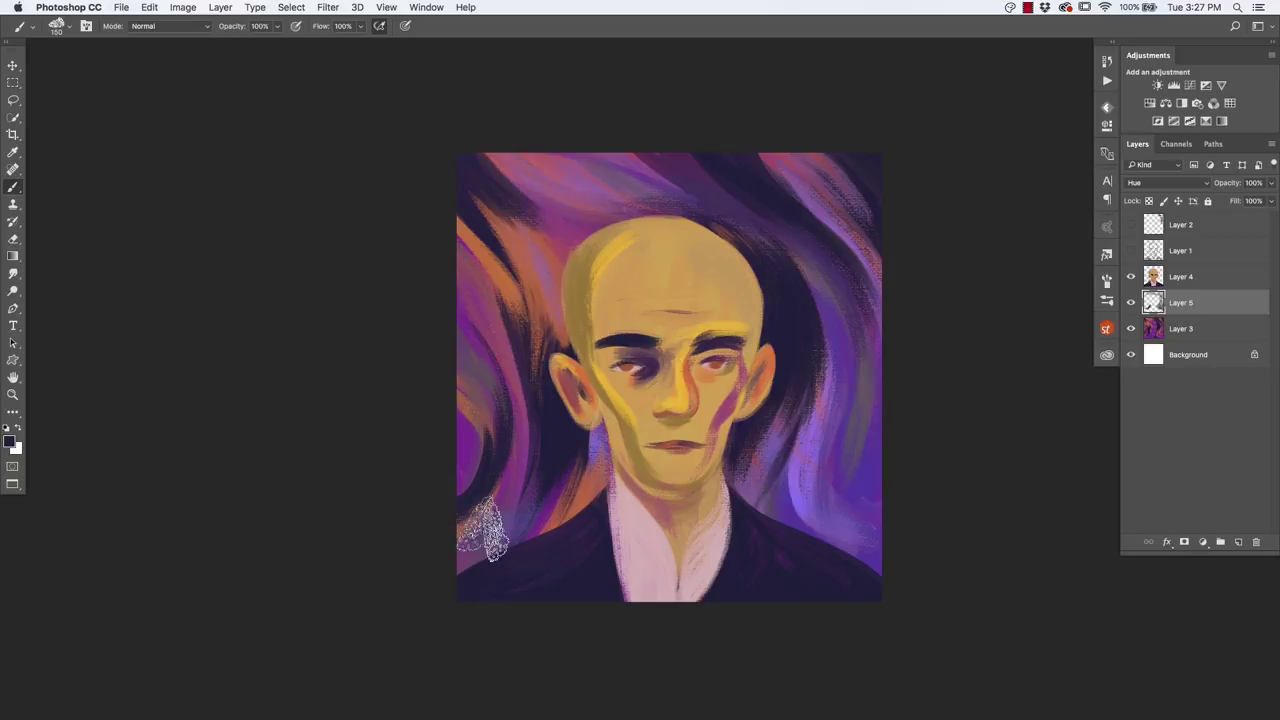
pyautogui.moveTo(500, 388); pyautogui.dragTo(449, 457)
pyautogui.moveTo(429, 534); pyautogui.dragTo(457, 414)
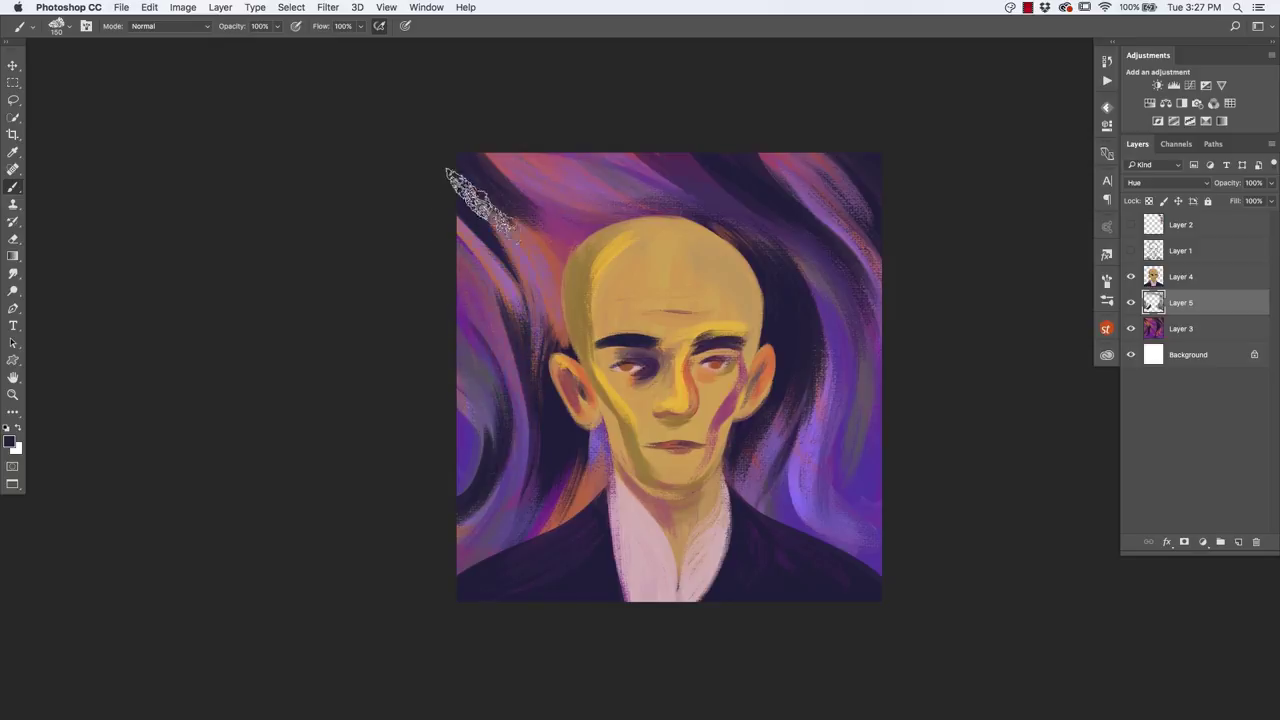
pyautogui.moveTo(457, 177); pyautogui.dragTo(563, 318)
pyautogui.moveTo(457, 214); pyautogui.dragTo(545, 290)
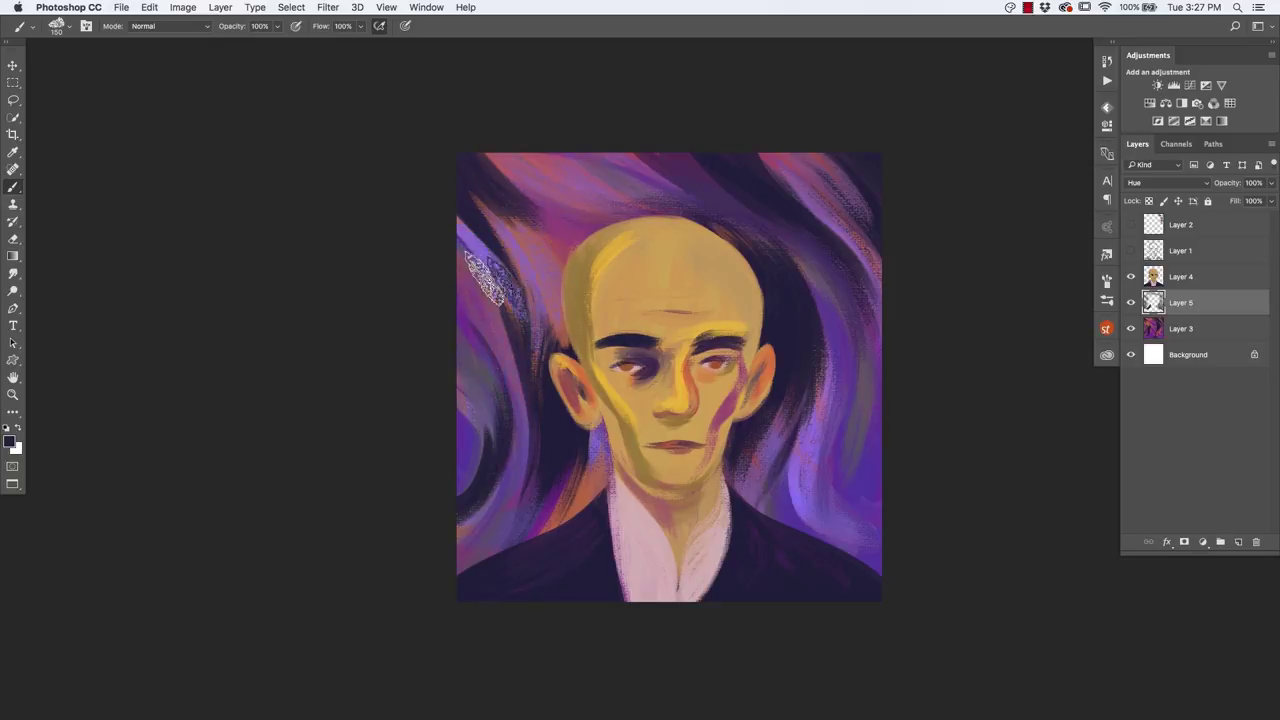
pyautogui.moveTo(514, 214); pyautogui.dragTo(529, 386)
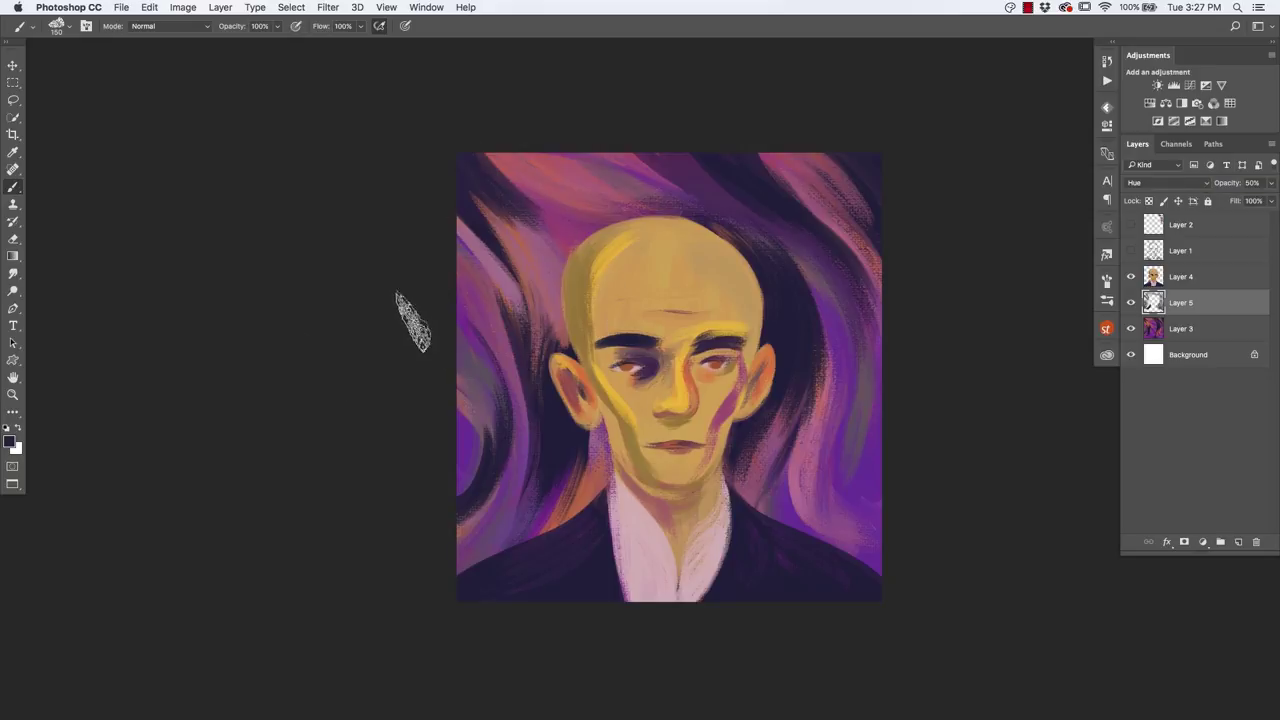
# Step: Add a new layer above Layer 4 and set it to Overlay blending
pyautogui.hotkey('alt', ']')
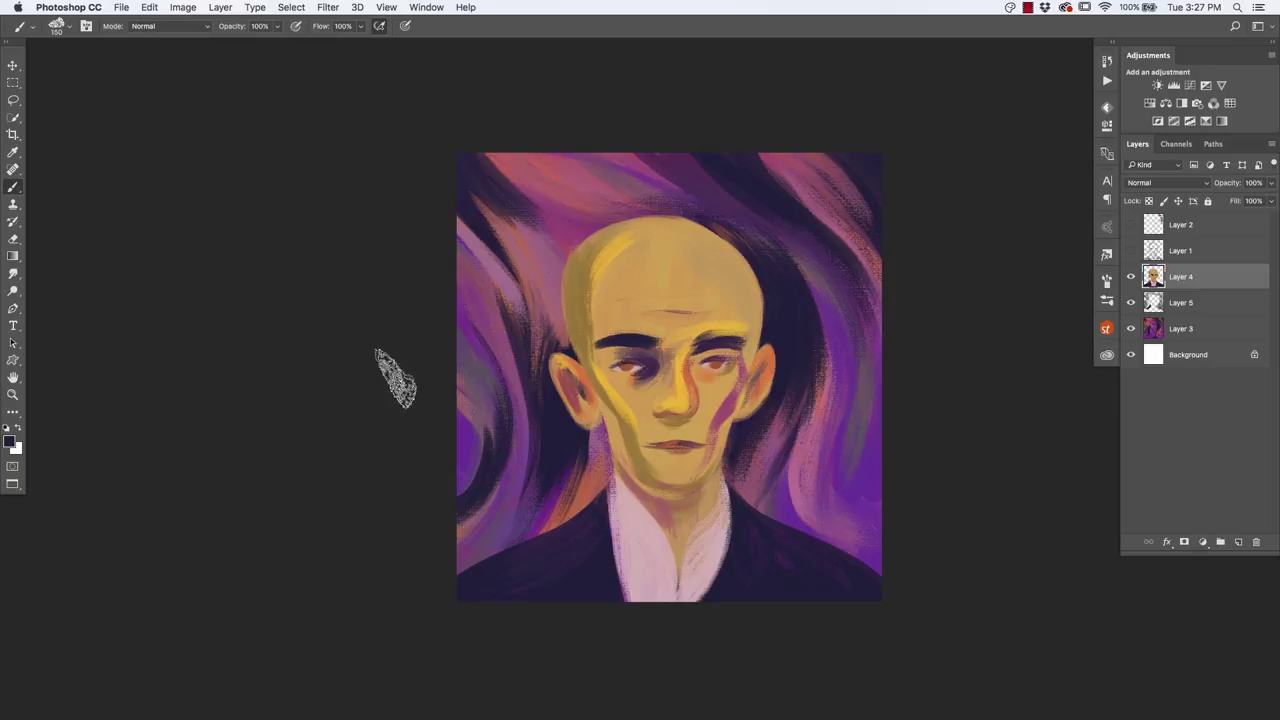
pyautogui.click(1238, 542)
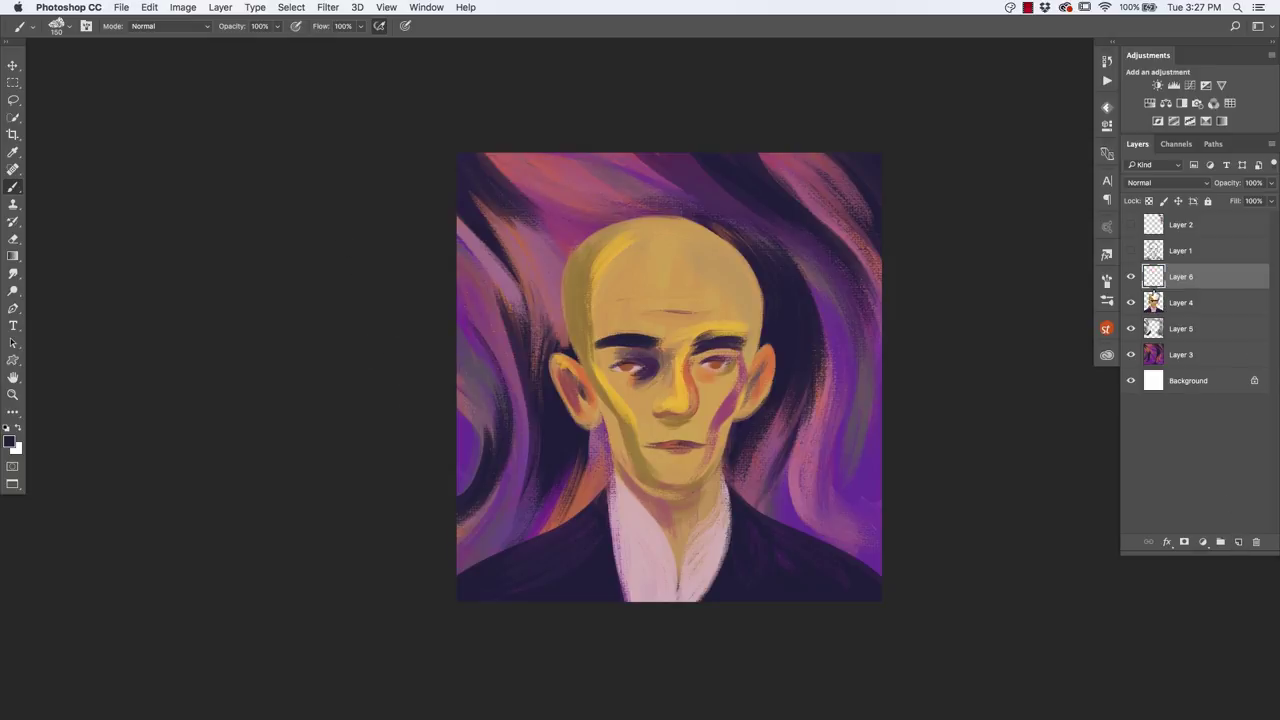
pyautogui.click(1135, 184)
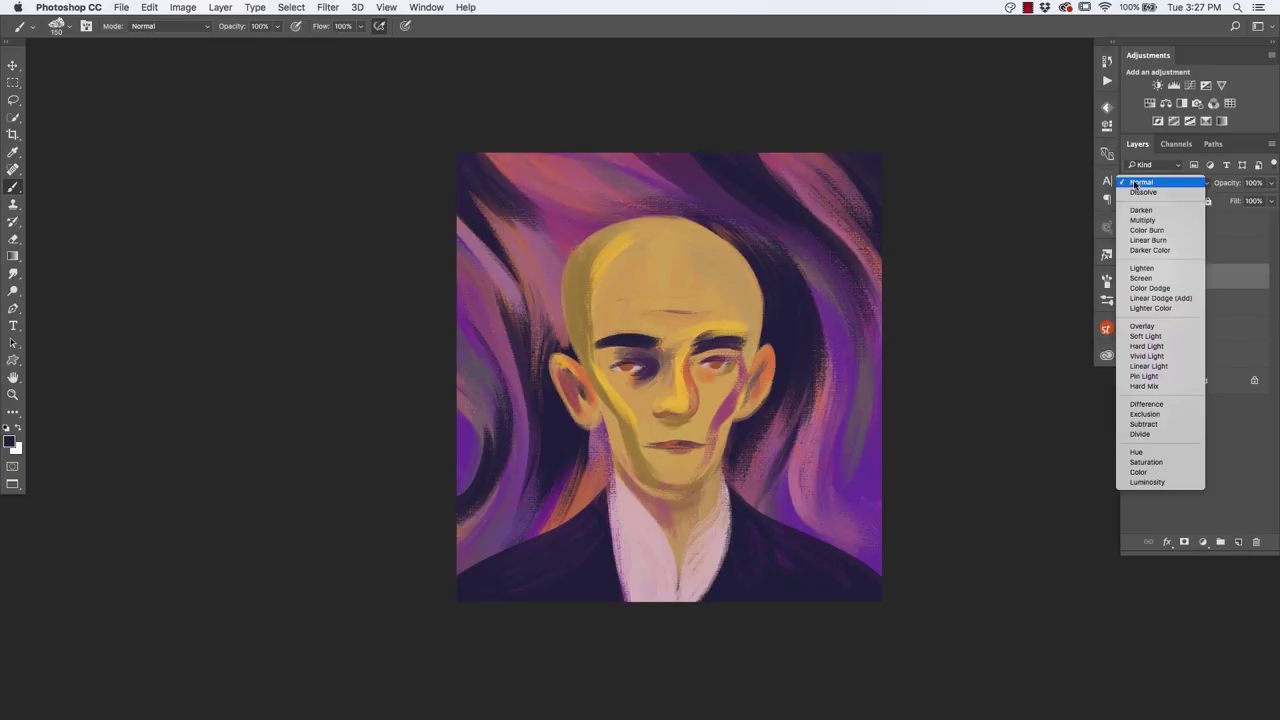
pyautogui.click(1141, 328)
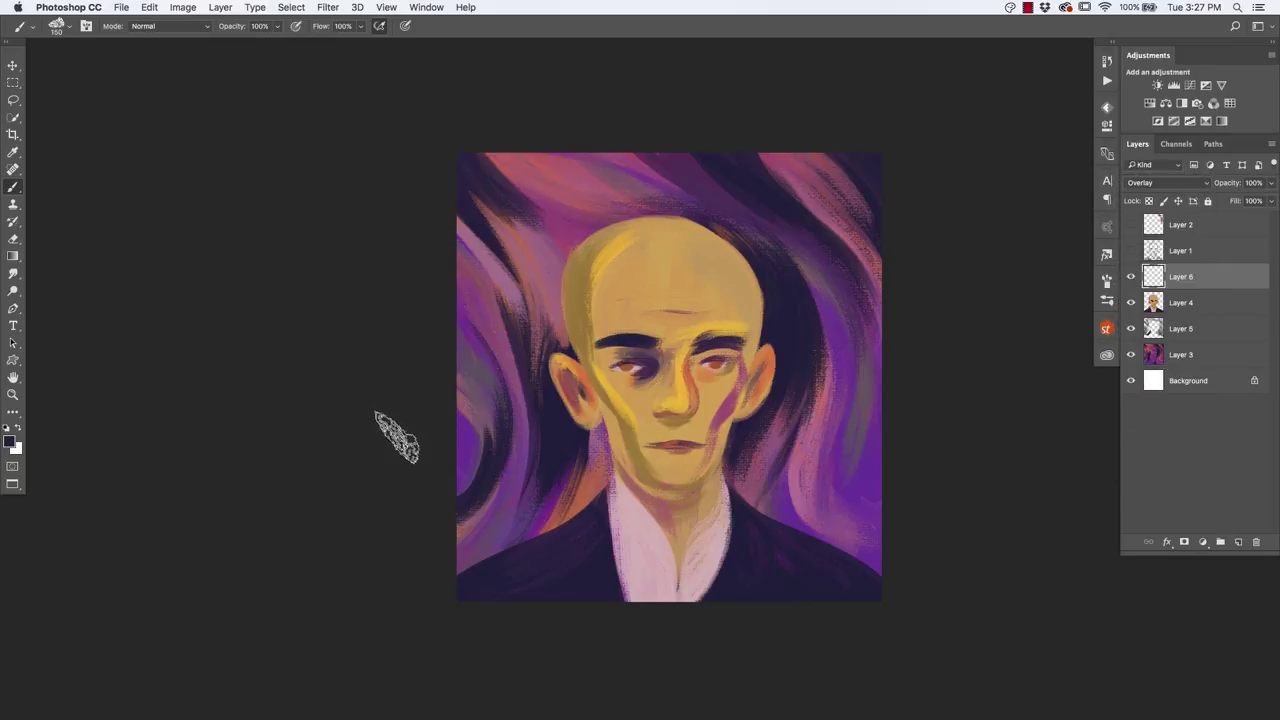
# Step: Pick a yellow paint colour, then brush pink strokes along the collar edge
pyautogui.keyDown('alt'); pyautogui.click(687, 387); pyautogui.keyUp('alt')
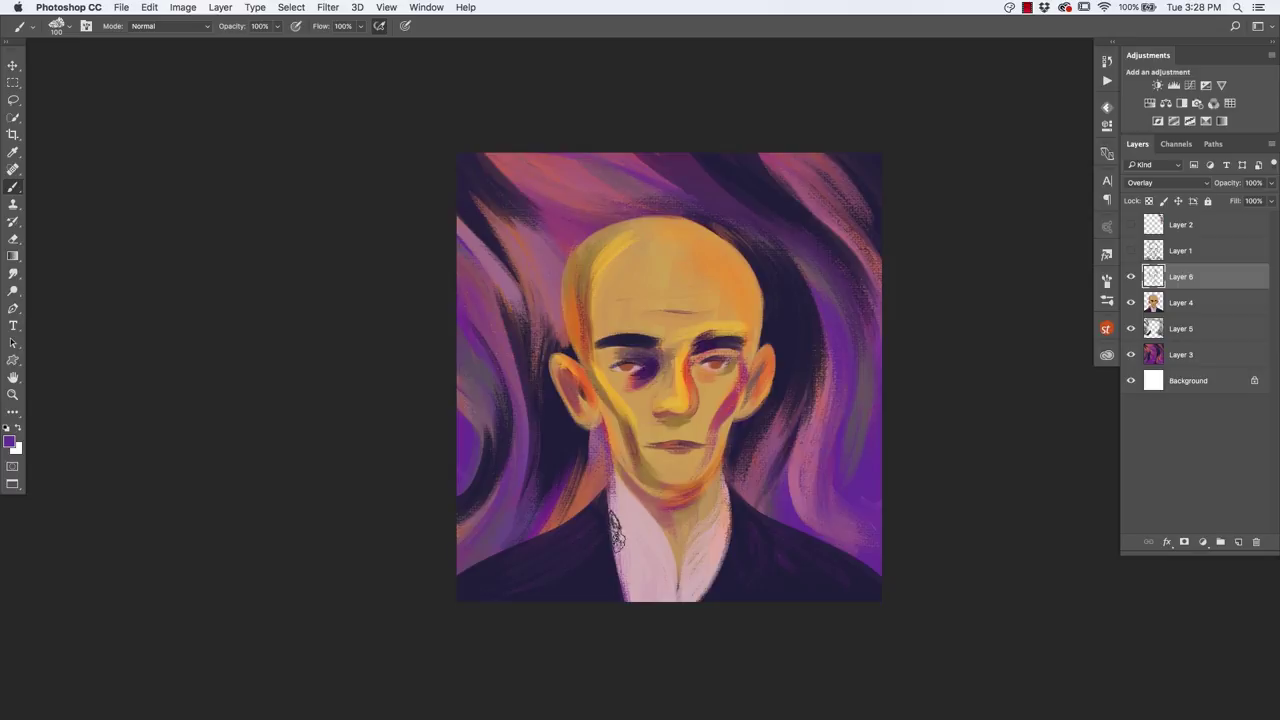
pyautogui.moveTo(614, 505)
pyautogui.mouseDown()
pyautogui.moveTo(632, 615)
pyautogui.moveTo(610, 490)
pyautogui.mouseUp()
pyautogui.moveTo(634, 600); pyautogui.dragTo(616, 500)
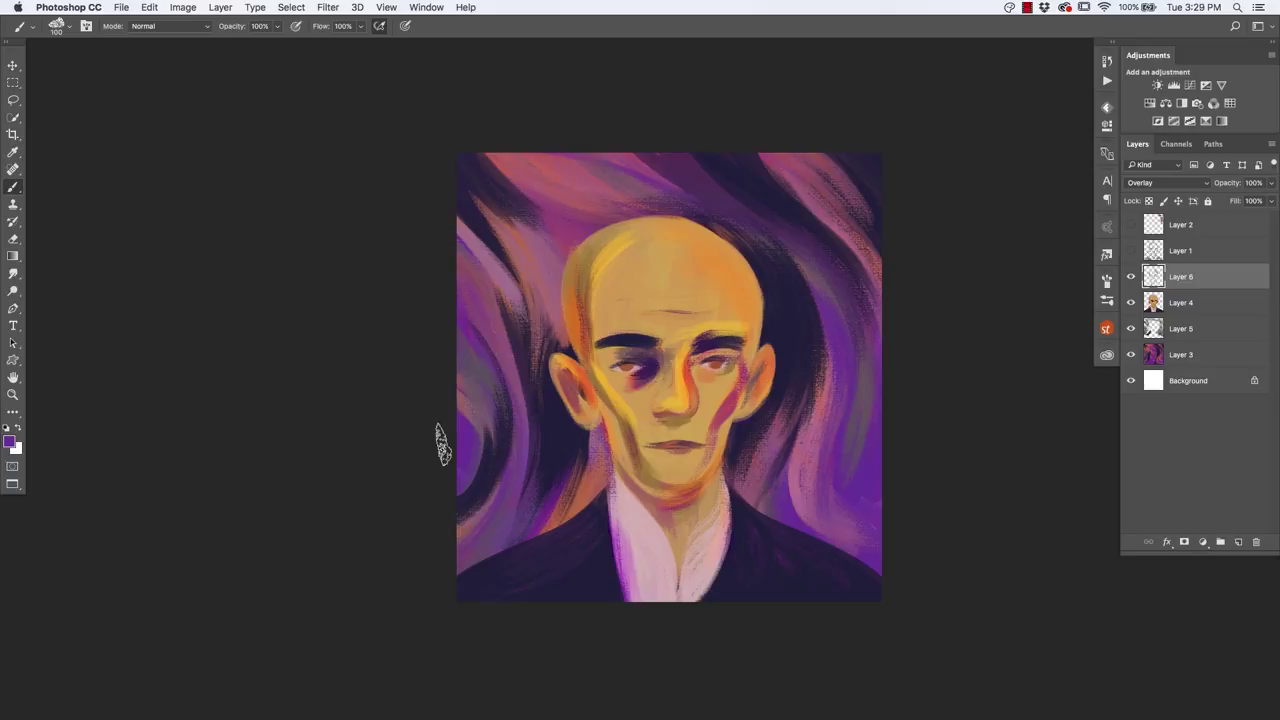
# Step: On Layer 3, paint an orange streak near the top and cover it with dark purple
pyautogui.click(1158, 360)
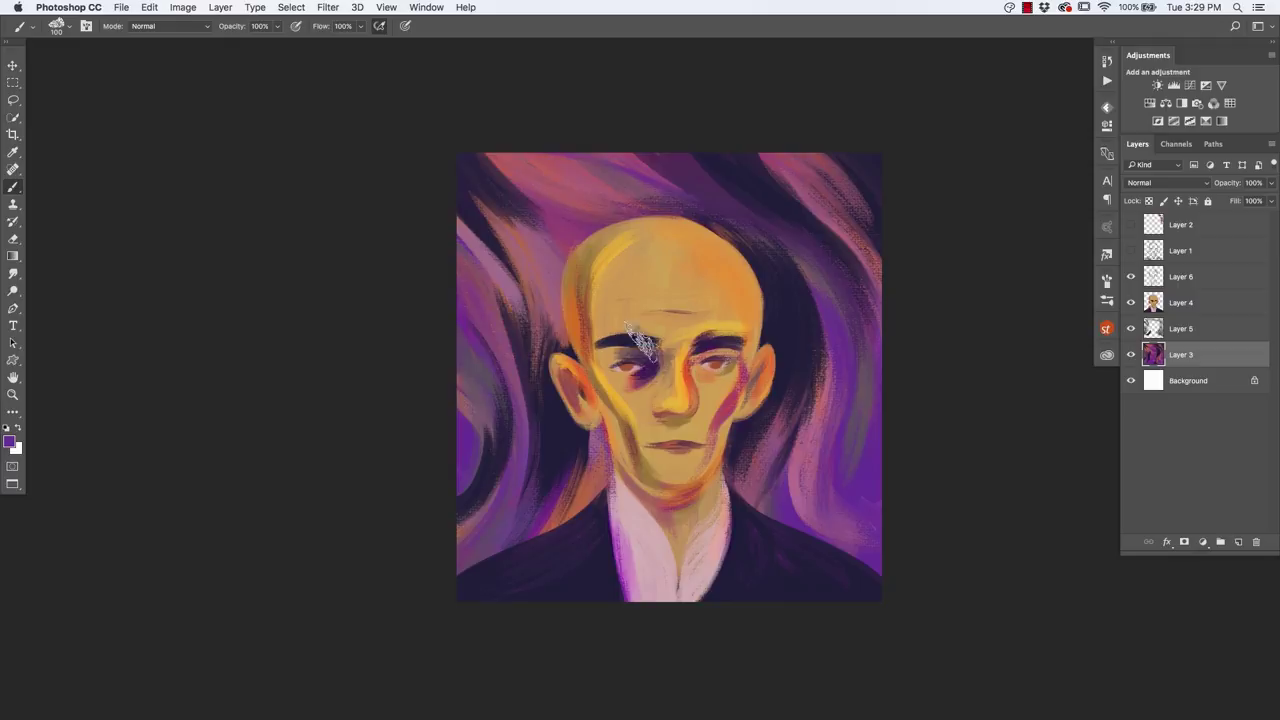
pyautogui.keyDown('alt'); pyautogui.click(700, 160); pyautogui.keyUp('alt')
pyautogui.moveTo(694, 120); pyautogui.dragTo(776, 196)
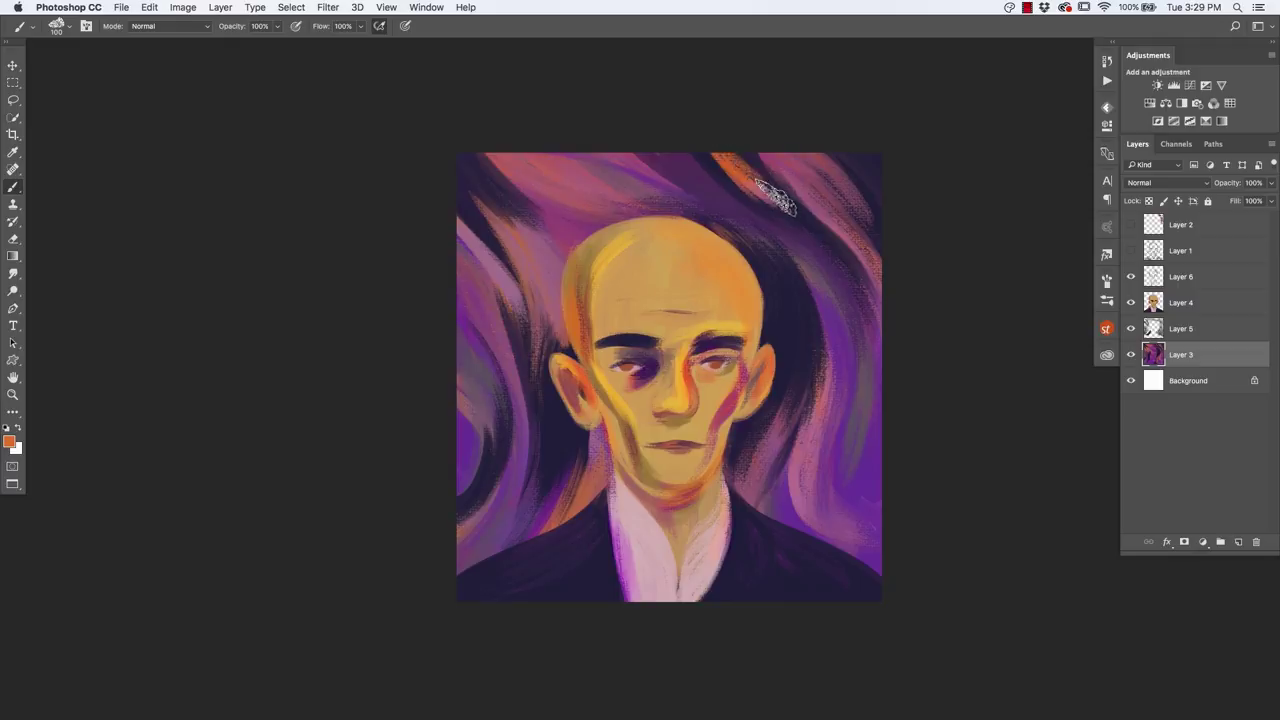
pyautogui.keyDown('alt'); pyautogui.click(780, 205); pyautogui.keyUp('alt')
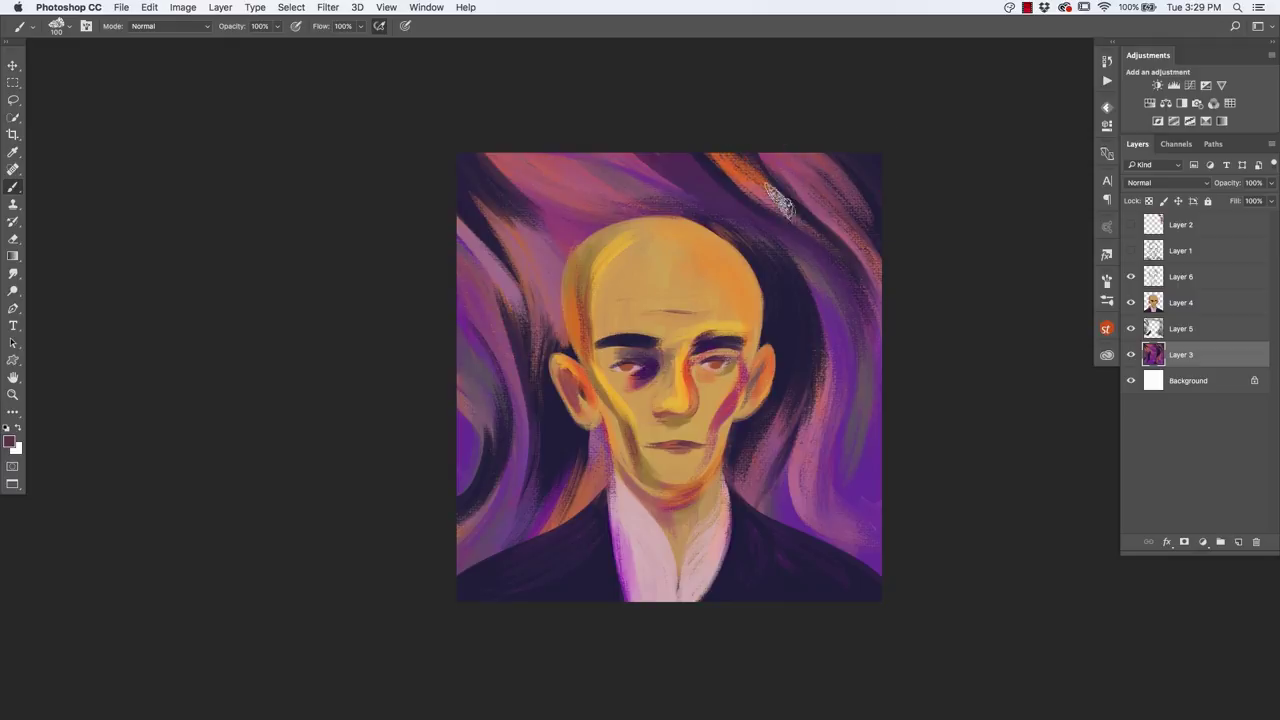
pyautogui.moveTo(780, 205)
pyautogui.mouseDown()
pyautogui.moveTo(714, 129)
pyautogui.moveTo(755, 195)
pyautogui.mouseUp()
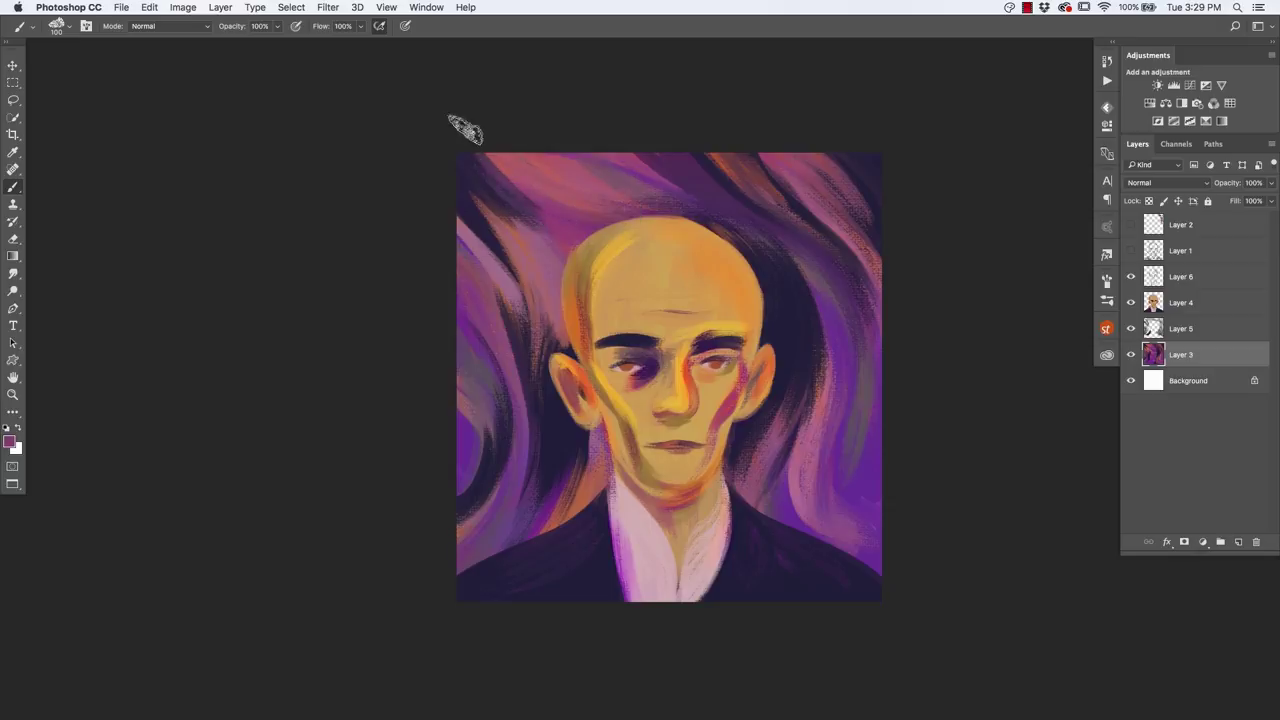
pyautogui.keyDown('alt'); pyautogui.click(797, 404); pyautogui.keyUp('alt')
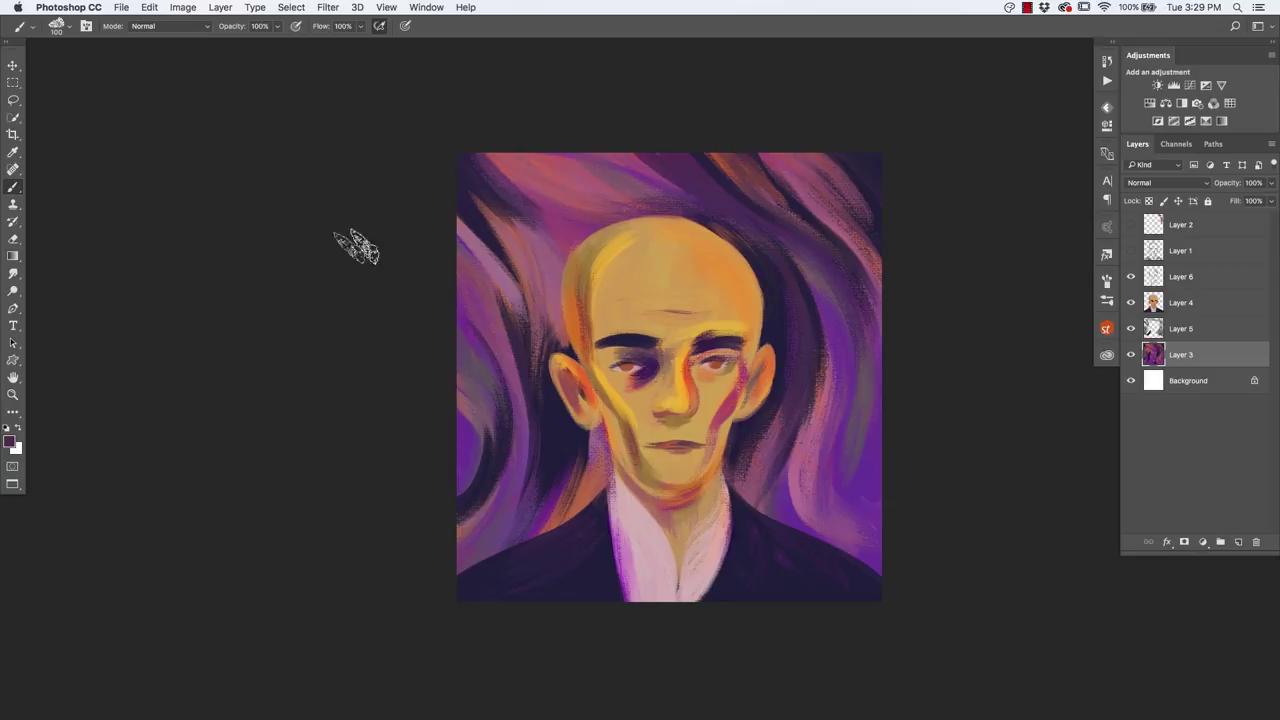
pyautogui.keyDown('alt'); pyautogui.click(614, 362); pyautogui.keyUp('alt')
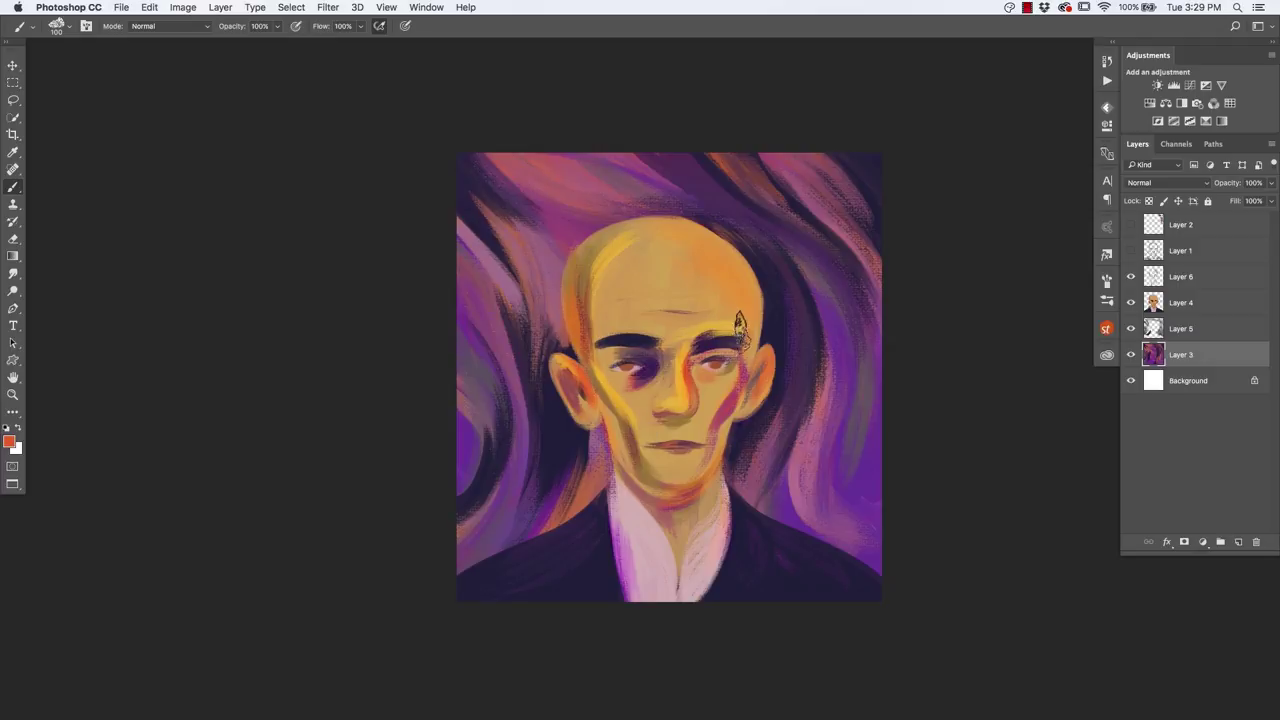
# Step: On face Layer 4, sample a lighter orange and an eye-area red, and shrink the brush
pyautogui.click(1156, 302)
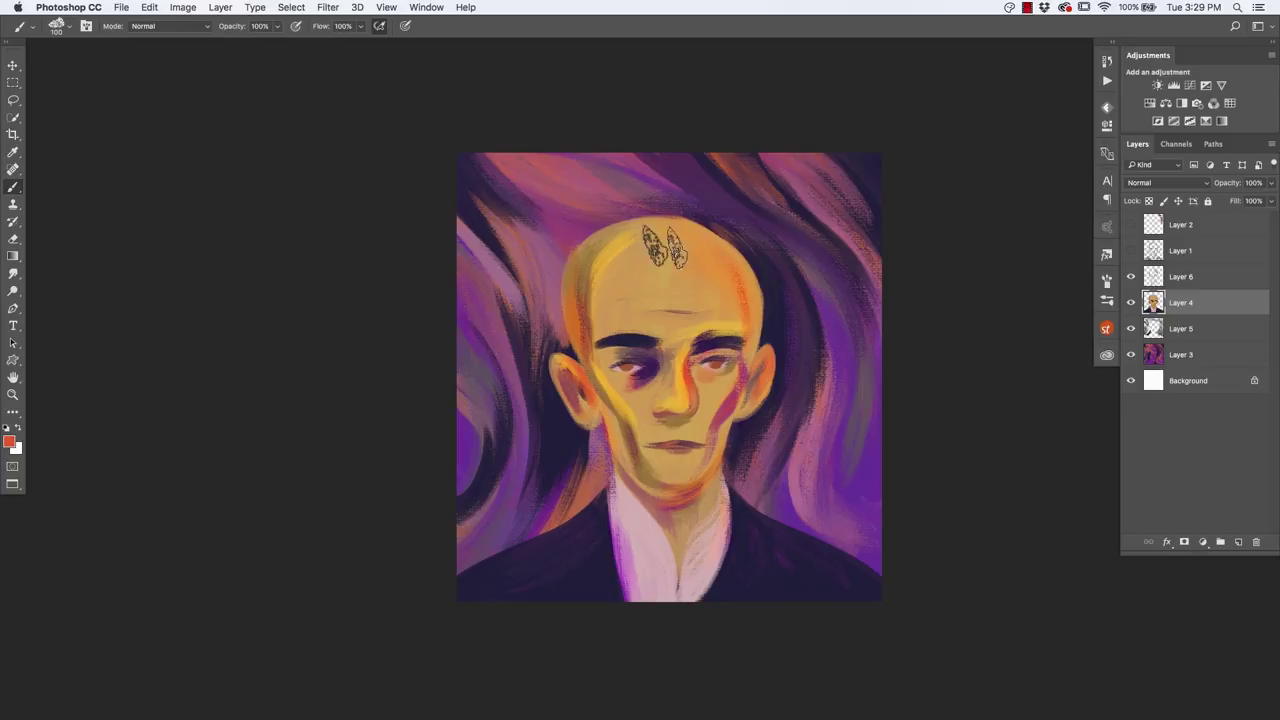
pyautogui.keyDown('alt'); pyautogui.click(735, 265); pyautogui.keyUp('alt')
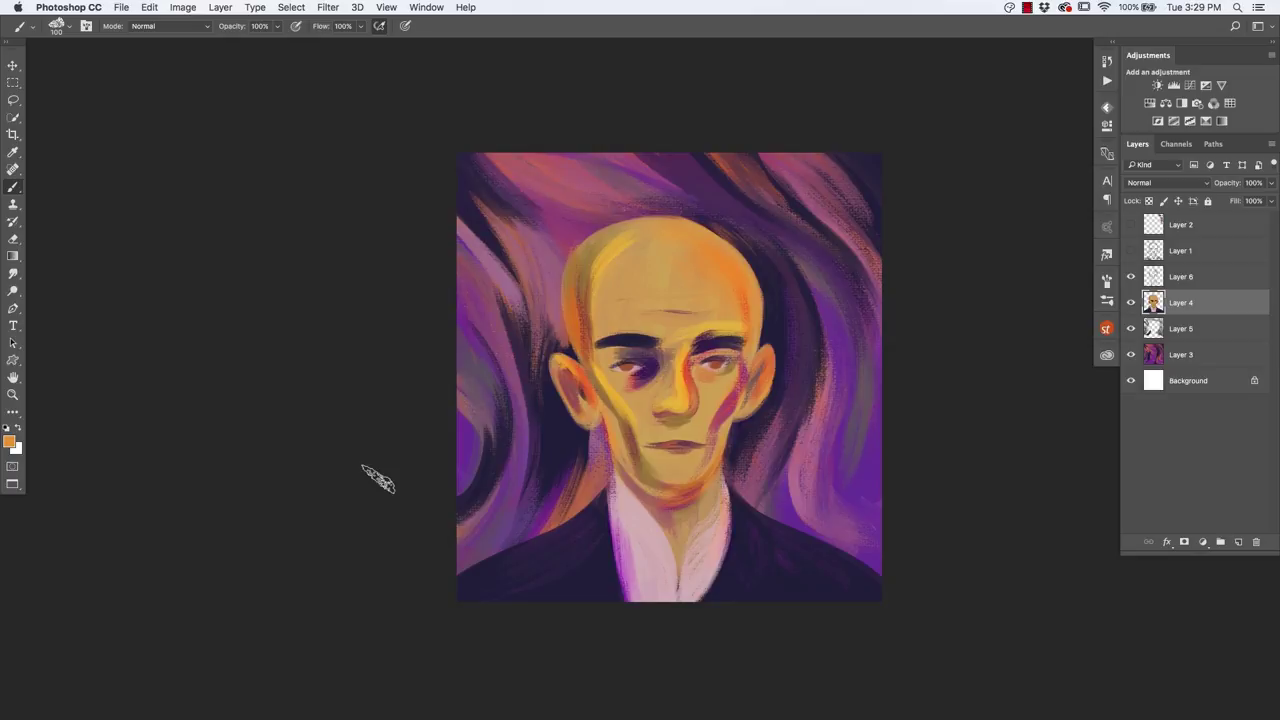
pyautogui.keyDown('alt'); pyautogui.click(698, 388); pyautogui.keyUp('alt')
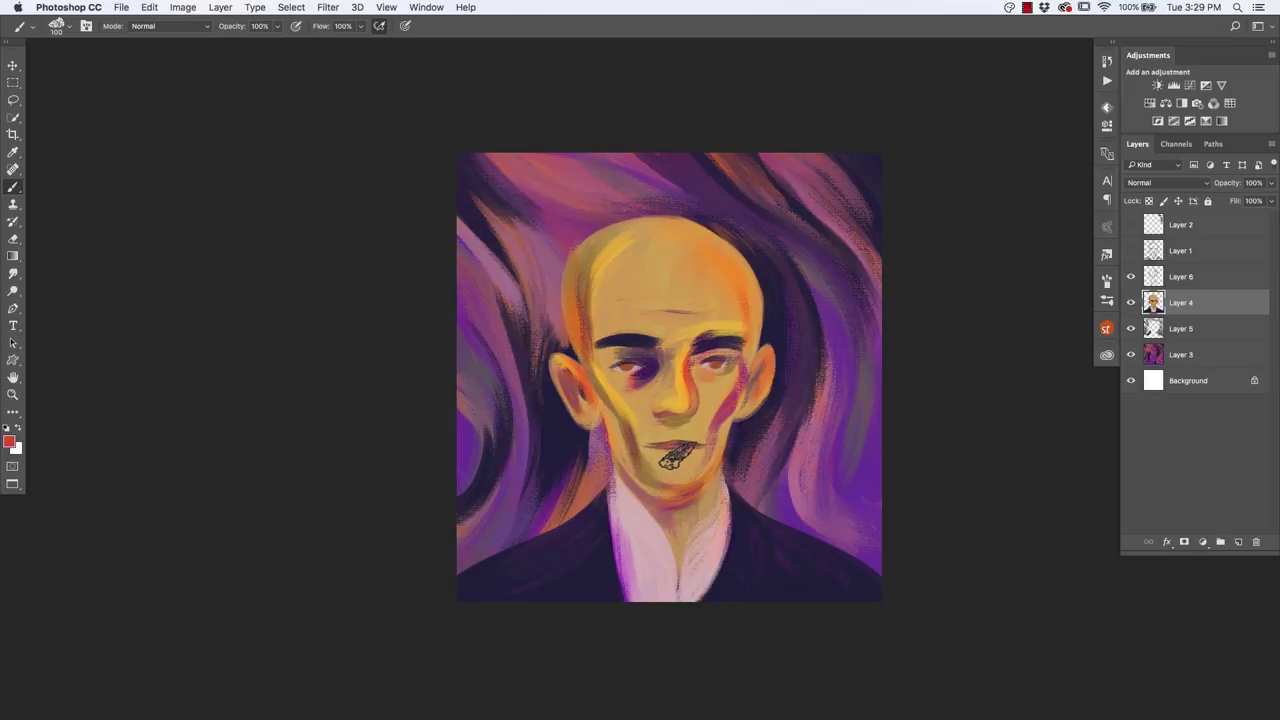
pyautogui.press('[')
pyautogui.press('[')
# Step: Sample skin orange and paint it over the red mark under the lower lip
pyautogui.keyDown('ctrl'); pyautogui.click(649, 440); pyautogui.keyUp('ctrl')
pyautogui.keyDown('alt'); pyautogui.click(712, 432); pyautogui.keyUp('alt')
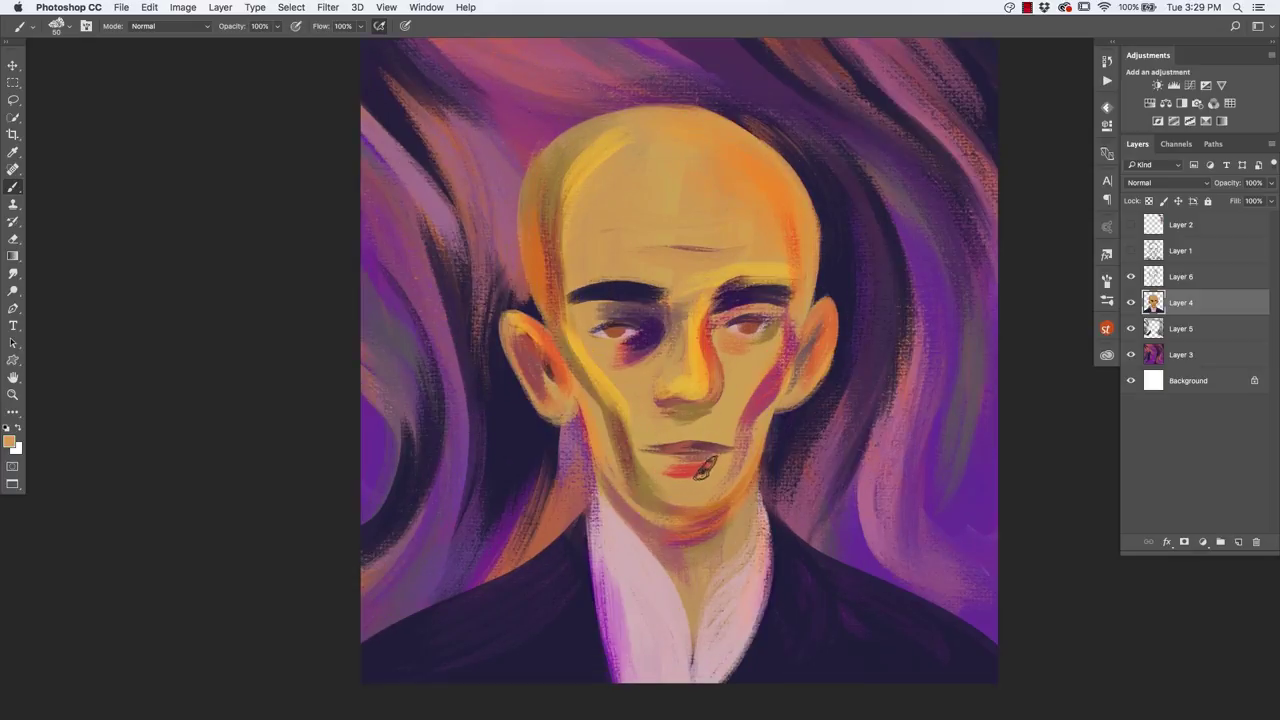
pyautogui.moveTo(714, 458); pyautogui.dragTo(670, 470)
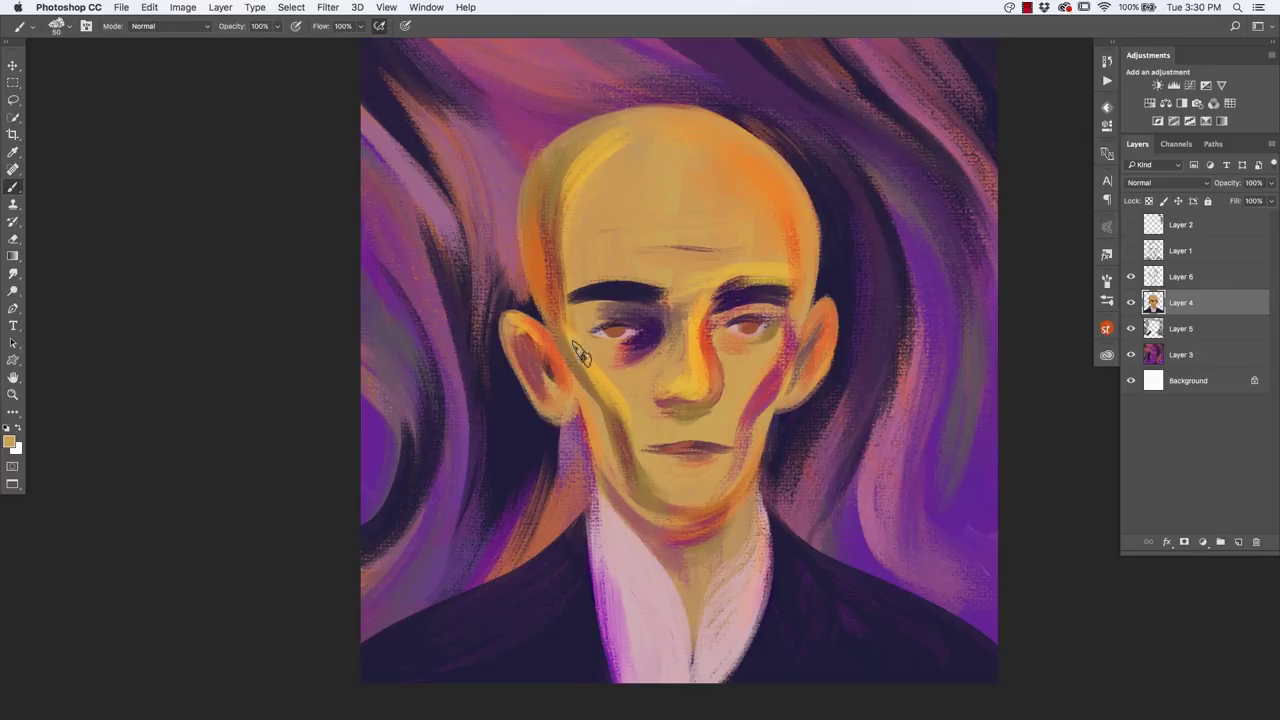
pyautogui.keyDown('alt'); pyautogui.click(546, 455); pyautogui.keyUp('alt')
pyautogui.moveTo(519, 465); pyautogui.dragTo(452, 495)
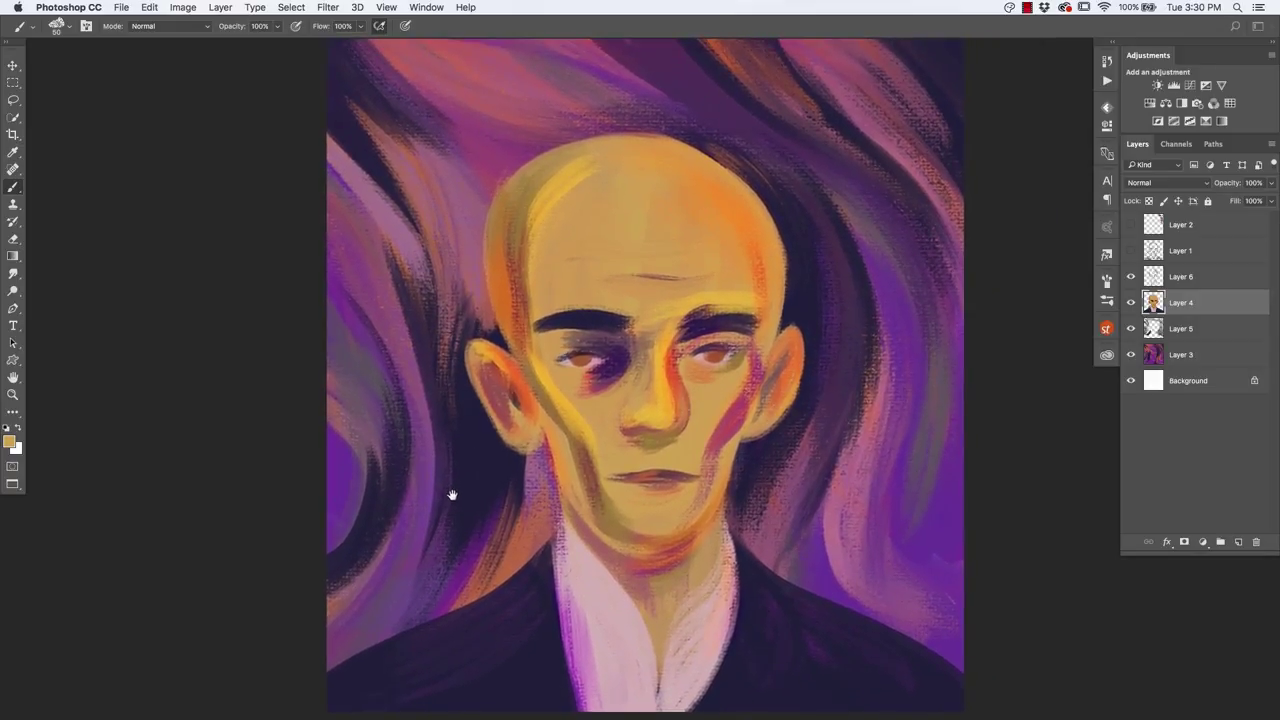